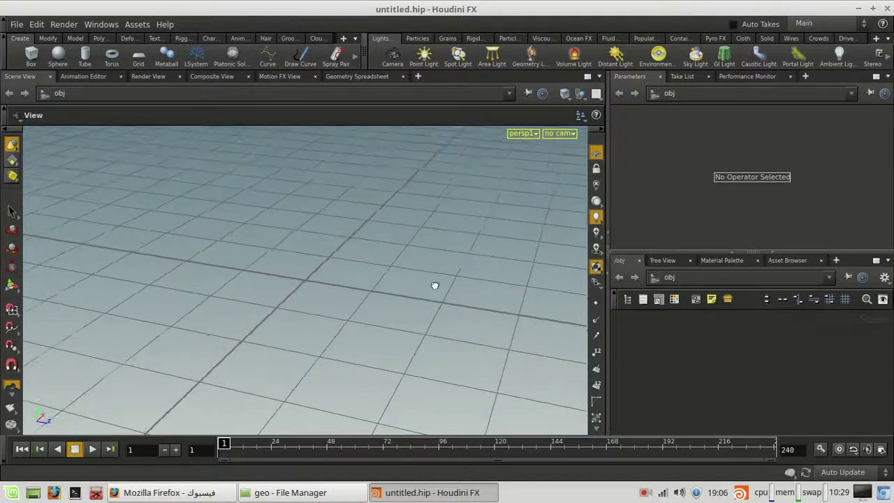
# Examine the ground grid of the empty scene from different angles and distances by tumbling, panning and zooming the perspective view
pyautogui.moveTo(436, 286); pyautogui.dragTo(436, 262)
pyautogui.moveTo(441, 298); pyautogui.dragTo(194, 329)
pyautogui.scroll(-6, 303, 315)
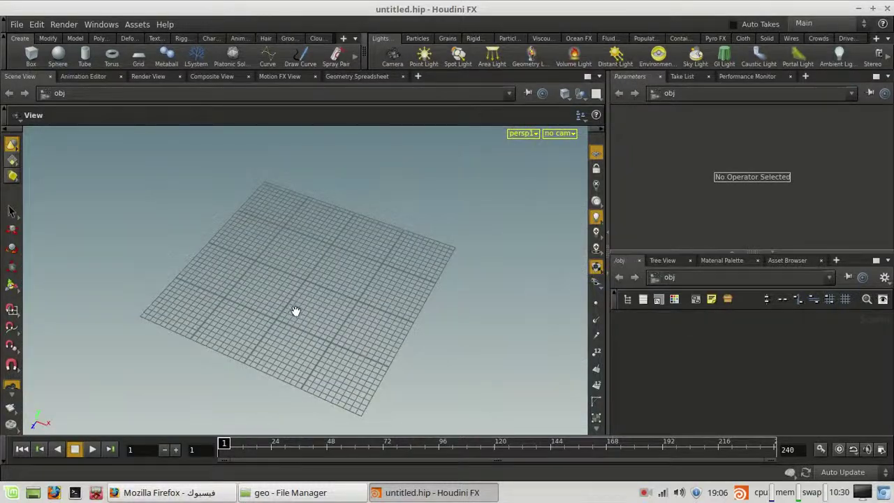
pyautogui.scroll(3, 301, 304)
pyautogui.moveTo(304, 303); pyautogui.dragTo(213, 253)
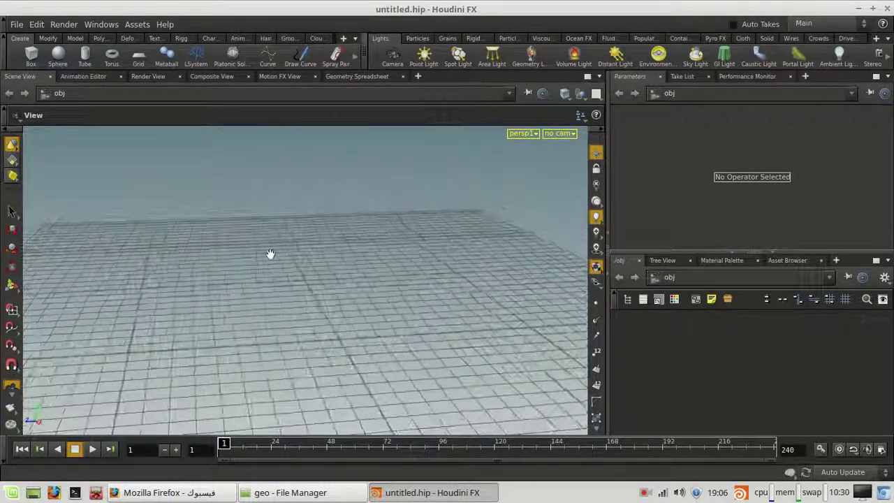
pyautogui.moveTo(271, 253); pyautogui.dragTo(366, 346)
pyautogui.moveTo(230, 306); pyautogui.dragTo(198, 280)
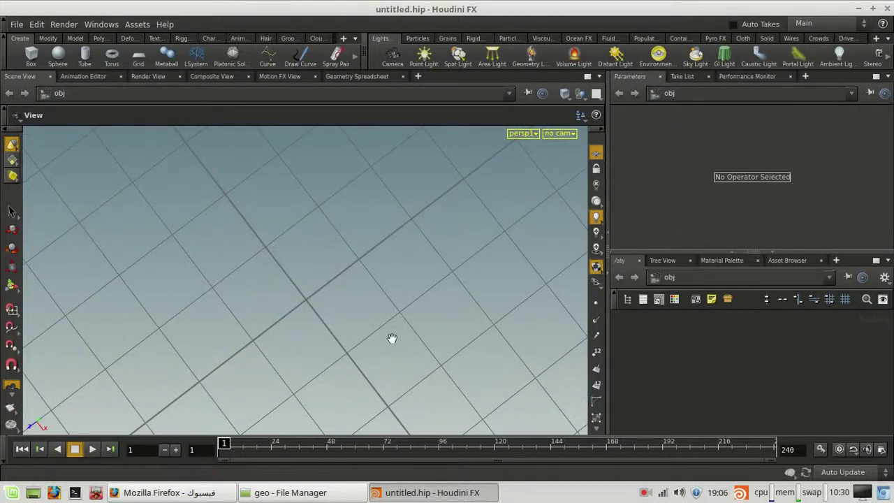
pyautogui.moveTo(245, 307); pyautogui.dragTo(358, 303, button='right')
pyautogui.moveTo(382, 315); pyautogui.dragTo(403, 250)
pyautogui.moveTo(407, 222); pyautogui.dragTo(409, 255, button='right')
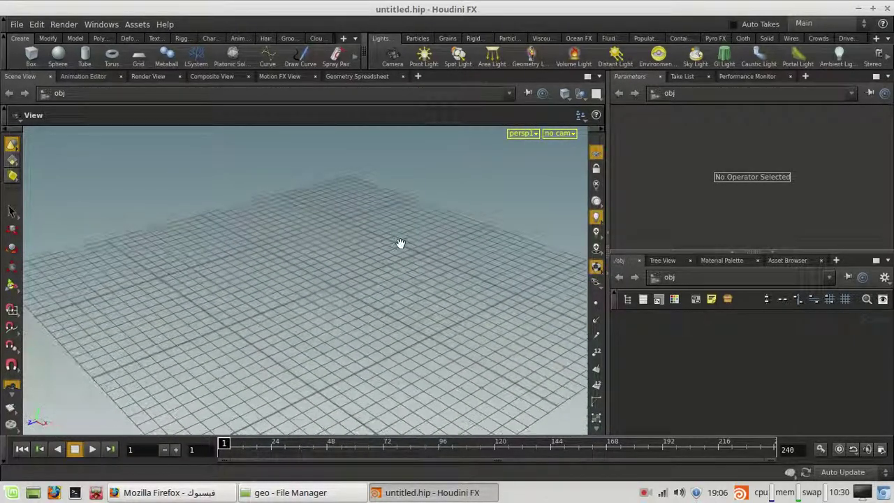
pyautogui.moveTo(428, 222); pyautogui.dragTo(297, 218, button='right')
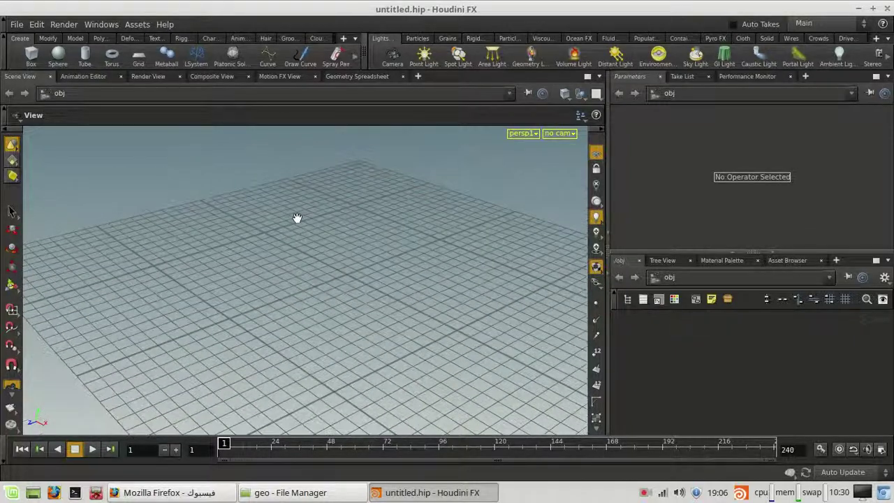
pyautogui.moveTo(311, 230); pyautogui.dragTo(320, 263)
pyautogui.scroll(-3, 368, 273)
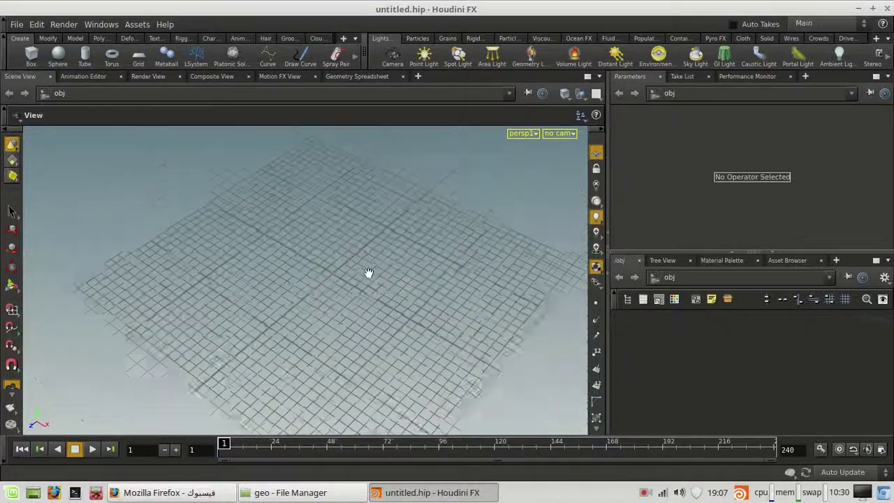
pyautogui.moveTo(358, 278); pyautogui.dragTo(359, 301, button='middle')
pyautogui.scroll(5, 365, 294)
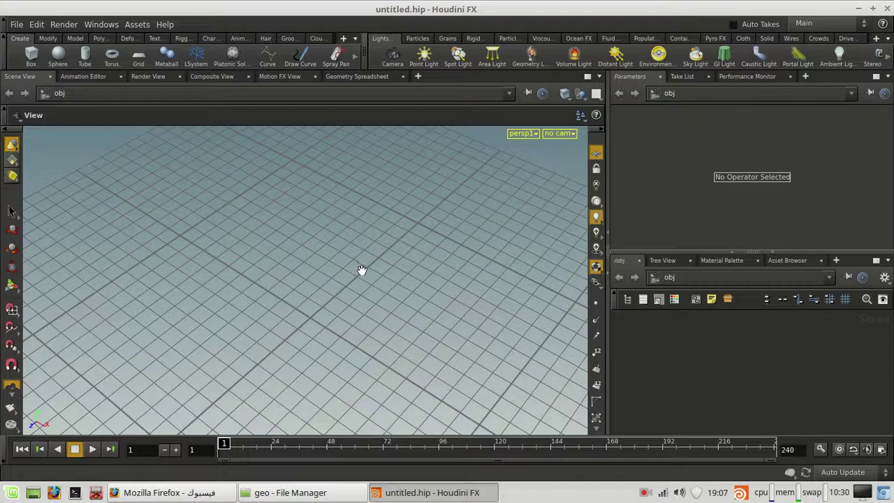
pyautogui.scroll(2, 361, 269)
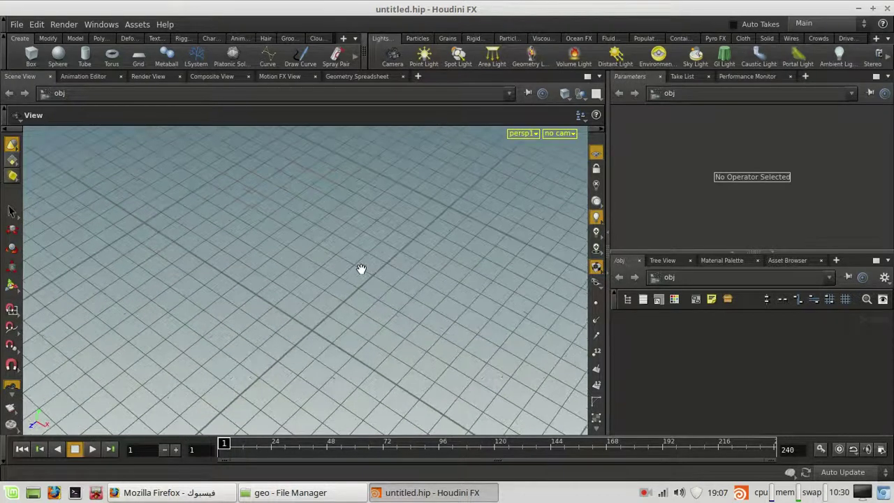
pyautogui.moveTo(572, 157); pyautogui.dragTo(316, 342)
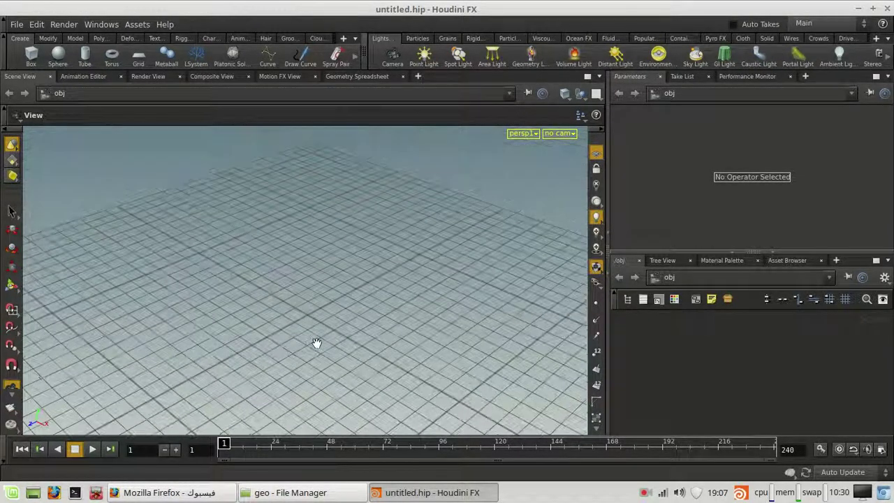
pyautogui.scroll(5, 312, 341)
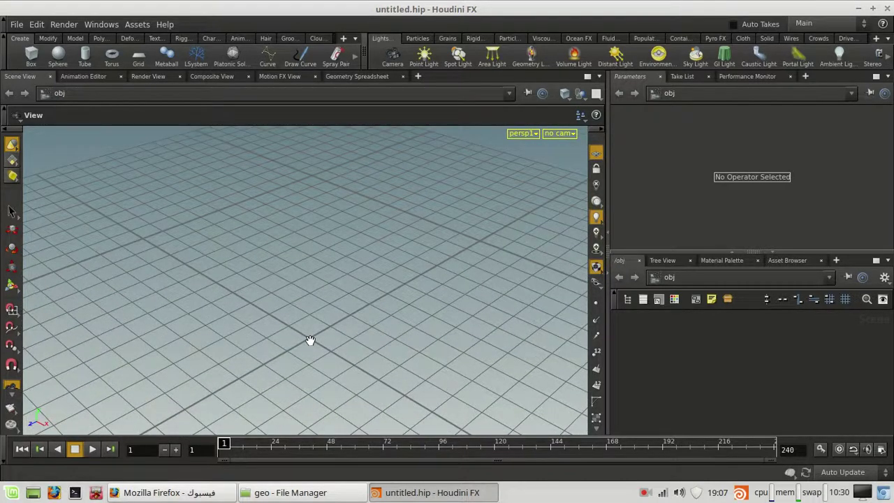
pyautogui.scroll(-6, 398, 296)
pyautogui.scroll(6, 392, 303)
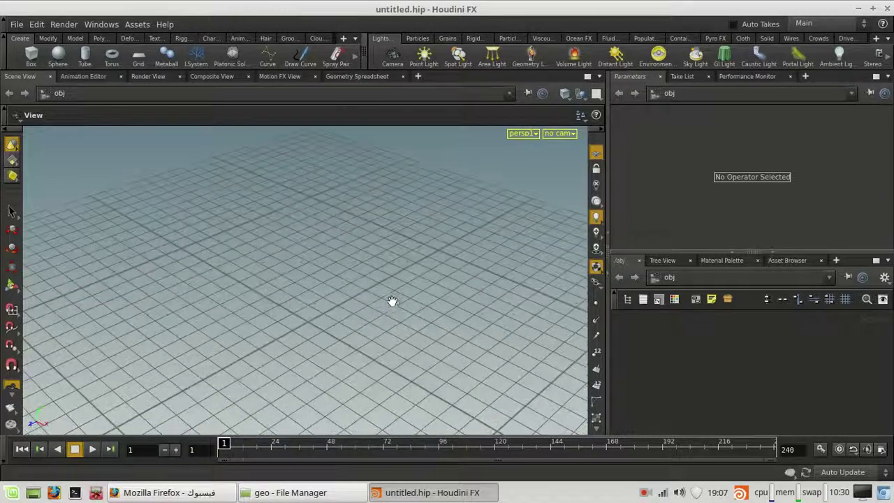
pyautogui.moveTo(392, 301); pyautogui.dragTo(425, 299)
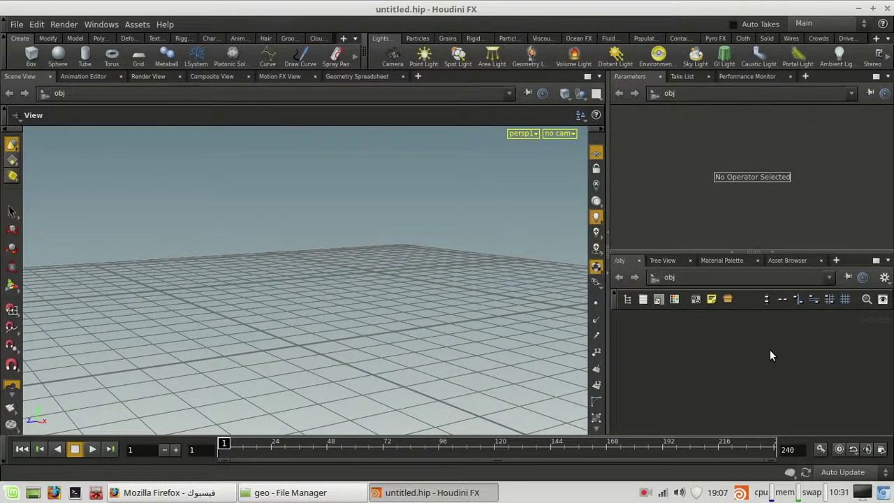
pyautogui.scroll(4, 387, 341)
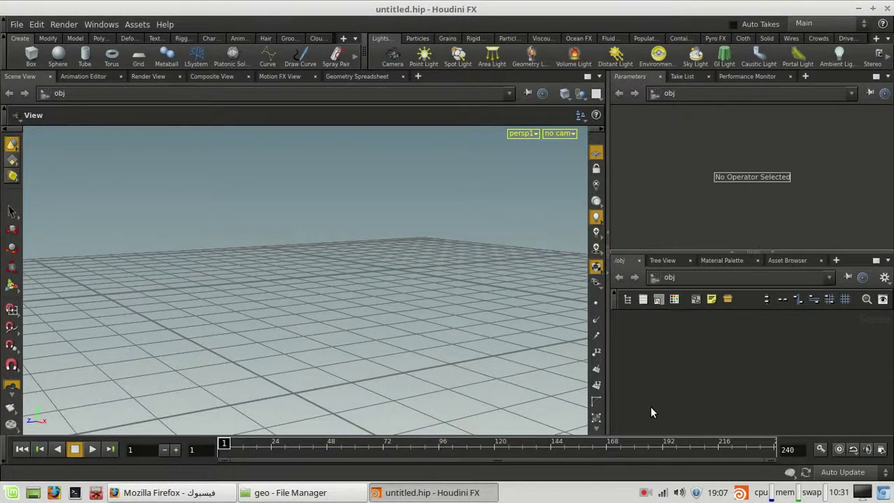
# Look through the shelf tool sets from Modify and Model through texture, rigging, characters, animation, hair and grooming to clouds
pyautogui.click(45, 38)
pyautogui.click(70, 41)
pyautogui.click(97, 40)
pyautogui.click(156, 39)
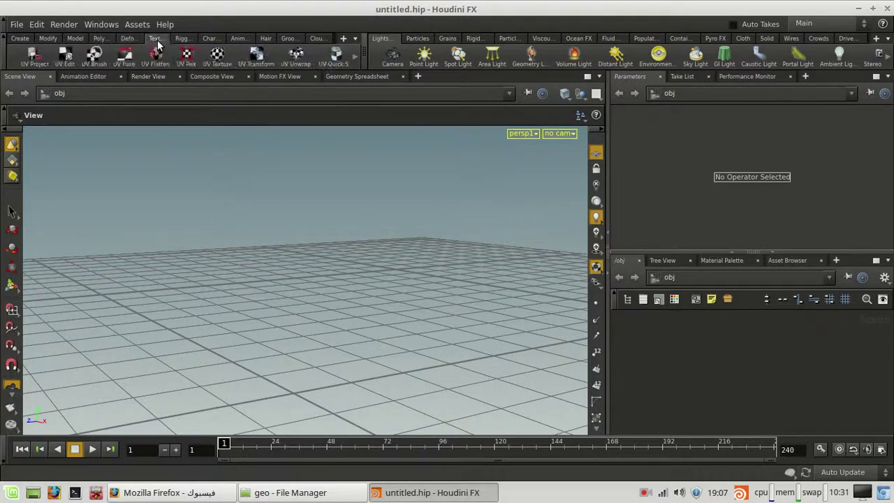
pyautogui.click(184, 40)
pyautogui.click(209, 39)
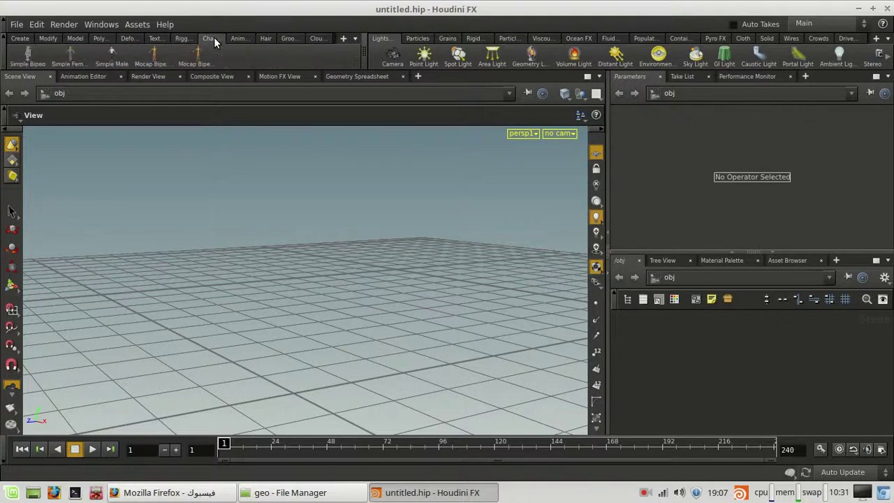
pyautogui.click(238, 39)
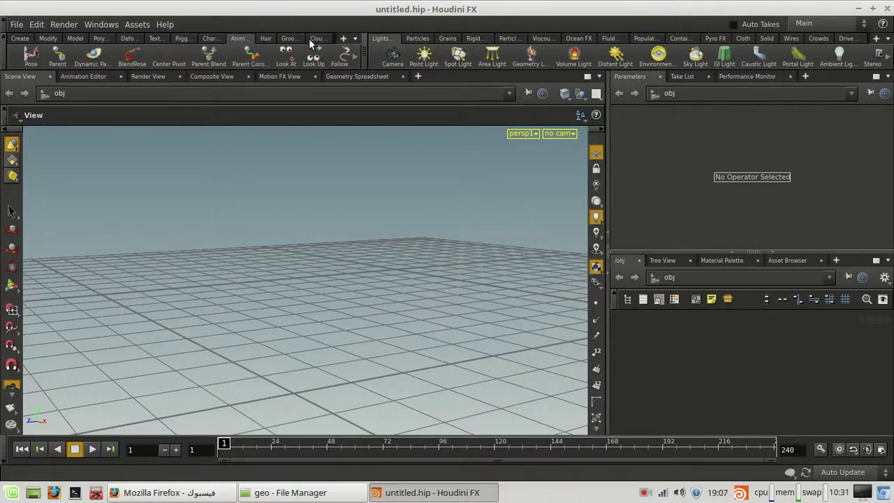
pyautogui.click(267, 39)
pyautogui.click(288, 38)
pyautogui.click(314, 40)
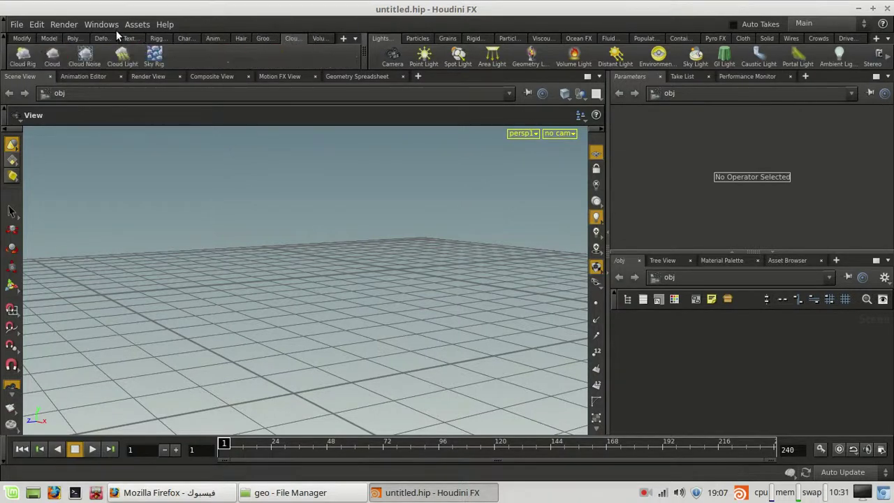
# Show the Polygon shelf tools, and collapse and restore the whole shelf area
pyautogui.click(78, 39)
pyautogui.click(83, 40)
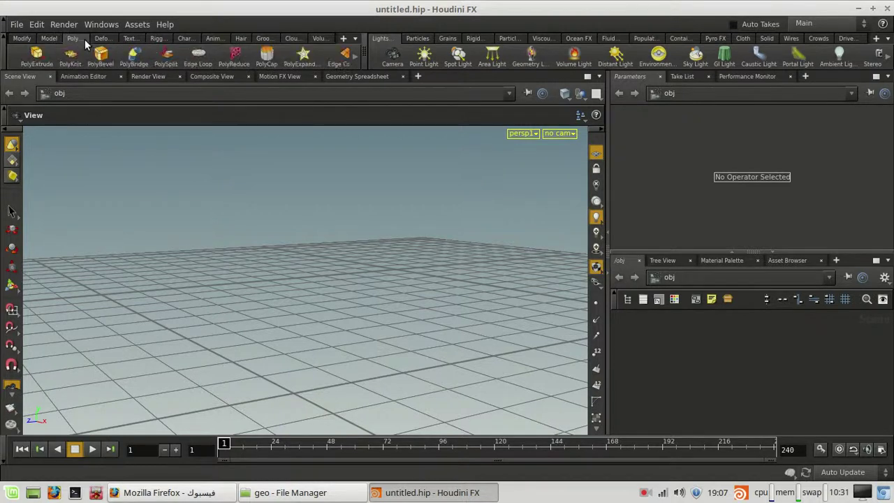
pyautogui.click(357, 59)
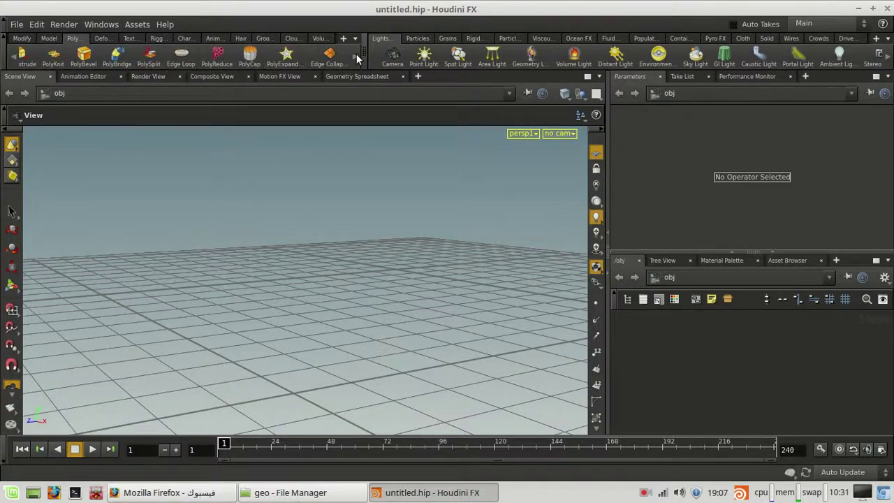
pyautogui.click(4, 57)
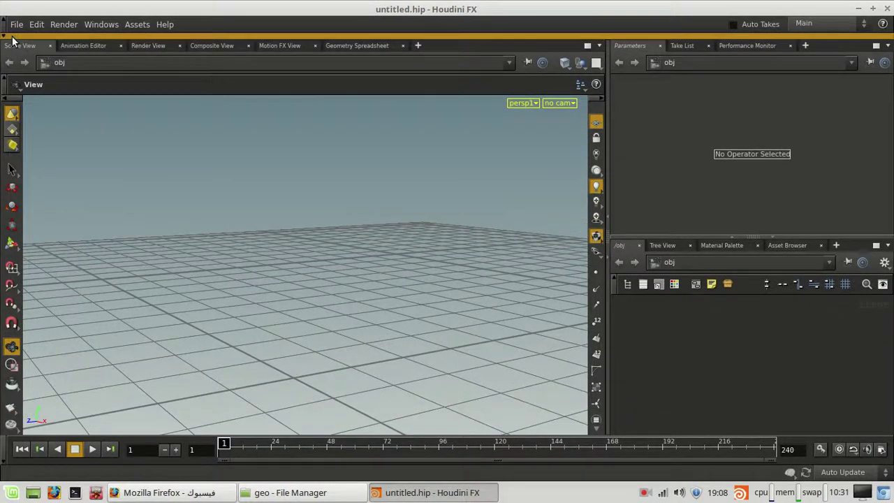
pyautogui.click(11, 36)
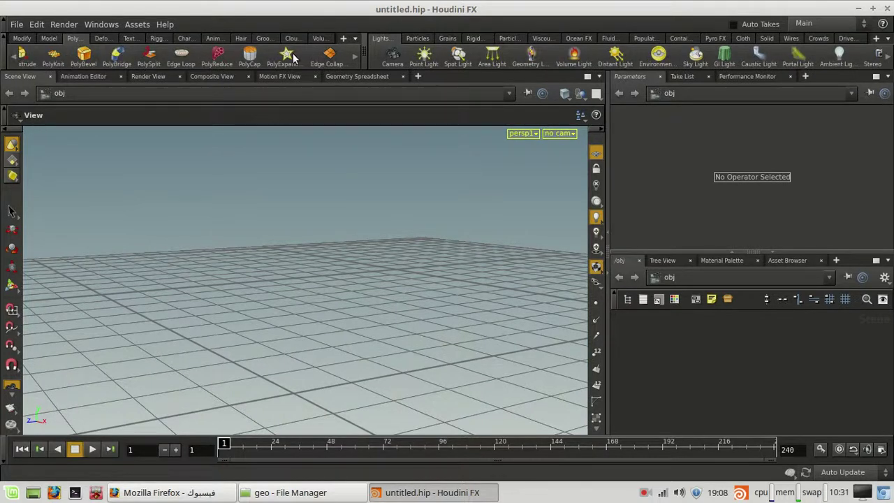
# Examine the remaining Polygon shelf tools, from the edge tools through Knife, Clip and Subdivide to Smooth
pyautogui.click(355, 58)
pyautogui.click(356, 58)
pyautogui.click(356, 58)
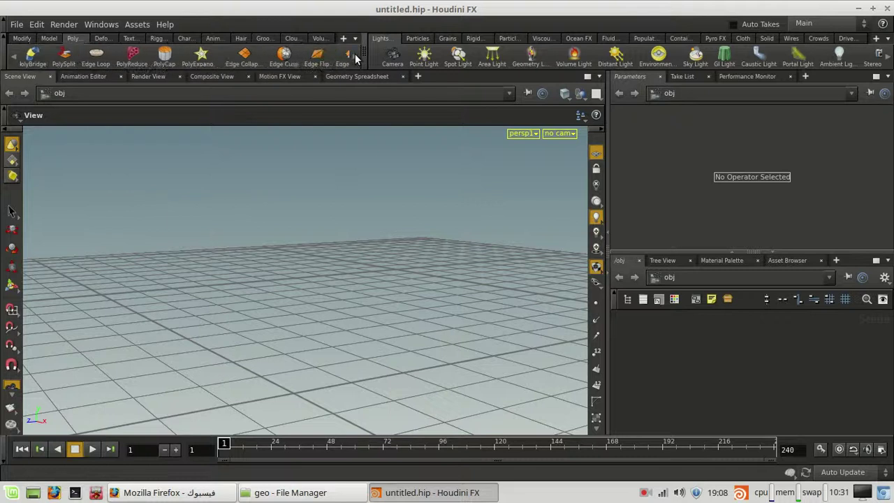
pyautogui.click(355, 58)
pyautogui.click(355, 58)
pyautogui.click(355, 58)
pyautogui.click(355, 58)
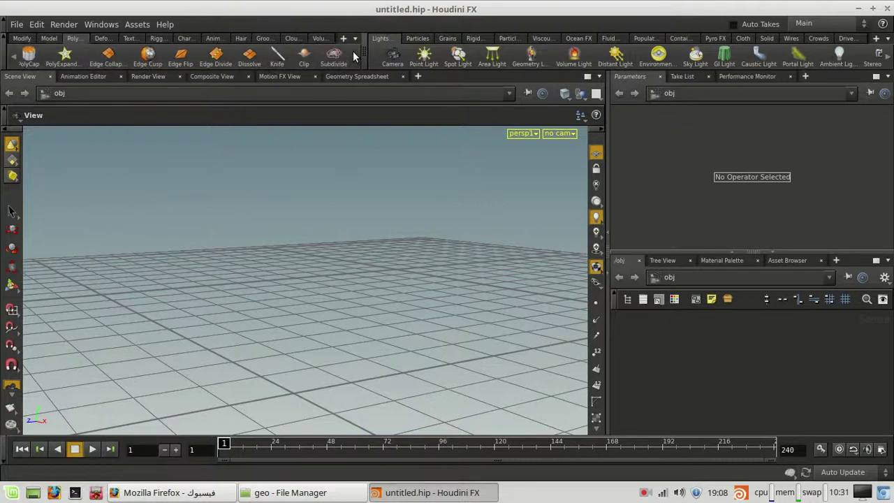
pyautogui.click(355, 58)
pyautogui.click(355, 58)
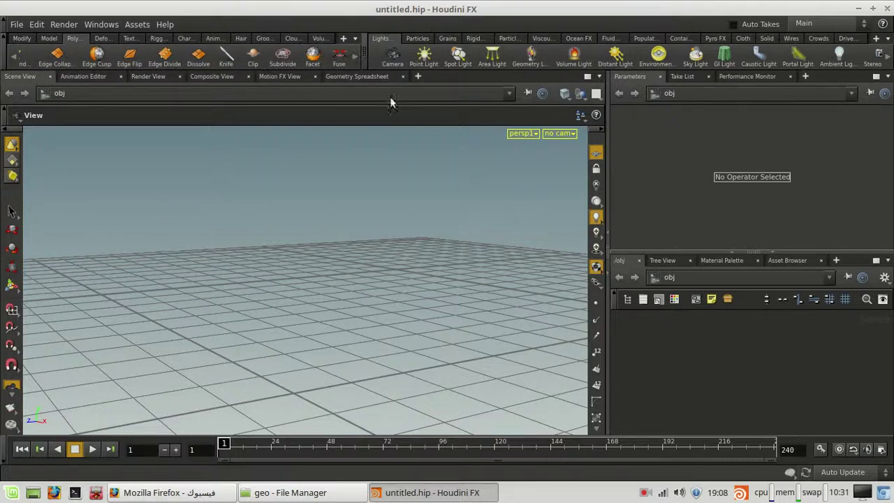
pyautogui.click(647, 493)
pyautogui.click(670, 434)
pyautogui.click(357, 61)
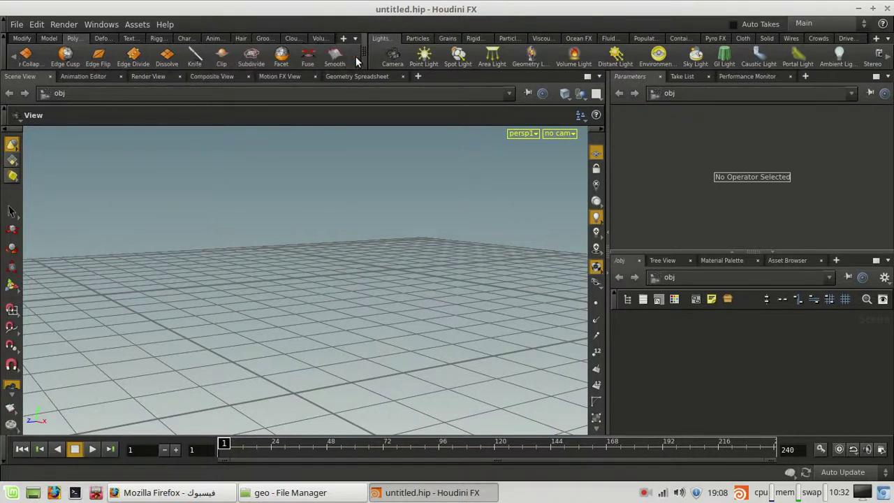
# Go back through the Polygon shelf tools towards PolyBevel and PolyKnit, and collapse and restore the shelf area once more
pyautogui.click(12, 56)
pyautogui.click(12, 56)
pyautogui.click(12, 56)
pyautogui.click(12, 55)
pyautogui.click(11, 56)
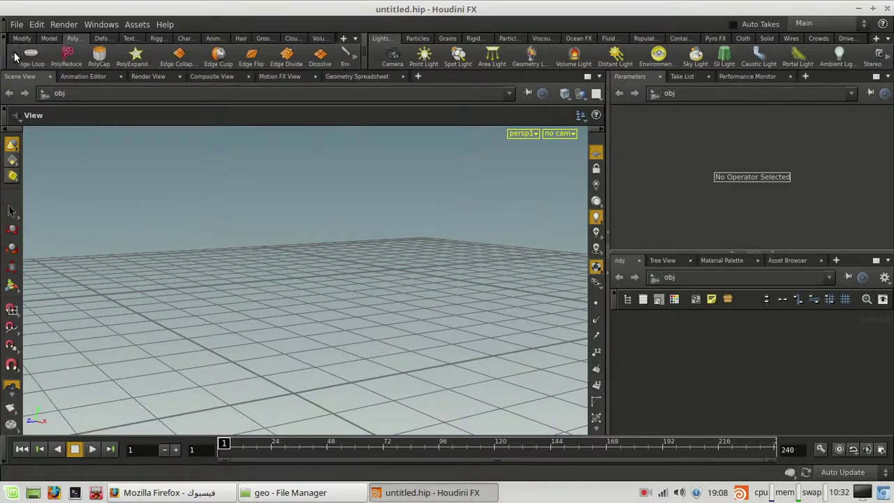
pyautogui.click(12, 56)
pyautogui.click(12, 56)
pyautogui.click(12, 56)
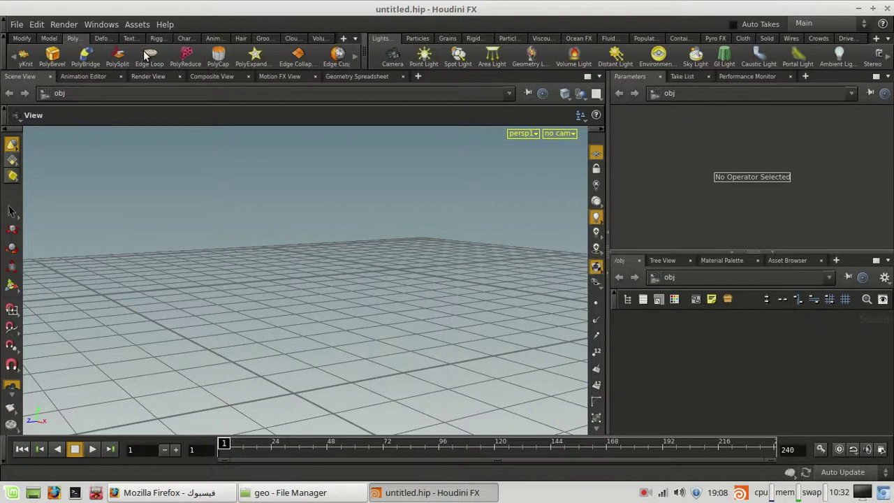
pyautogui.click(6, 55)
pyautogui.click(18, 35)
# Look through the Deform, Rigging, Characters and Animation shelf tool sets
pyautogui.click(102, 39)
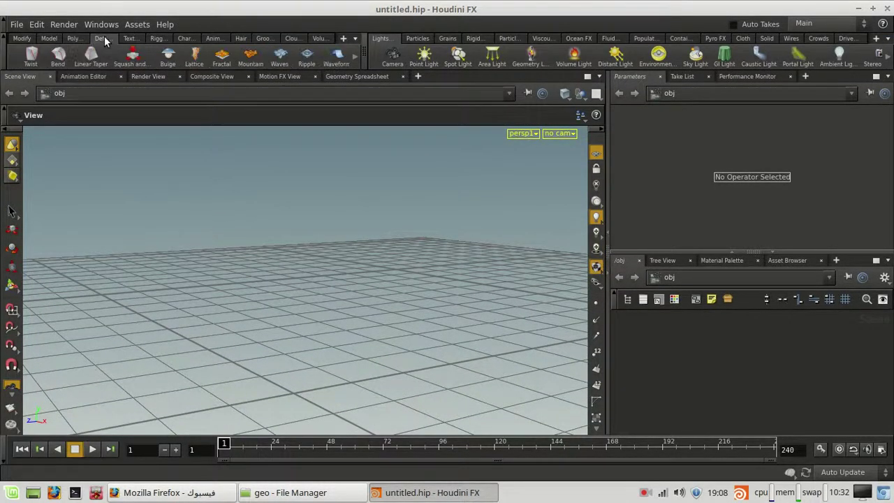
pyautogui.click(355, 56)
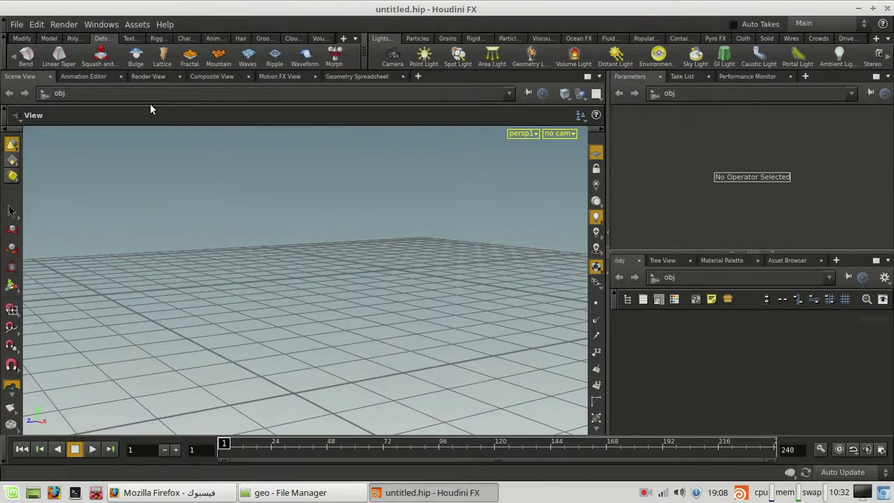
pyautogui.click(155, 39)
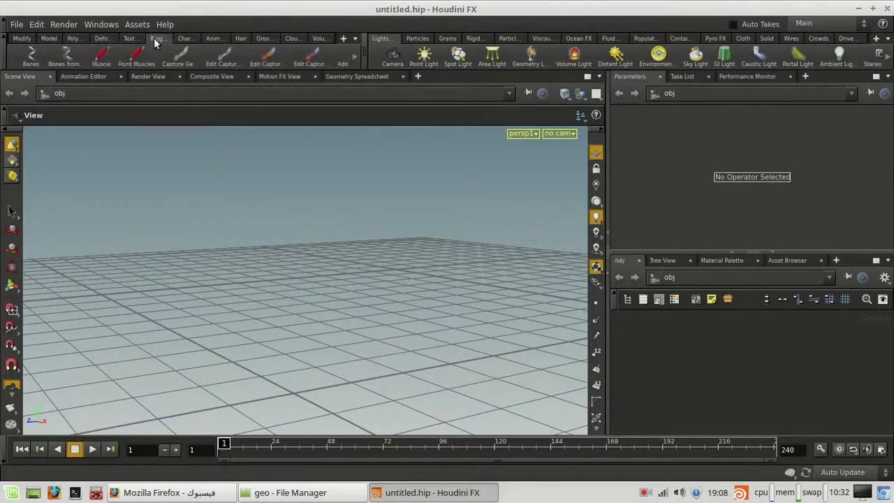
pyautogui.click(192, 39)
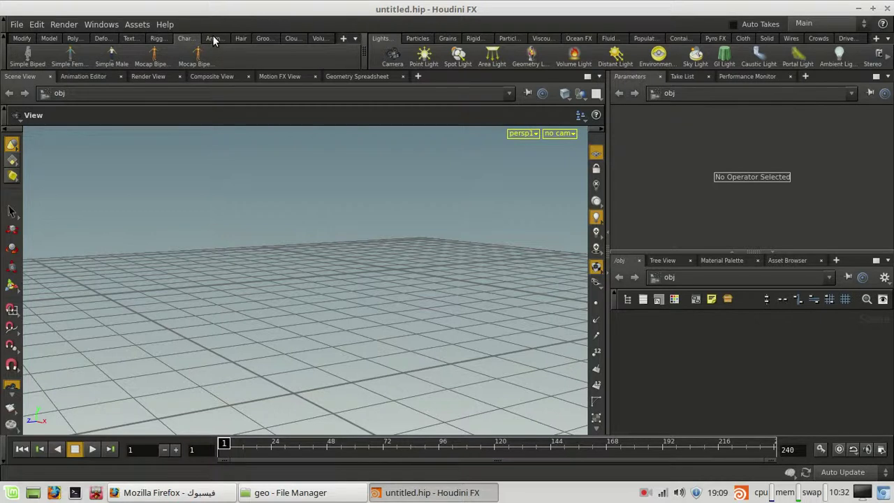
pyautogui.click(213, 39)
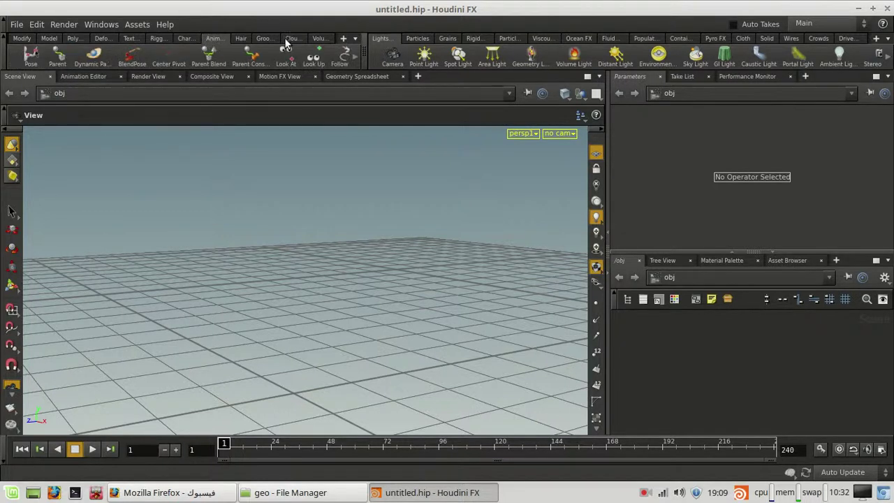
# Show the Crowds tools in the second shelf set in place of the lights and cameras tools
pyautogui.scroll(-4, 315, 273)
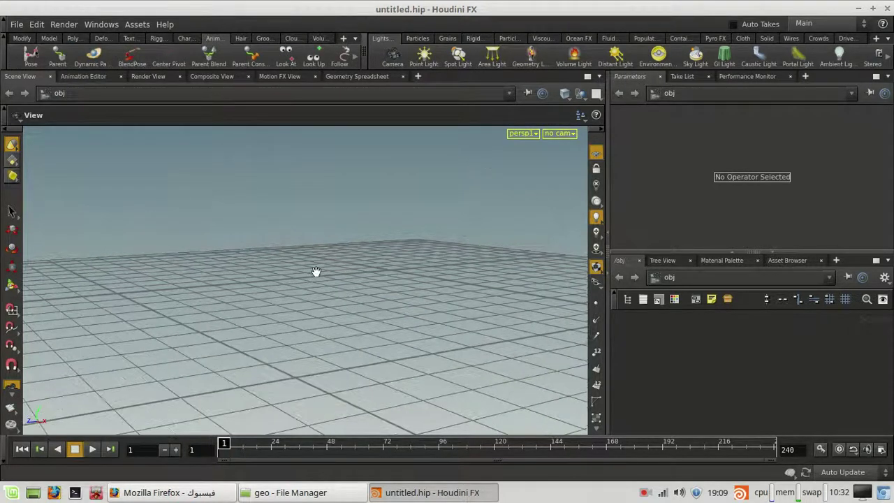
pyautogui.moveTo(306, 281); pyautogui.dragTo(319, 366)
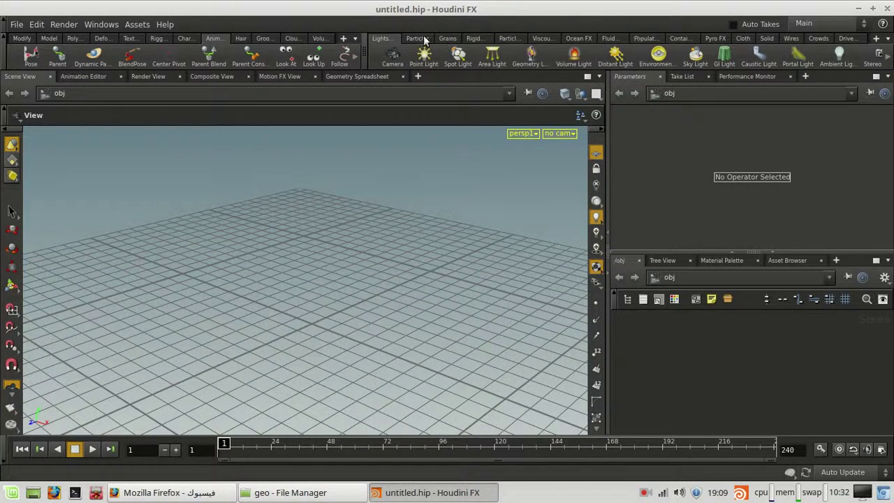
pyautogui.click(814, 39)
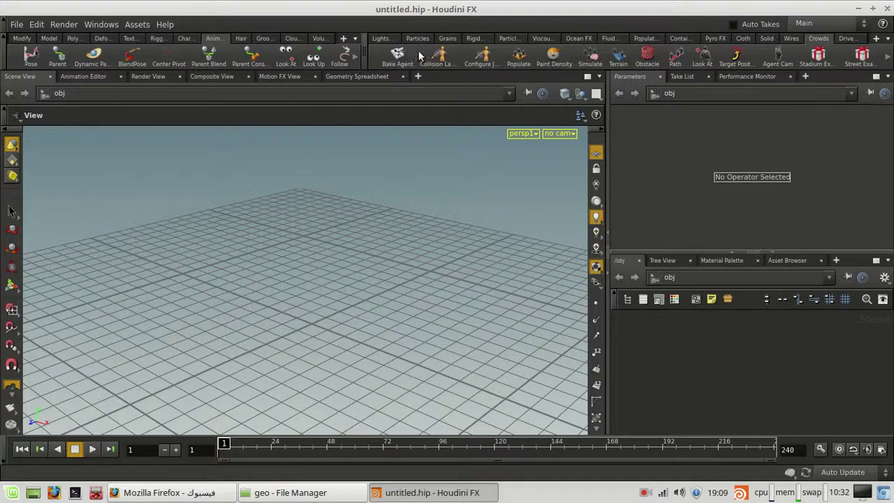
# Look through the remaining Crowds shelf tools and practise tumbling, panning and zooming the viewport around the grid
pyautogui.click(889, 58)
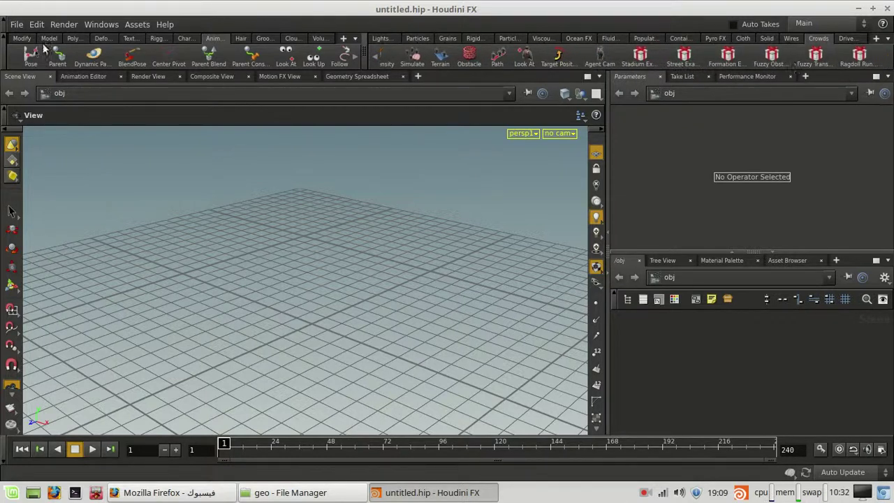
pyautogui.moveTo(256, 351); pyautogui.dragTo(257, 392)
pyautogui.scroll(8, 369, 315)
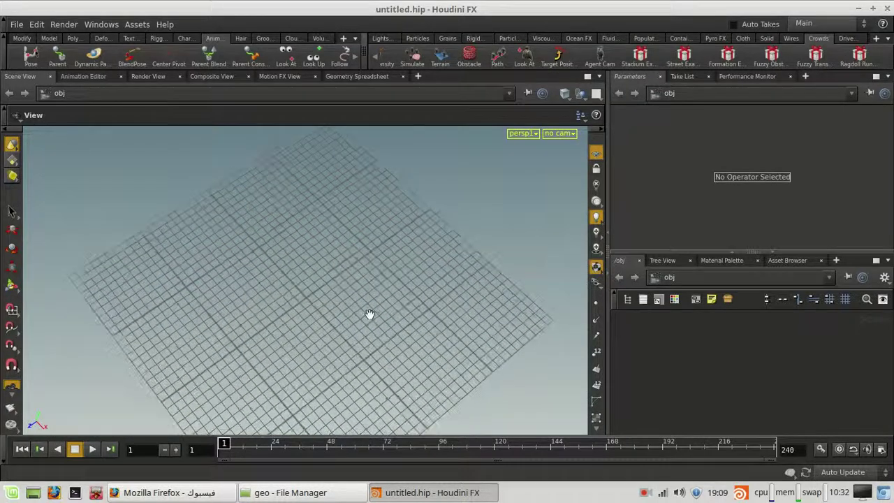
pyautogui.moveTo(397, 283); pyautogui.dragTo(421, 193)
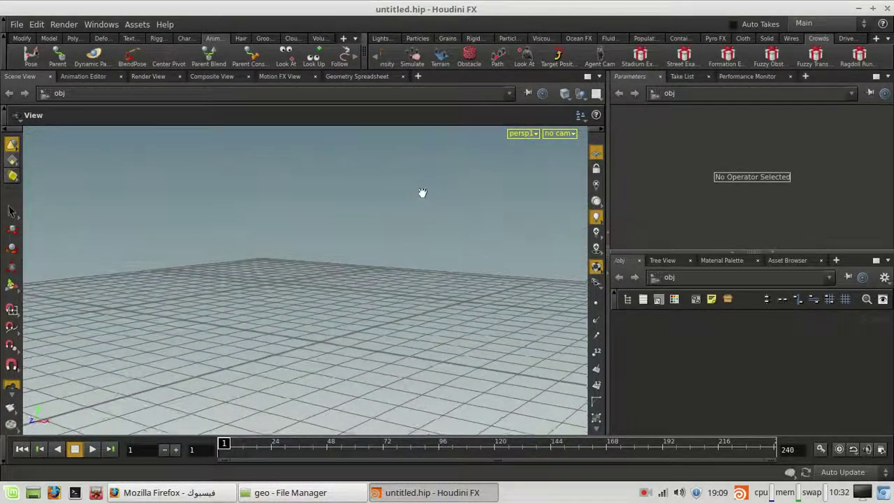
pyautogui.scroll(3, 419, 236)
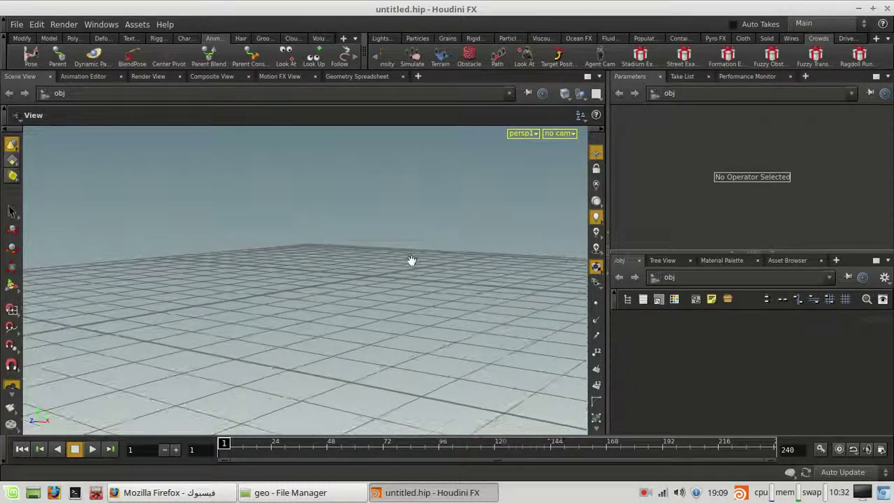
pyautogui.moveTo(369, 269); pyautogui.dragTo(449, 269)
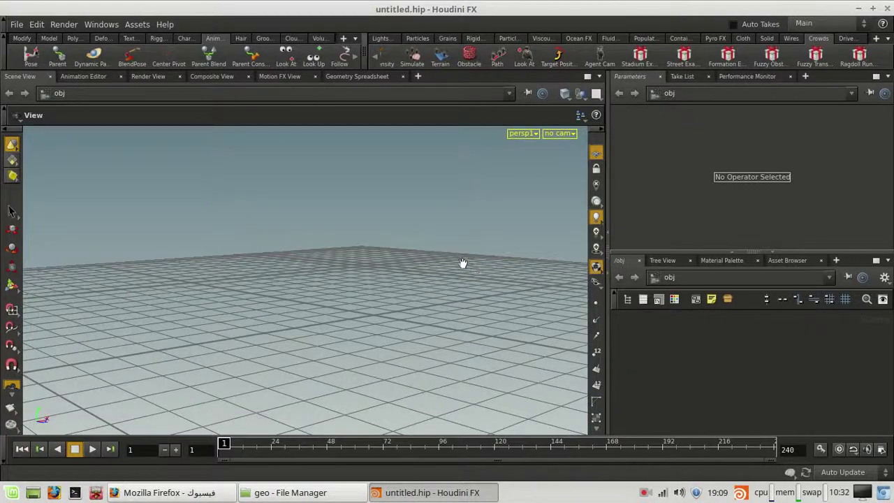
pyautogui.moveTo(429, 332); pyautogui.dragTo(358, 271)
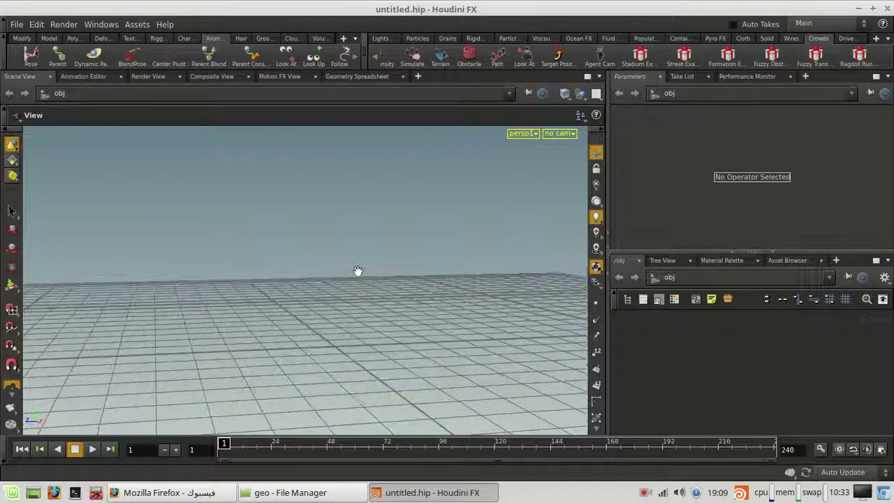
pyautogui.moveTo(486, 223); pyautogui.dragTo(462, 246)
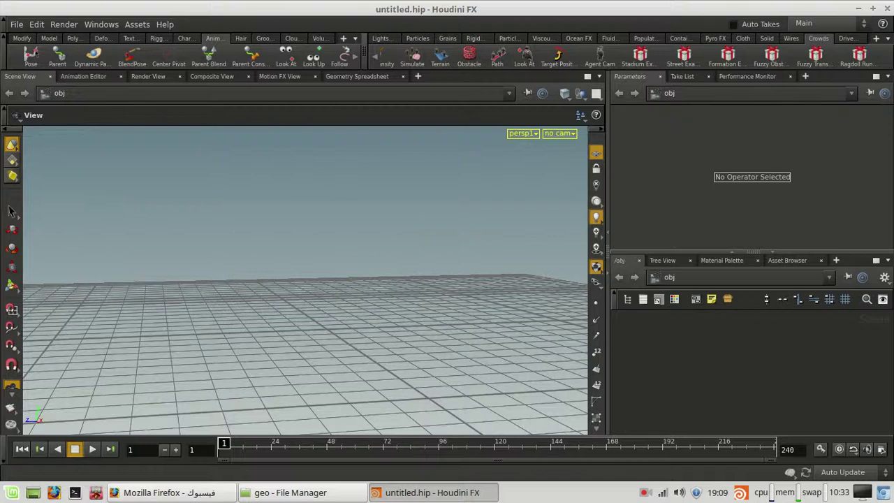
pyautogui.moveTo(361, 225); pyautogui.dragTo(255, 323)
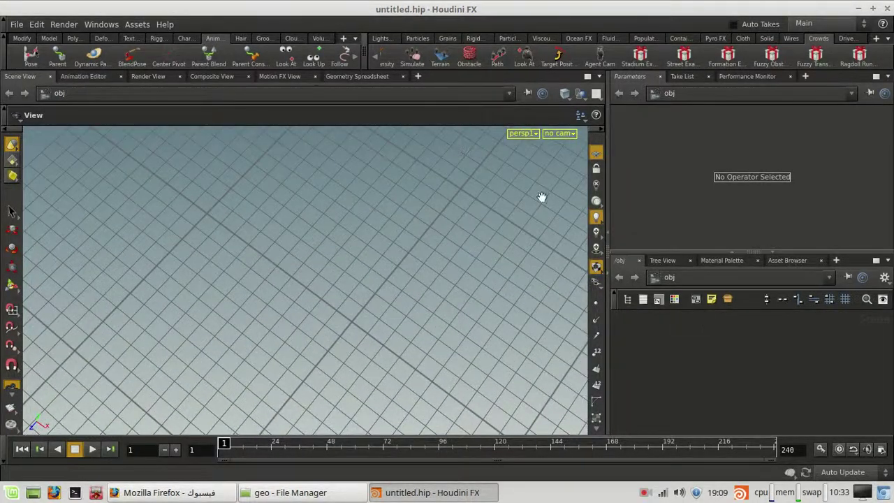
# Create a Geometry object, go inside it and delete its default file node
pyautogui.click(21, 38)
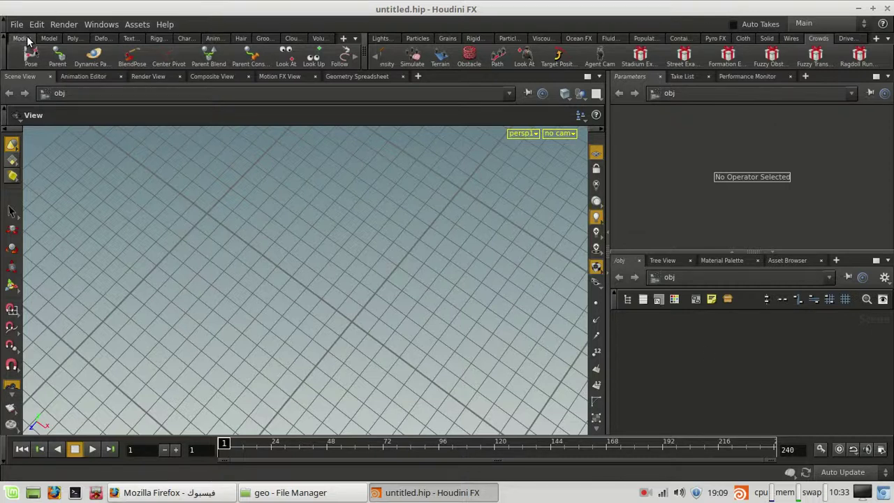
pyautogui.press('Tab')
pyautogui.write('ge')
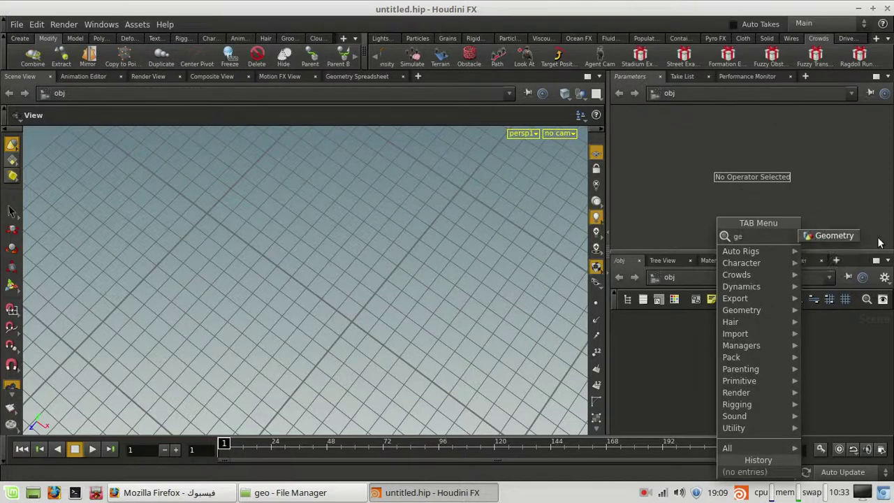
pyautogui.press('Return')
pyautogui.click(724, 354)
pyautogui.doubleClick(724, 355)
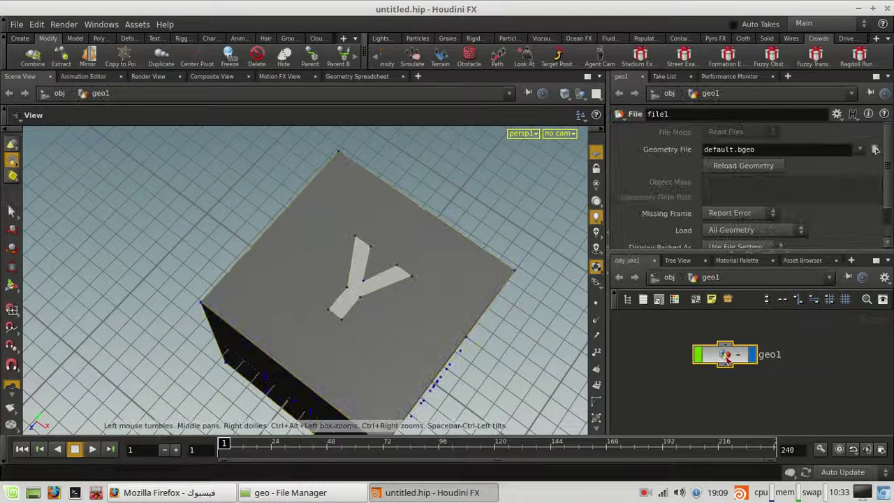
pyautogui.press('Delete')
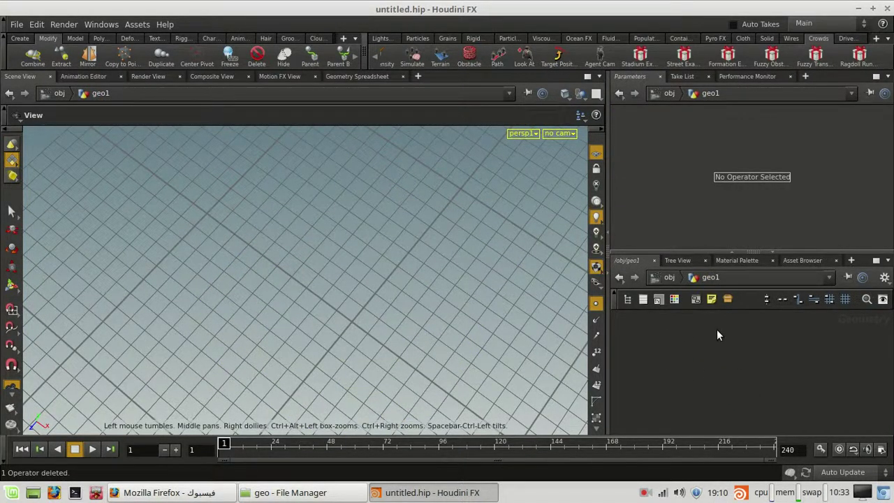
pyautogui.moveTo(354, 248); pyautogui.dragTo(366, 252)
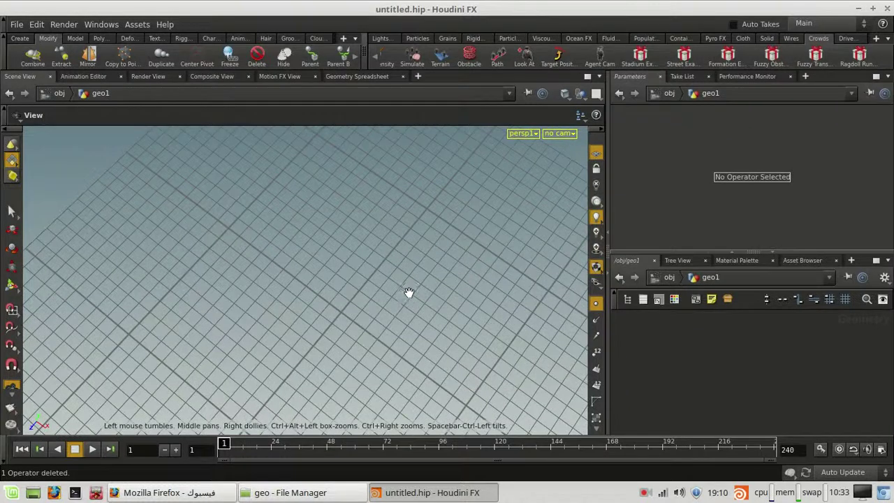
pyautogui.scroll(-3, 409, 293)
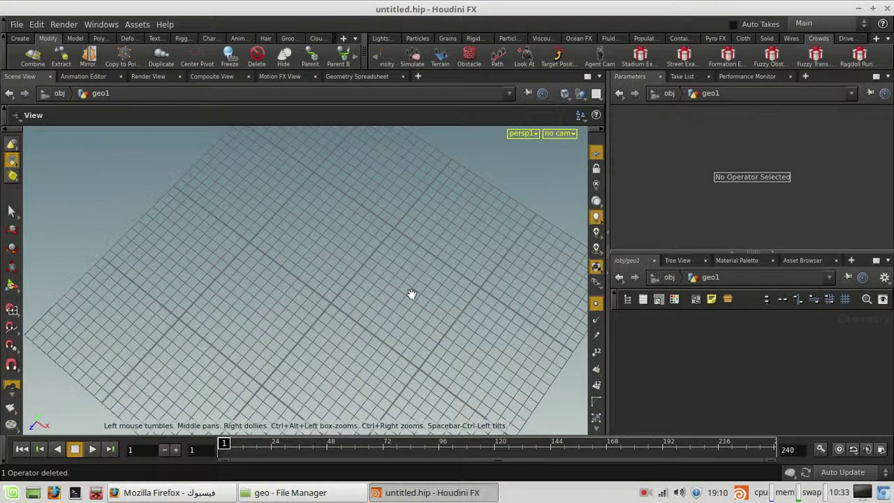
pyautogui.moveTo(419, 302); pyautogui.dragTo(401, 289)
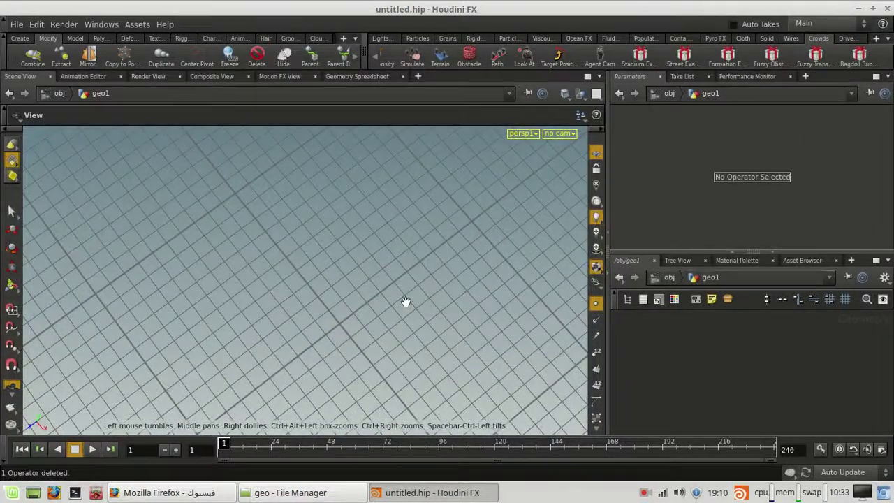
pyautogui.moveTo(406, 304); pyautogui.dragTo(334, 318)
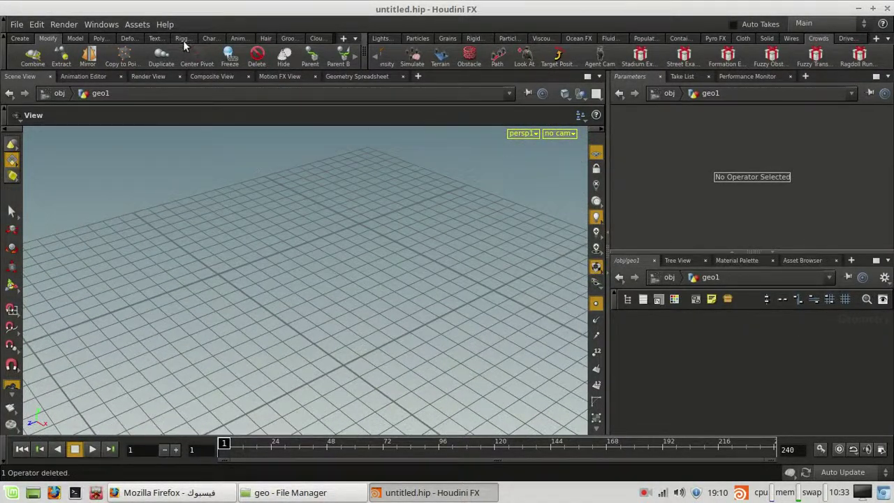
# Show the Create shelf tools and place a Sphere node inside the geometry object's network
pyautogui.click(20, 39)
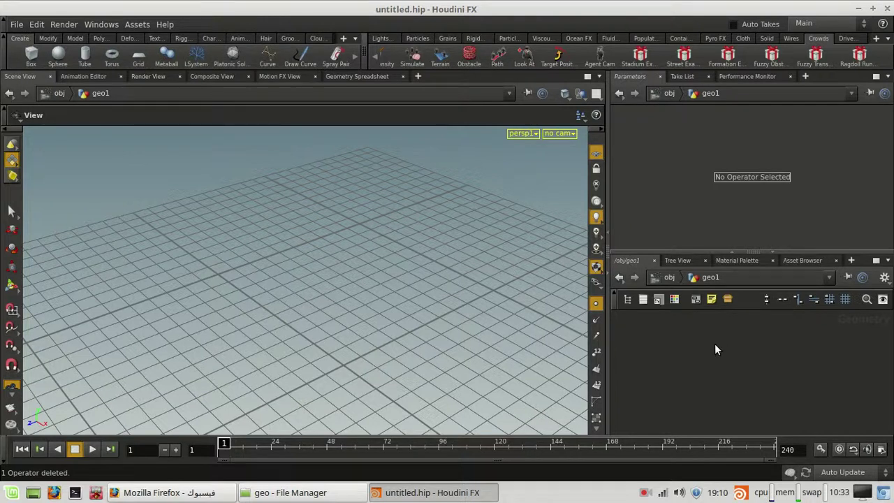
pyautogui.press('Tab')
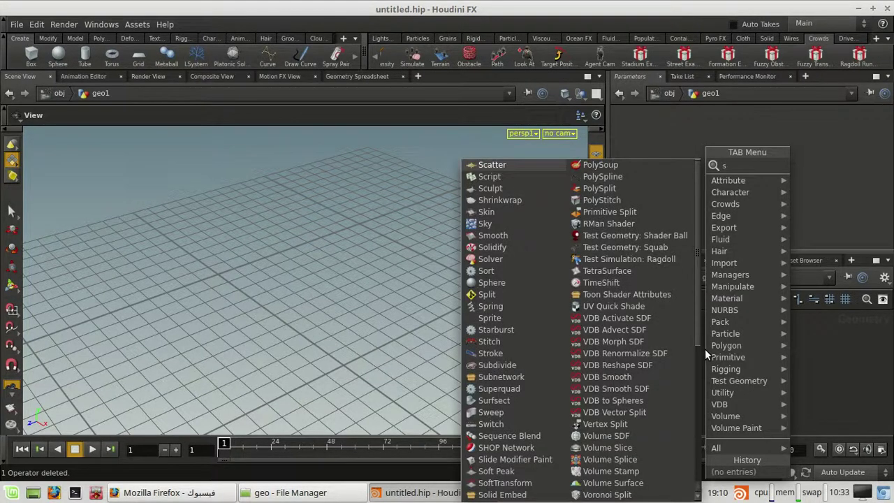
pyautogui.write('sph')
pyautogui.press('Return')
pyautogui.click(707, 348)
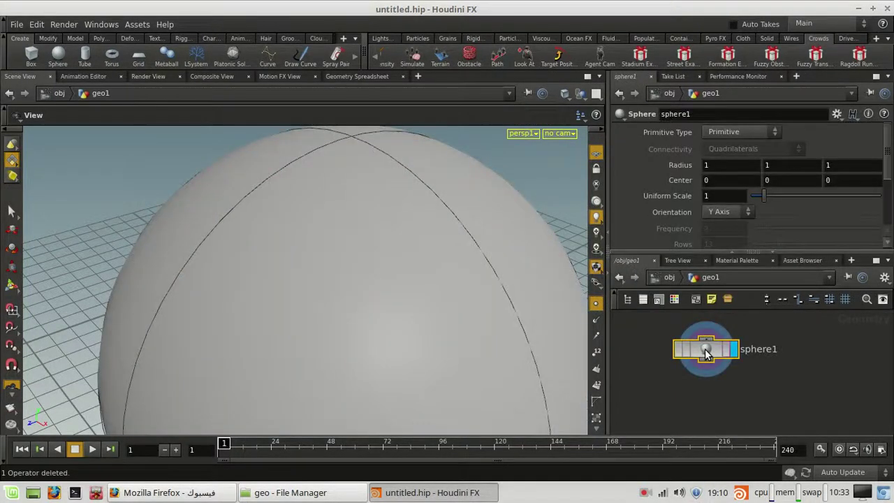
pyautogui.keyDown('alt'); pyautogui.moveTo(503, 349); pyautogui.dragTo(477, 353); pyautogui.keyUp('alt')
pyautogui.scroll(-10, 477, 353)
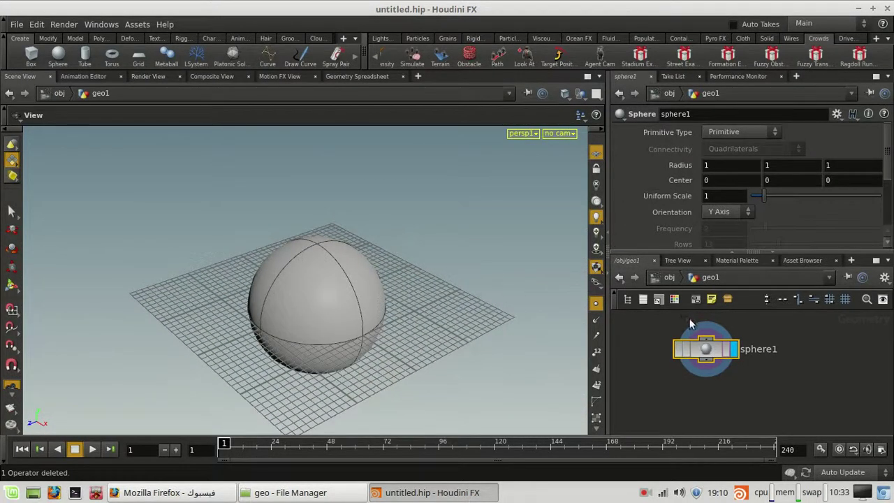
# Raise the sphere above the grid by setting its Center Y to 4
pyautogui.moveTo(782, 167); pyautogui.dragTo(666, 196, button='middle')
pyautogui.hotkey('ctrl', 'z')
pyautogui.scroll(-5, 292, 202)
pyautogui.moveTo(296, 199); pyautogui.dragTo(301, 320)
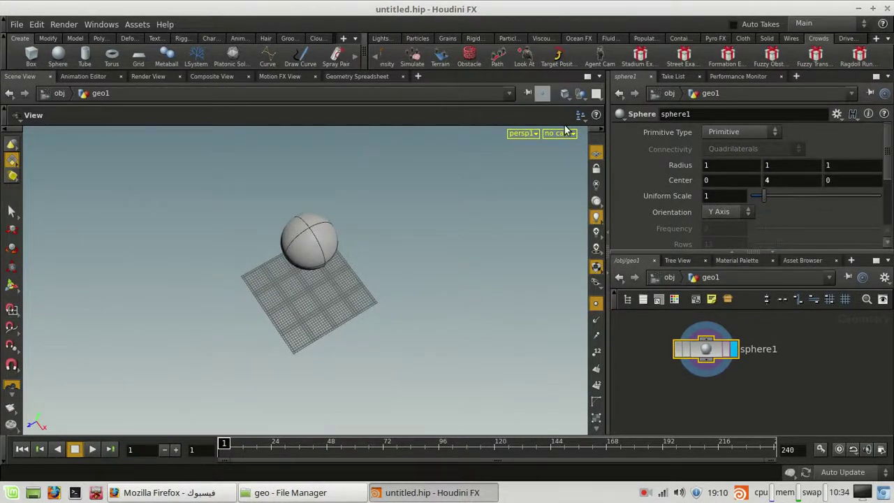
pyautogui.scroll(4, 384, 236)
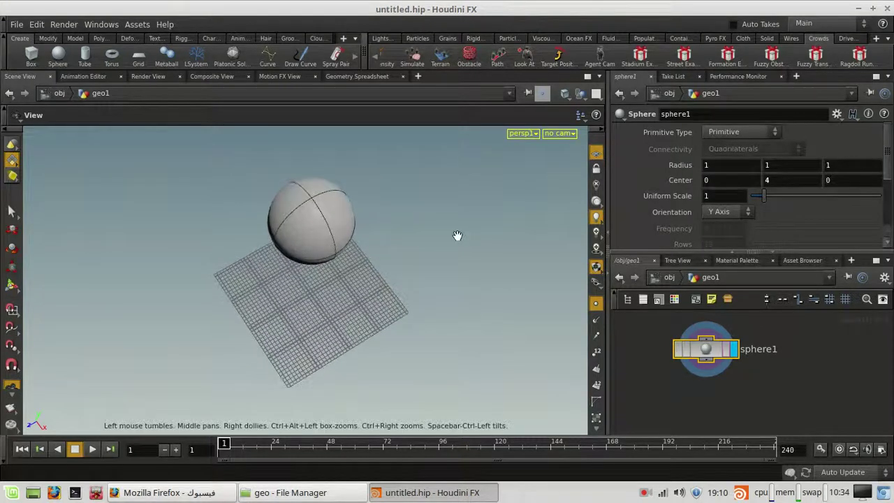
# Hide the reference grid in the viewport and view the sphere without it
pyautogui.moveTo(457, 237); pyautogui.dragTo(482, 224)
pyautogui.click(596, 154)
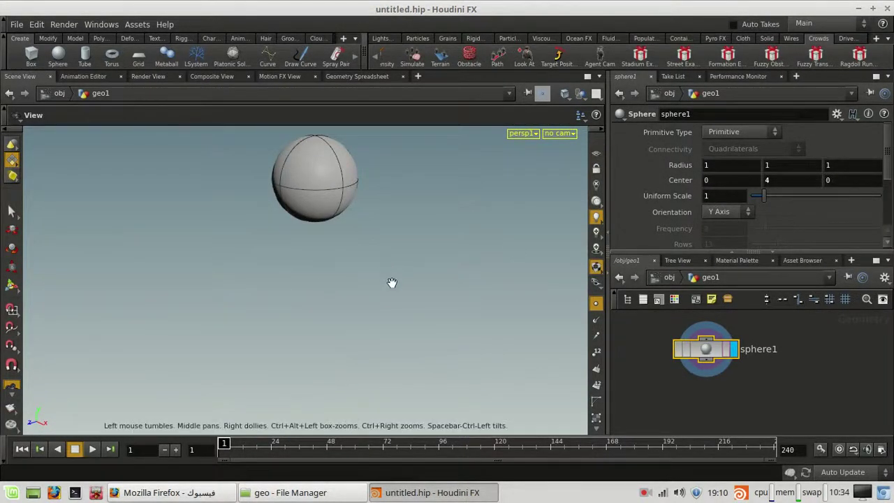
pyautogui.moveTo(393, 281); pyautogui.dragTo(419, 262)
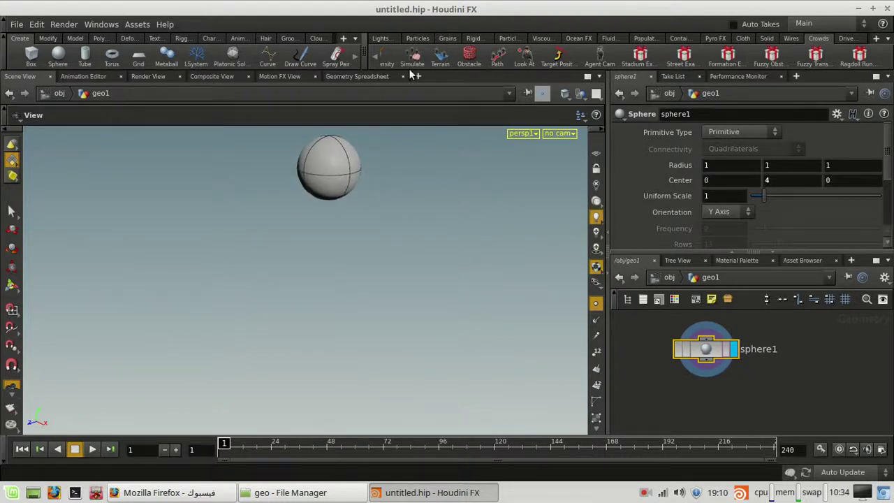
pyautogui.moveTo(405, 171); pyautogui.dragTo(343, 221)
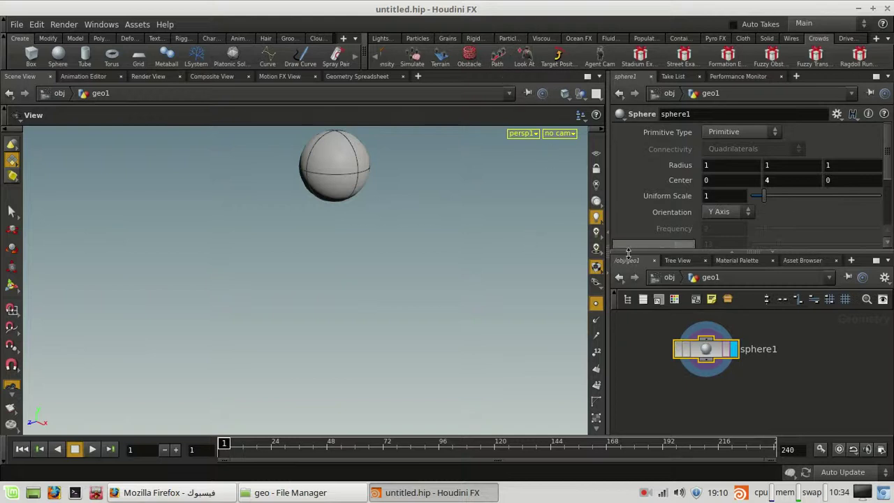
# Return to the object level and show the Particle Fluids tools in the second shelf set
pyautogui.click(669, 279)
pyautogui.click(648, 323)
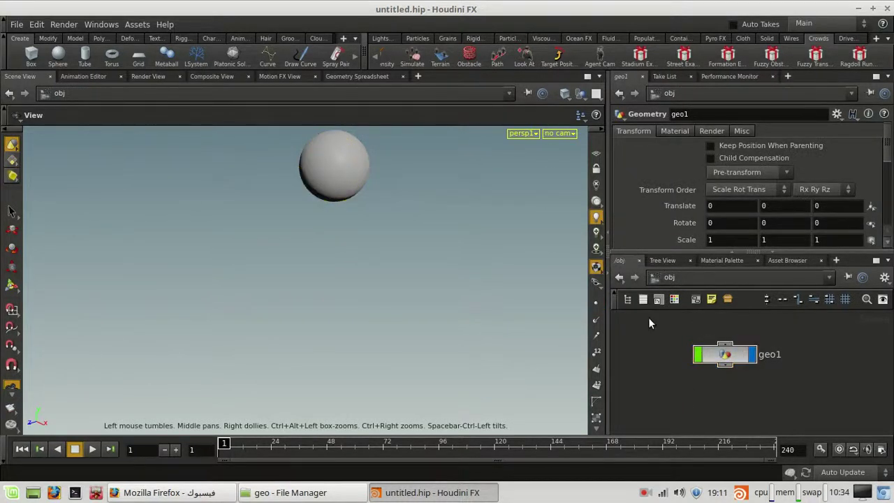
pyautogui.click(512, 39)
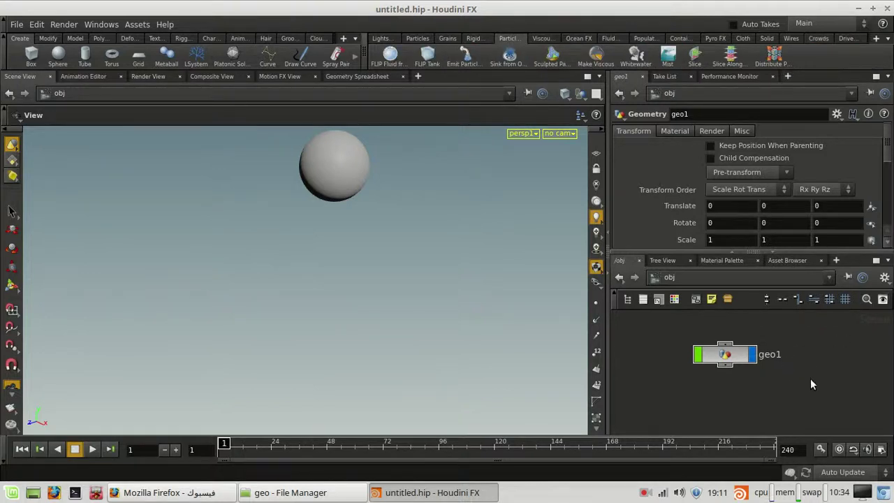
# Rename the geometry object as sphereEmitter
pyautogui.doubleClick(779, 355)
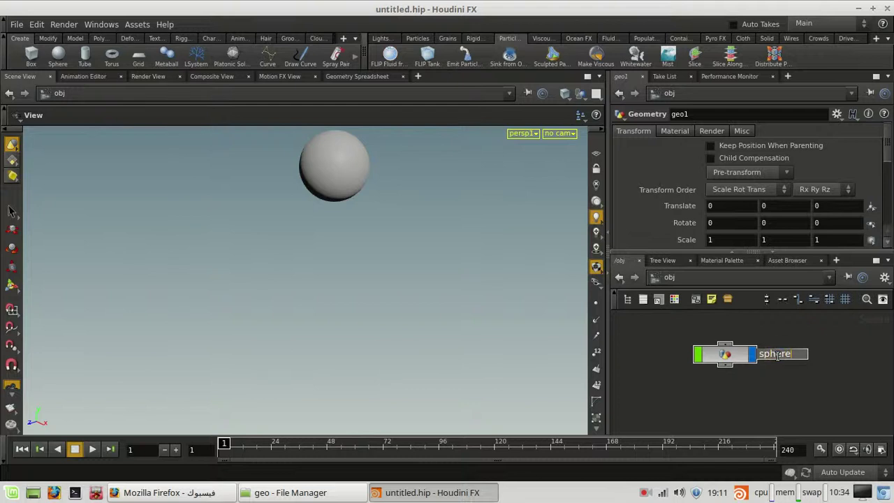
pyautogui.write('sphereEmitter')
pyautogui.press('Return')
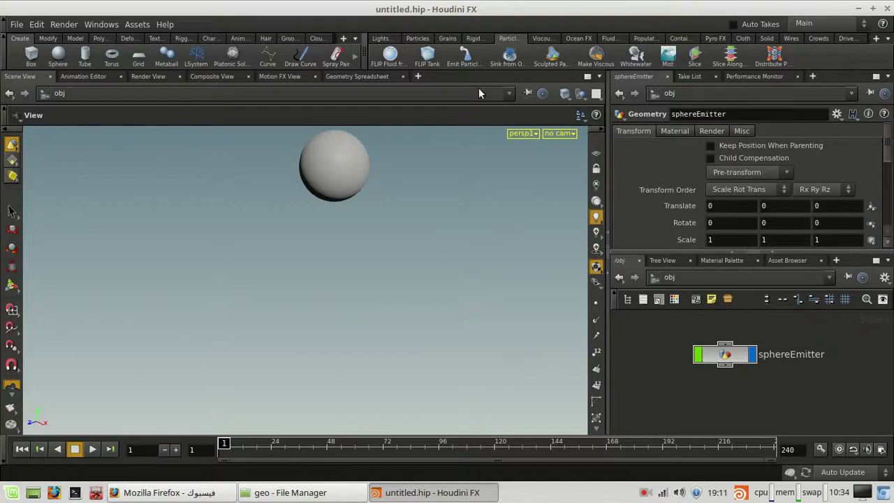
pyautogui.moveTo(463, 180); pyautogui.dragTo(474, 226, button='middle')
pyautogui.scroll(2, 475, 231)
pyautogui.moveTo(341, 186); pyautogui.dragTo(340, 192, button='middle')
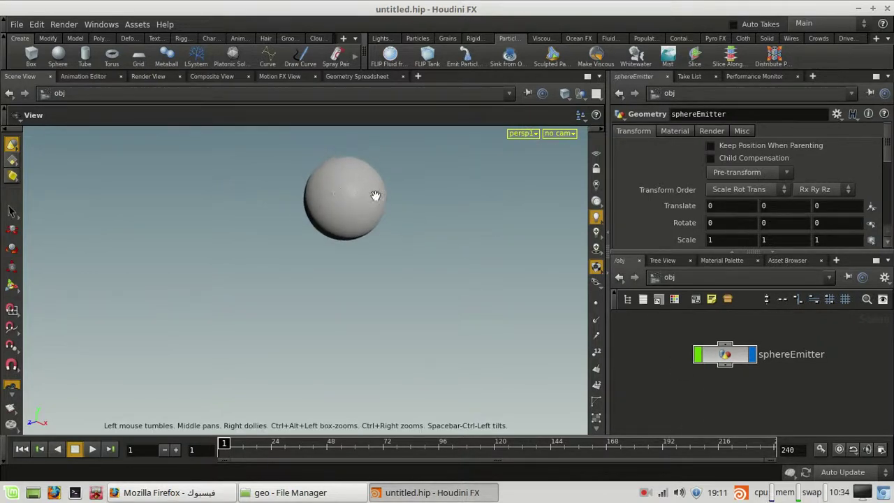
pyautogui.scroll(-4, 380, 204)
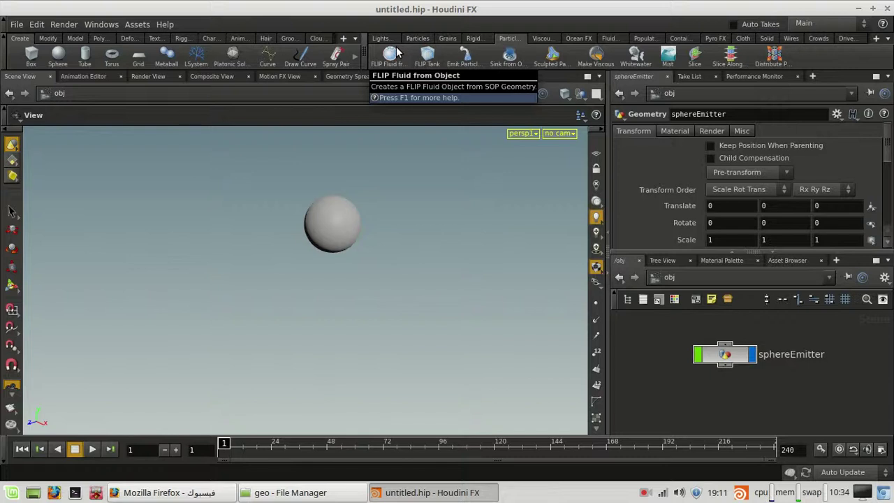
pyautogui.click(725, 355)
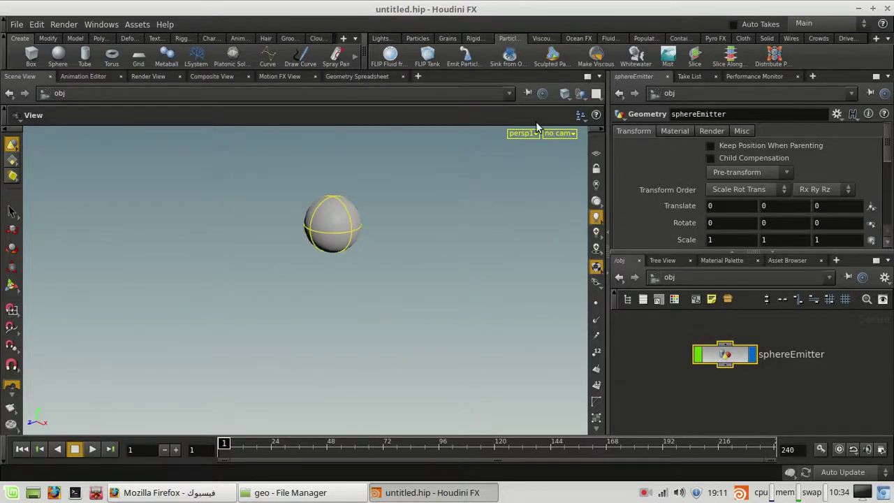
pyautogui.click(471, 52)
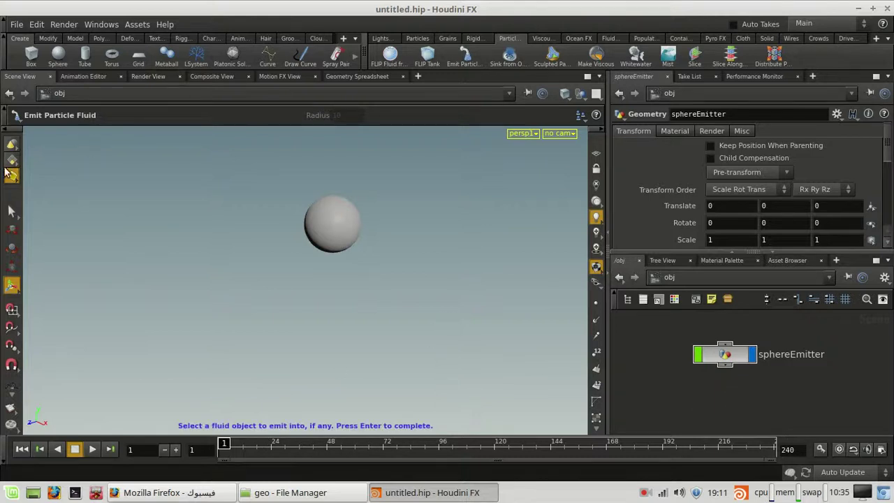
pyautogui.click(11, 211)
# Run Emit Particle Fluid with the sphere in the viewport as the object to emit fluid from
pyautogui.click(464, 56)
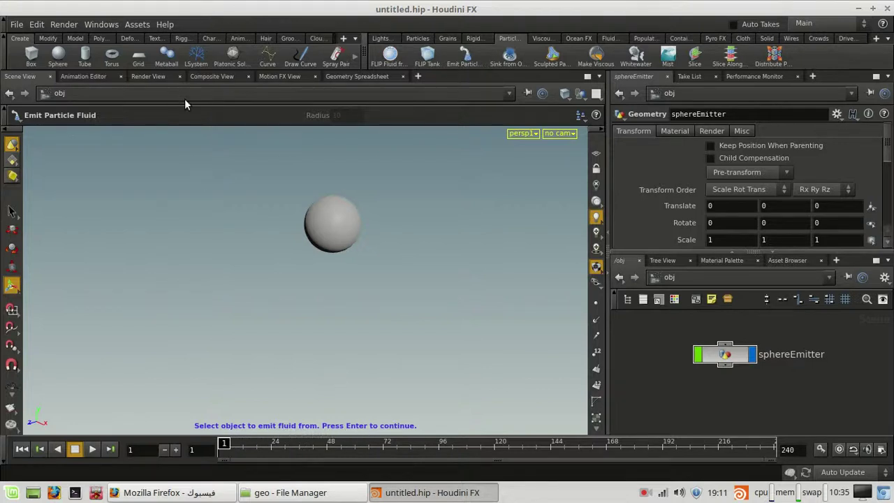
pyautogui.moveTo(233, 156); pyautogui.dragTo(409, 304)
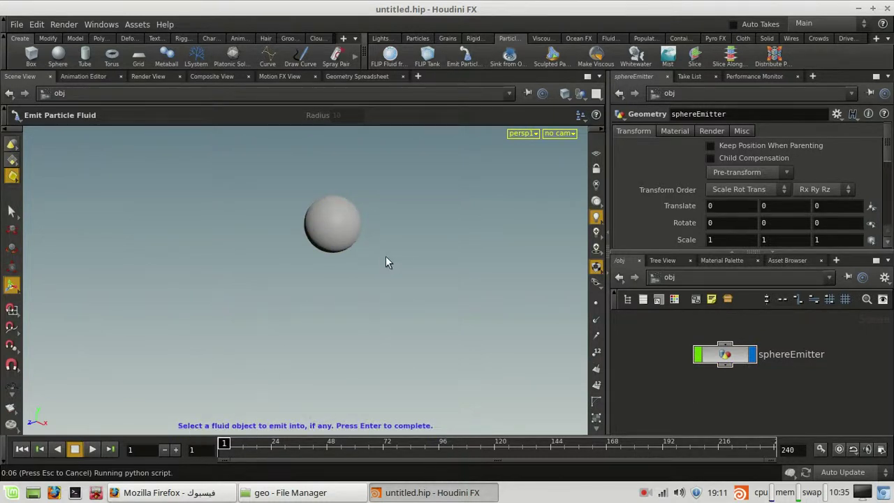
# Complete Emit Particle Fluid without choosing an existing fluid object to emit into
pyautogui.keyDown('alt'); pyautogui.moveTo(386, 257); pyautogui.dragTo(332, 237, button='right'); pyautogui.keyUp('alt')
pyautogui.keyDown('alt'); pyautogui.moveTo(331, 237); pyautogui.dragTo(344, 258); pyautogui.keyUp('alt')
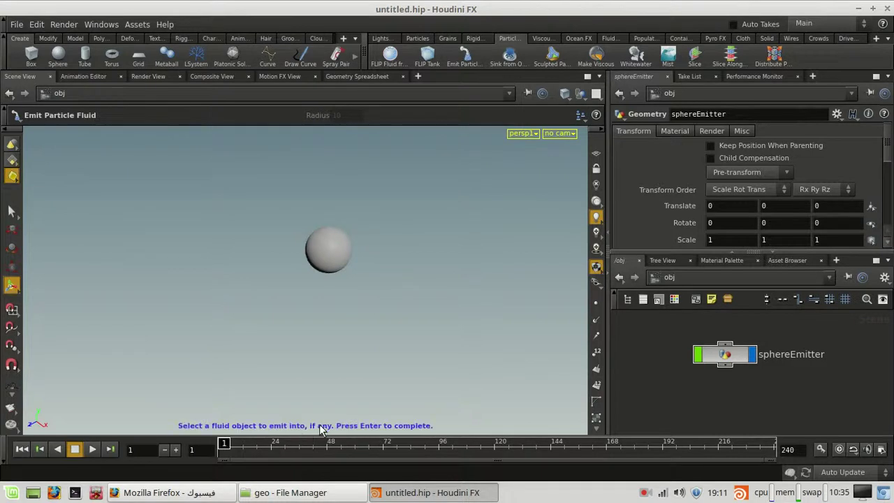
pyautogui.press('Return')
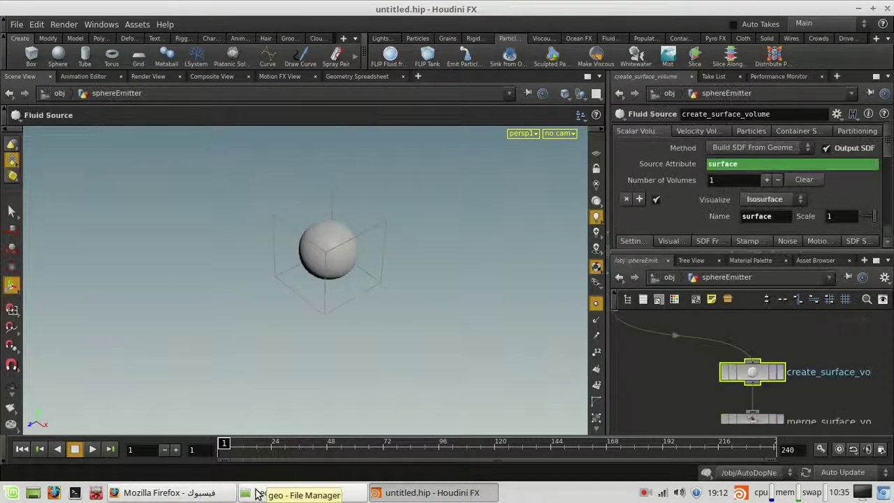
# Display the create_surface_volume node of sphereEmitter and look over the generated node network
pyautogui.keyDown('alt'); pyautogui.moveTo(463, 359); pyautogui.dragTo(504, 352, button='right'); pyautogui.keyUp('alt')
pyautogui.keyDown('alt'); pyautogui.moveTo(412, 350); pyautogui.dragTo(419, 298); pyautogui.keyUp('alt')
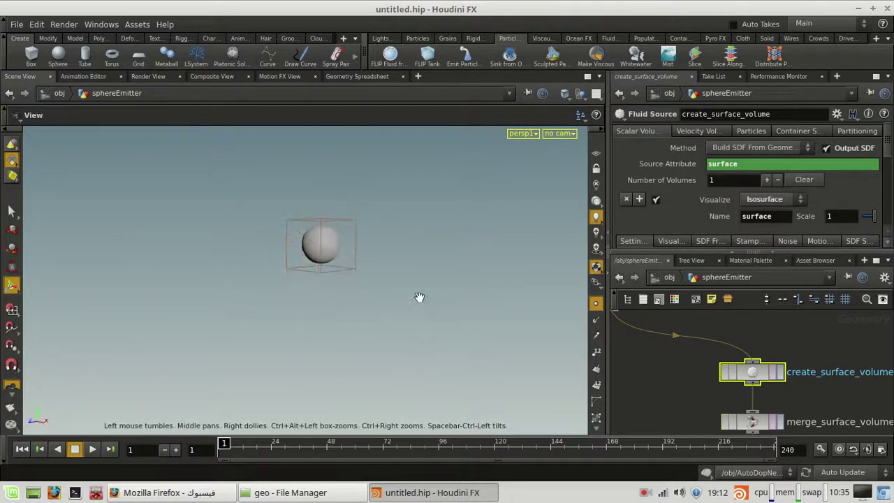
pyautogui.scroll(-4, 675, 379)
pyautogui.moveTo(712, 380); pyautogui.dragTo(714, 370, button='middle')
pyautogui.scroll(4, 725, 362)
pyautogui.click(728, 369)
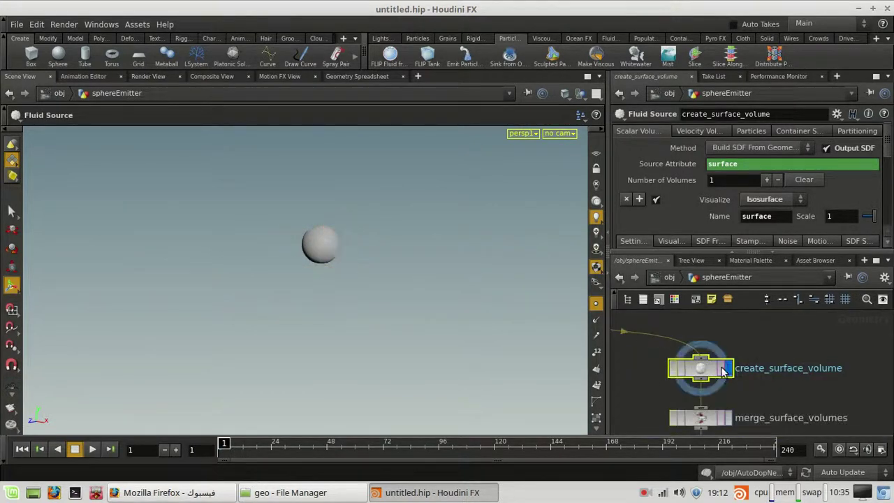
pyautogui.scroll(-4, 698, 365)
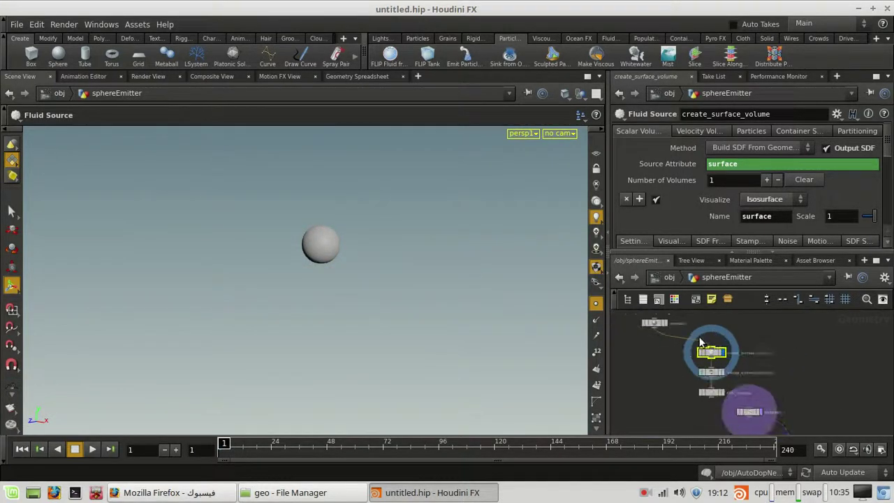
# Return to the object level and select the generated particle_fluid object
pyautogui.click(671, 278)
pyautogui.scroll(4, 639, 335)
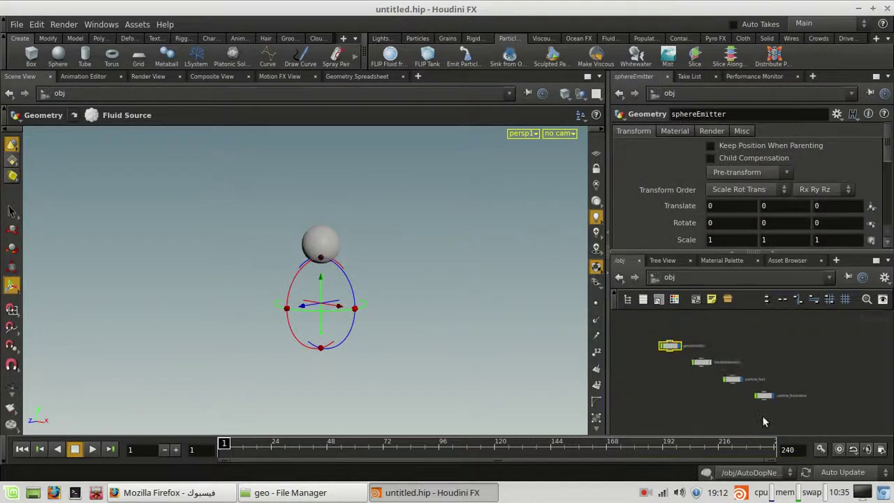
pyautogui.scroll(2, 649, 331)
pyautogui.moveTo(698, 385); pyautogui.dragTo(644, 342, button='middle')
pyautogui.click(717, 358)
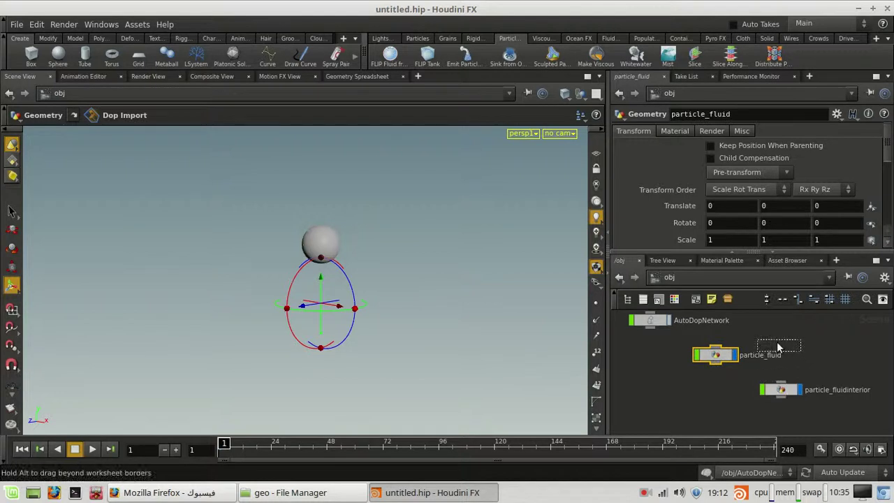
# Open AutoDopNetwork, play the fluid simulation falling from the sphere, and rewind to the first frame
pyautogui.scroll(-3, 739, 391)
pyautogui.scroll(4, 690, 354)
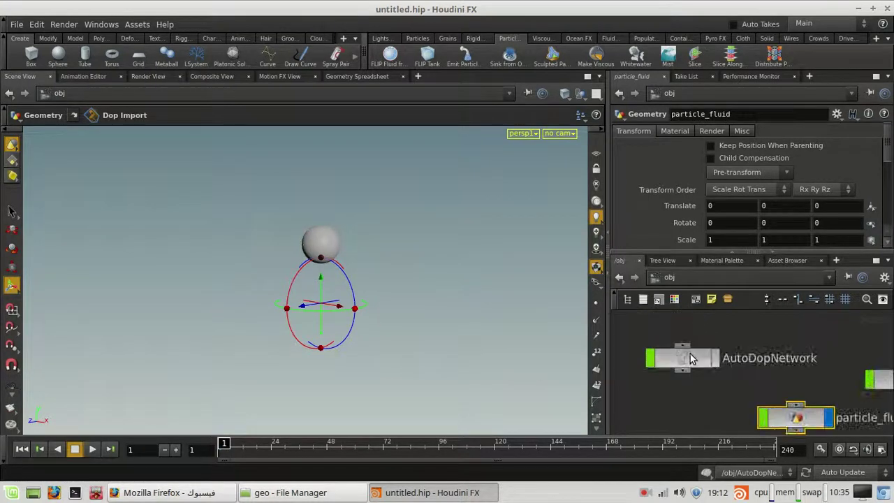
pyautogui.doubleClick(690, 352)
pyautogui.press('Escape')
pyautogui.moveTo(569, 309); pyautogui.dragTo(383, 263)
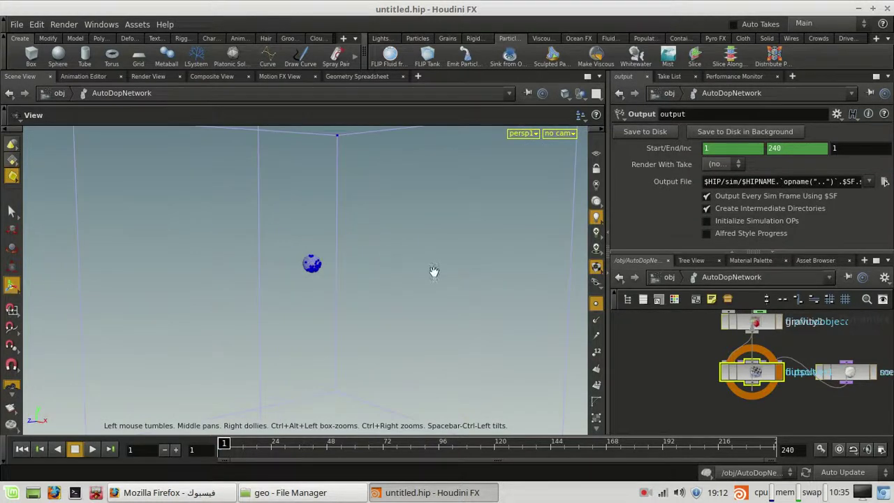
pyautogui.moveTo(333, 287); pyautogui.dragTo(358, 277, button='right')
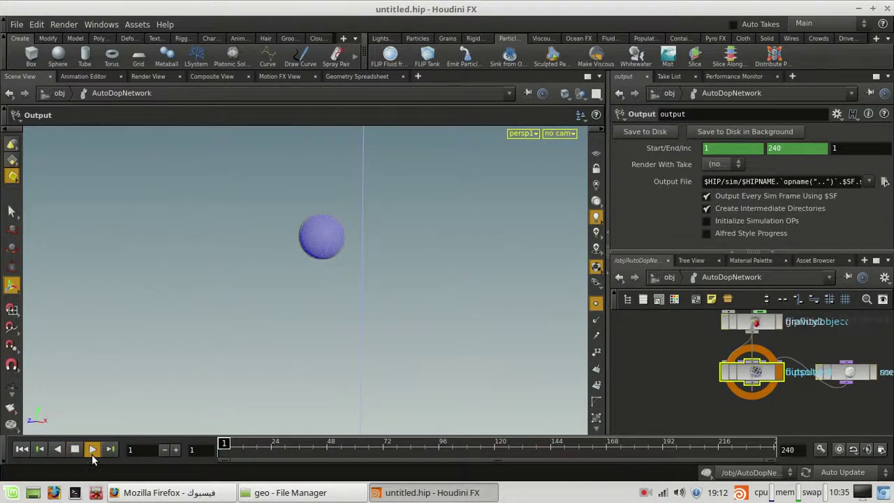
pyautogui.click(92, 451)
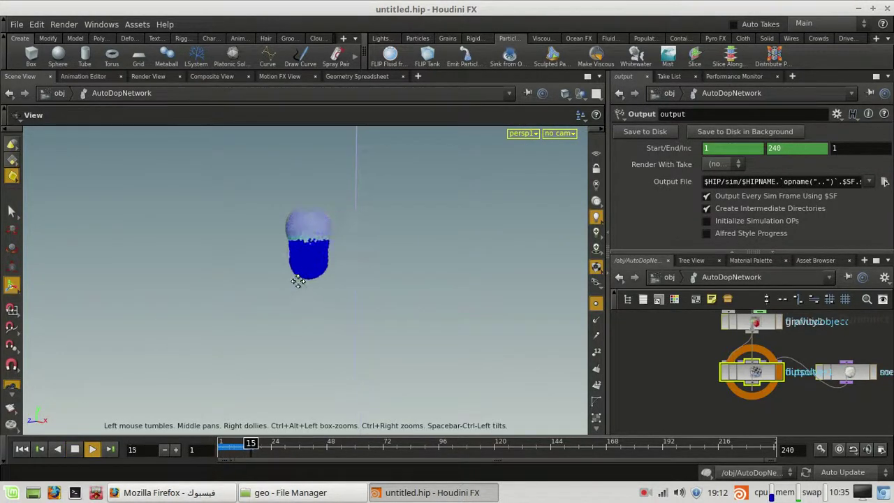
pyautogui.click(21, 449)
# Go back to the object level and open the sphereEmitter network
pyautogui.click(670, 277)
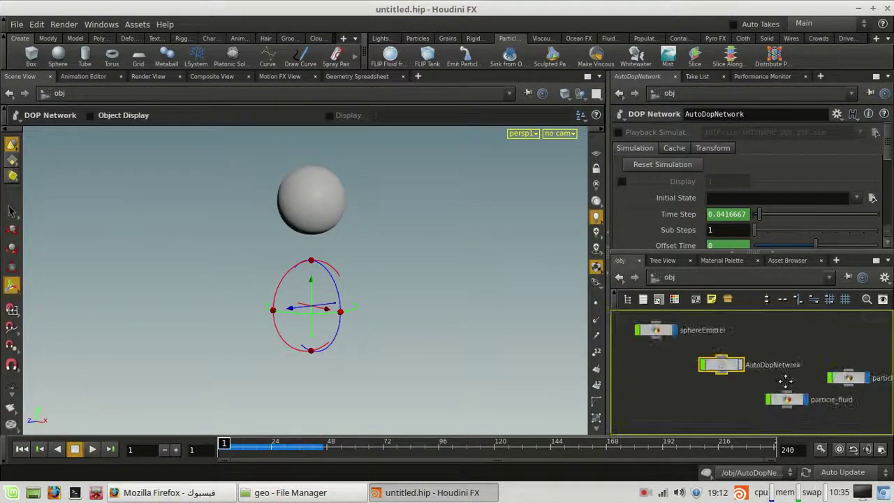
pyautogui.moveTo(786, 382); pyautogui.dragTo(756, 371, button='middle')
pyautogui.moveTo(668, 391); pyautogui.dragTo(726, 424, button='middle')
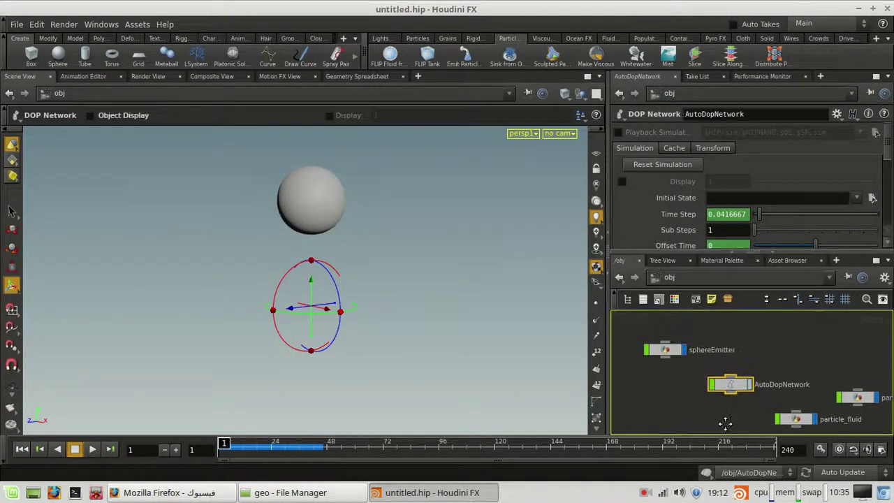
pyautogui.doubleClick(688, 367)
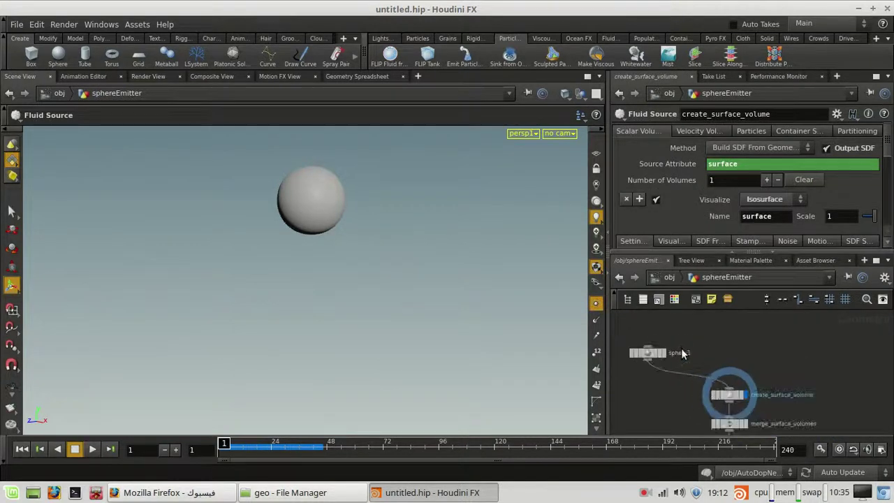
# Reposition the sphere1 node directly above create_surface_volume in the network
pyautogui.scroll(4, 681, 355)
pyautogui.moveTo(700, 372); pyautogui.dragTo(746, 373, button='middle')
pyautogui.scroll(-4, 835, 388)
pyautogui.moveTo(676, 350); pyautogui.dragTo(772, 342)
# Display the sphere1 node, activate the Select tool, and hide the other objects in the viewport
pyautogui.scroll(3, 772, 342)
pyautogui.click(766, 342)
pyautogui.scroll(-2, 766, 341)
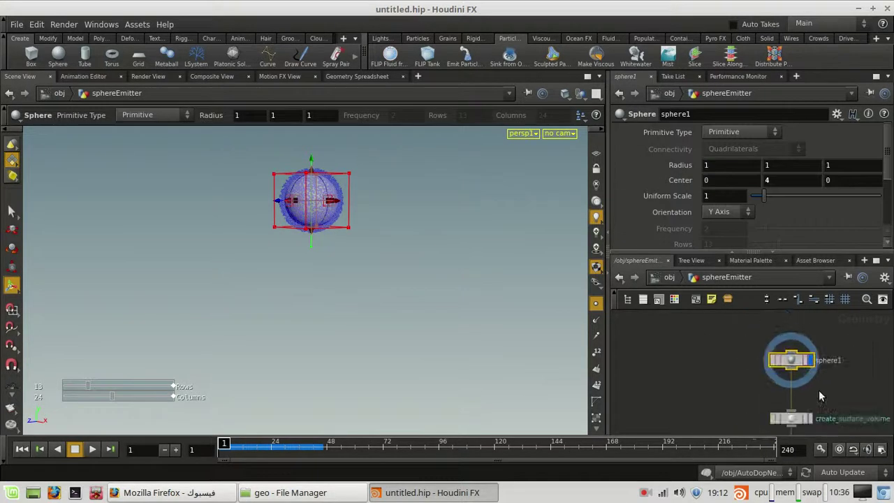
pyautogui.press('s')
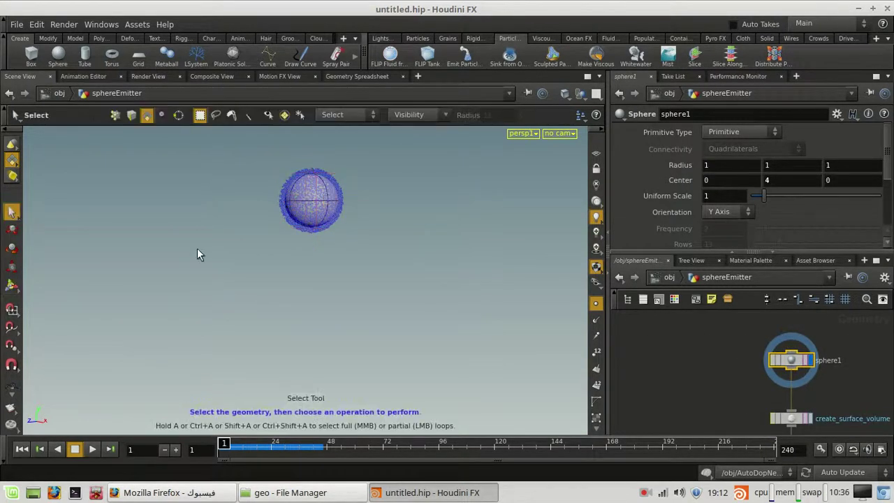
pyautogui.moveTo(826, 371); pyautogui.dragTo(770, 338, button='middle')
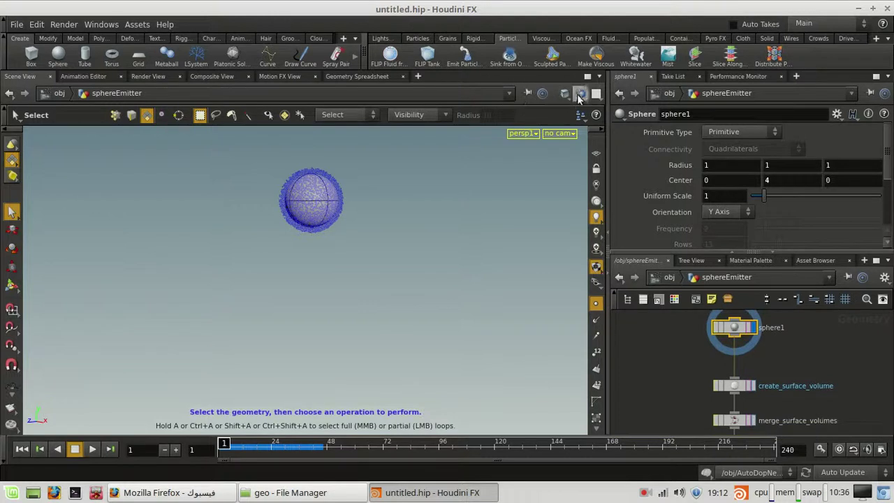
pyautogui.click(581, 95)
pyautogui.click(596, 132)
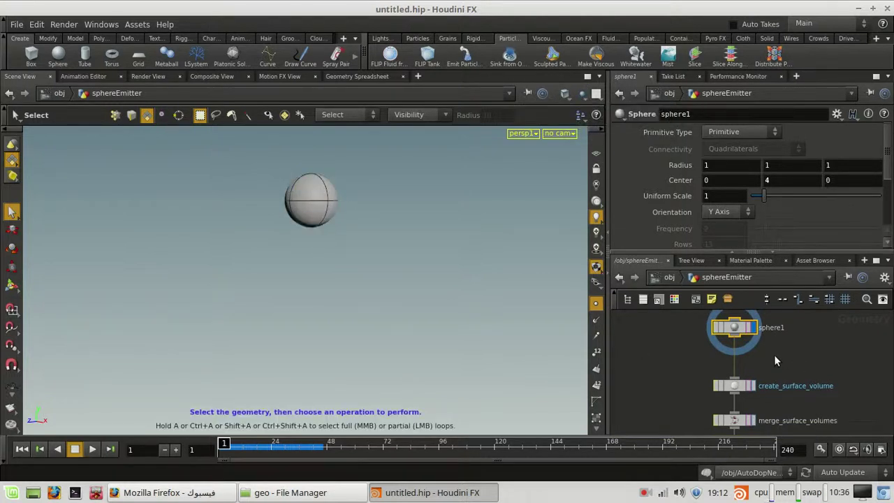
# Display create_surface_volume and examine its scalar volume settings, surface volume name and node information
pyautogui.scroll(1, 756, 389)
pyautogui.click(730, 388)
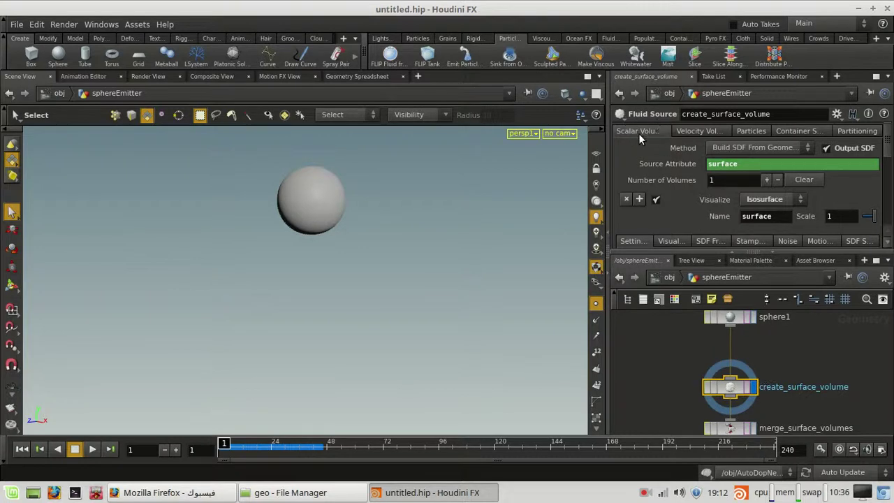
pyautogui.scroll(-2, 674, 148)
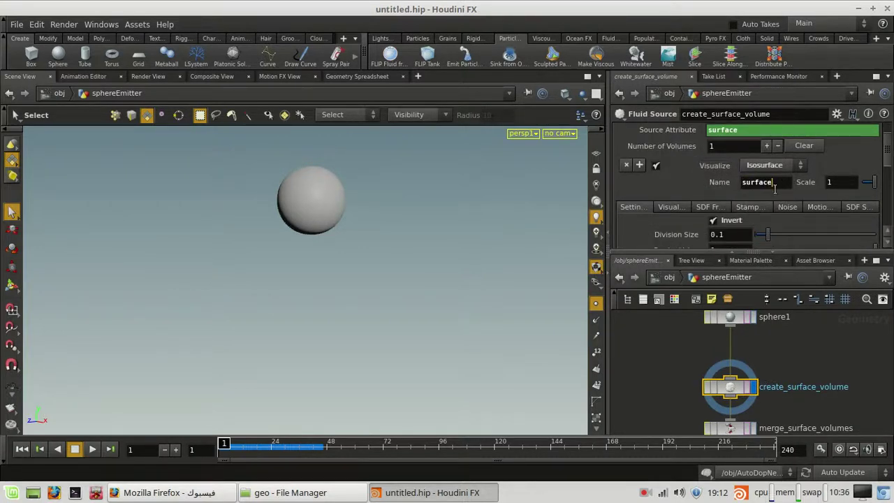
pyautogui.moveTo(774, 182); pyautogui.dragTo(758, 182)
pyautogui.middleClick(724, 395)
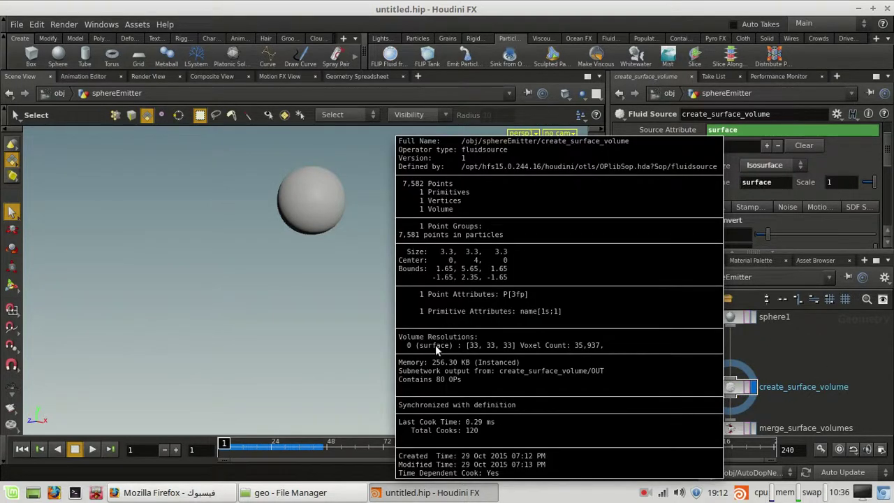
pyautogui.scroll(-2, 803, 366)
pyautogui.scroll(2, 772, 203)
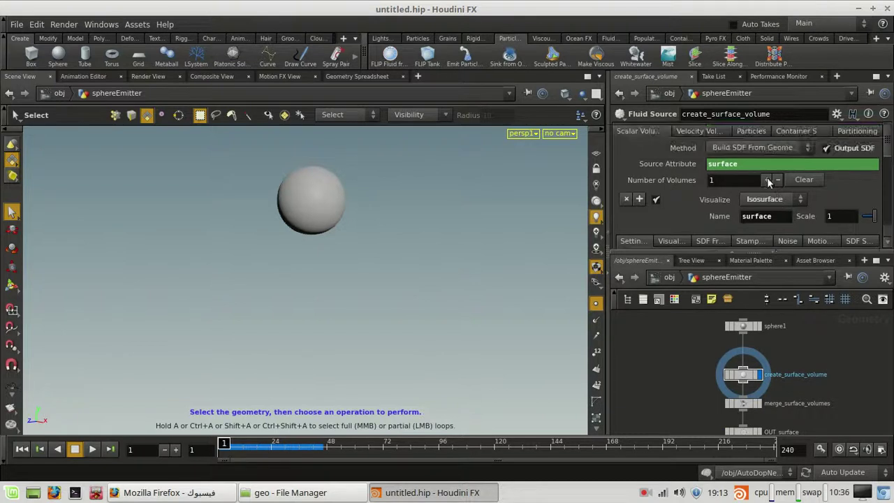
# Show the container settings of create_surface_volume and inspect the available Initialize presets
pyautogui.click(795, 131)
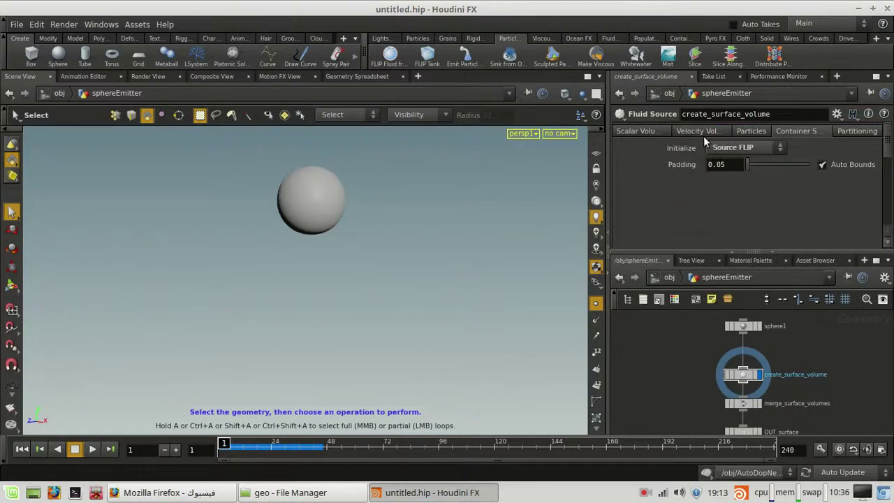
pyautogui.click(760, 147)
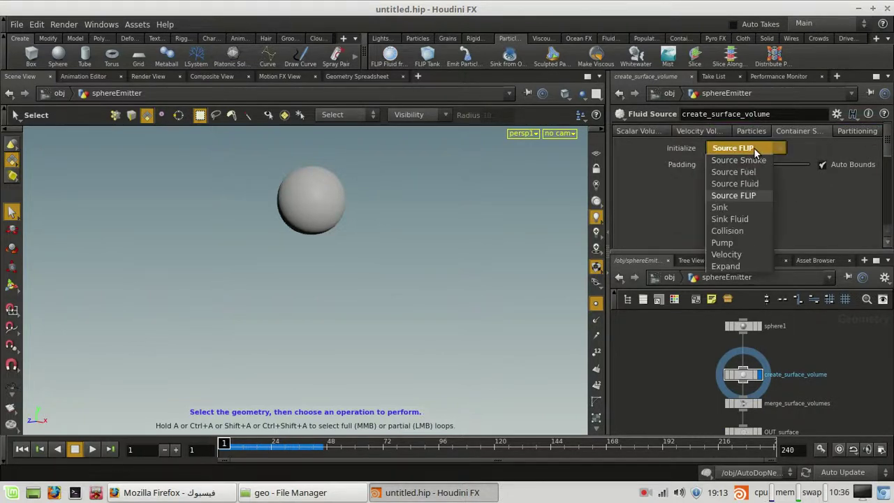
pyautogui.scroll(-2, 872, 399)
pyautogui.moveTo(860, 391); pyautogui.dragTo(816, 355, button='middle')
pyautogui.scroll(2, 697, 373)
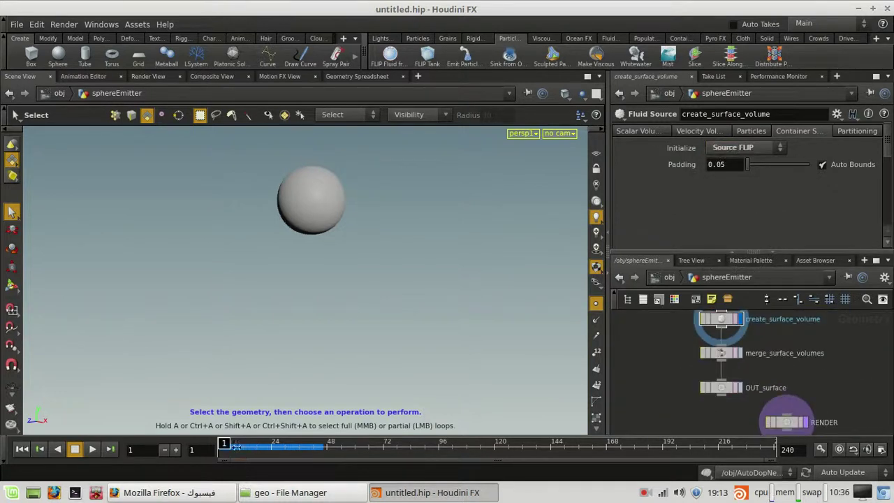
# Display merge_surface_volumes followed by OUT_surface to compare their output in the viewport
pyautogui.scroll(1, 745, 360)
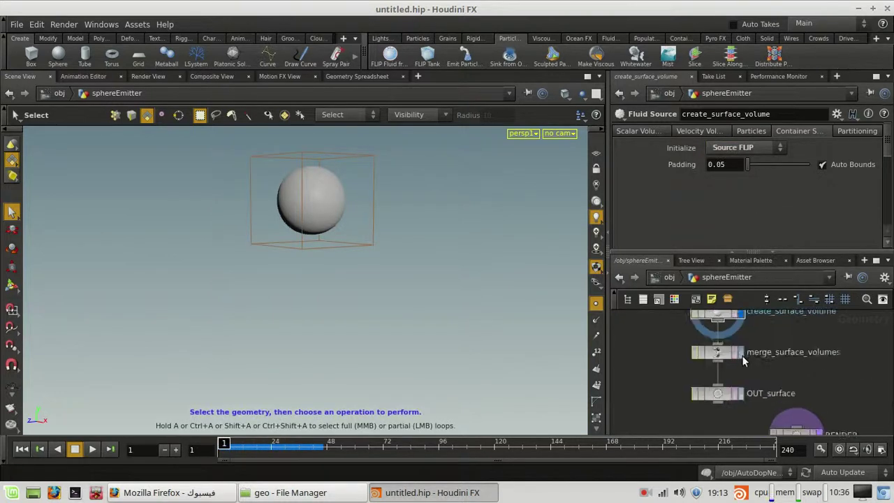
pyautogui.scroll(2, 744, 360)
pyautogui.scroll(-5, 754, 360)
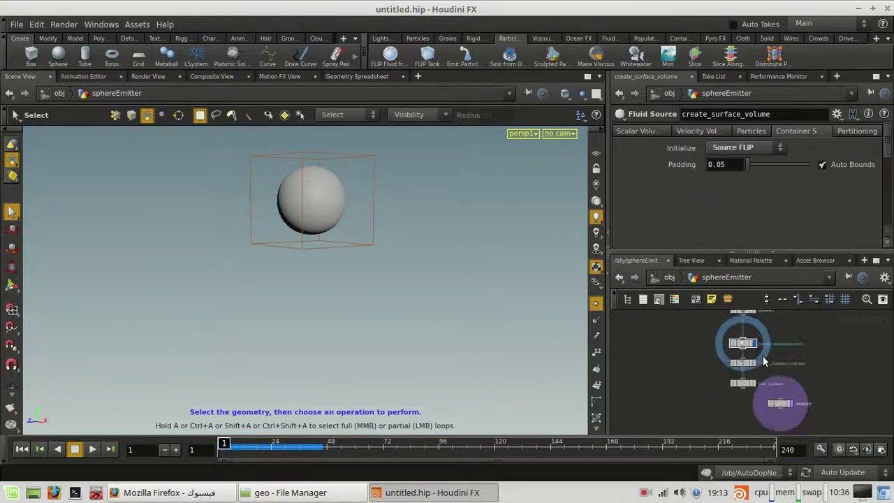
pyautogui.scroll(4, 764, 362)
pyautogui.click(735, 359)
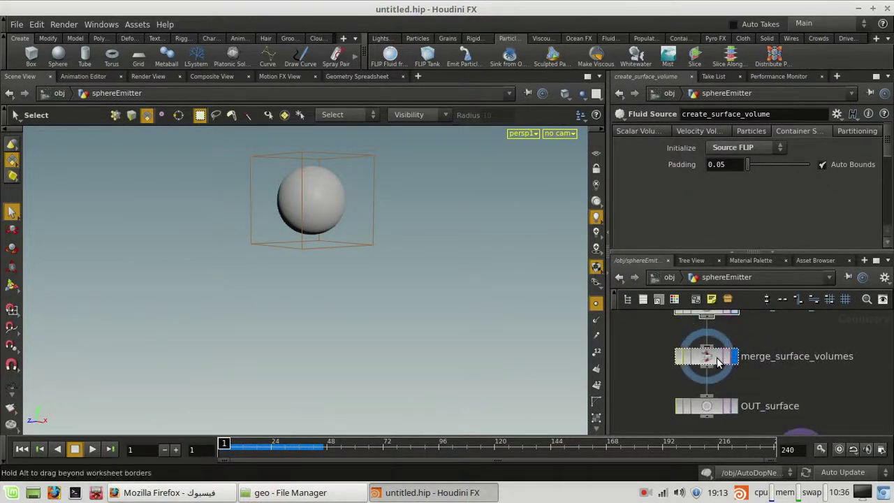
pyautogui.click(734, 406)
pyautogui.scroll(-4, 741, 366)
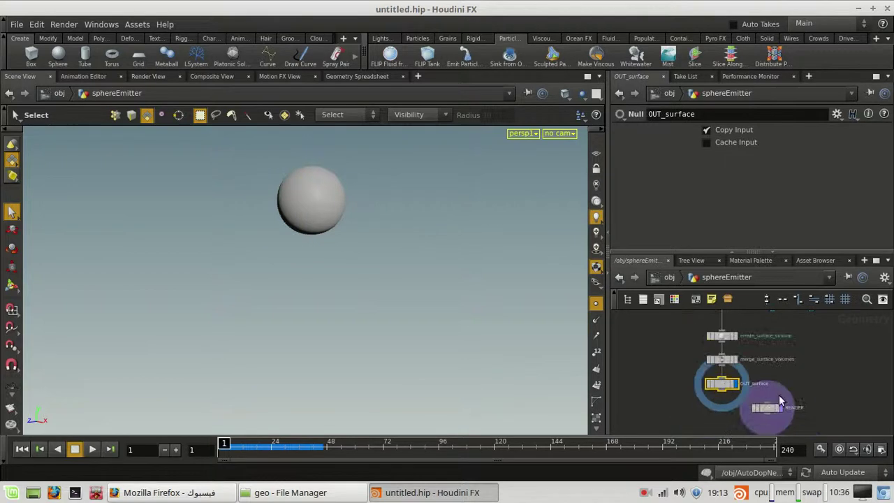
# Move the RENDER node farther away from OUT_surface in the network
pyautogui.scroll(4, 786, 413)
pyautogui.moveTo(746, 400); pyautogui.dragTo(823, 384)
pyautogui.scroll(-3, 769, 338)
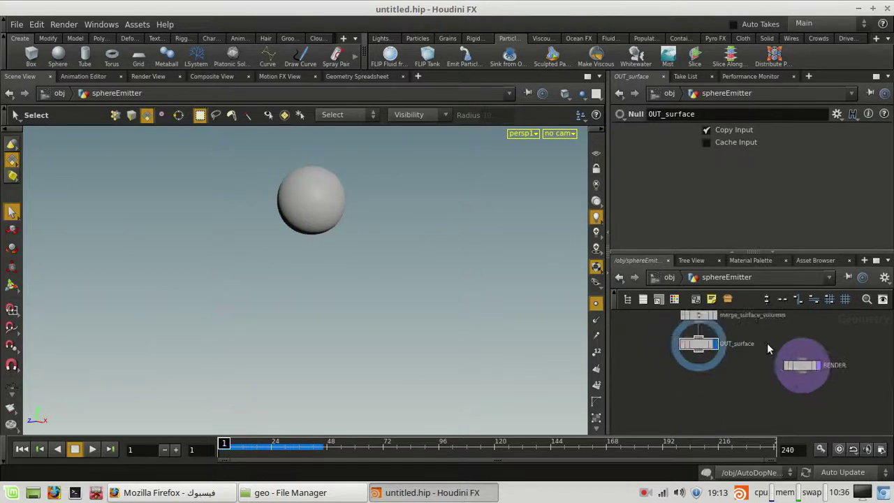
pyautogui.moveTo(768, 347); pyautogui.dragTo(761, 374, button='middle')
pyautogui.press('Escape')
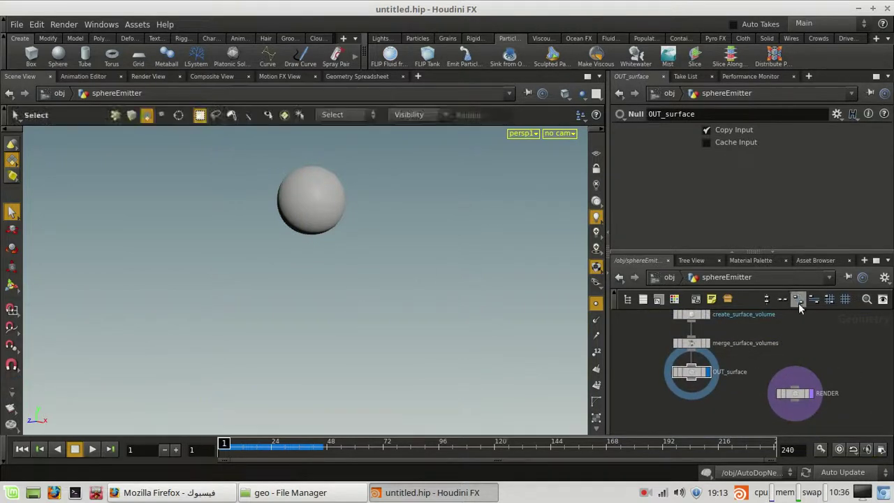
pyautogui.moveTo(294, 245); pyautogui.dragTo(297, 286, button='middle')
pyautogui.moveTo(298, 286); pyautogui.dragTo(450, 291, button='right')
pyautogui.moveTo(449, 291)
pyautogui.mouseDown()
pyautogui.moveTo(417, 275)
pyautogui.moveTo(440, 277)
pyautogui.mouseUp()
pyautogui.scroll(-5, 331, 236)
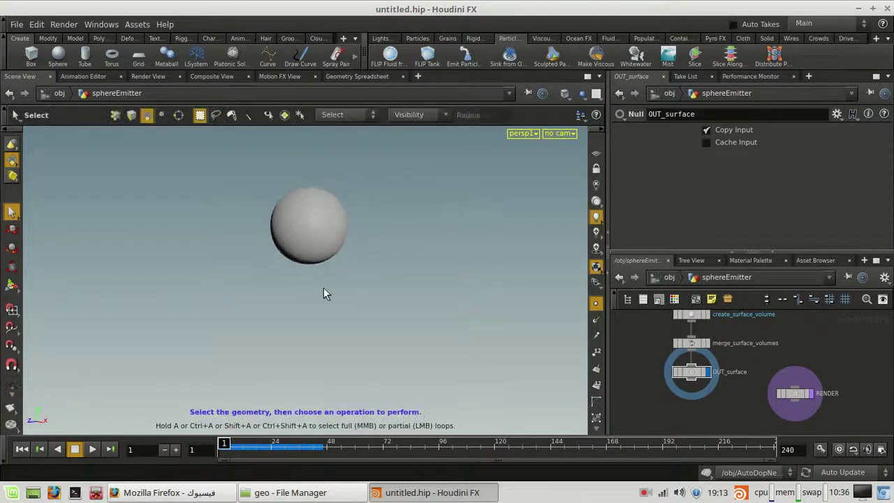
pyautogui.press('space')
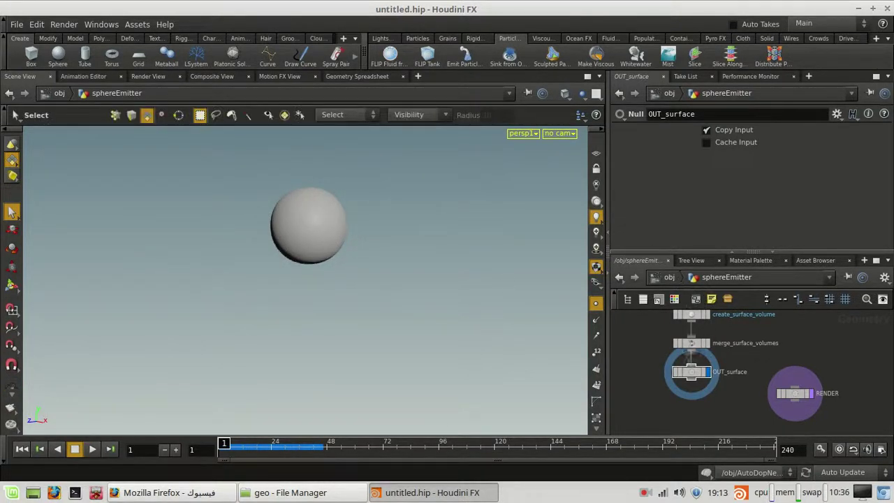
pyautogui.press('space')
# Select the RENDER node and make it the displayed node of sphereEmitter
pyautogui.moveTo(755, 399); pyautogui.dragTo(702, 368, button='middle')
pyautogui.click(691, 355)
pyautogui.click(839, 399)
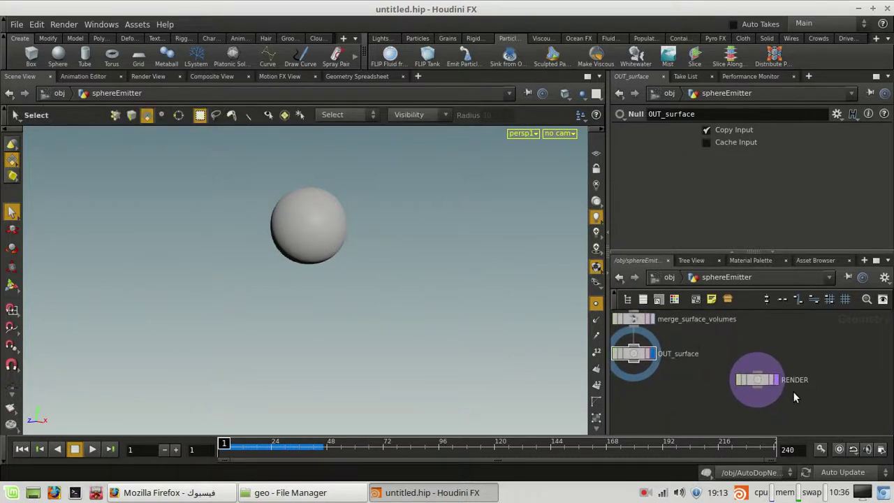
pyautogui.scroll(2, 776, 384)
pyautogui.click(779, 382)
pyautogui.click(765, 385)
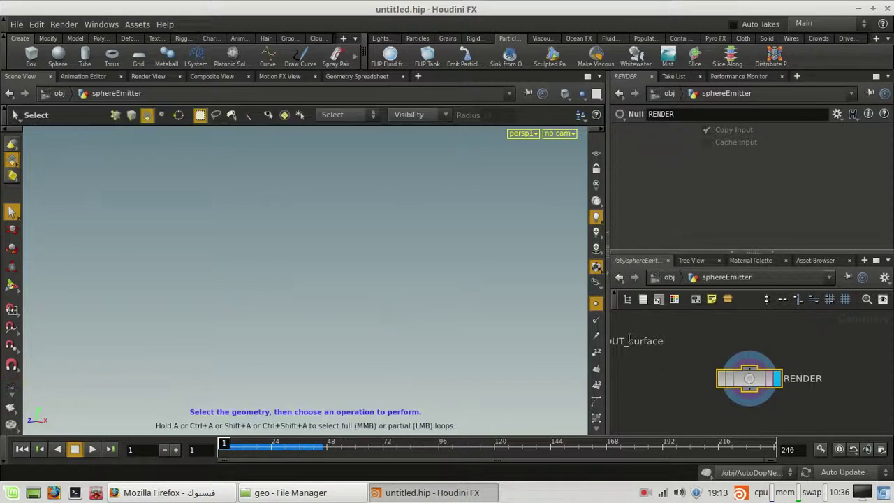
# Select OUT_surface and make it the displayed node of sphereEmitter
pyautogui.scroll(-4, 637, 371)
pyautogui.scroll(4, 706, 368)
pyautogui.moveTo(635, 391); pyautogui.dragTo(729, 390, button='middle')
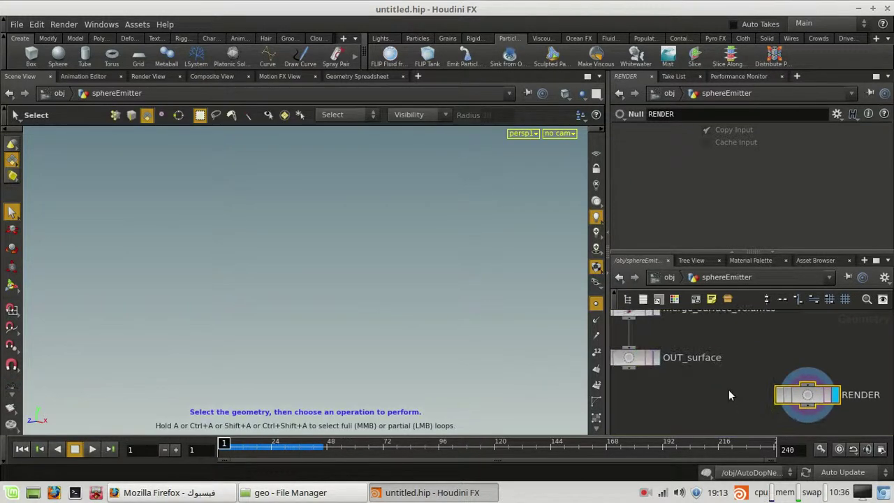
pyautogui.click(656, 358)
pyautogui.click(644, 362)
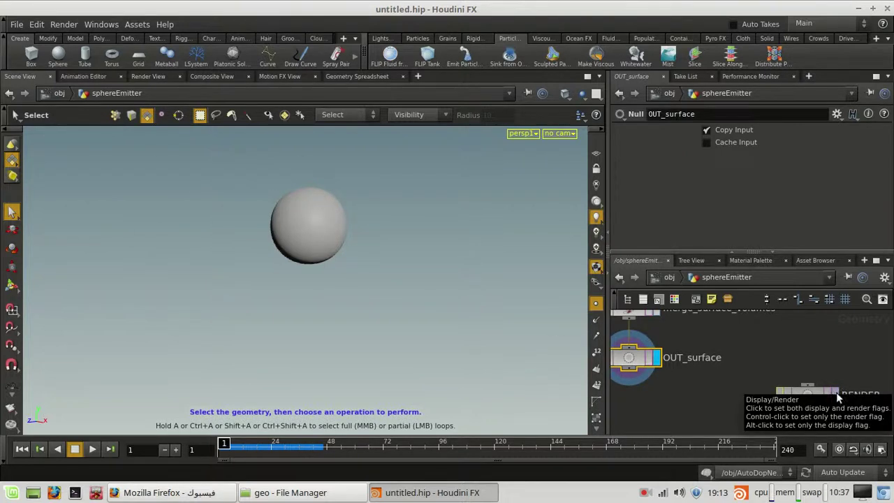
# Set only the render flag on the RENDER node, keeping the display flag on OUT_surface
pyautogui.scroll(4, 825, 400)
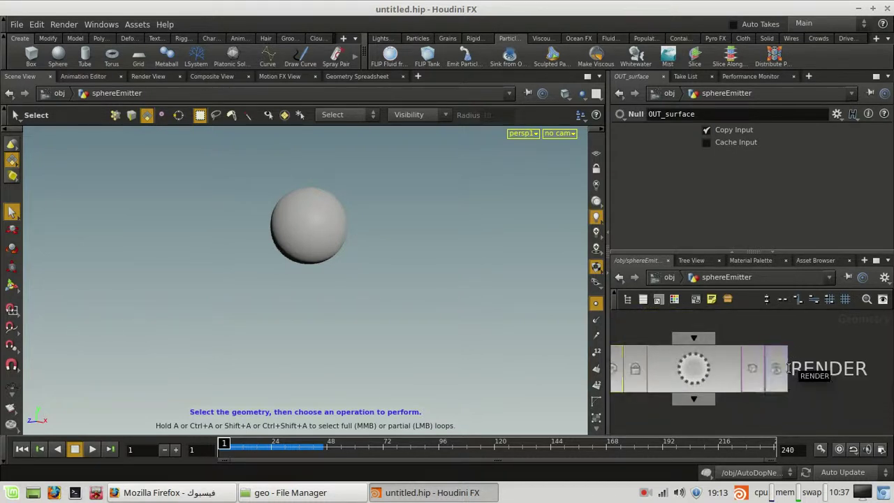
pyautogui.click(784, 372)
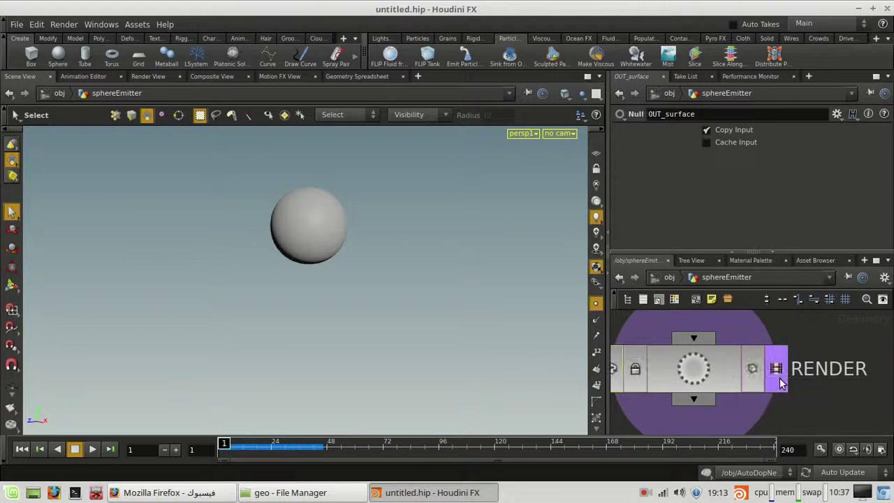
pyautogui.scroll(-4, 796, 403)
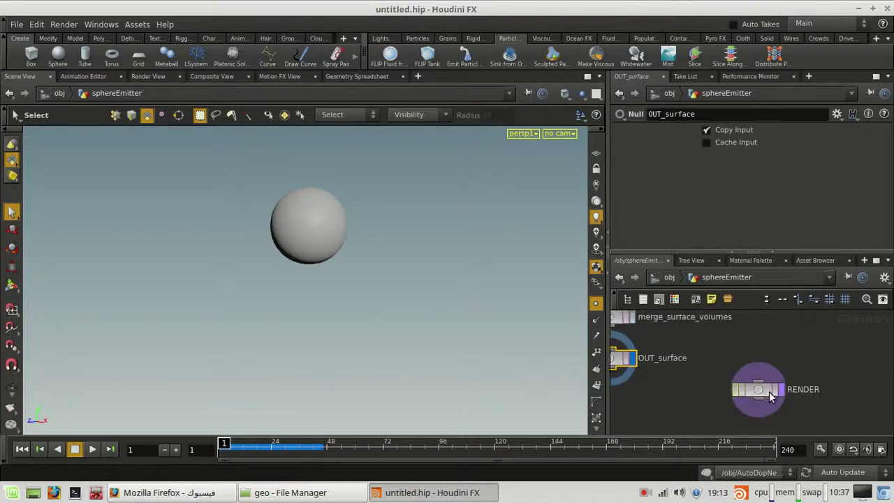
pyautogui.scroll(5, 758, 402)
pyautogui.scroll(-3, 775, 377)
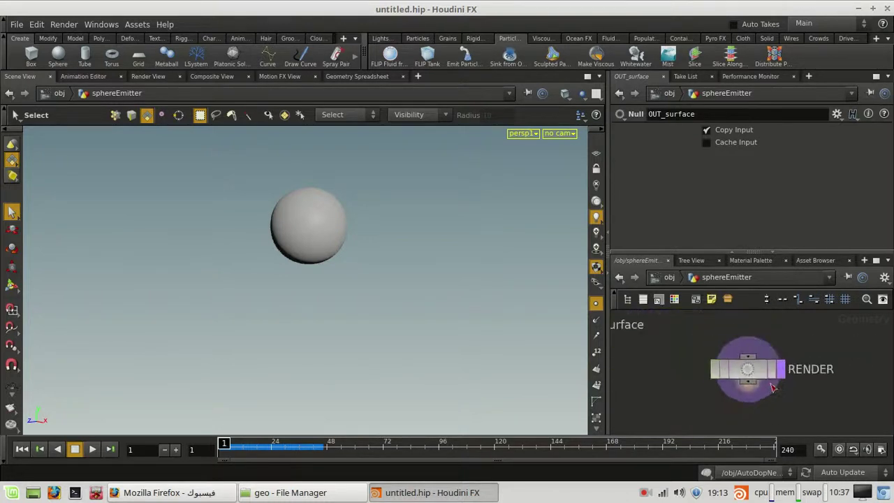
pyautogui.scroll(3, 784, 368)
pyautogui.scroll(-8, 763, 384)
pyautogui.scroll(5, 761, 400)
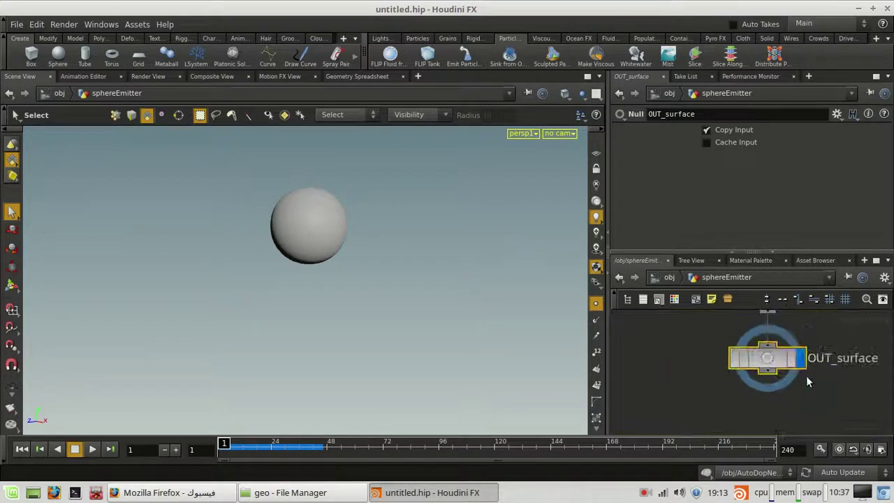
pyautogui.scroll(1, 707, 353)
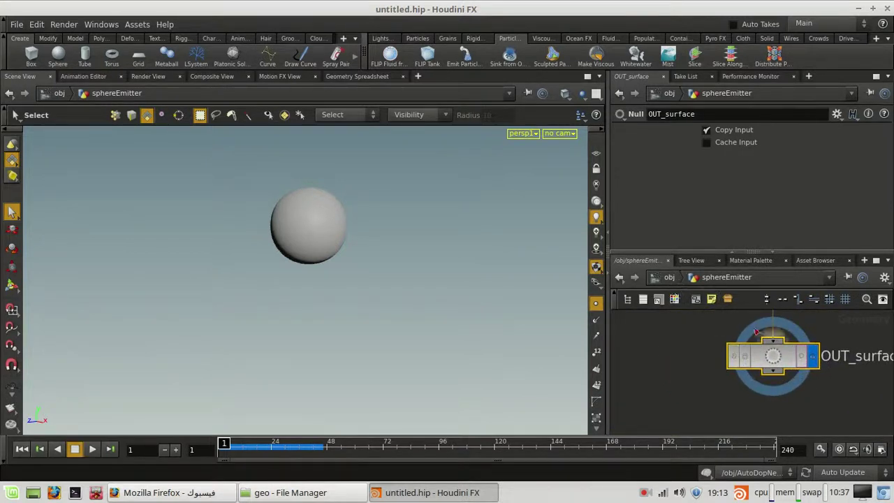
# Return to the object level and automatically lay out its nodes
pyautogui.click(669, 279)
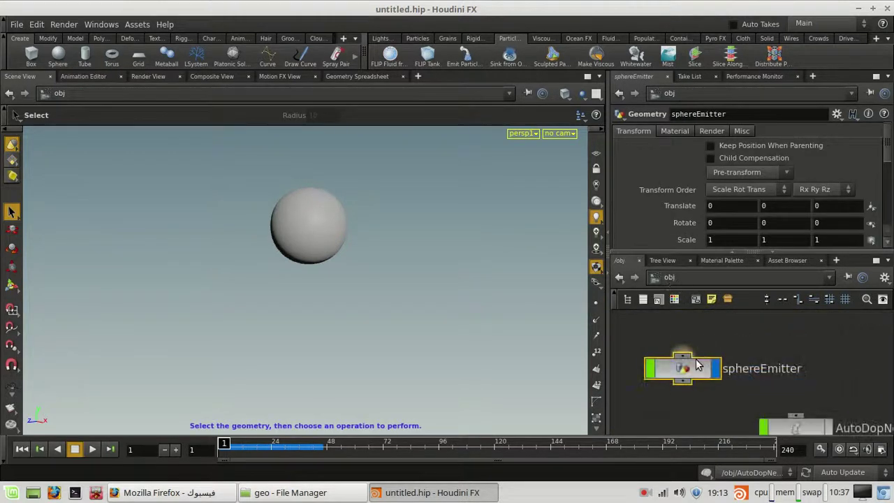
pyautogui.moveTo(714, 411); pyautogui.dragTo(689, 367, button='middle')
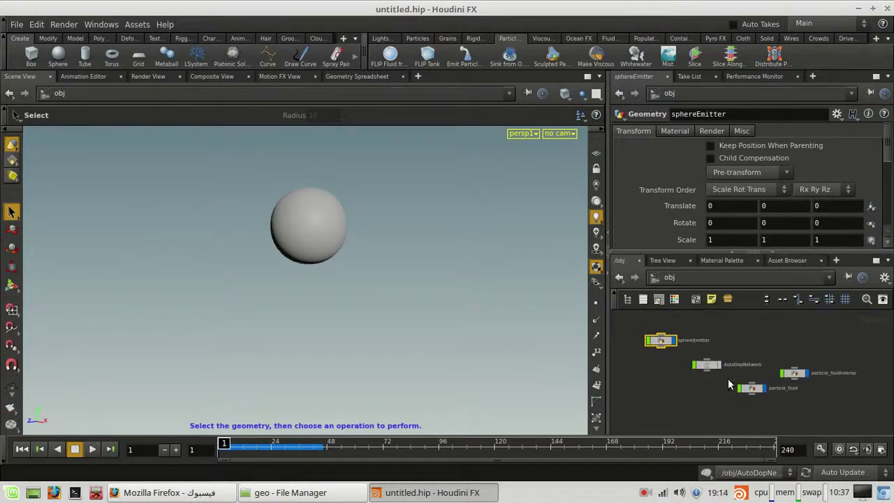
pyautogui.scroll(1, 750, 385)
pyautogui.moveTo(862, 421); pyautogui.dragTo(825, 419, button='middle')
pyautogui.scroll(-2, 824, 419)
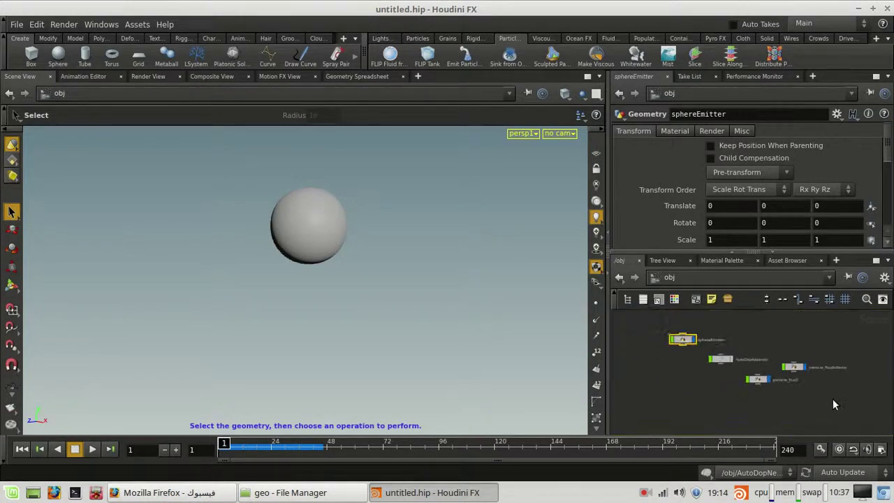
pyautogui.press('l')
pyautogui.scroll(4, 765, 371)
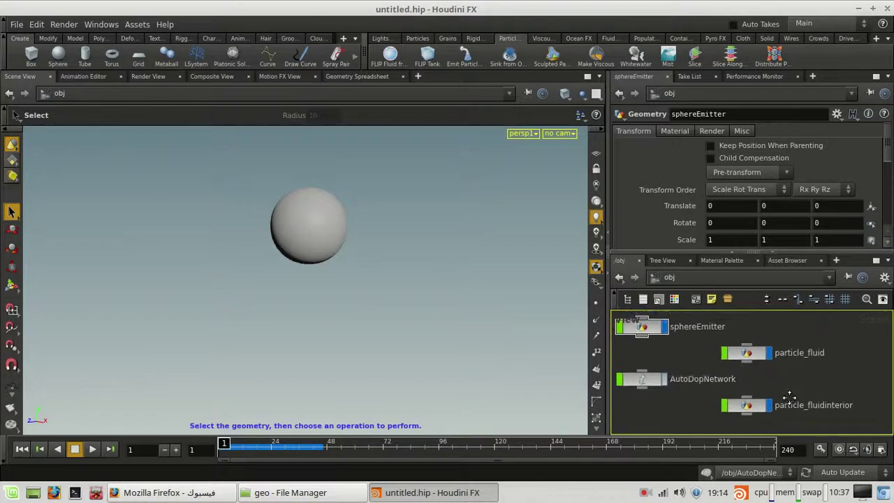
# Open the particle_fluid network and examine how its import, cache, surface and RENDER nodes are connected
pyautogui.doubleClick(755, 359)
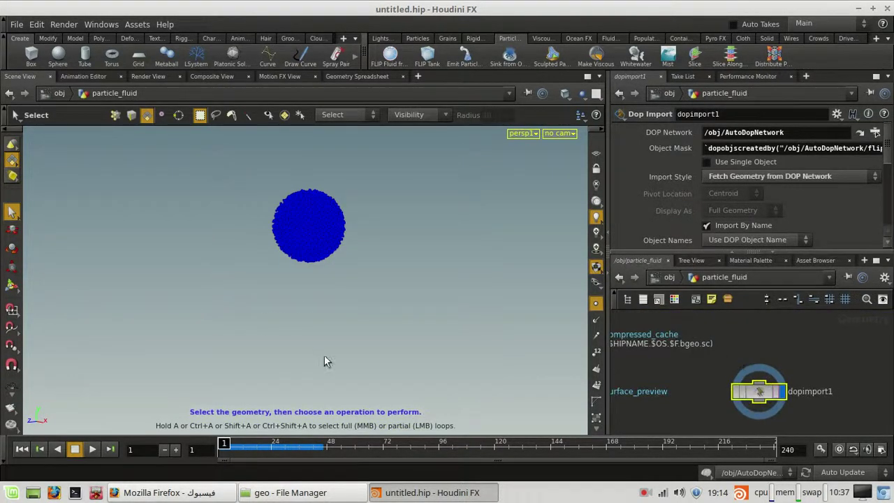
pyautogui.moveTo(241, 447)
pyautogui.mouseDown()
pyautogui.moveTo(288, 447)
pyautogui.moveTo(223, 447)
pyautogui.mouseUp()
pyautogui.scroll(-5, 759, 395)
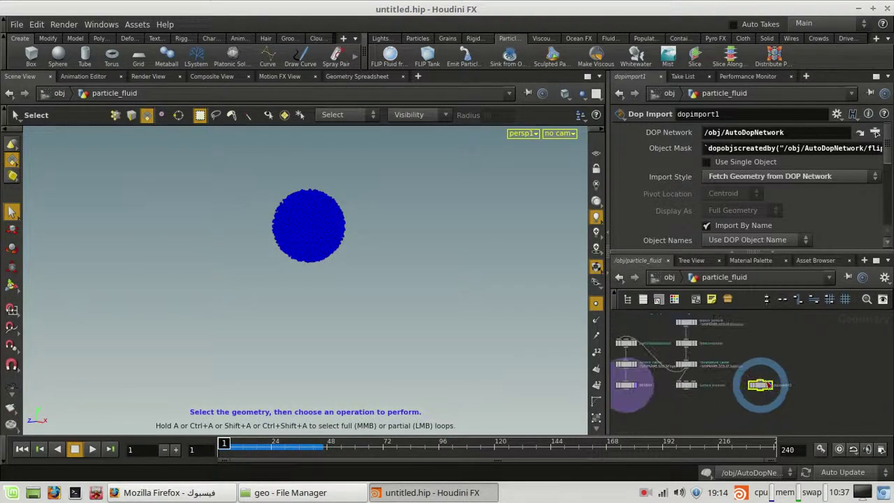
pyautogui.moveTo(768, 370); pyautogui.dragTo(787, 416, button='middle')
pyautogui.scroll(2, 748, 366)
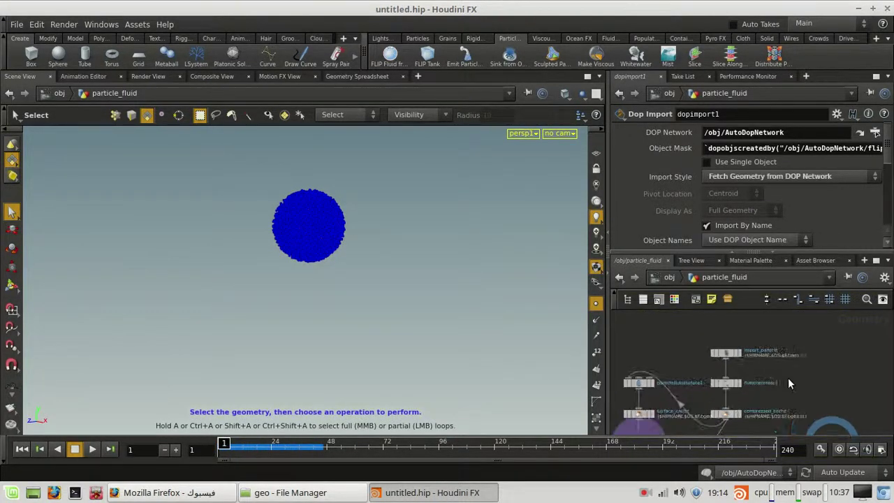
pyautogui.moveTo(789, 380); pyautogui.dragTo(764, 339, button='middle')
pyautogui.moveTo(749, 386); pyautogui.dragTo(774, 374, button='middle')
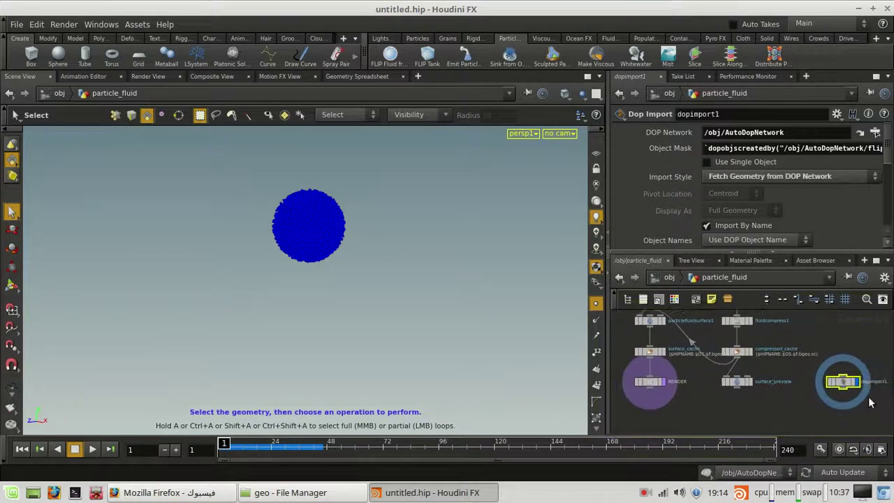
pyautogui.scroll(1, 859, 384)
pyautogui.scroll(-1, 742, 410)
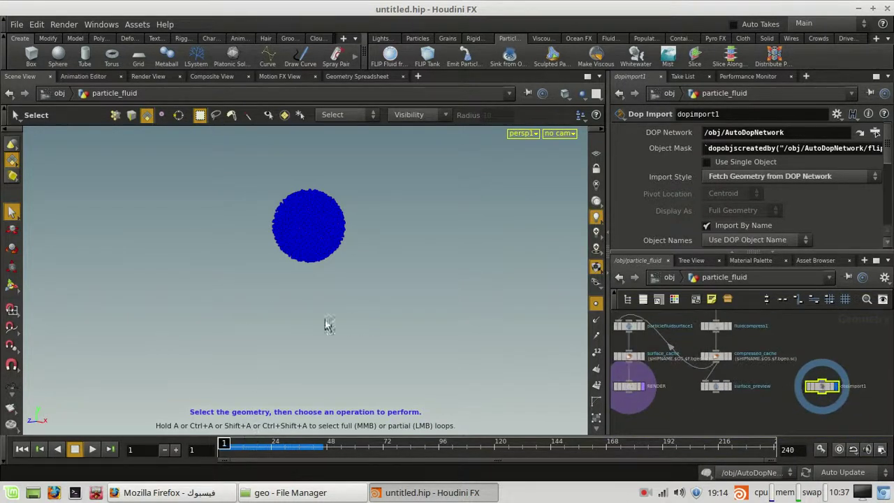
pyautogui.scroll(2, 688, 378)
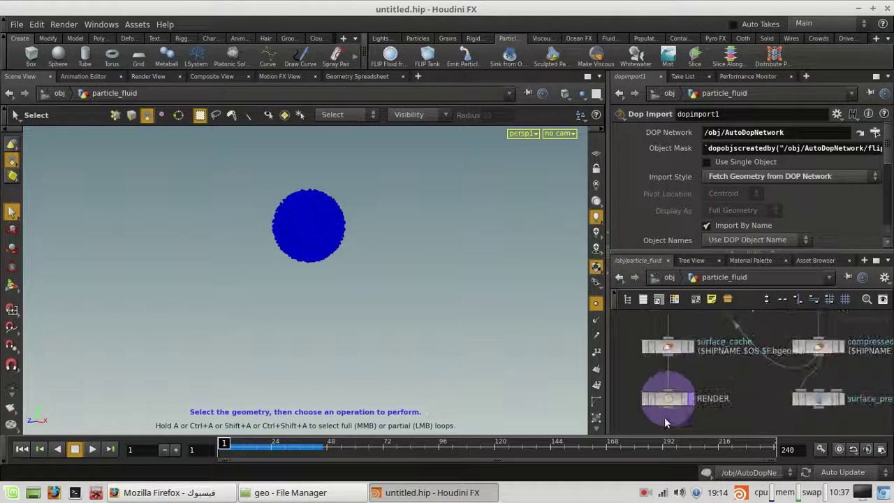
pyautogui.moveTo(691, 378); pyautogui.dragTo(738, 431, button='middle')
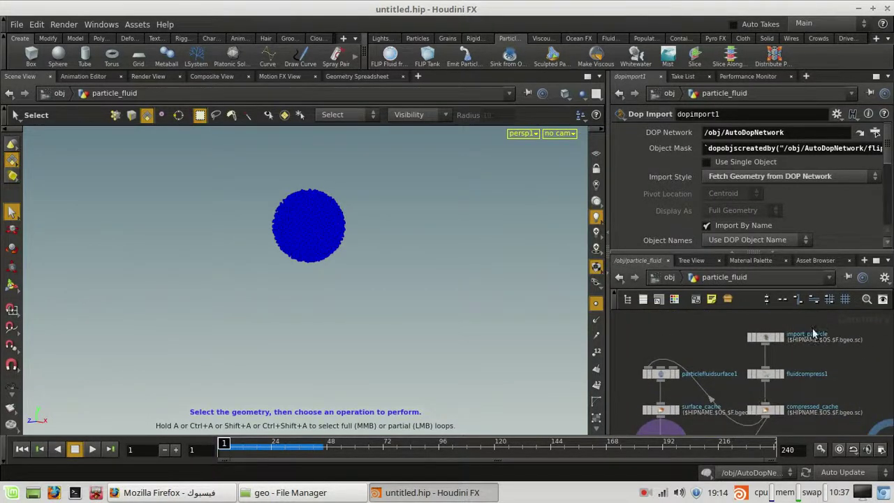
# Display import_particle, fluidcompress1 and compressed_cache one after another to compare their outputs
pyautogui.scroll(3, 813, 334)
pyautogui.click(746, 342)
pyautogui.scroll(-2, 815, 393)
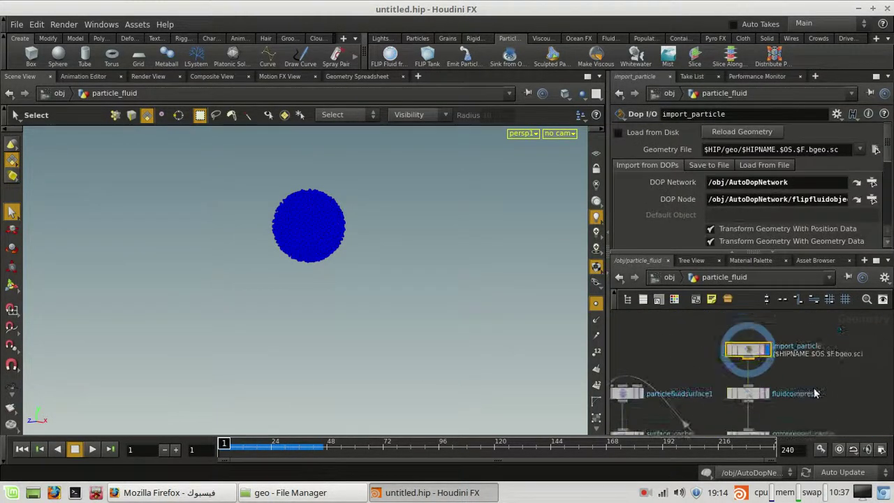
pyautogui.scroll(2, 775, 391)
pyautogui.click(767, 383)
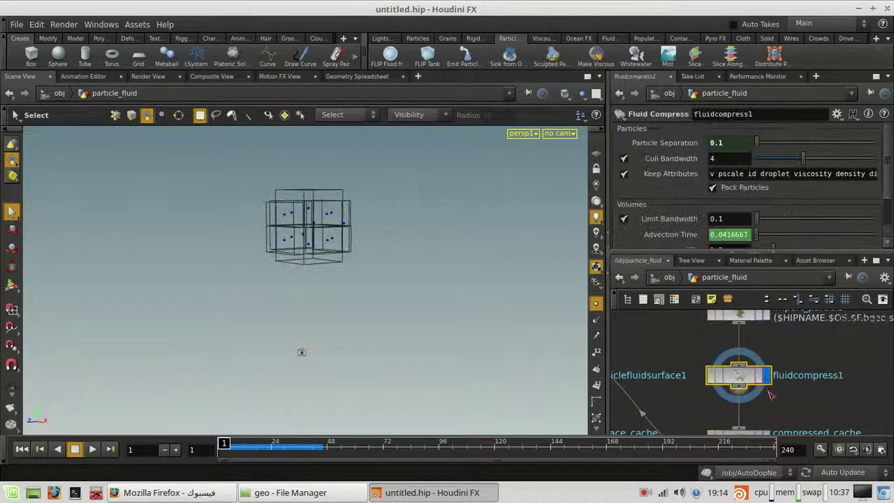
pyautogui.scroll(-3, 770, 396)
pyautogui.click(758, 401)
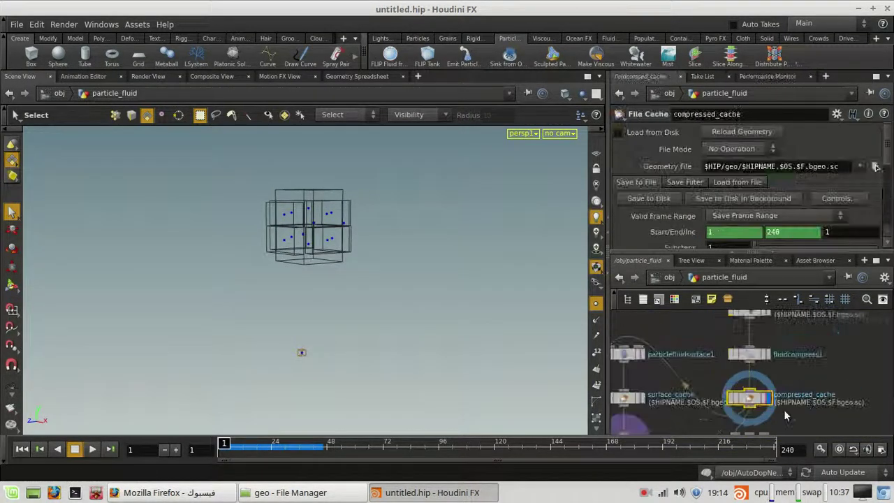
pyautogui.scroll(-2, 783, 414)
pyautogui.scroll(2, 684, 339)
# Display particlefluidsurface1 and show its surfacing settings
pyautogui.click(678, 342)
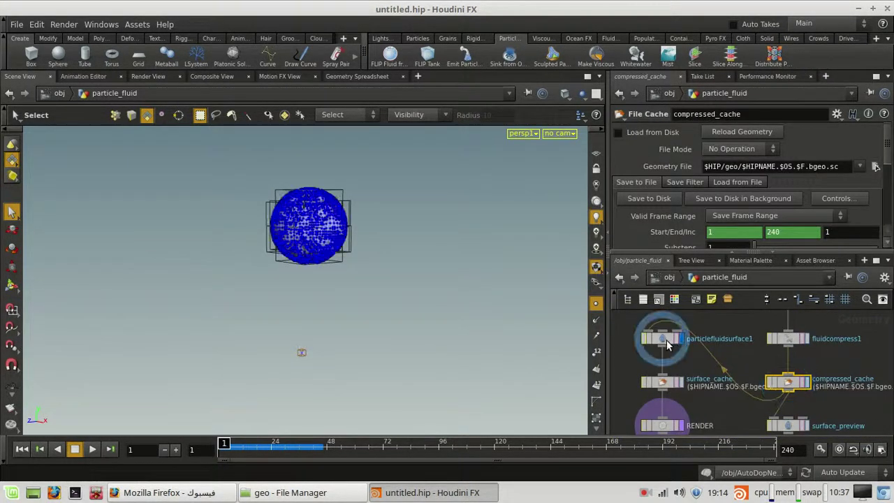
pyautogui.moveTo(739, 399); pyautogui.dragTo(754, 378, button='middle')
pyautogui.scroll(-1, 830, 336)
pyautogui.moveTo(831, 332); pyautogui.dragTo(787, 383, button='middle')
pyautogui.scroll(2, 816, 348)
pyautogui.scroll(-2, 809, 367)
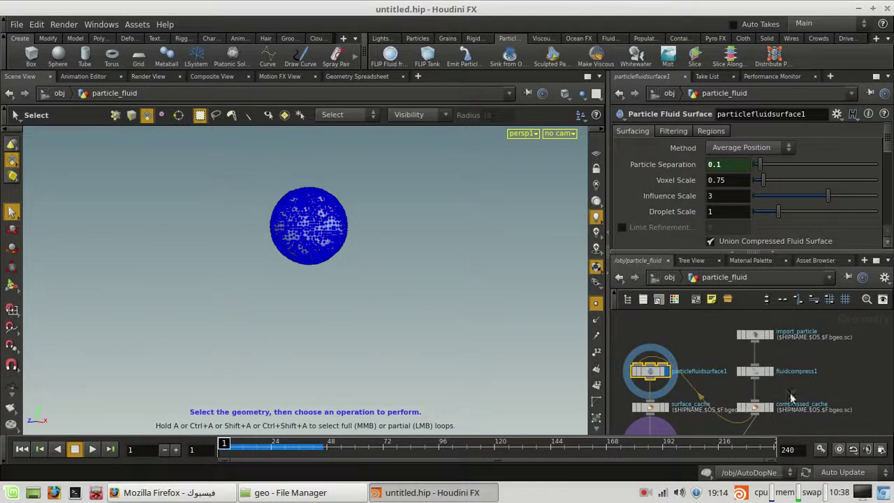
# Move surface_cache and RENDER lower in the network, and make surface_cache the selected, displayed node
pyautogui.moveTo(683, 355); pyautogui.dragTo(745, 323, button='middle')
pyautogui.moveTo(674, 363); pyautogui.dragTo(724, 403)
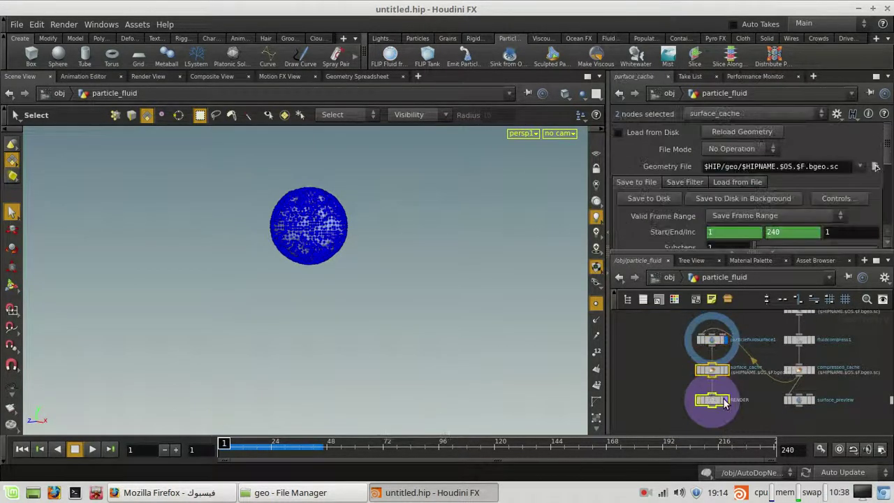
pyautogui.moveTo(711, 373)
pyautogui.mouseDown()
pyautogui.moveTo(712, 395)
pyautogui.moveTo(711, 381)
pyautogui.mouseUp()
pyautogui.scroll(2, 720, 357)
pyautogui.moveTo(719, 357); pyautogui.dragTo(718, 314, button='middle')
pyautogui.click(727, 386)
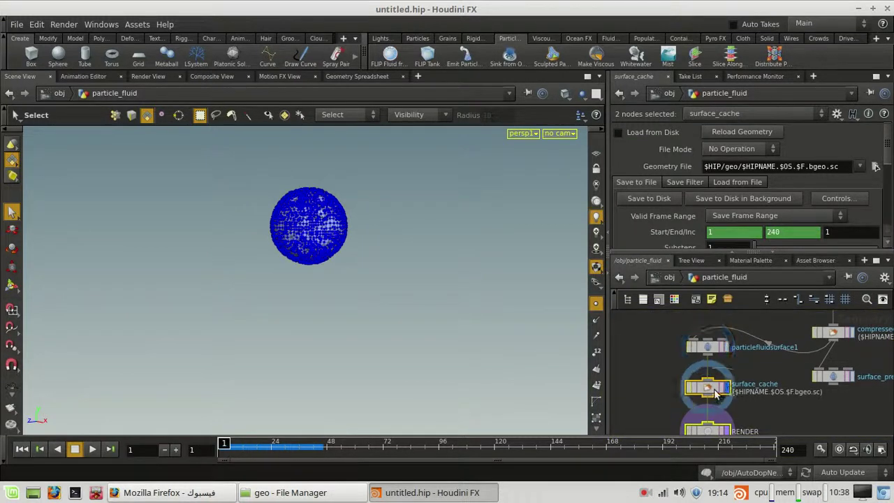
pyautogui.click(714, 393)
pyautogui.moveTo(751, 430); pyautogui.dragTo(754, 399, button='middle')
# Inspect the fluid surface mesh from surface_cache up close at frame 1 and at frame 23
pyautogui.keyDown('alt'); pyautogui.moveTo(297, 296); pyautogui.dragTo(332, 322); pyautogui.keyUp('alt')
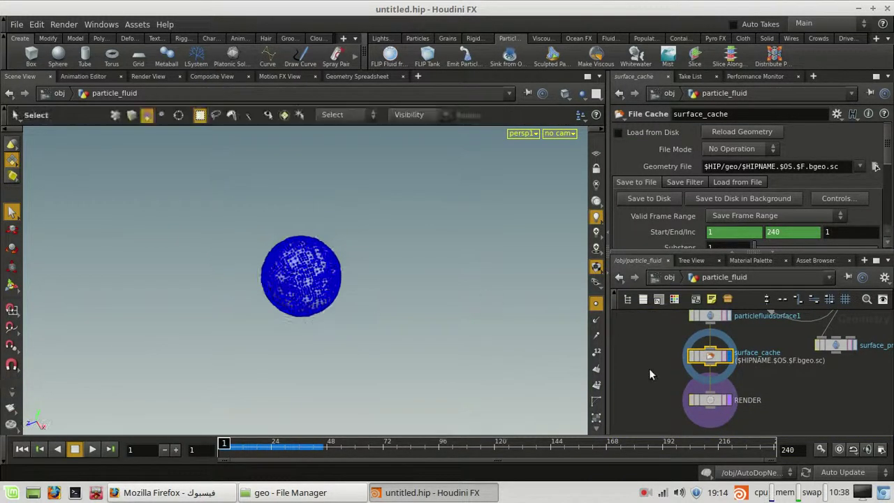
pyautogui.scroll(5, 392, 297)
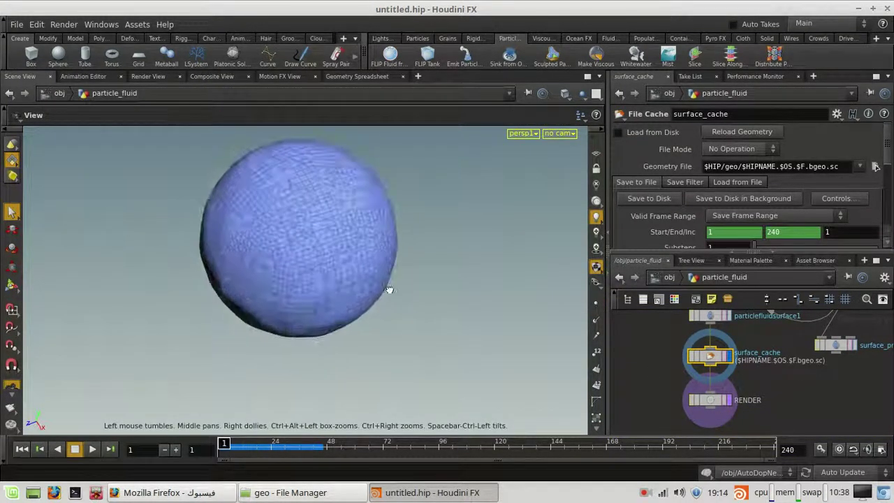
pyautogui.moveTo(225, 444); pyautogui.dragTo(270, 445)
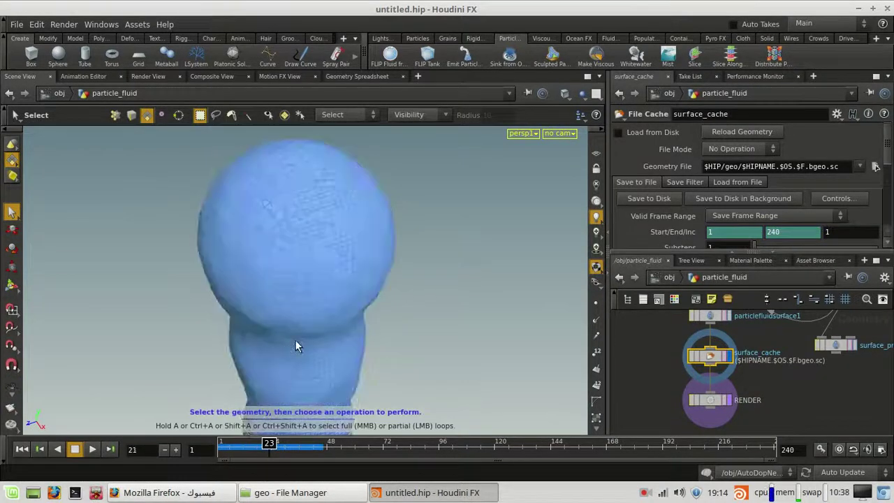
pyautogui.scroll(-5, 387, 361)
pyautogui.moveTo(386, 361); pyautogui.dragTo(391, 330)
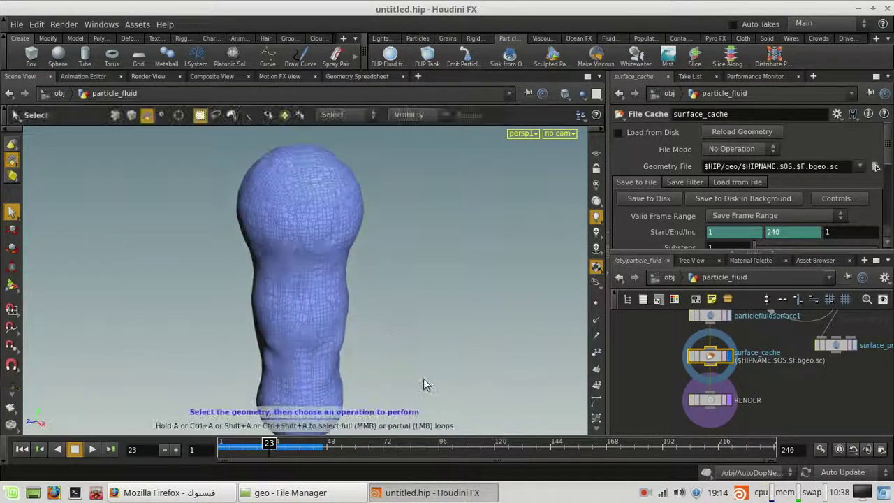
# Select and display dopimport1 to view the raw fluid particles at frame 23
pyautogui.scroll(-2, 709, 427)
pyautogui.scroll(2, 725, 408)
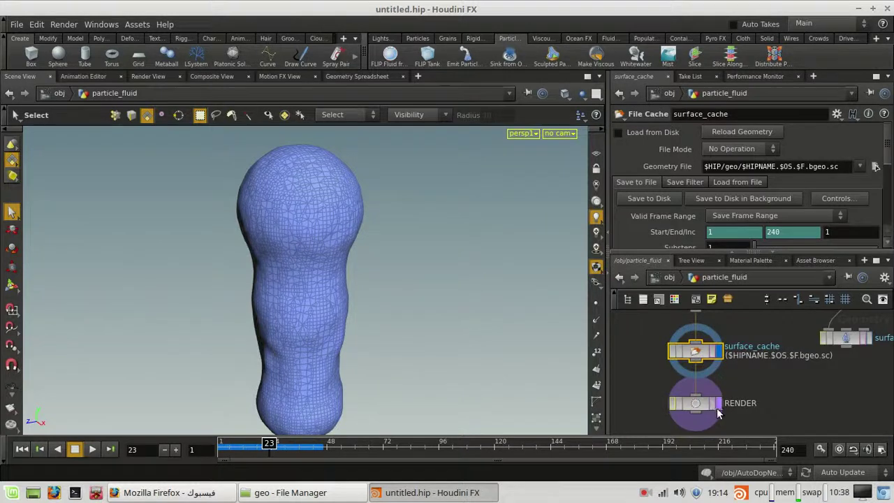
pyautogui.scroll(-4, 844, 392)
pyautogui.scroll(4, 801, 372)
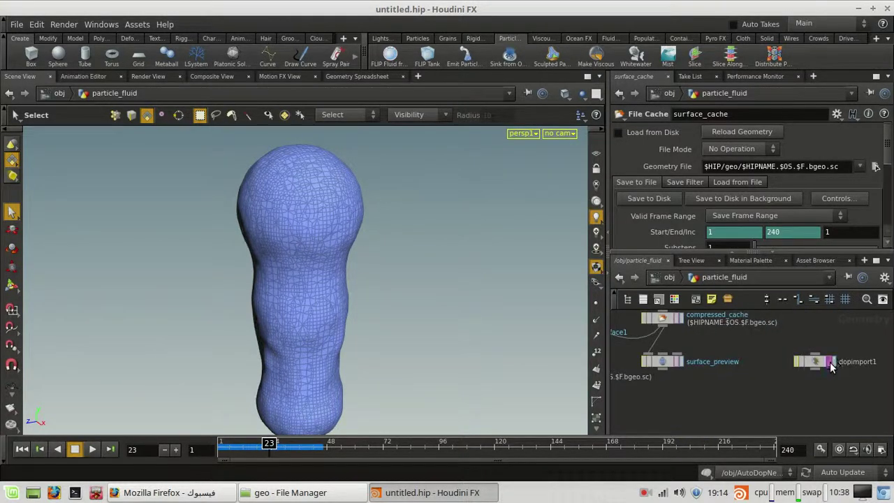
pyautogui.click(832, 366)
pyautogui.click(815, 363)
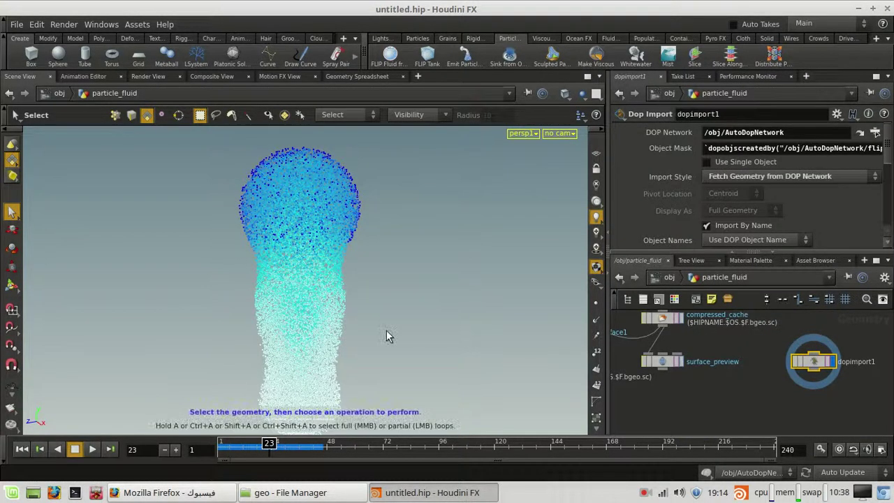
pyautogui.moveTo(386, 329)
pyautogui.mouseDown()
pyautogui.moveTo(260, 352)
pyautogui.moveTo(264, 309)
pyautogui.mouseUp()
pyautogui.scroll(-6, 297, 333)
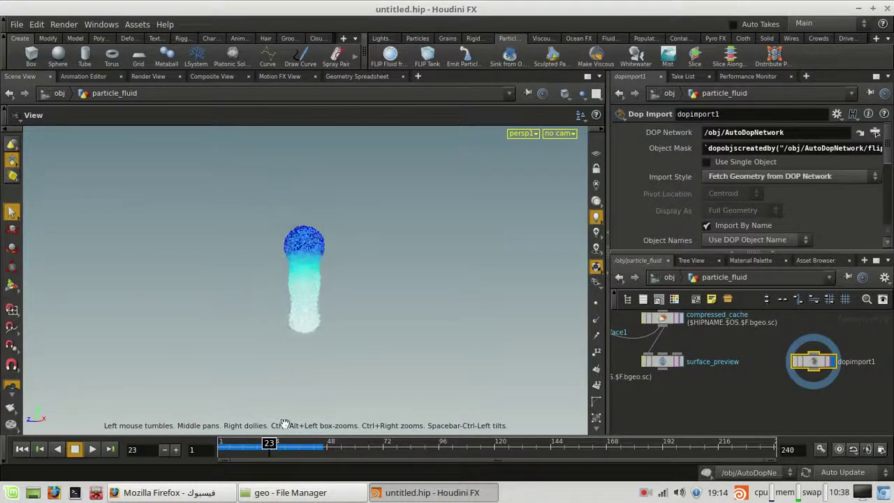
# Rewind the timeline to frame 1 and go back up to the object level
pyautogui.moveTo(269, 447)
pyautogui.mouseDown()
pyautogui.moveTo(299, 448)
pyautogui.moveTo(199, 436)
pyautogui.mouseUp()
pyautogui.click(669, 278)
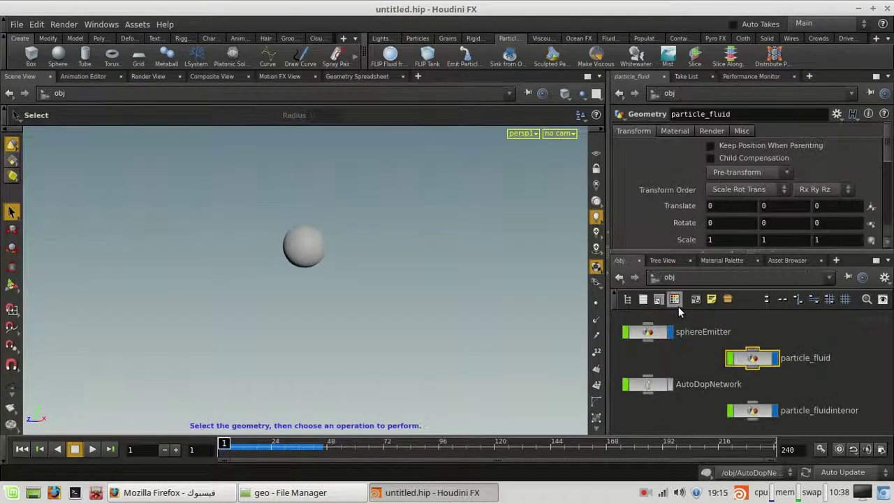
# Review the velocity volume settings of create_surface_volume inside sphereEmitter, and return to the object level
pyautogui.scroll(3, 686, 337)
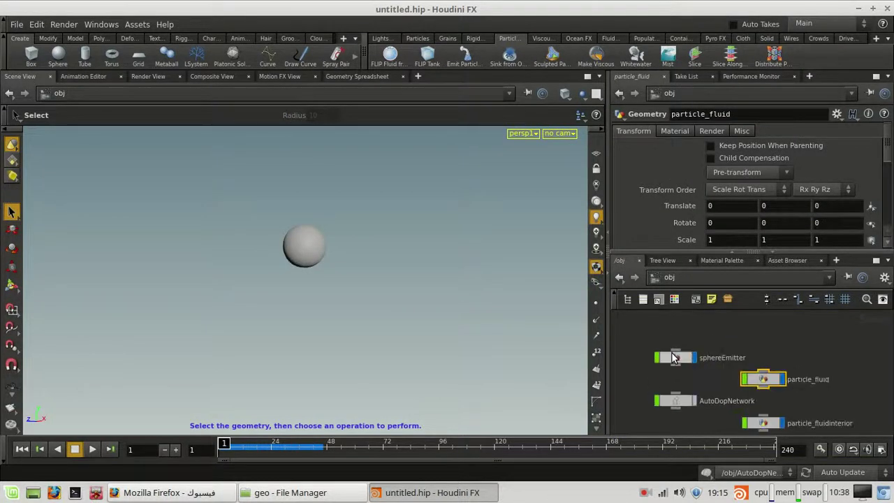
pyautogui.doubleClick(673, 357)
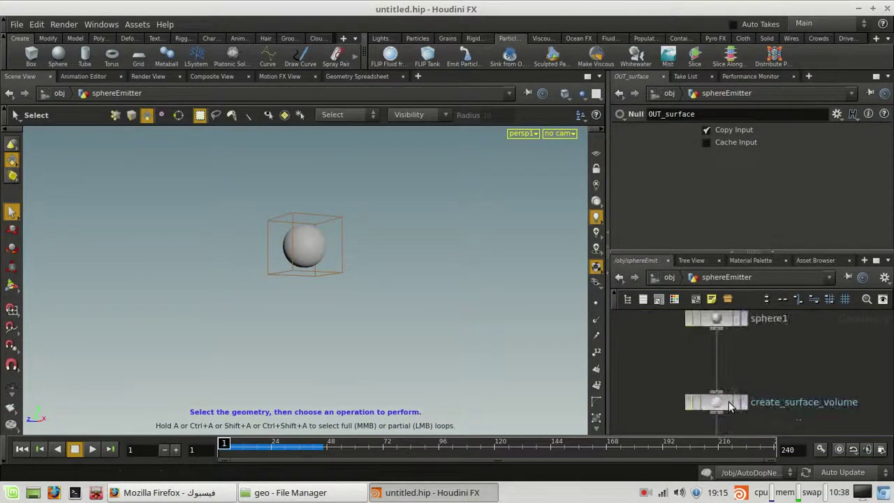
pyautogui.click(683, 131)
pyautogui.scroll(-3, 752, 151)
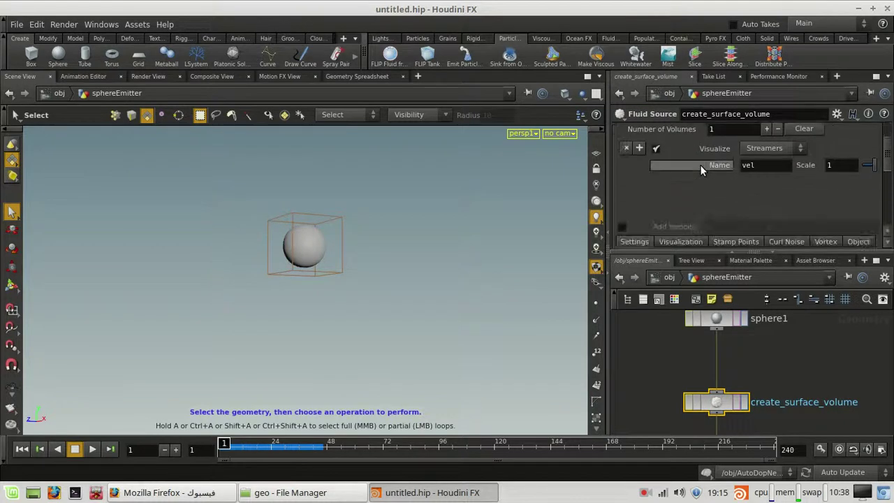
pyautogui.click(669, 277)
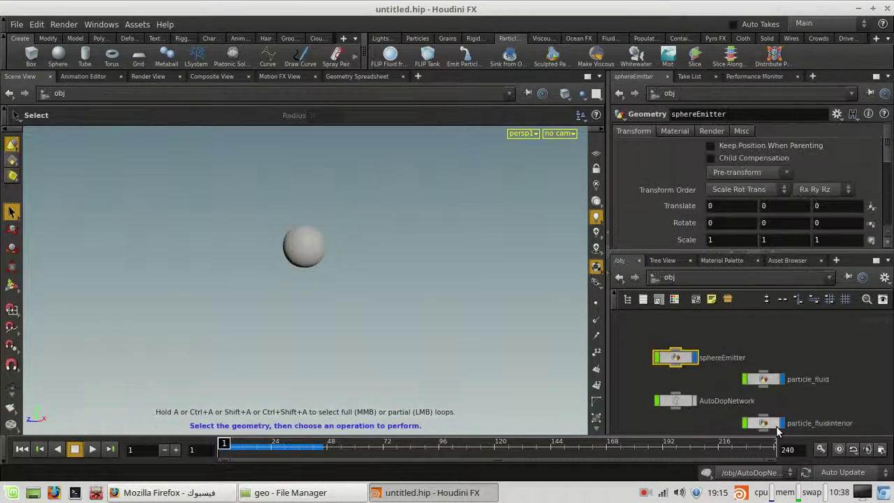
# Open AutoDopNetwork and view the falling fluid particles at frame 33 within the whole simulation bounding box
pyautogui.click(707, 403)
pyautogui.doubleClick(707, 403)
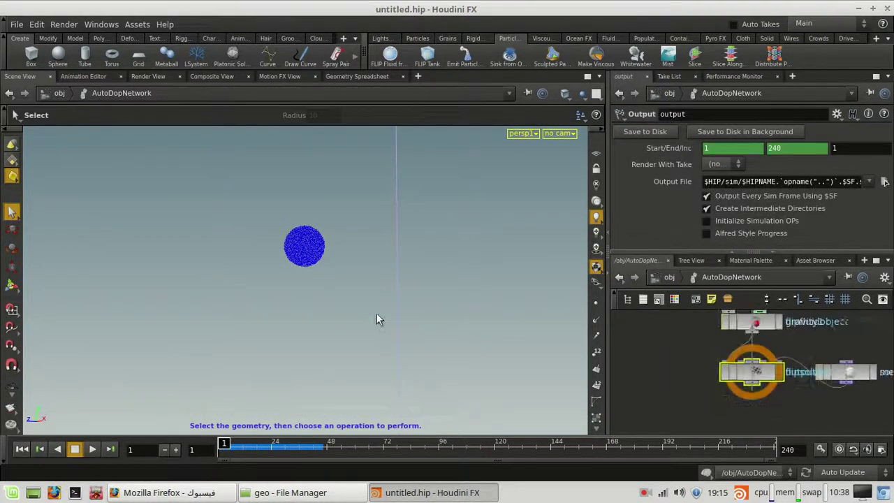
pyautogui.scroll(-3, 315, 296)
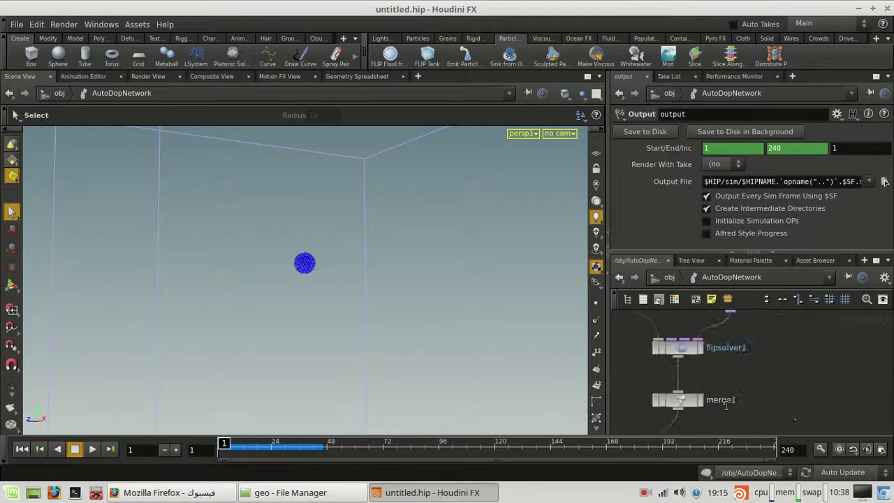
pyautogui.moveTo(225, 445); pyautogui.dragTo(296, 451)
pyautogui.scroll(-2, 340, 340)
pyautogui.keyDown('alt'); pyautogui.moveTo(339, 342); pyautogui.dragTo(297, 324, button='middle'); pyautogui.keyUp('alt')
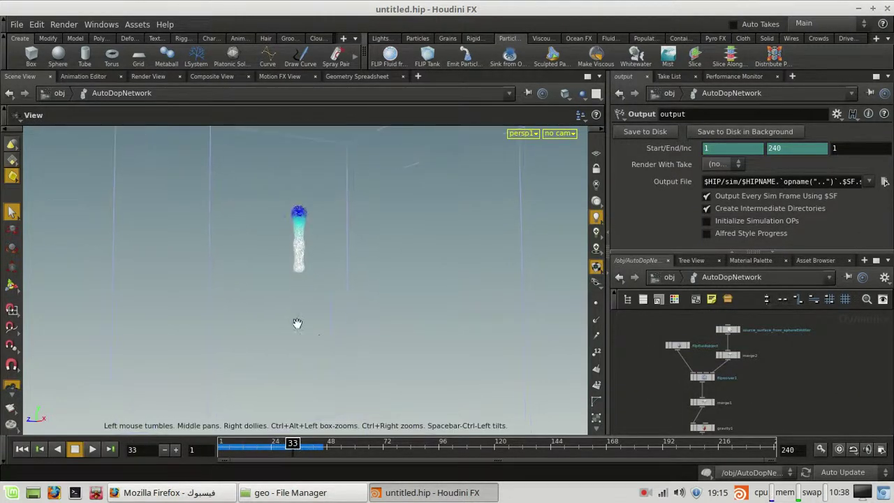
pyautogui.keyDown('alt'); pyautogui.moveTo(298, 324); pyautogui.dragTo(278, 361); pyautogui.keyUp('alt')
pyautogui.keyDown('alt'); pyautogui.scroll(-5, 331, 201); pyautogui.keyUp('alt')
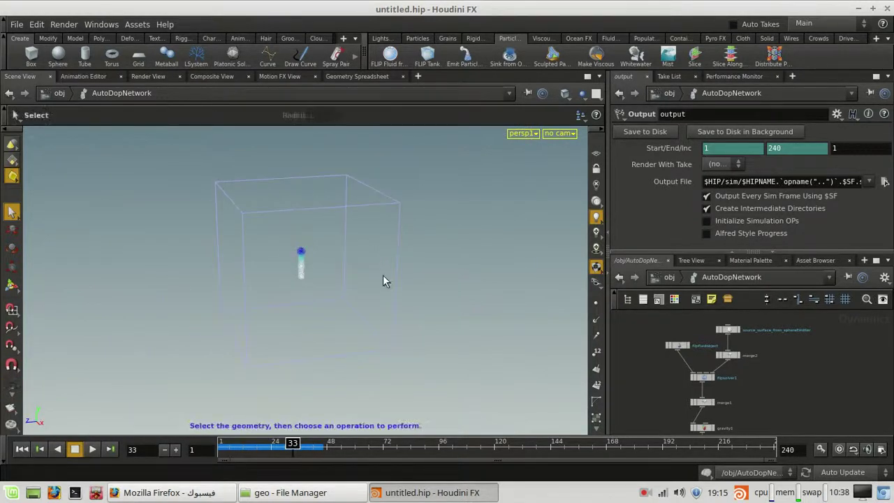
# Inspect the fluid particle stream up close at frame 42 along with the AutoDopNetwork nodes
pyautogui.keyDown('alt'); pyautogui.scroll(5, 253, 292); pyautogui.keyUp('alt')
pyautogui.keyDown('alt'); pyautogui.moveTo(294, 283); pyautogui.dragTo(335, 352, button='middle'); pyautogui.keyUp('alt')
pyautogui.keyDown('alt'); pyautogui.scroll(2, 336, 353); pyautogui.keyUp('alt')
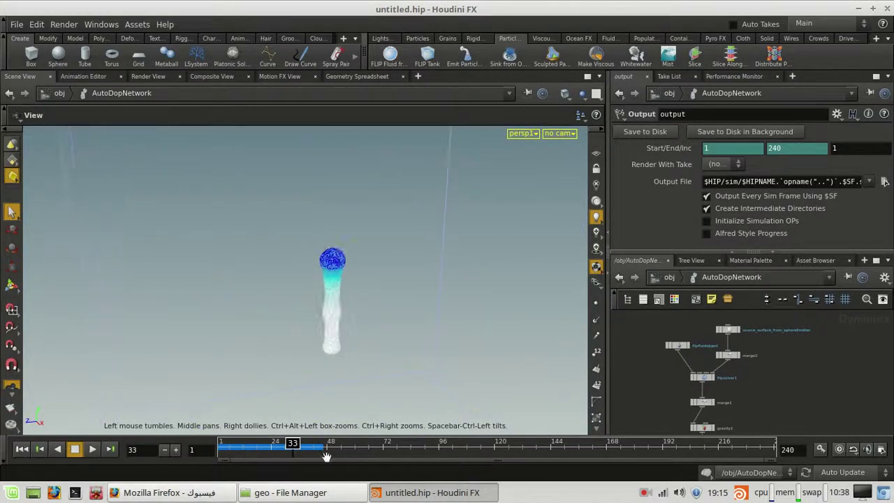
pyautogui.moveTo(294, 451); pyautogui.dragTo(314, 451)
pyautogui.scroll(1, 714, 431)
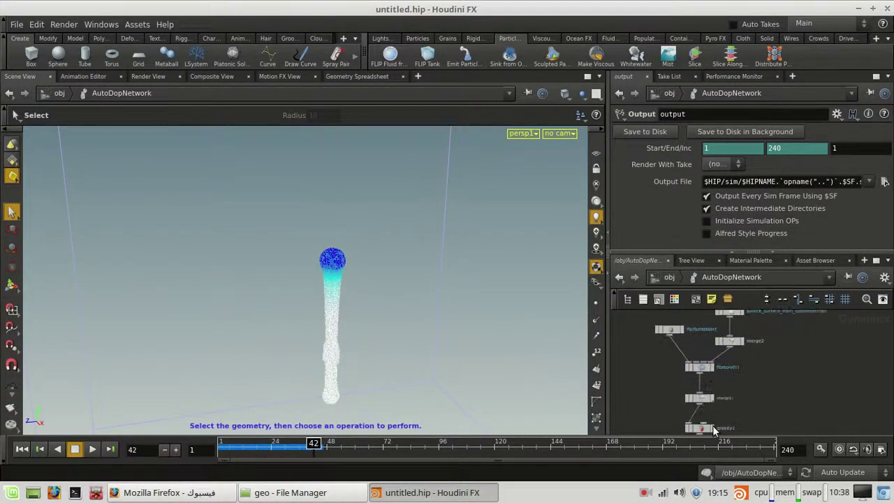
pyautogui.scroll(2, 699, 432)
# Play the simulation from frame 1 inside AutoDopNetwork, rewind it to frame 1 and return to the object level
pyautogui.click(22, 449)
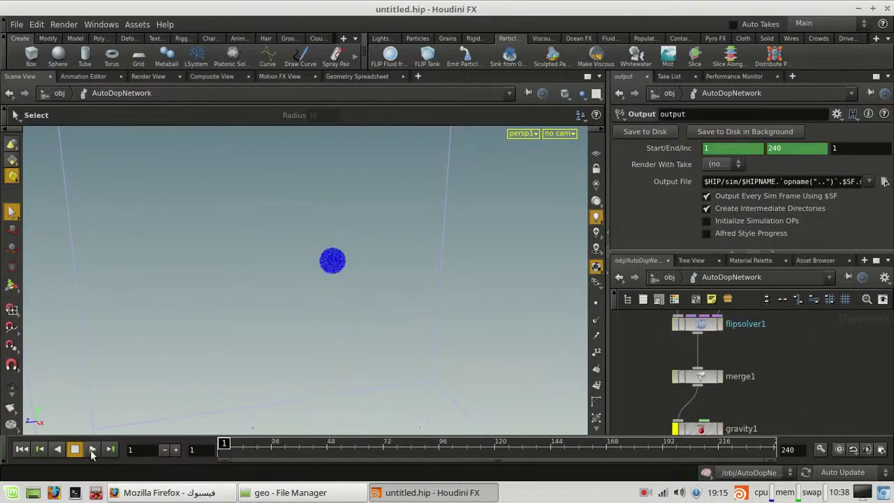
pyautogui.click(101, 450)
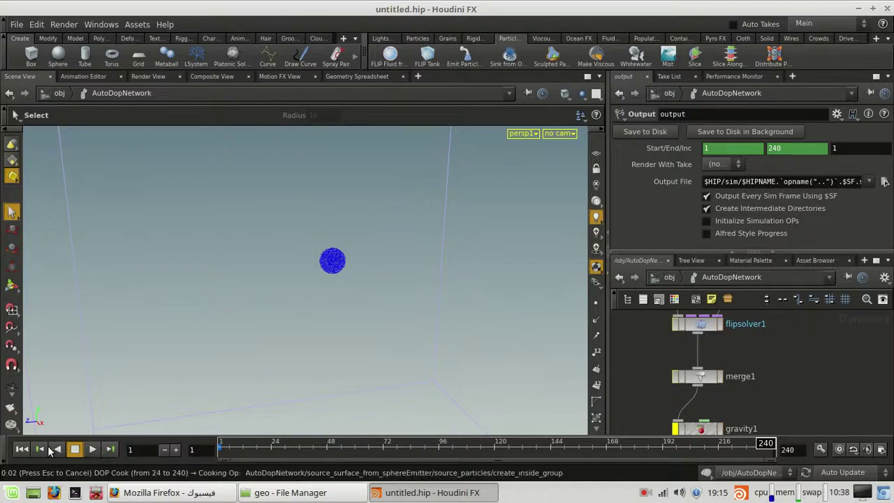
pyautogui.click(21, 450)
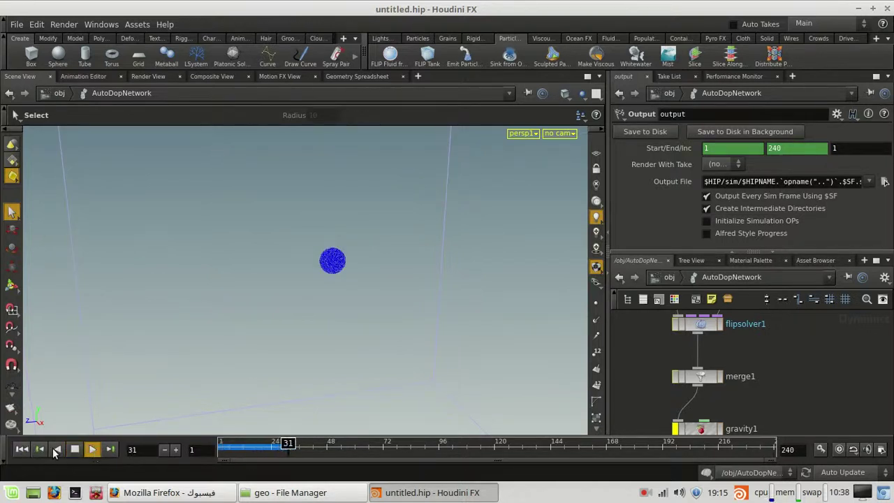
pyautogui.click(21, 449)
pyautogui.moveTo(702, 434); pyautogui.dragTo(728, 384, button='middle')
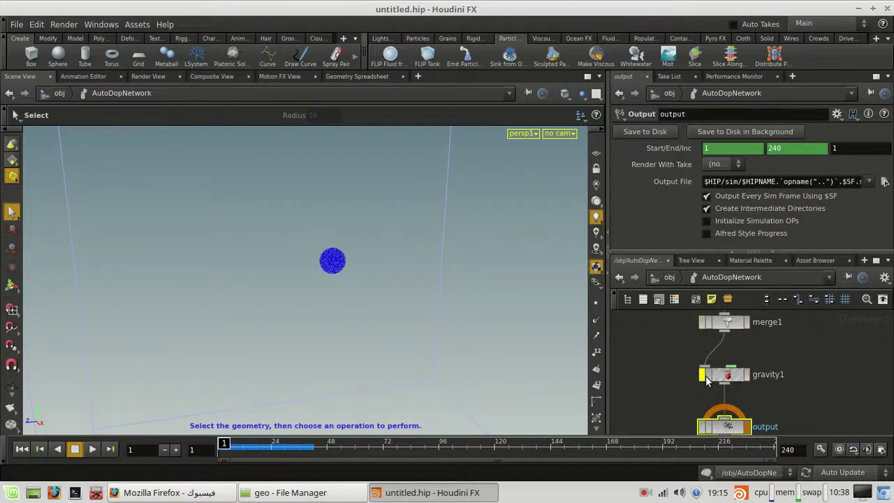
pyautogui.scroll(-4, 699, 377)
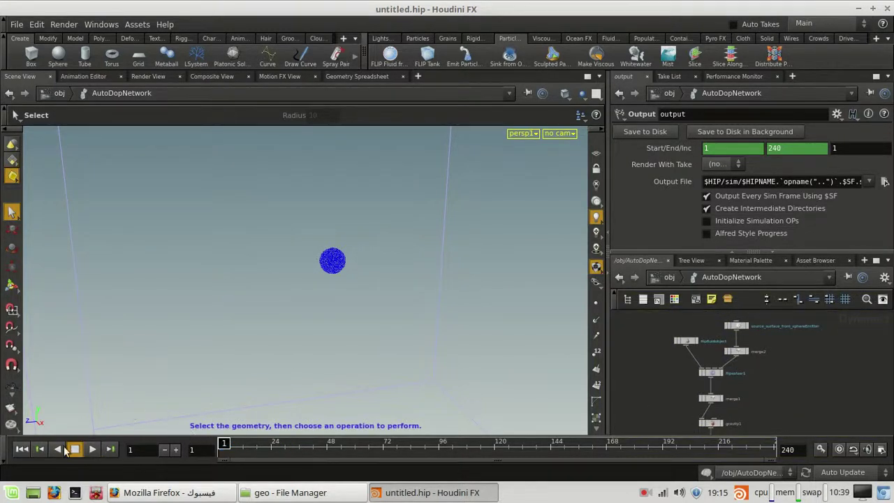
pyautogui.click(93, 450)
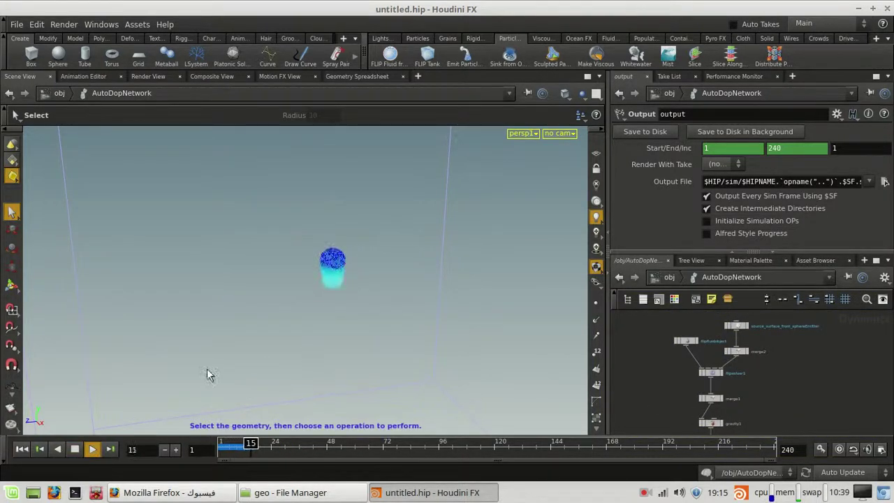
pyautogui.click(22, 450)
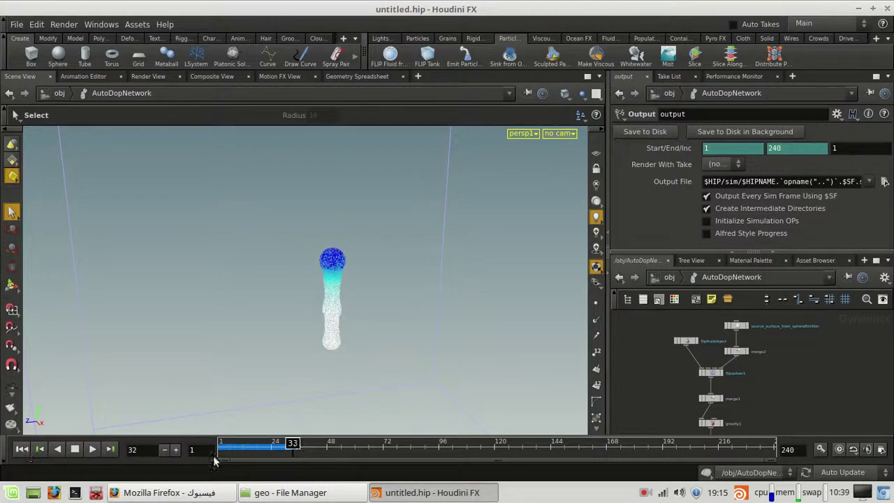
pyautogui.click(665, 278)
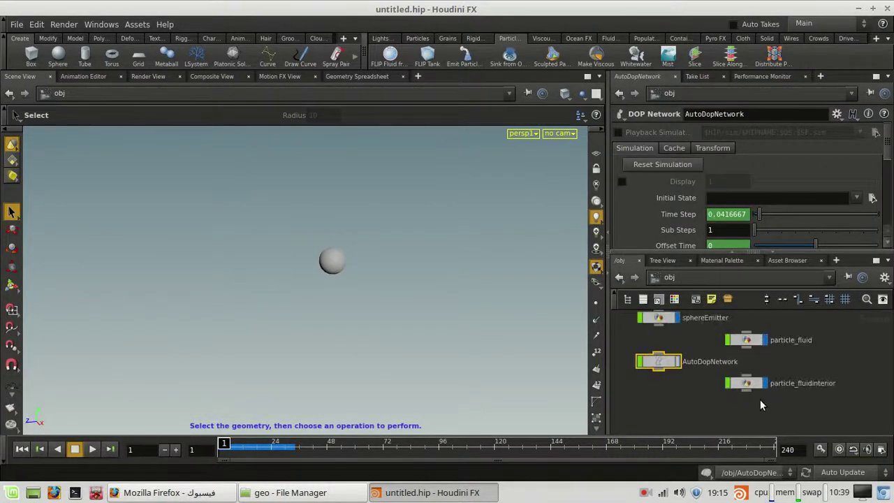
# Look over the nodes inside particle_fluidinterior and go back up to the object level
pyautogui.doubleClick(752, 383)
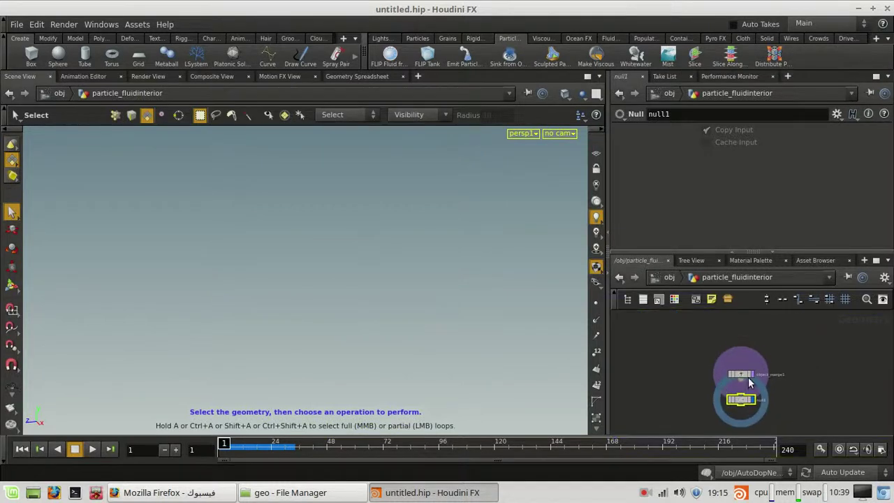
pyautogui.scroll(5, 737, 369)
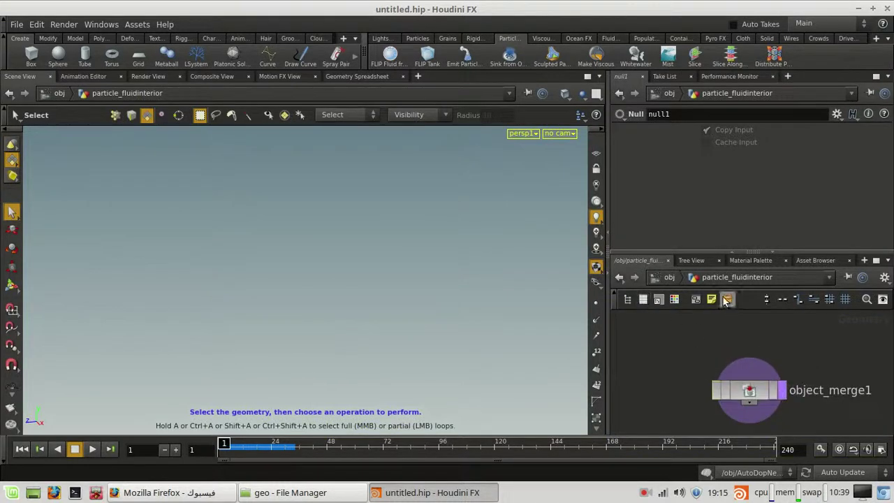
pyautogui.click(665, 278)
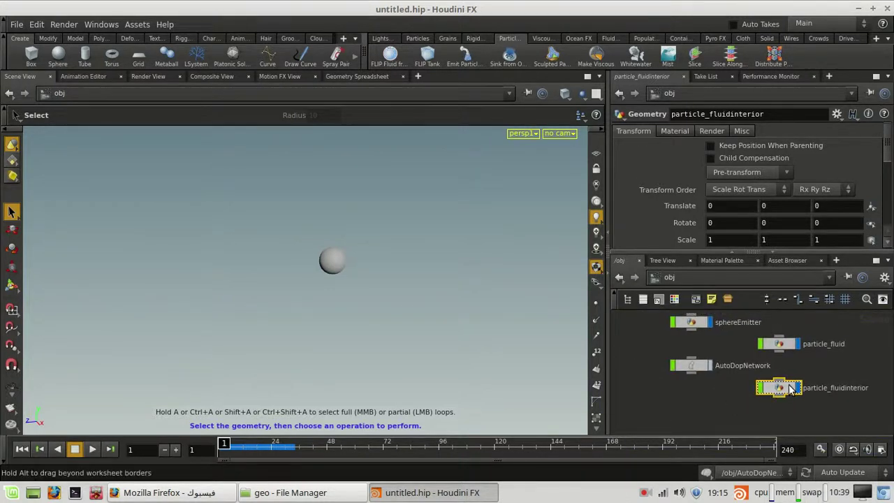
# Display object_merge1 inside particle_fluidinterior and inspect its merged fluid mesh up close at frame 18
pyautogui.doubleClick(792, 389)
pyautogui.click(752, 394)
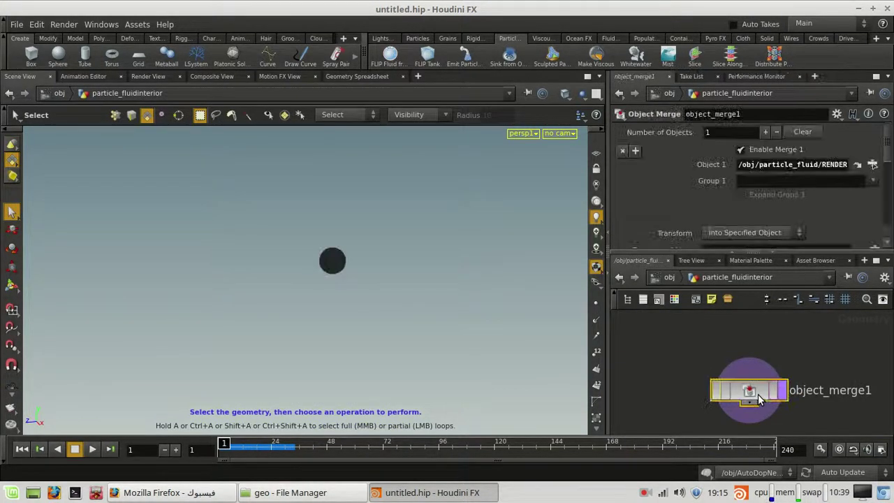
pyautogui.click(783, 395)
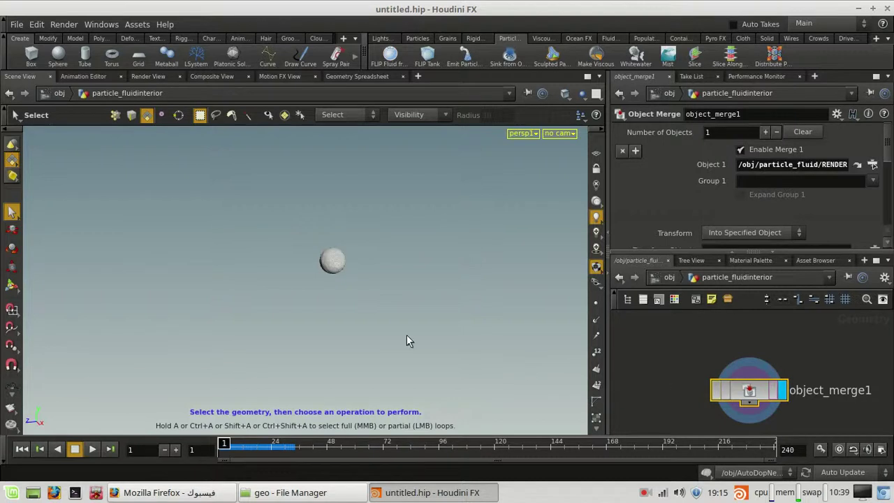
pyautogui.keyDown('alt'); pyautogui.moveTo(348, 303); pyautogui.dragTo(388, 278, button='right'); pyautogui.keyUp('alt')
pyautogui.keyDown('alt'); pyautogui.moveTo(388, 278); pyautogui.dragTo(305, 345, button='middle'); pyautogui.keyUp('alt')
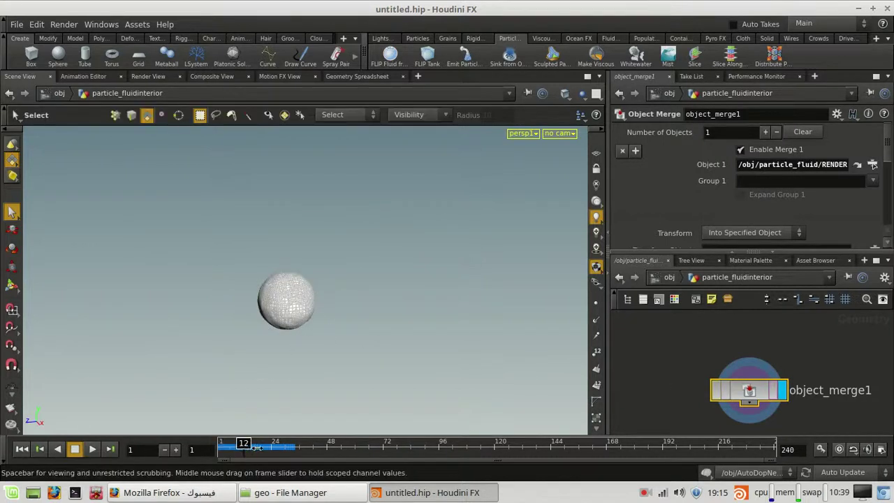
pyautogui.moveTo(249, 446); pyautogui.dragTo(258, 446)
# Return to the object level and check which material is assigned to particle_fluidinterior
pyautogui.click(667, 277)
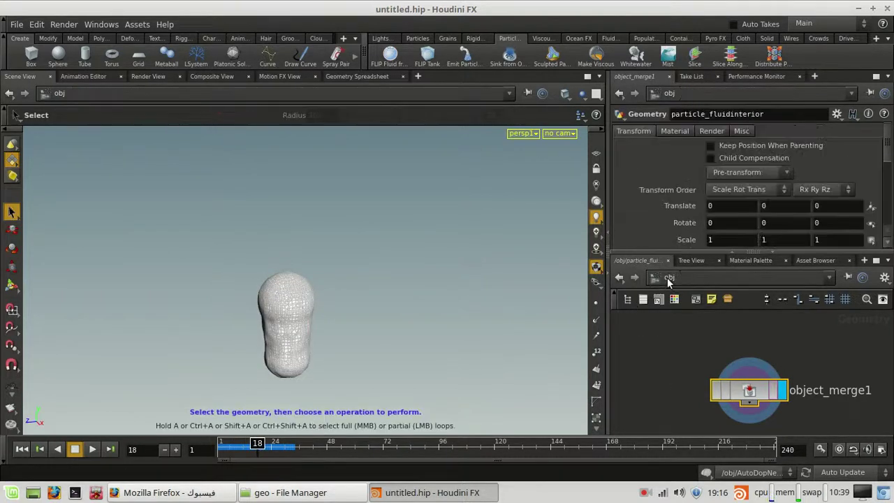
pyautogui.click(675, 132)
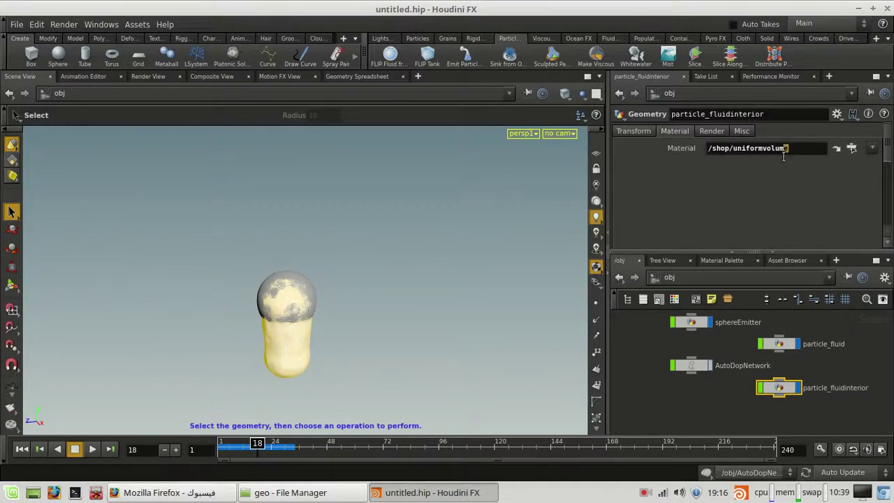
pyautogui.moveTo(784, 156); pyautogui.dragTo(688, 154)
pyautogui.click(711, 425)
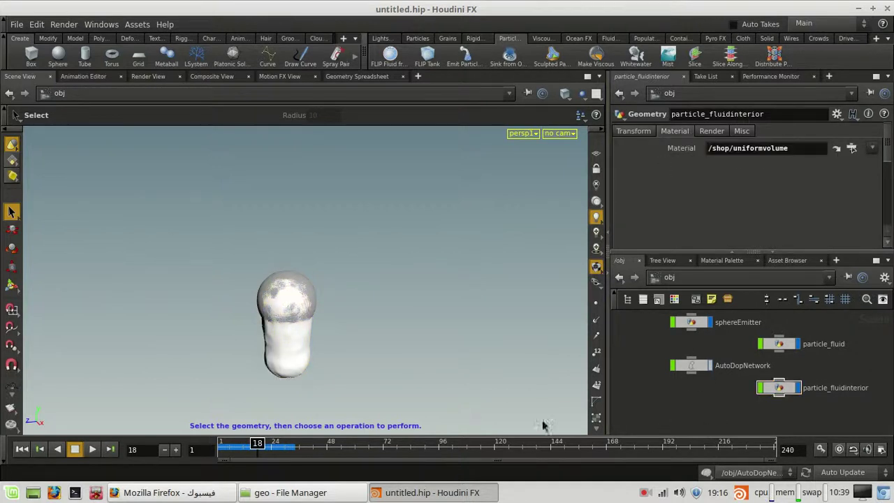
# Rewind to frame 1, make null1 the displayed node inside particle_fluidinterior again, and return to the object level
pyautogui.click(20, 450)
pyautogui.doubleClick(776, 388)
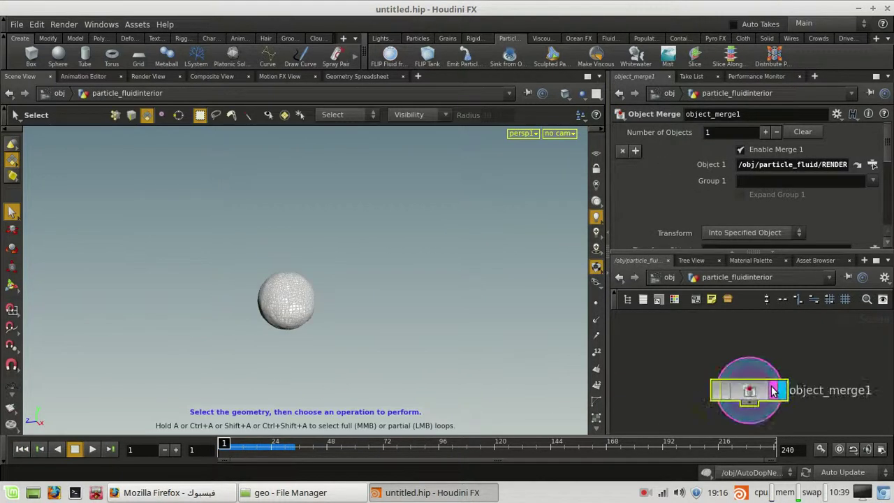
pyautogui.scroll(-3, 772, 391)
pyautogui.moveTo(773, 392); pyautogui.dragTo(774, 366, button='middle')
pyautogui.scroll(3, 781, 407)
pyautogui.click(769, 403)
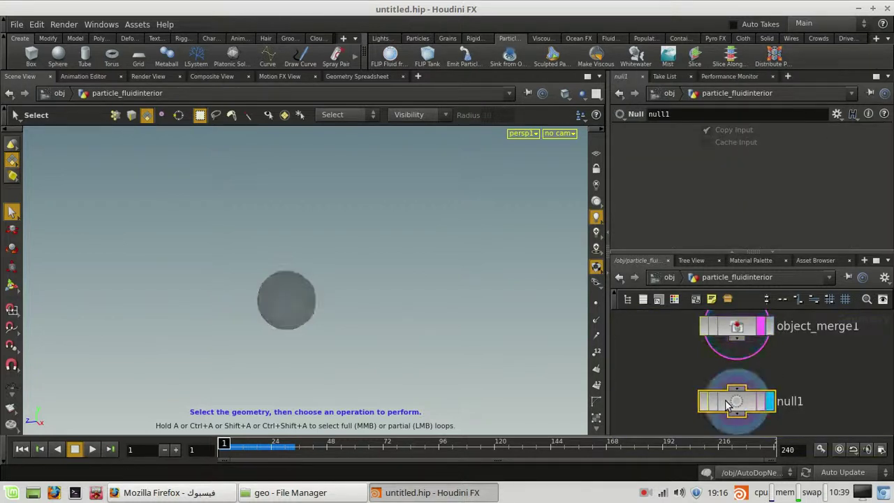
pyautogui.press('u')
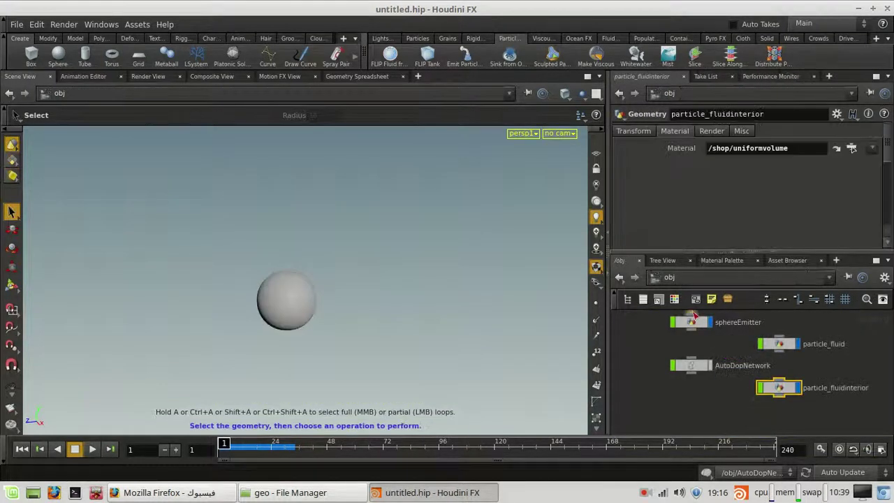
# View the initial particles and their bounding box inside AutoDopNetwork from several angles, and return to the object level
pyautogui.doubleClick(710, 371)
pyautogui.press('Escape')
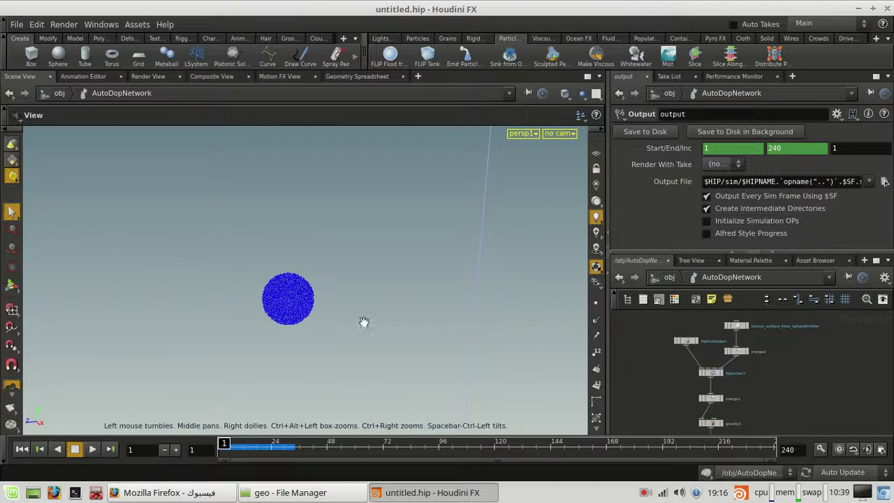
pyautogui.moveTo(366, 322); pyautogui.dragTo(406, 318)
pyautogui.moveTo(406, 319); pyautogui.dragTo(429, 347, button='right')
pyautogui.moveTo(381, 349); pyautogui.dragTo(383, 392)
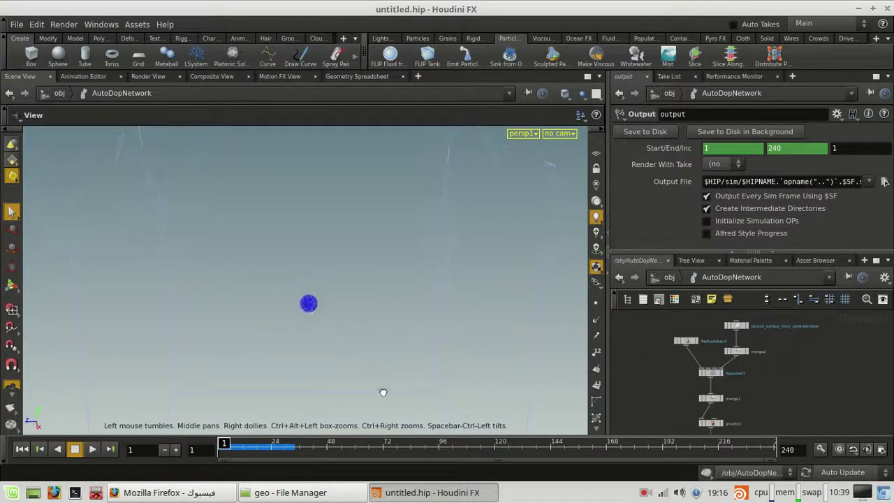
pyautogui.click(671, 278)
pyautogui.scroll(-2, 699, 324)
pyautogui.scroll(1, 698, 324)
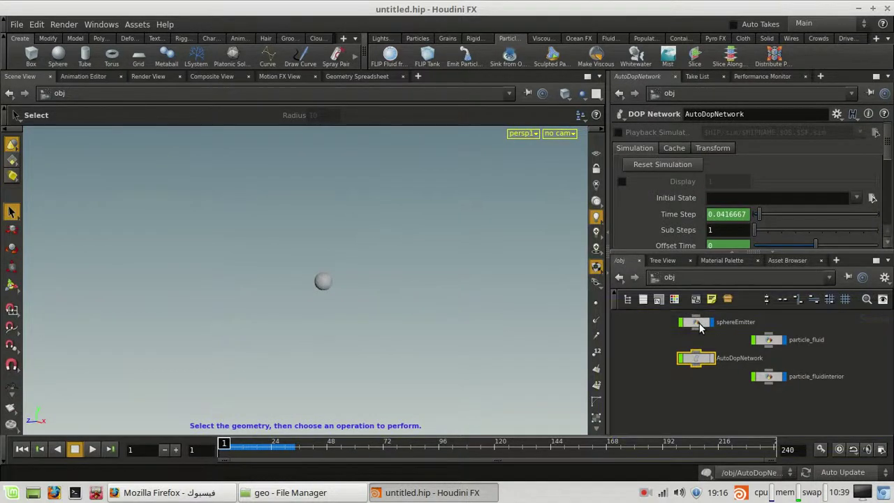
# Open the sphereEmitter network, check create_surface_volume's container initialization options keeping Source FLIP, and view the emitter up close
pyautogui.doubleClick(696, 323)
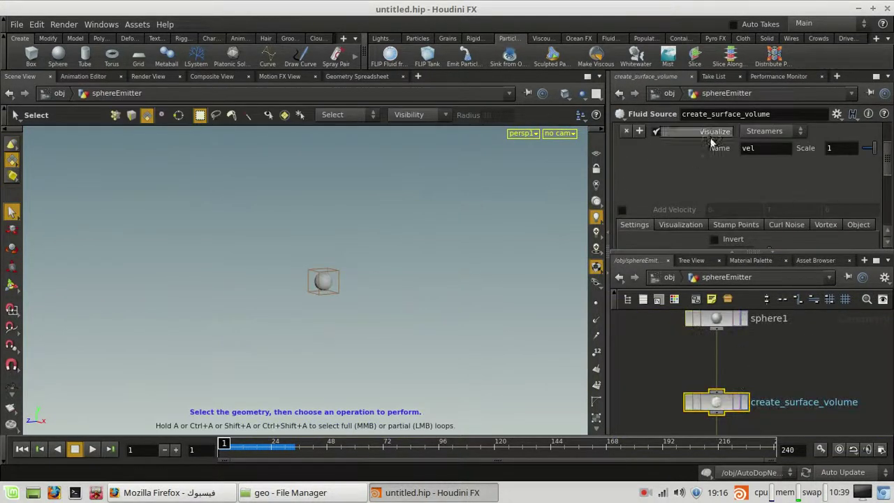
pyautogui.scroll(3, 762, 187)
pyautogui.click(797, 131)
pyautogui.click(735, 146)
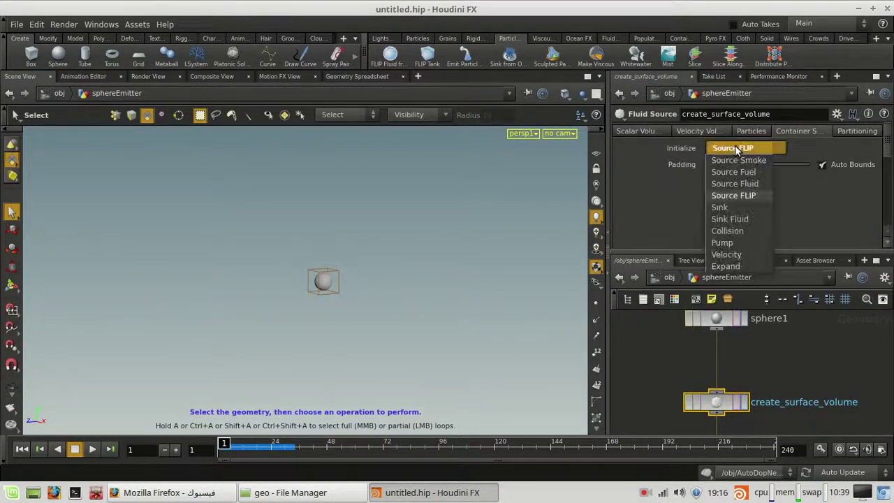
pyautogui.click(734, 195)
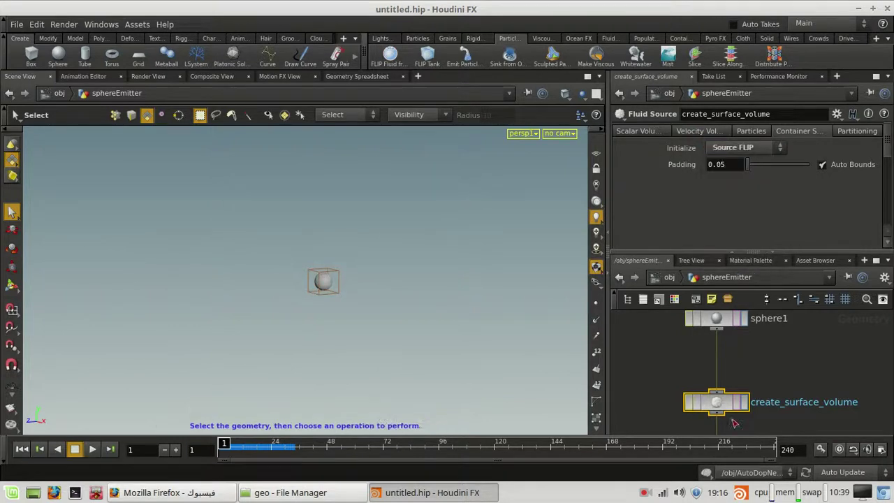
pyautogui.scroll(2, 741, 416)
pyautogui.keyDown('alt'); pyautogui.moveTo(298, 271); pyautogui.dragTo(393, 296, button='right'); pyautogui.keyUp('alt')
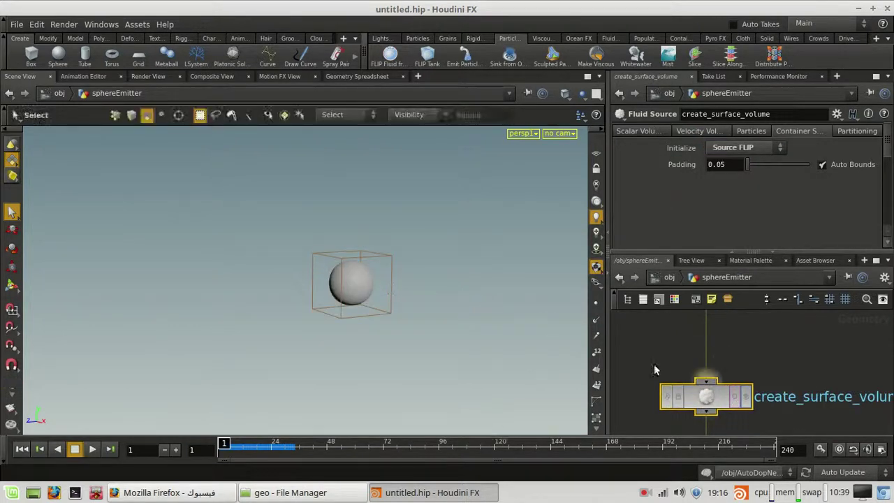
pyautogui.keyDown('alt'); pyautogui.moveTo(416, 306); pyautogui.dragTo(380, 316); pyautogui.keyUp('alt')
pyautogui.scroll(-2, 713, 241)
pyautogui.scroll(2, 724, 197)
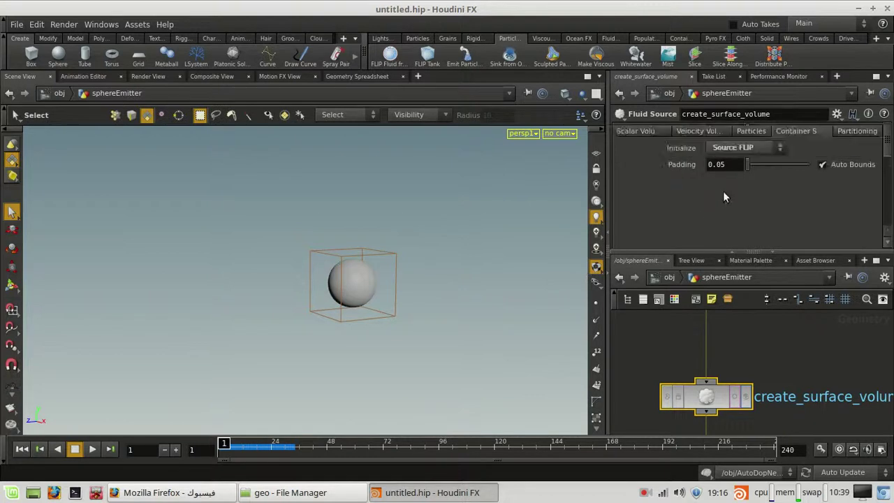
# Examine the scalar volume and velocity volume settings of create_surface_volume
pyautogui.click(636, 131)
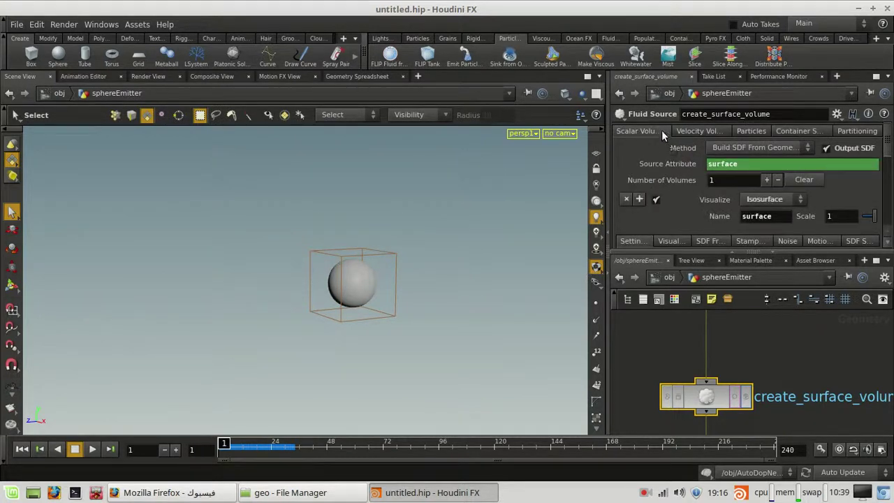
pyautogui.scroll(-2, 800, 170)
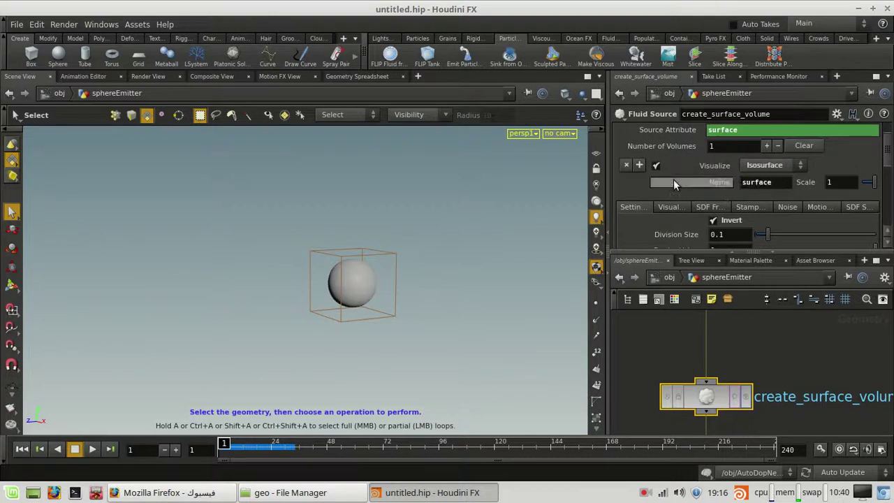
pyautogui.scroll(2, 708, 180)
pyautogui.click(686, 133)
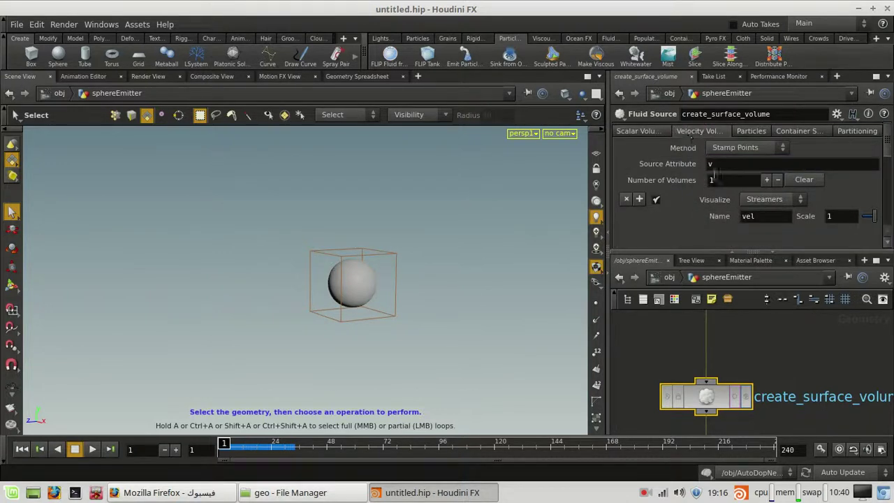
pyautogui.scroll(-4, 720, 176)
pyautogui.scroll(4, 720, 176)
pyautogui.scroll(-4, 723, 178)
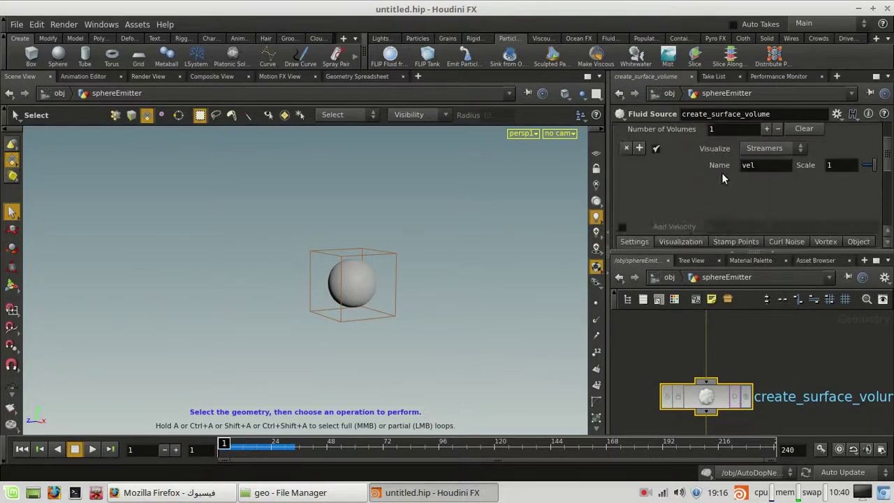
pyautogui.scroll(-3, 769, 376)
# Check the parameters of sphere1, and return to create_surface_volume to review its velocity volume and particle settings
pyautogui.click(740, 328)
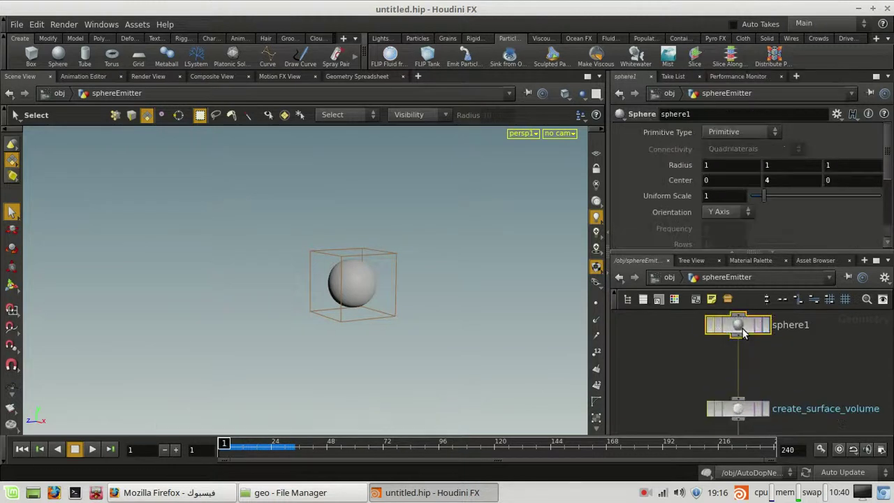
pyautogui.click(739, 412)
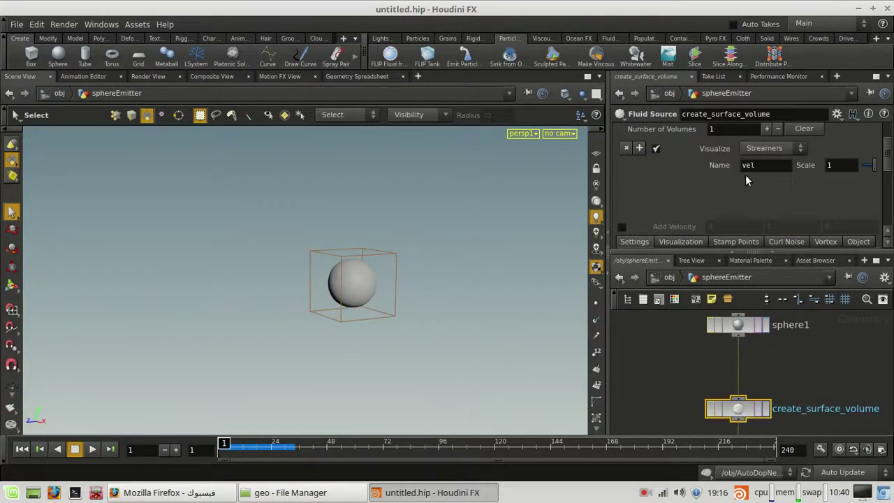
pyautogui.scroll(3, 748, 168)
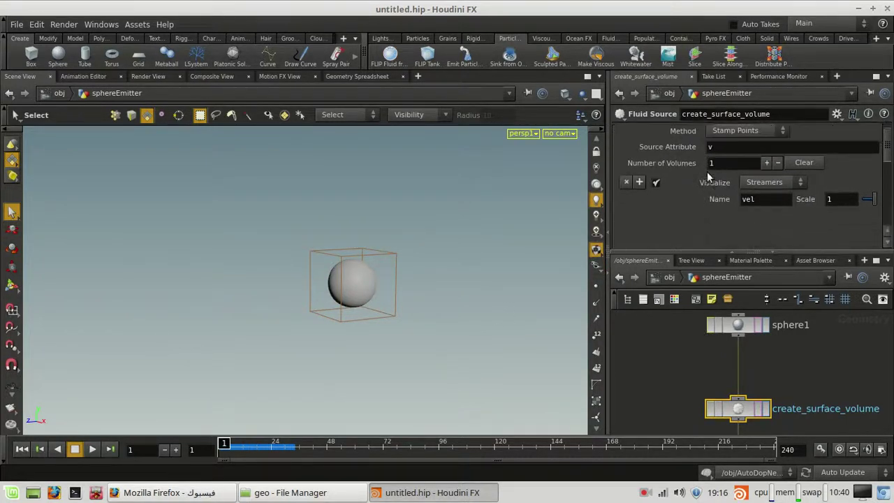
pyautogui.click(759, 130)
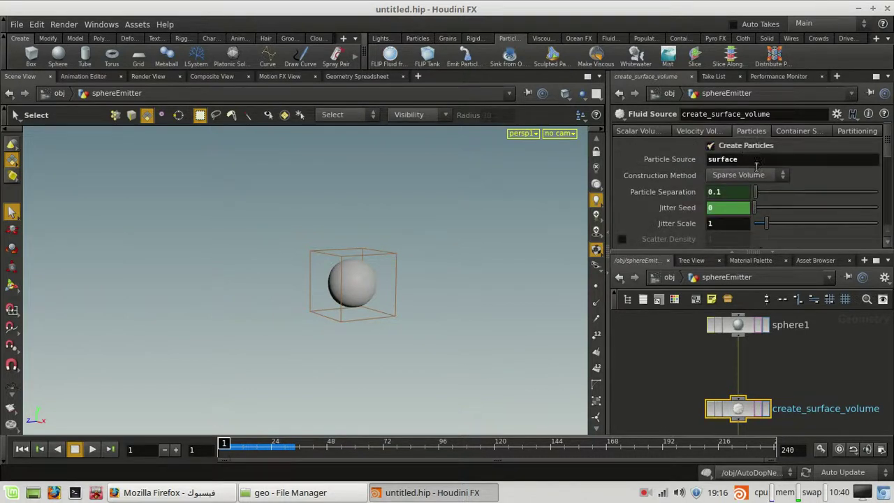
# Make create_surface_volume the displayed node inside sphereEmitter and view its sphere and bounding box up close at frame 1
pyautogui.click(764, 410)
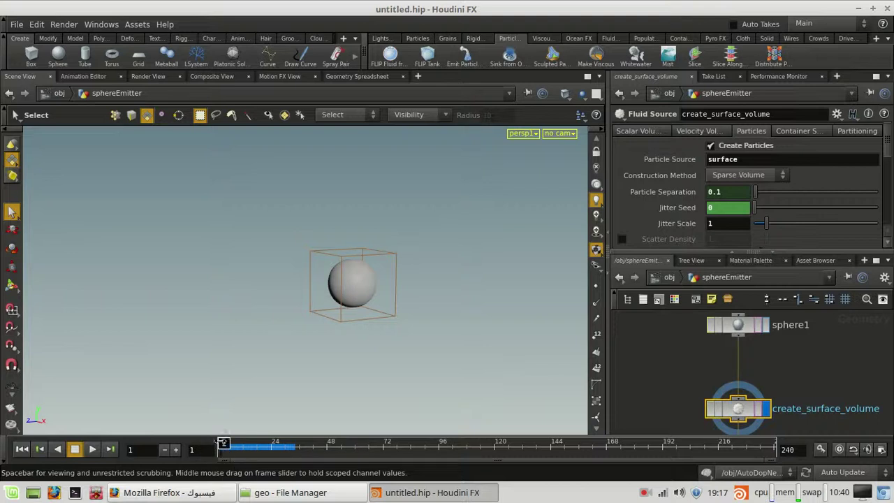
pyautogui.moveTo(223, 443)
pyautogui.mouseDown()
pyautogui.moveTo(270, 442)
pyautogui.moveTo(220, 443)
pyautogui.mouseUp()
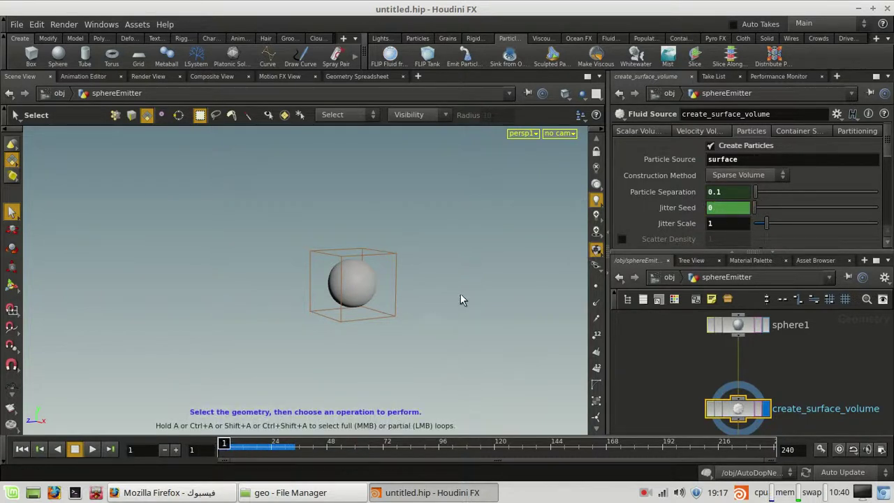
pyautogui.keyDown('alt'); pyautogui.scroll(4, 450, 294); pyautogui.keyUp('alt')
pyautogui.keyDown('alt'); pyautogui.moveTo(446, 286); pyautogui.dragTo(398, 265, button='middle'); pyautogui.keyUp('alt')
pyautogui.keyDown('alt'); pyautogui.scroll(4, 381, 286); pyautogui.keyUp('alt')
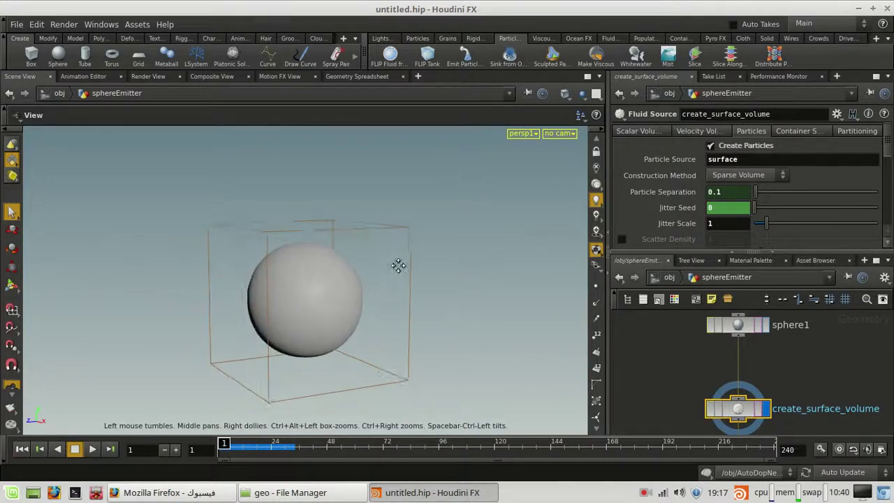
pyautogui.moveTo(398, 266); pyautogui.dragTo(421, 231)
pyautogui.press('s')
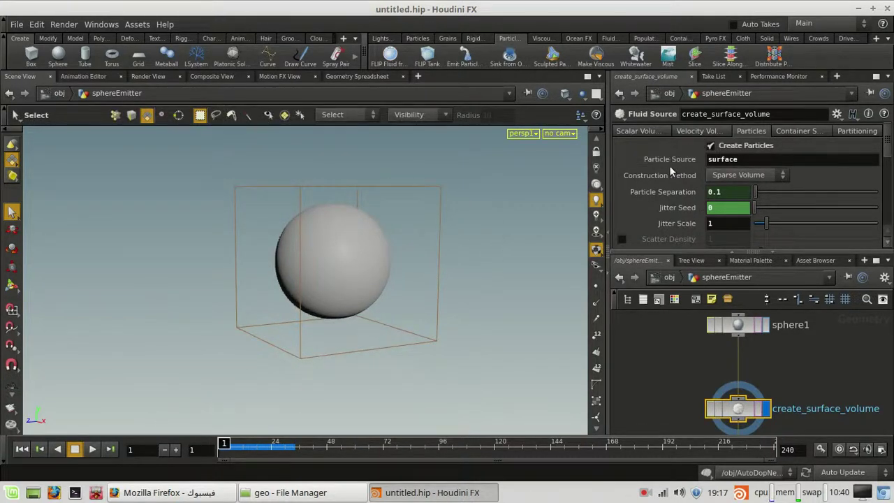
# Examine create_surface_volume's particle settings, including Particle Source, Particle Separation, Jitter Seed and Oversampling
pyautogui.click(757, 159)
pyautogui.click(756, 158)
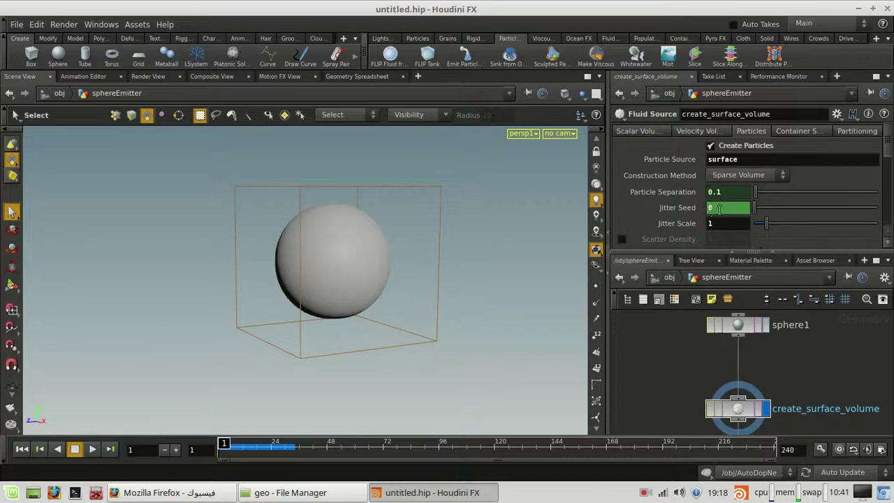
pyautogui.moveTo(890, 146)
pyautogui.mouseDown()
pyautogui.moveTo(889, 162)
pyautogui.moveTo(888, 151)
pyautogui.mouseUp()
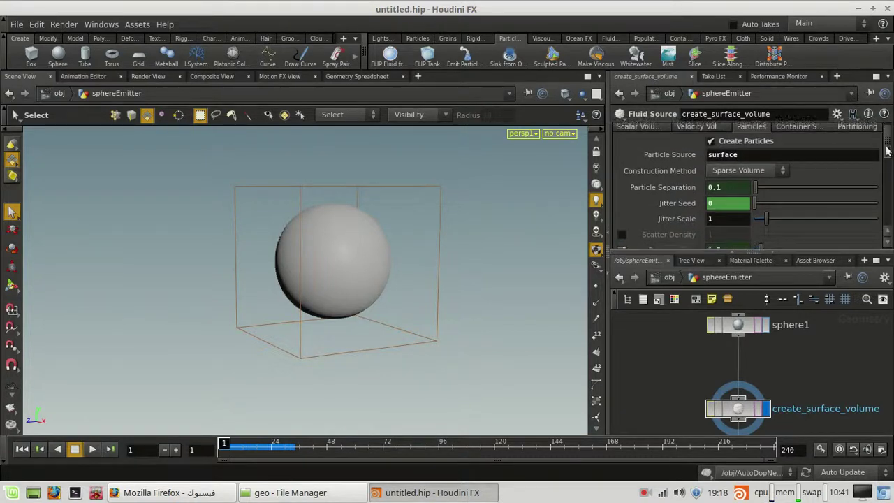
pyautogui.click(678, 188)
pyautogui.click(678, 188)
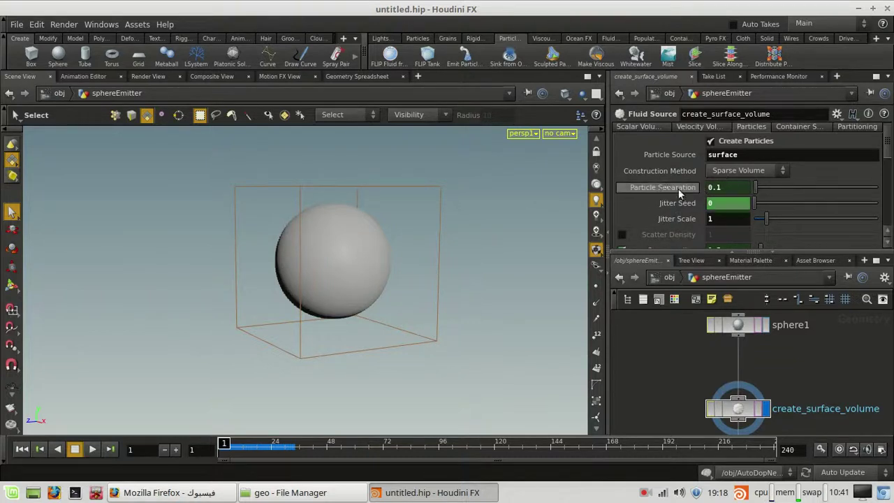
pyautogui.click(679, 188)
pyautogui.click(678, 188)
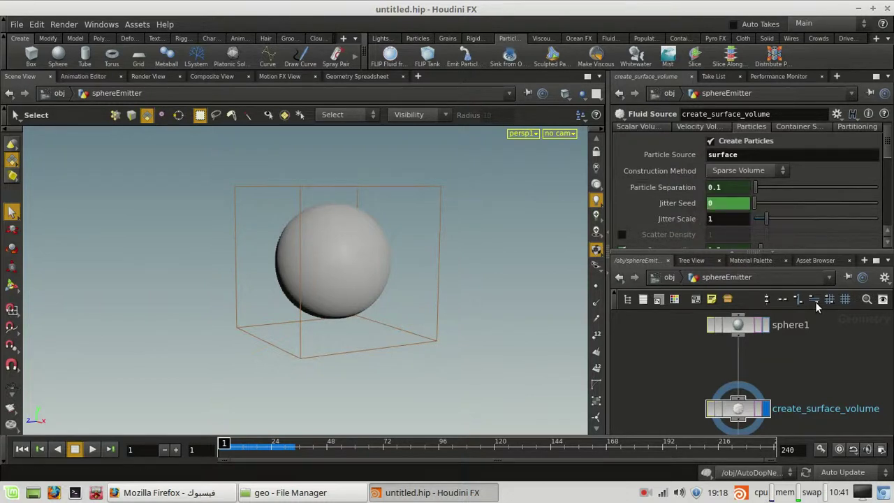
pyautogui.click(670, 208)
pyautogui.click(670, 208)
pyautogui.scroll(-4, 674, 173)
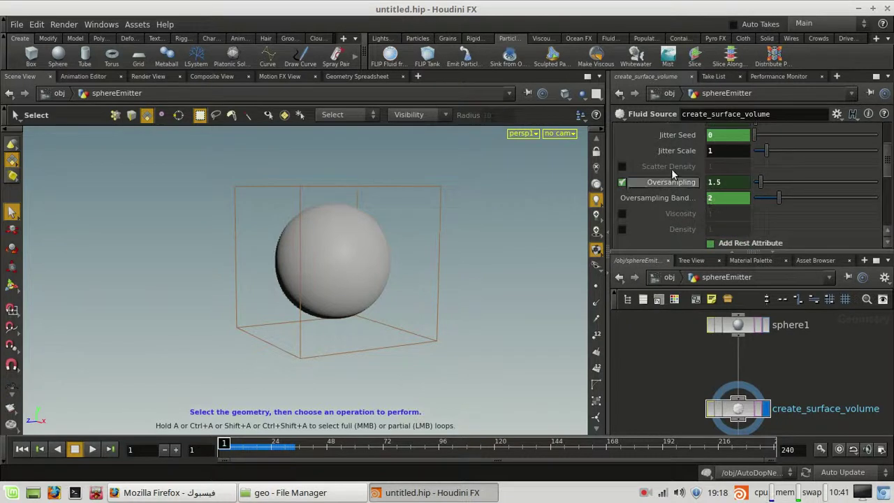
# Return to the object level and scrub to frame 25, inspecting the falling particle stream up close
pyautogui.click(672, 279)
pyautogui.moveTo(238, 451); pyautogui.dragTo(272, 447)
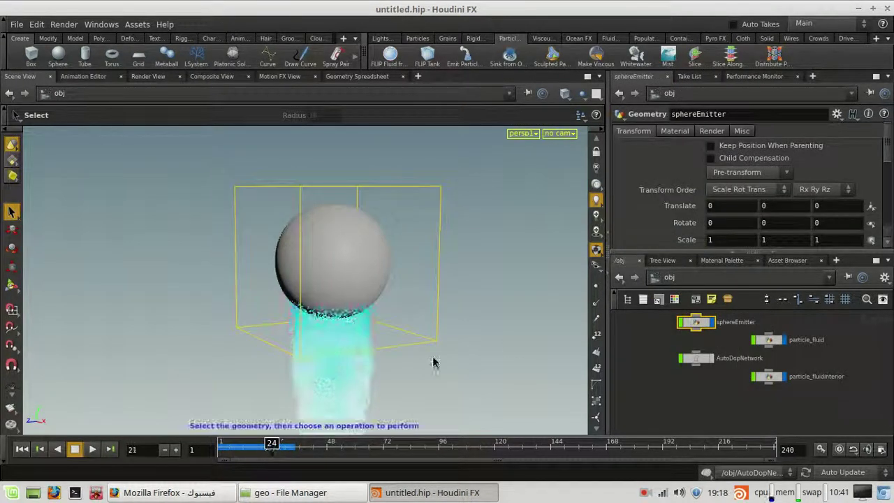
pyautogui.click(427, 346)
pyautogui.scroll(-2, 425, 345)
pyautogui.keyDown('alt'); pyautogui.moveTo(426, 346); pyautogui.dragTo(423, 267, button='middle'); pyautogui.keyUp('alt')
pyautogui.keyDown('alt'); pyautogui.moveTo(423, 267); pyautogui.dragTo(394, 305, button='right'); pyautogui.keyUp('alt')
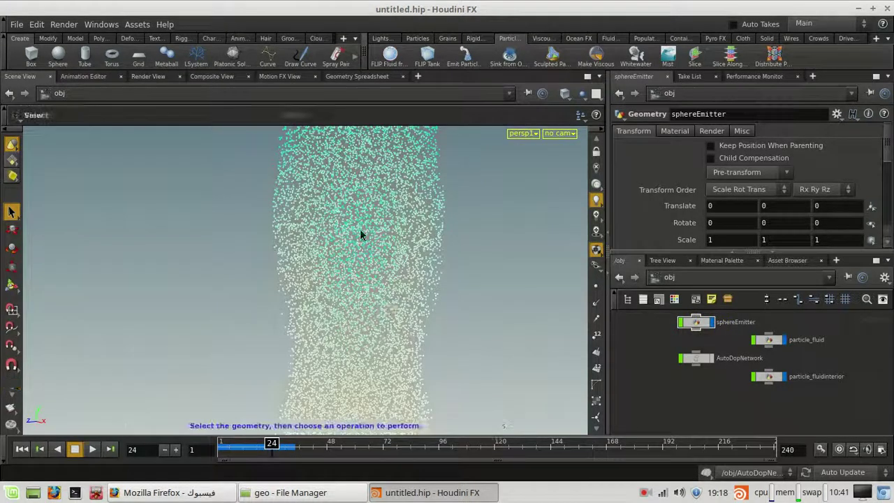
pyautogui.moveTo(270, 447)
pyautogui.mouseDown()
pyautogui.moveTo(246, 453)
pyautogui.moveTo(270, 452)
pyautogui.mouseUp()
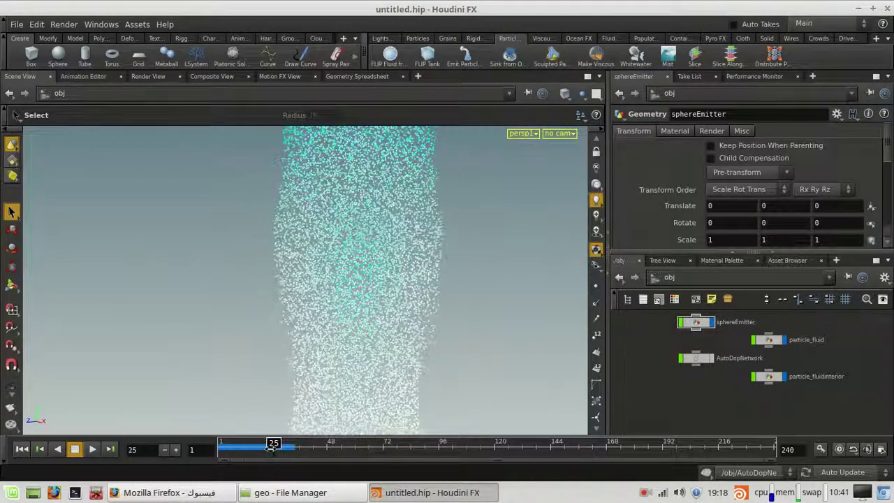
pyautogui.keyDown('alt'); pyautogui.moveTo(285, 336); pyautogui.dragTo(282, 282, button='right'); pyautogui.keyUp('alt')
# Rewind to frame 1, reopen sphereEmitter, and review the container and particle settings of create_surface_volume again
pyautogui.moveTo(268, 461); pyautogui.dragTo(220, 454)
pyautogui.doubleClick(703, 324)
pyautogui.scroll(-2, 777, 184)
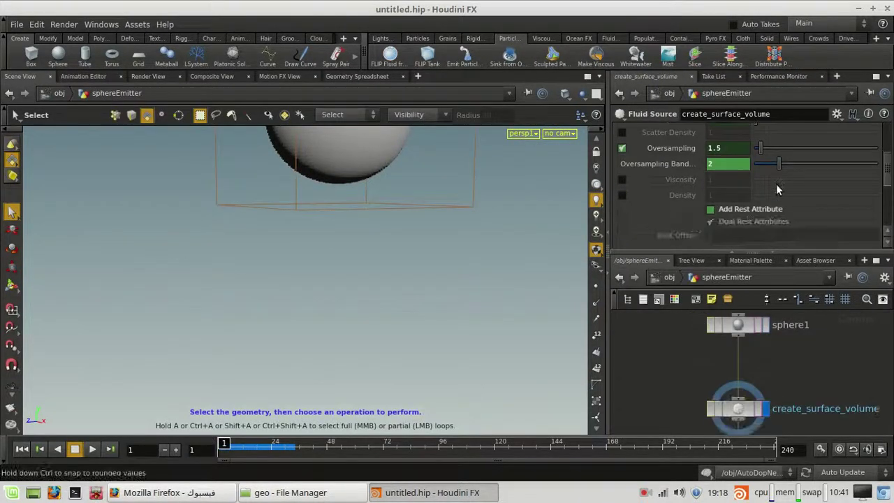
pyautogui.scroll(4, 791, 178)
pyautogui.click(815, 131)
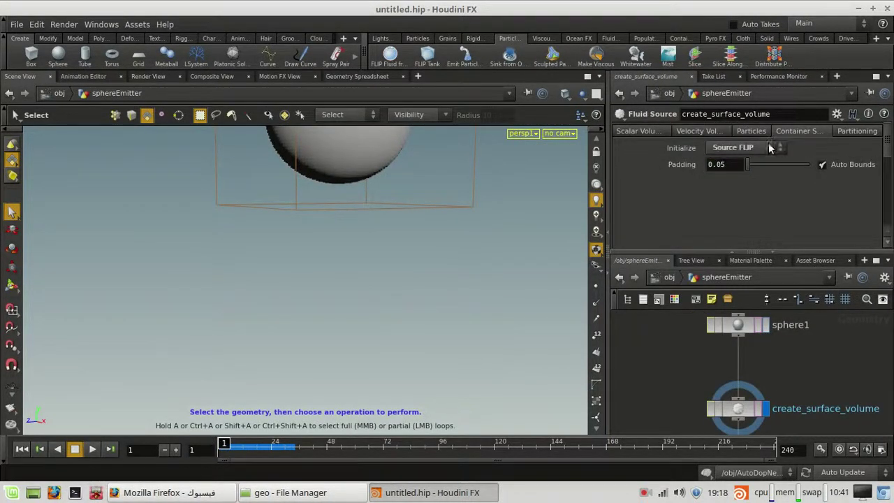
pyautogui.click(771, 148)
pyautogui.click(758, 133)
pyautogui.scroll(-5, 664, 179)
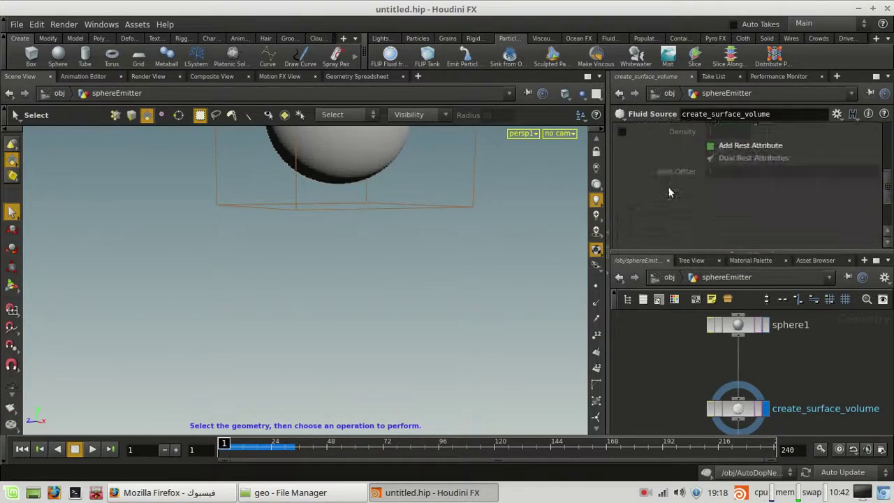
pyautogui.scroll(3, 703, 223)
pyautogui.scroll(-3, 713, 379)
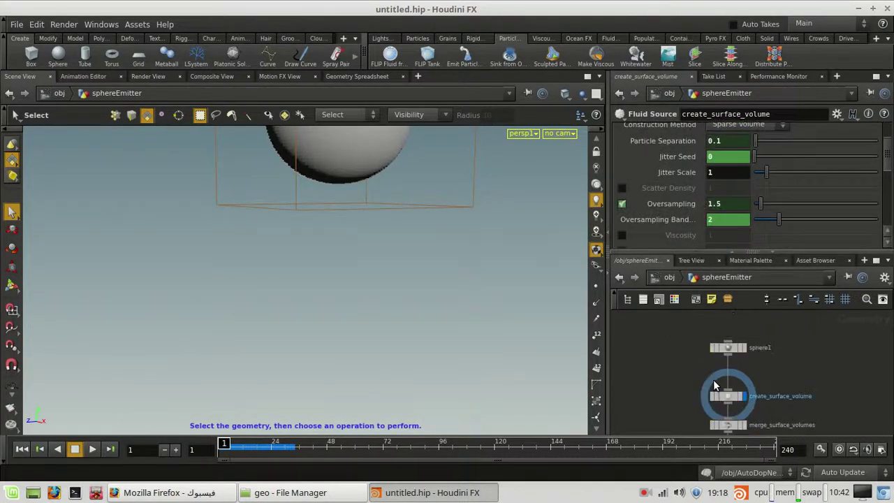
# Return to the object level, select particle_fluid, and inspect the sphere's surface up close at frame 1
pyautogui.click(669, 278)
pyautogui.press('Escape')
pyautogui.moveTo(336, 207); pyautogui.dragTo(371, 246, button='middle')
pyautogui.scroll(3, 371, 247)
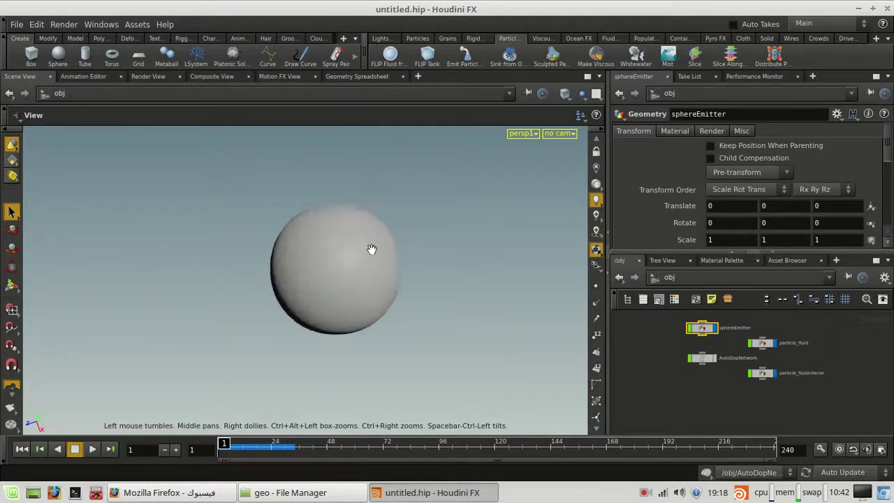
pyautogui.moveTo(371, 246); pyautogui.dragTo(376, 211)
pyautogui.moveTo(424, 224); pyautogui.dragTo(422, 247, button='middle')
pyautogui.click(706, 405)
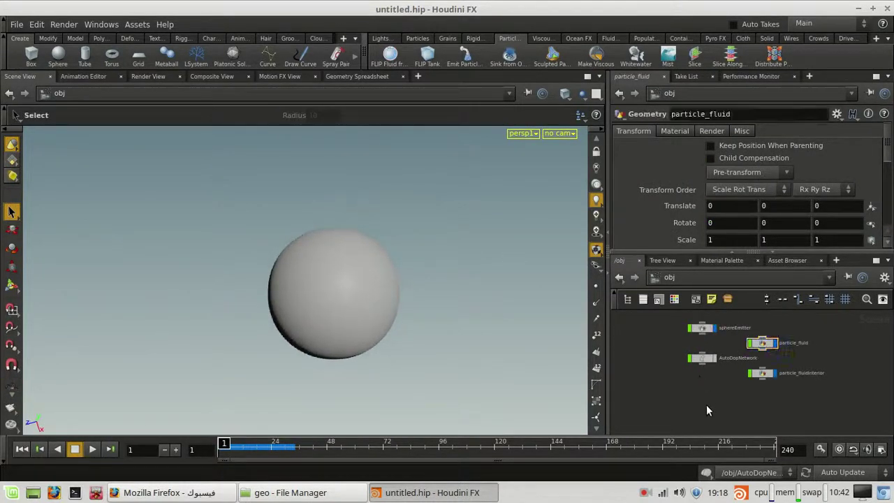
pyautogui.press('space')
pyautogui.scroll(3, 482, 320)
pyautogui.moveTo(486, 317); pyautogui.dragTo(435, 323, button='middle')
pyautogui.scroll(2, 451, 309)
pyautogui.press('s')
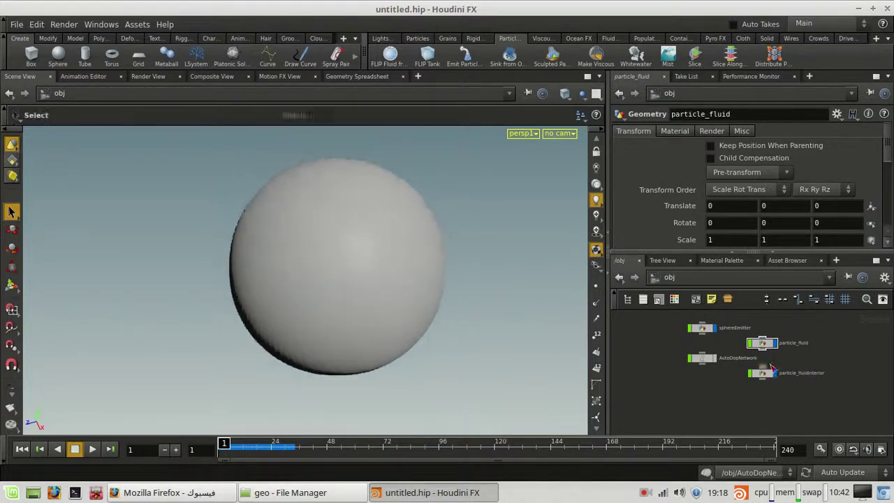
# Open AutoDopNetwork and select flipsolver1 to view its substep settings
pyautogui.scroll(2, 752, 375)
pyautogui.scroll(2, 763, 391)
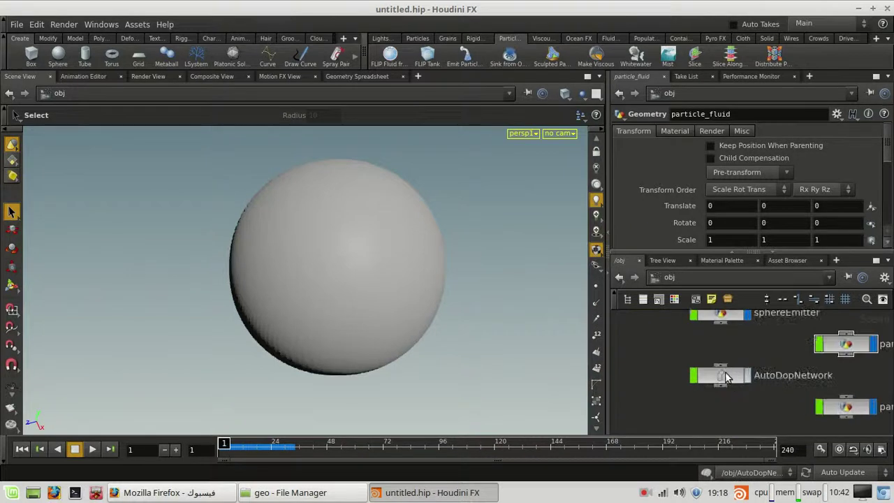
pyautogui.doubleClick(727, 376)
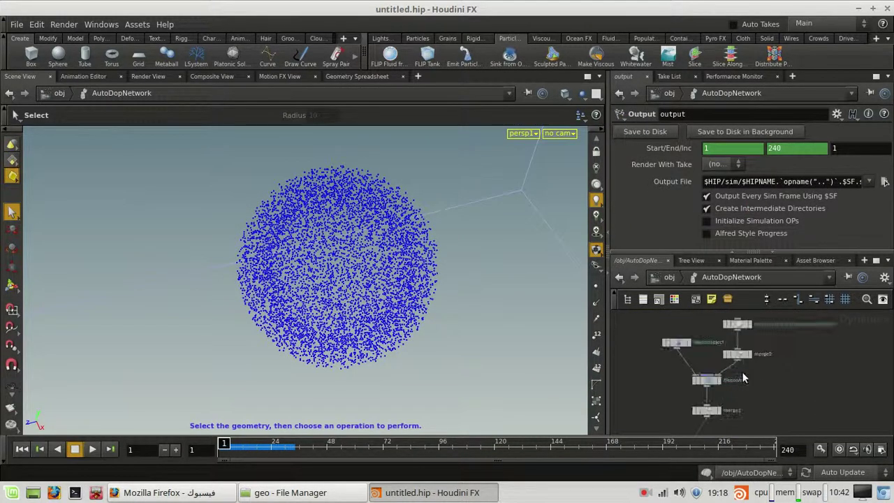
pyautogui.scroll(3, 767, 391)
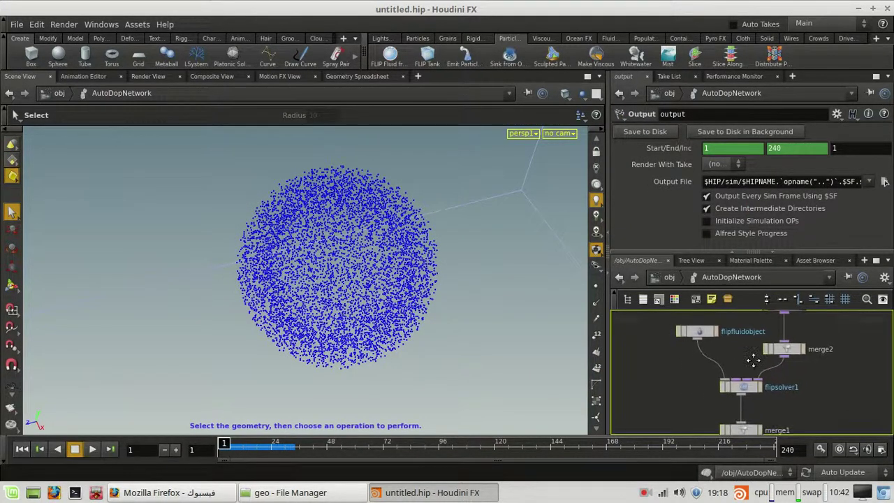
pyautogui.click(750, 371)
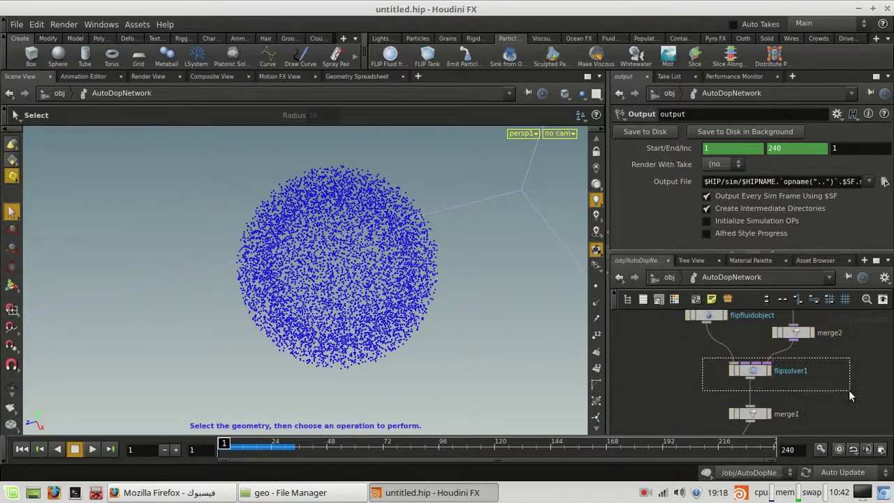
pyautogui.scroll(2, 835, 392)
pyautogui.scroll(-1, 840, 395)
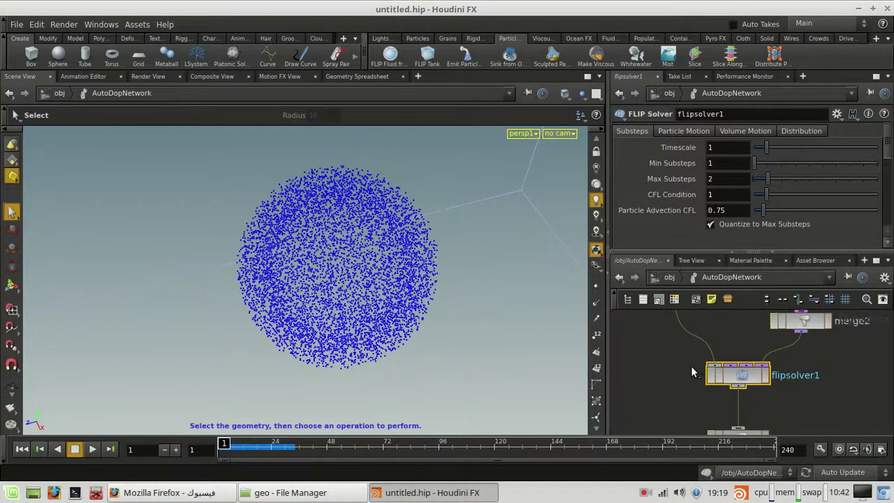
pyautogui.moveTo(688, 369); pyautogui.dragTo(720, 396, button='middle')
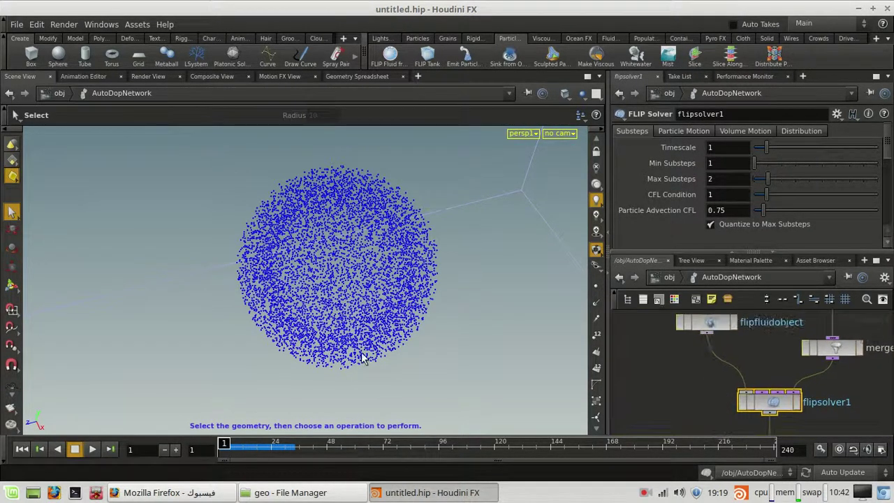
# Select flipfluidobject, move its node farther away from the merge2 branch, and check its Particle Separation parameter
pyautogui.scroll(-4, 359, 333)
pyautogui.keyDown('alt'); pyautogui.moveTo(353, 338); pyautogui.dragTo(354, 310); pyautogui.keyUp('alt')
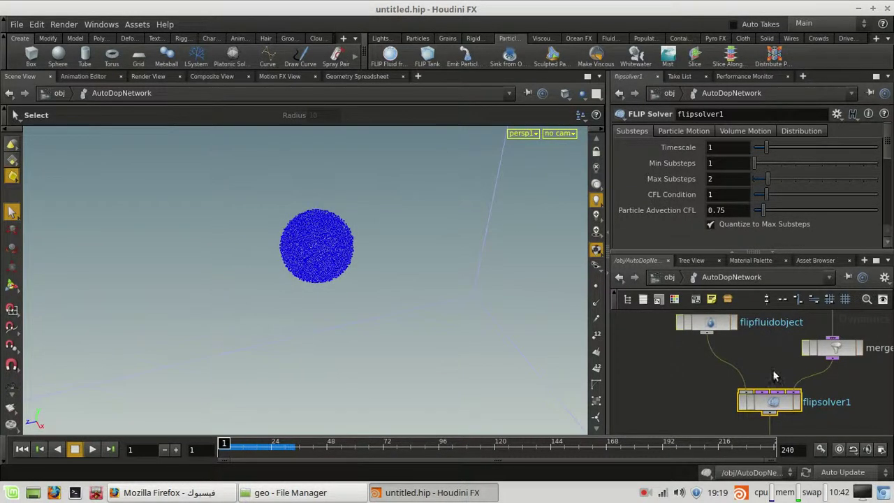
pyautogui.moveTo(775, 375); pyautogui.dragTo(779, 389, button='middle')
pyautogui.moveTo(750, 320); pyautogui.dragTo(637, 372)
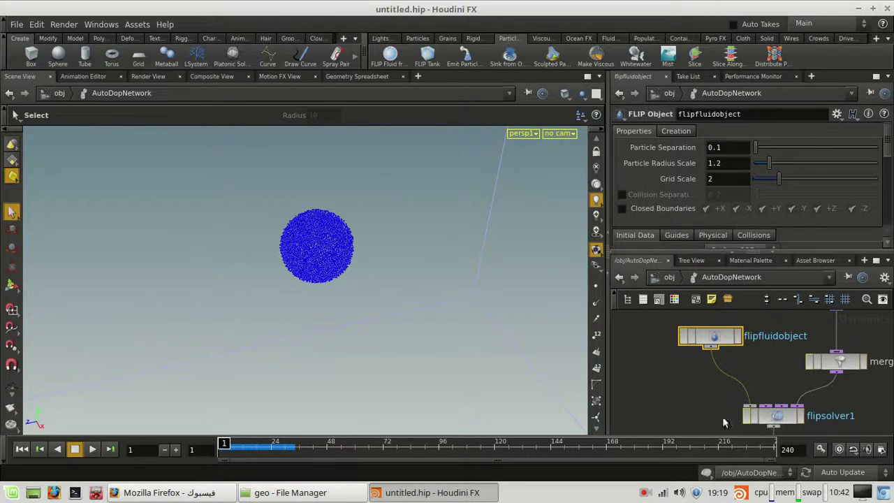
pyautogui.moveTo(710, 338); pyautogui.dragTo(672, 348)
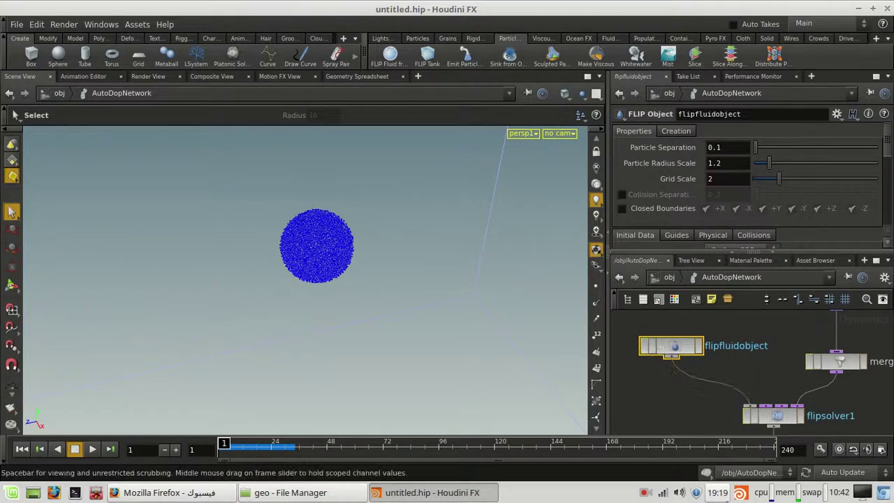
pyautogui.click(678, 150)
pyautogui.click(678, 149)
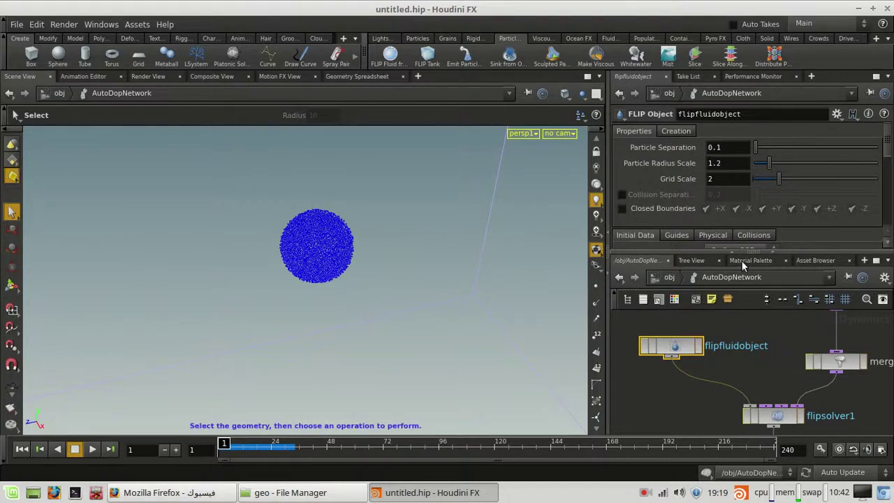
# Return to the object level, open sphereEmitter, and examine the node chain around create_surface_volume
pyautogui.click(669, 276)
pyautogui.doubleClick(741, 349)
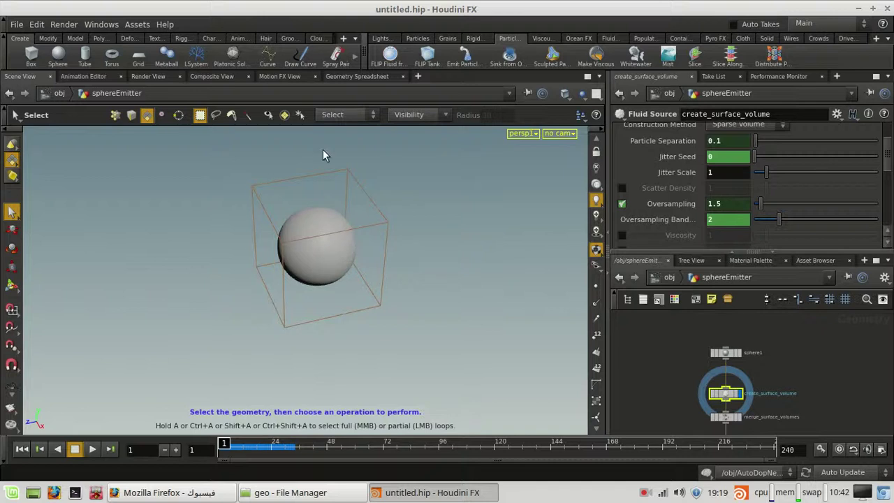
pyautogui.scroll(3, 709, 371)
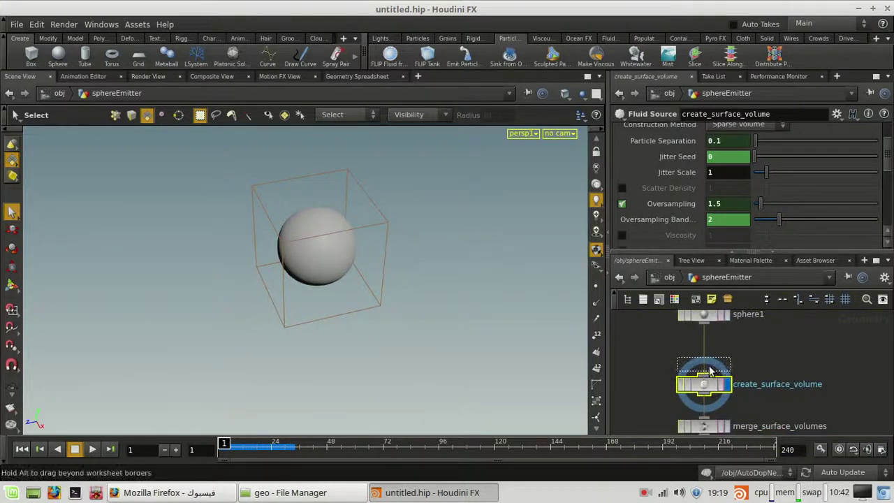
pyautogui.scroll(-3, 769, 364)
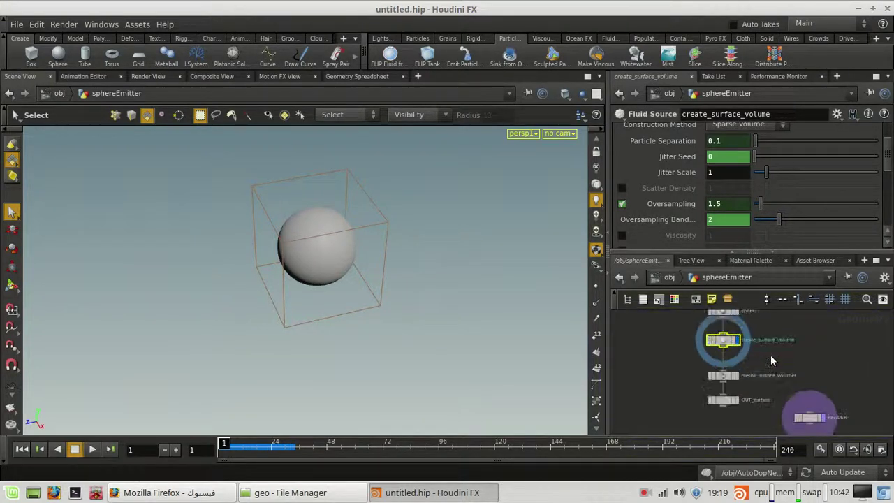
pyautogui.scroll(3, 772, 361)
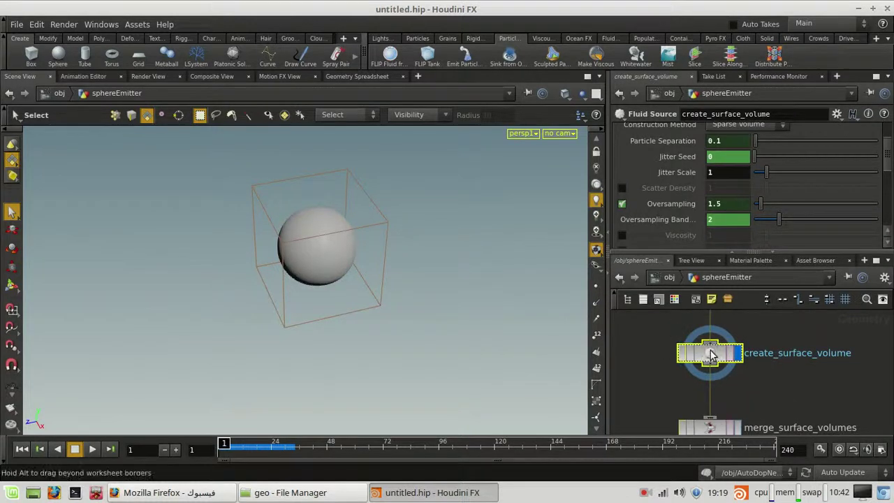
pyautogui.scroll(-4, 778, 393)
pyautogui.scroll(4, 773, 413)
pyautogui.moveTo(778, 397)
pyautogui.mouseDown(button='middle')
pyautogui.moveTo(775, 358)
pyautogui.moveTo(790, 408)
pyautogui.mouseUp(button='middle')
pyautogui.scroll(-3, 763, 404)
pyautogui.scroll(-4, 787, 383)
pyautogui.scroll(5, 731, 357)
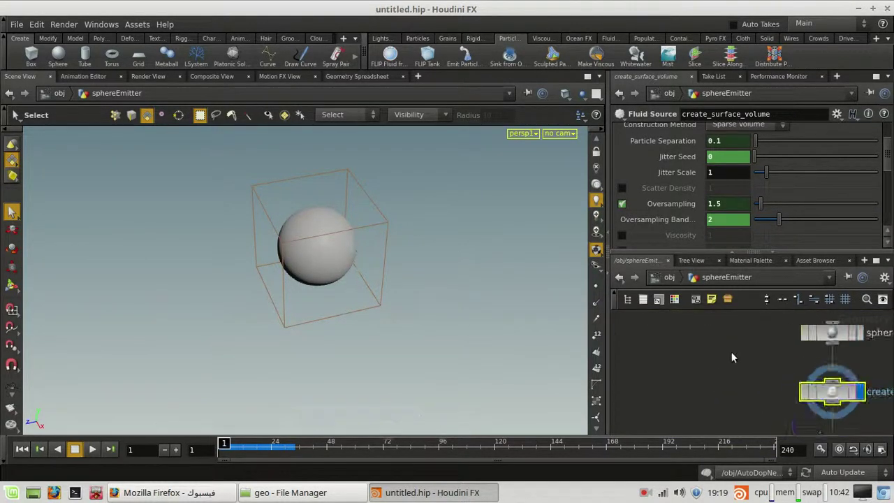
pyautogui.middleClick(743, 387)
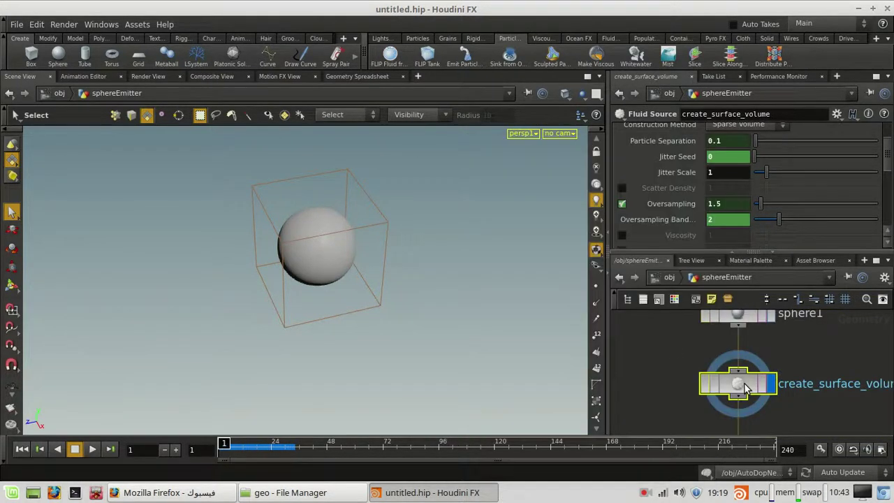
# Inspect the emitter sphere inside its bounding box and look through create_surface_volume's particle settings down to the rest attributes
pyautogui.moveTo(448, 243)
pyautogui.keyDown('alt'); pyautogui.mouseDown(button='middle')
pyautogui.moveTo(433, 279)
pyautogui.moveTo(432, 242)
pyautogui.mouseUp(button='middle'); pyautogui.keyUp('alt')
pyautogui.scroll(4, 436, 282)
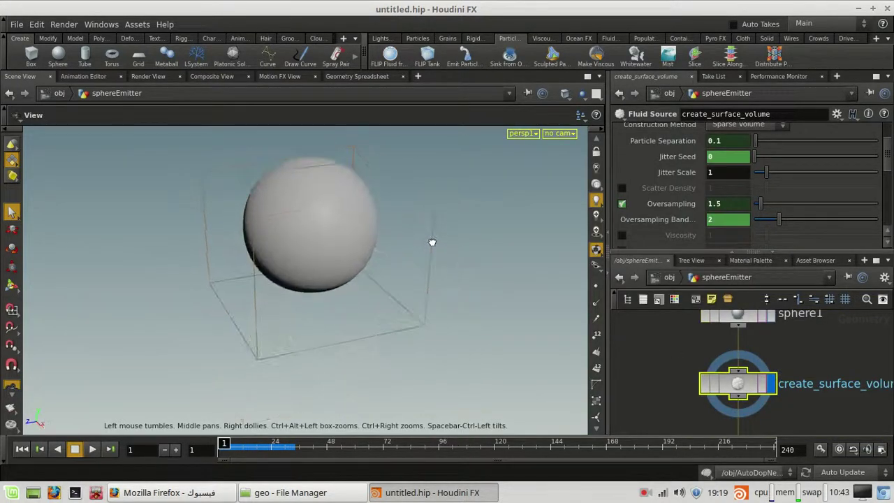
pyautogui.moveTo(432, 243); pyautogui.dragTo(467, 349)
pyautogui.press('s')
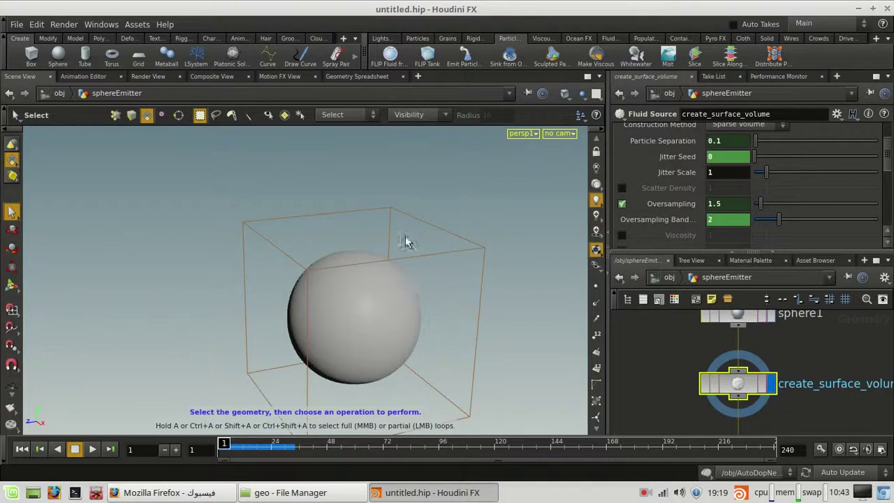
pyautogui.scroll(2, 747, 186)
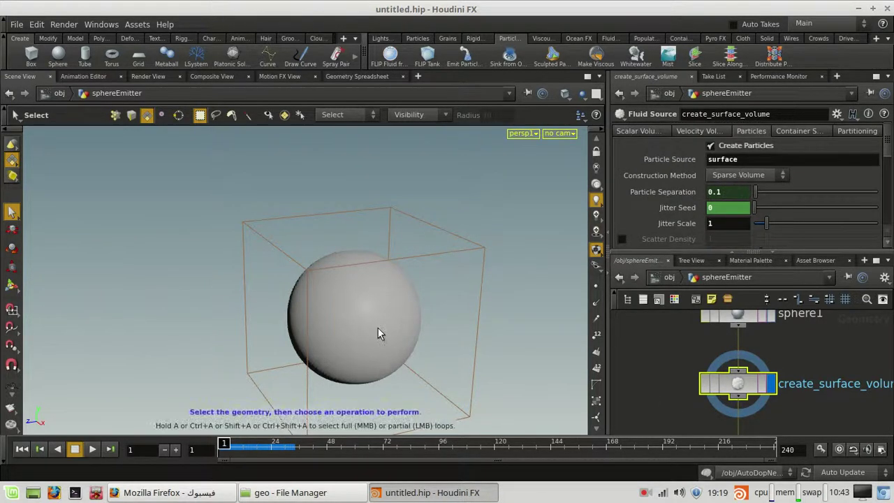
pyautogui.keyDown('alt'); pyautogui.moveTo(378, 327); pyautogui.dragTo(395, 290); pyautogui.keyUp('alt')
pyautogui.scroll(-3, 762, 190)
pyautogui.scroll(-2, 761, 189)
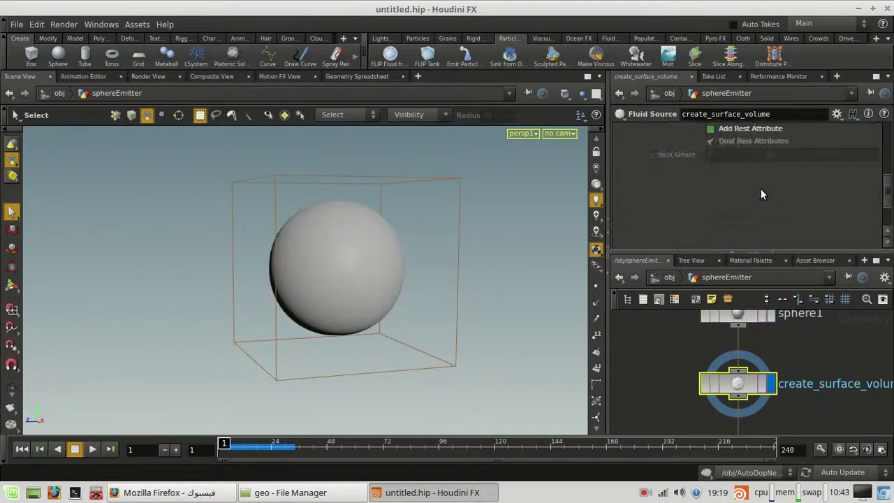
# Review create_surface_volume's velocity volume, particle, container and scalar volume settings, including Division Size and Border Value
pyautogui.scroll(5, 761, 189)
pyautogui.click(698, 130)
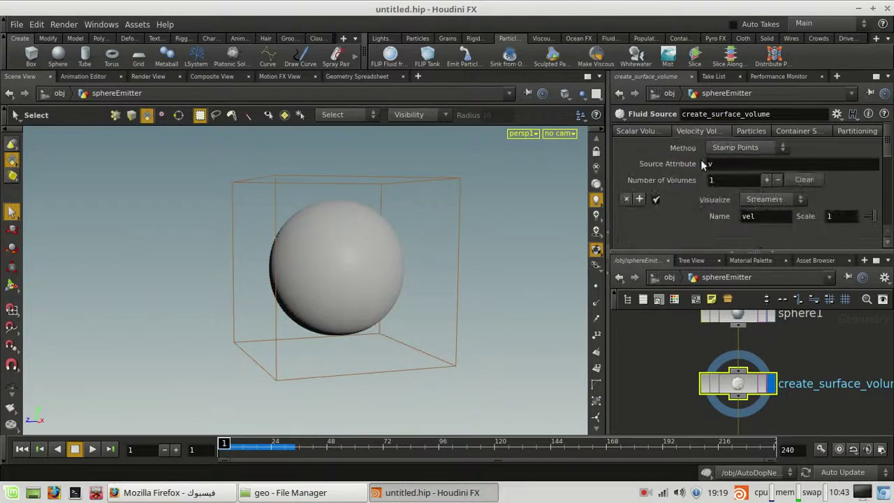
pyautogui.click(752, 131)
pyautogui.click(777, 132)
pyautogui.click(657, 132)
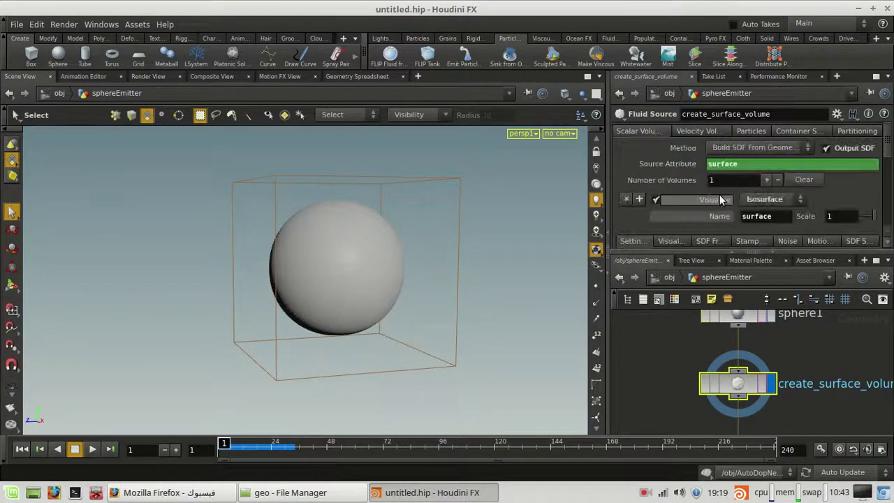
pyautogui.scroll(-2, 732, 179)
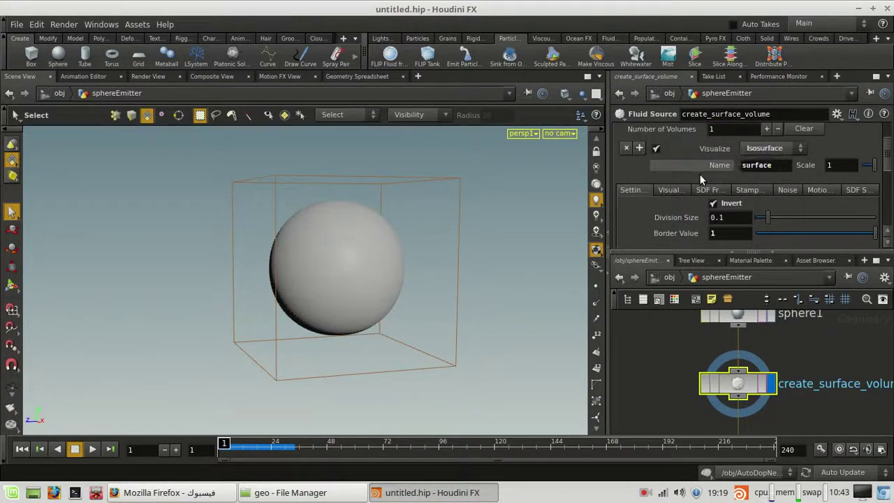
pyautogui.scroll(2, 387, 238)
# Switch the viewport to wireframe display and inspect the points filling the emitter sphere up close
pyautogui.hotkey('shift', 'w')
pyautogui.hotkey('shift', 'w')
pyautogui.scroll(3, 417, 233)
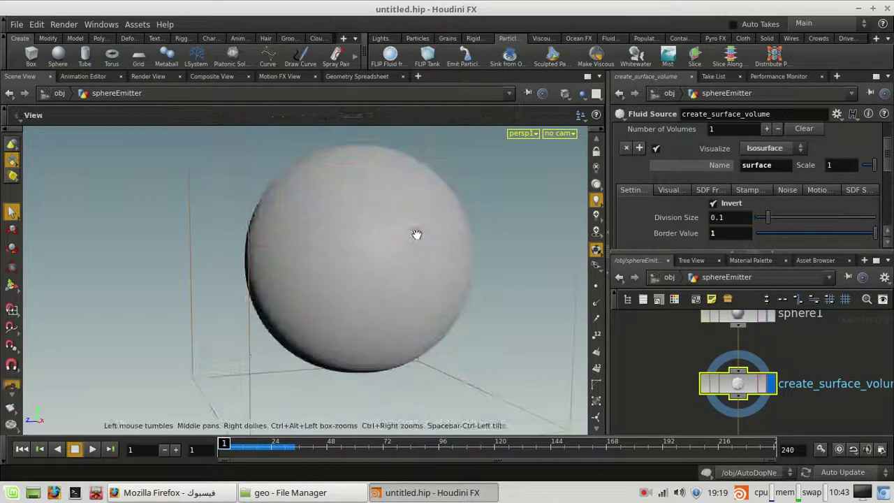
pyautogui.hotkey('shift', 'w')
pyautogui.scroll(5, 444, 220)
pyautogui.moveTo(445, 219); pyautogui.dragTo(427, 271, button='middle')
pyautogui.scroll(3, 431, 262)
pyautogui.scroll(-3, 391, 265)
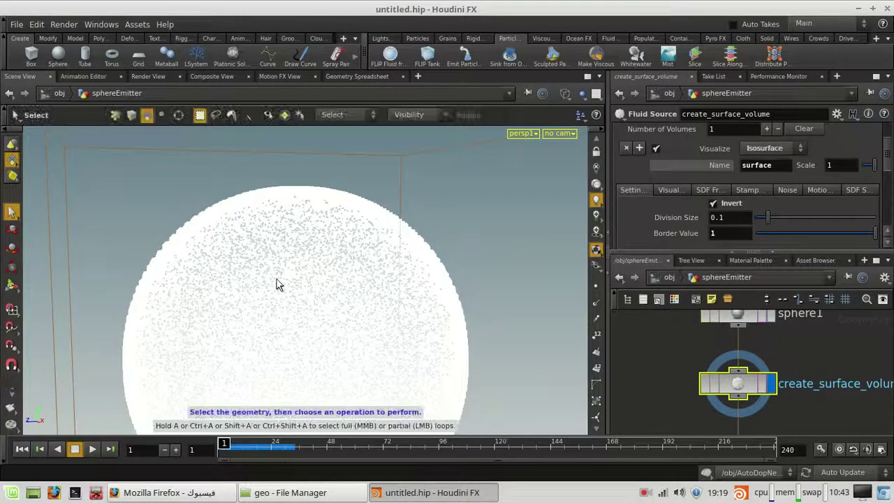
pyautogui.scroll(-3, 300, 255)
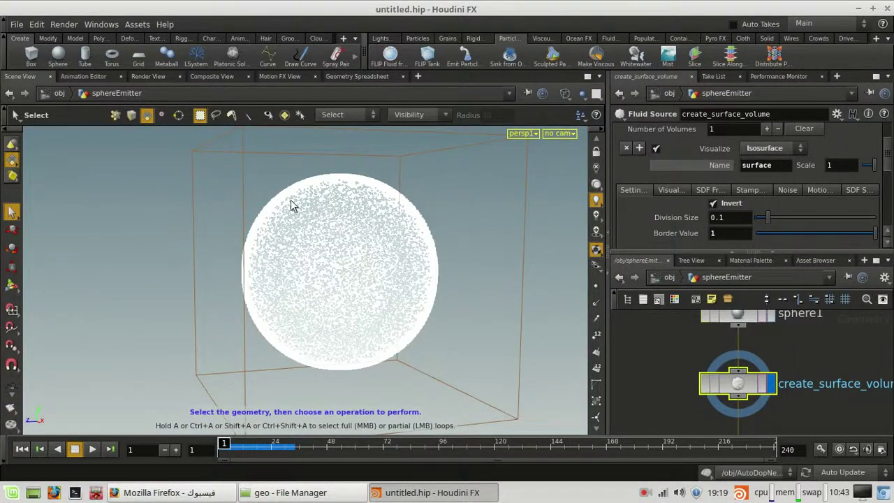
# Return the viewport to shaded display and view the whole sphere with its bounding box
pyautogui.press('w')
pyautogui.press('w')
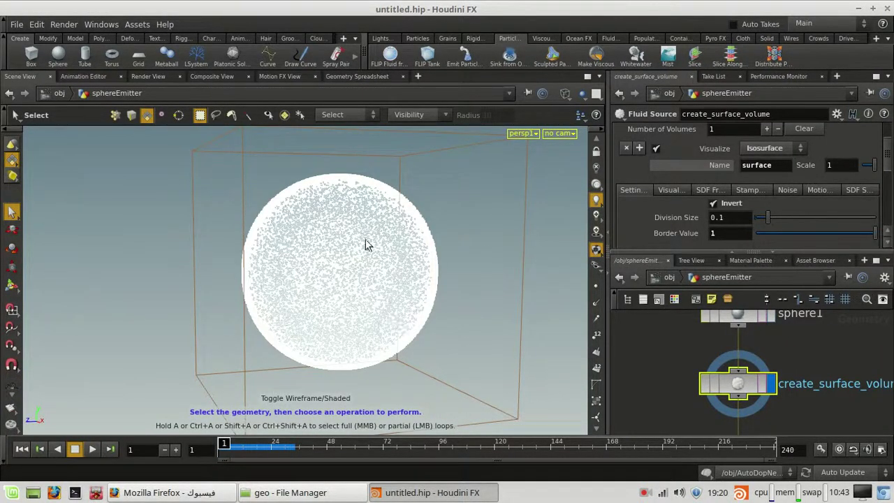
pyautogui.scroll(-3, 360, 259)
pyautogui.press('w')
pyautogui.scroll(-3, 360, 259)
pyautogui.moveTo(350, 323); pyautogui.dragTo(319, 323)
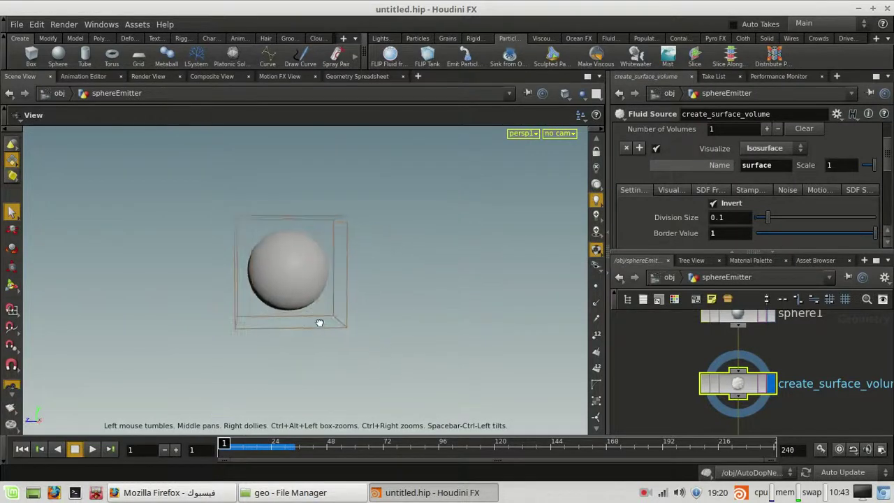
pyautogui.moveTo(321, 322); pyautogui.dragTo(355, 292, button='middle')
pyautogui.scroll(3, 412, 286)
pyautogui.scroll(-1, 788, 384)
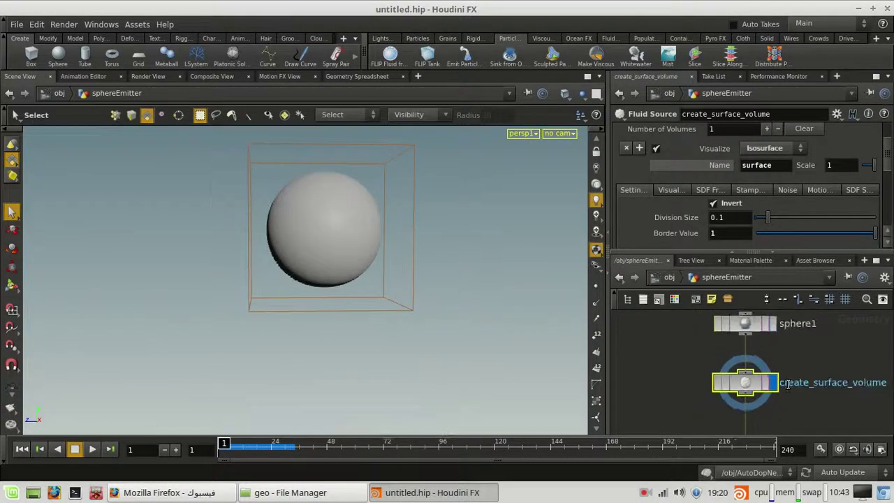
# Reopen create_surface_volume's particle settings and compare them with a closer view of the sphere
pyautogui.scroll(-3, 788, 384)
pyautogui.moveTo(829, 410); pyautogui.dragTo(787, 386, button='middle')
pyautogui.scroll(2, 762, 153)
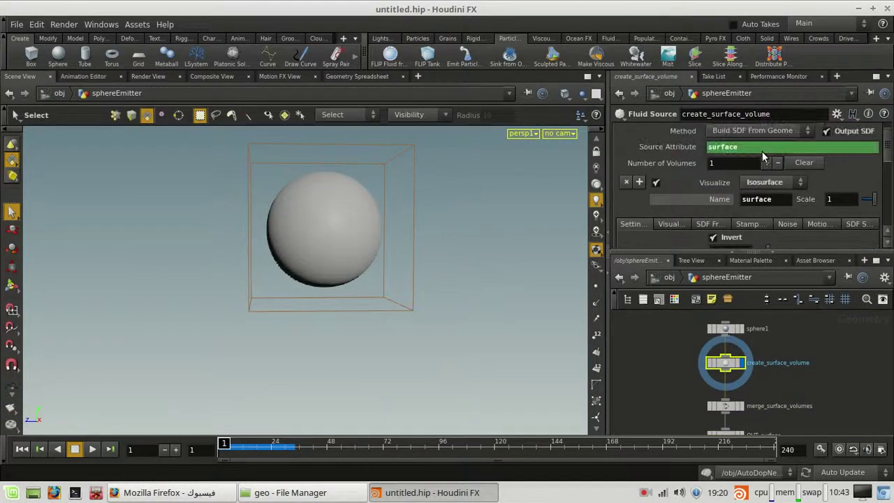
pyautogui.scroll(1, 762, 151)
pyautogui.click(751, 131)
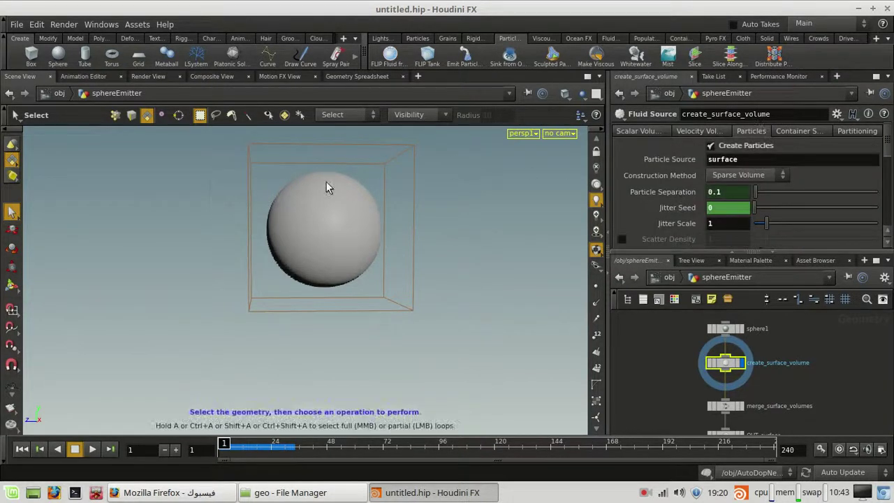
pyautogui.scroll(4, 337, 193)
pyautogui.moveTo(369, 209); pyautogui.dragTo(364, 247, button='middle')
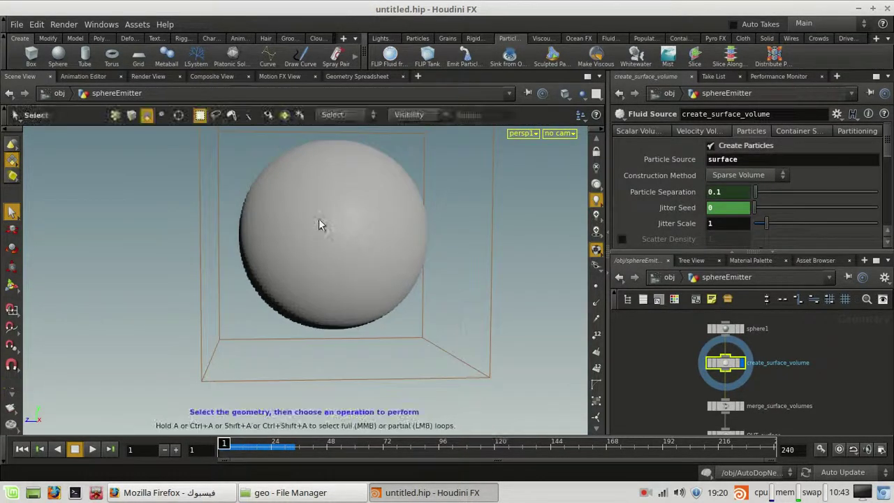
# Reveal the channel expression behind create_surface_volume's Particle Separation
pyautogui.click(715, 199)
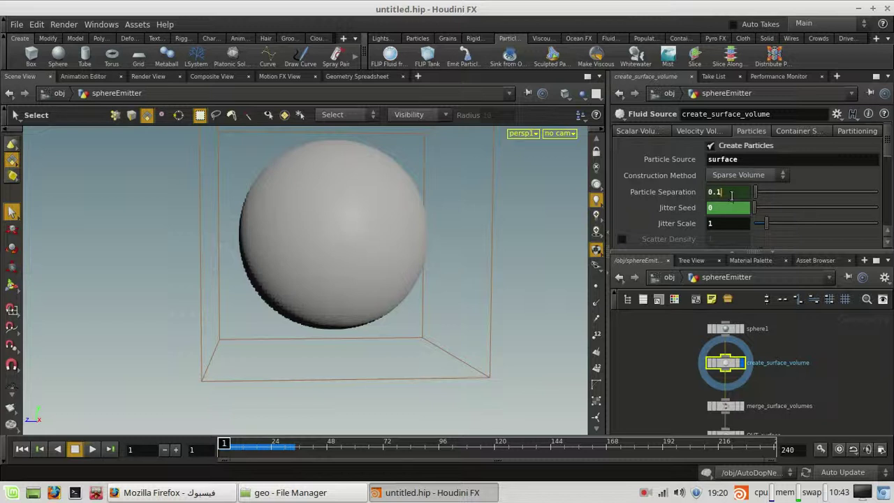
pyautogui.press('Return')
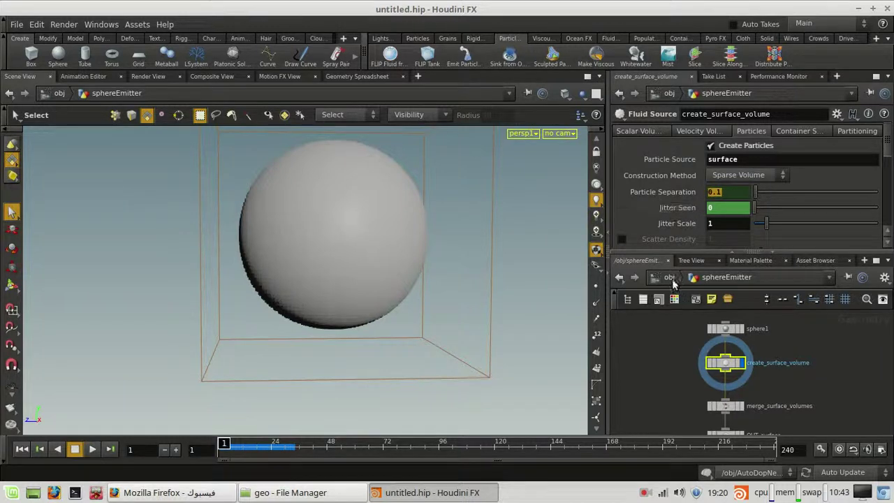
pyautogui.click(667, 193)
pyautogui.click(739, 179)
pyautogui.click(739, 180)
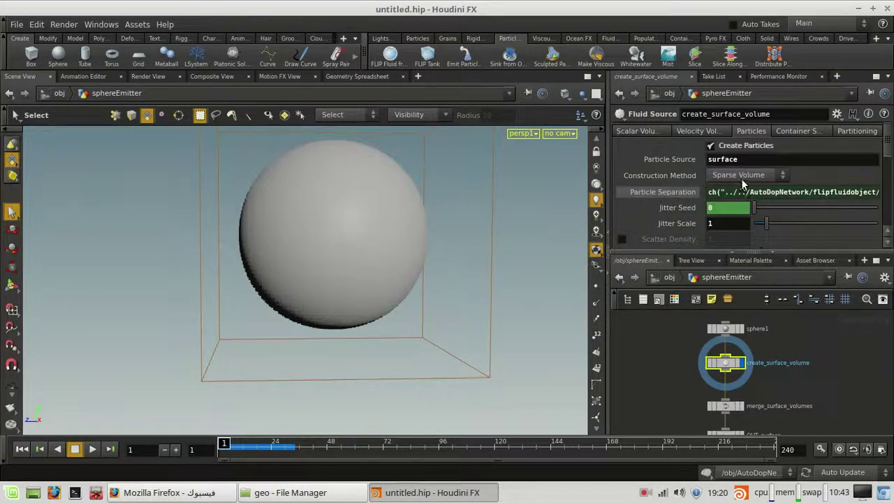
# Switch create_surface_volume's Particle Separation from its channel expression back to the evaluated value
pyautogui.moveTo(762, 192); pyautogui.dragTo(601, 201)
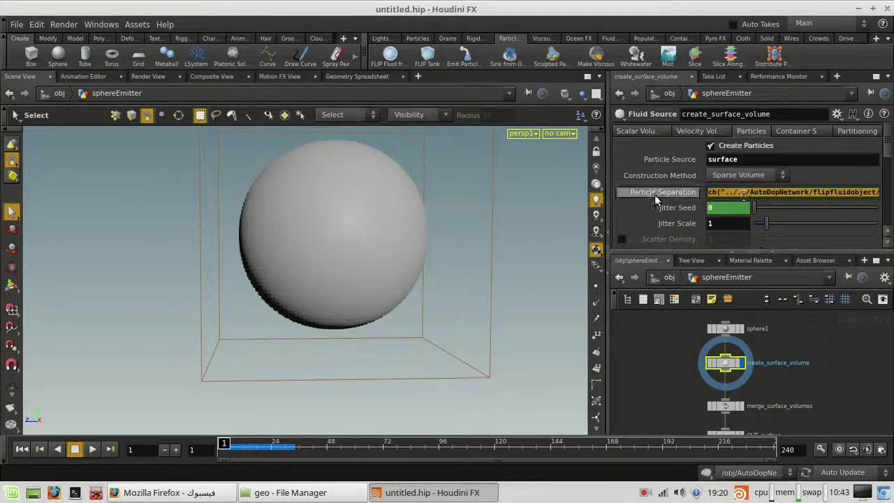
pyautogui.click(821, 345)
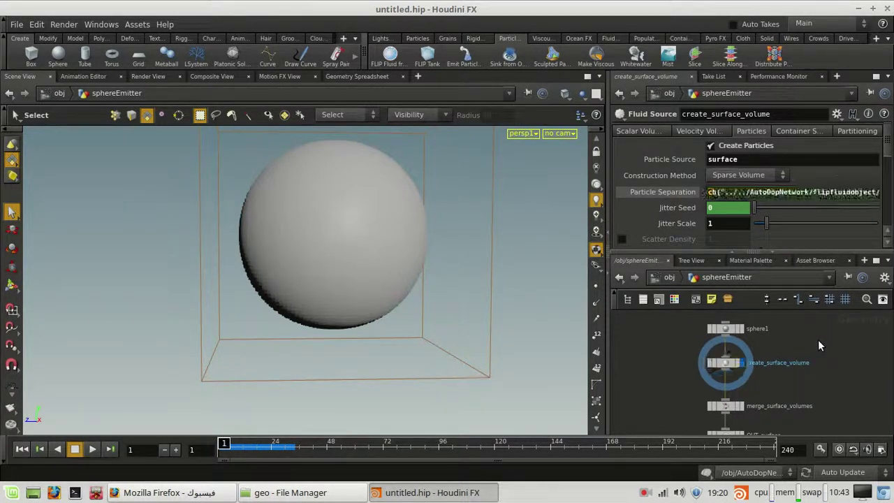
pyautogui.click(681, 196)
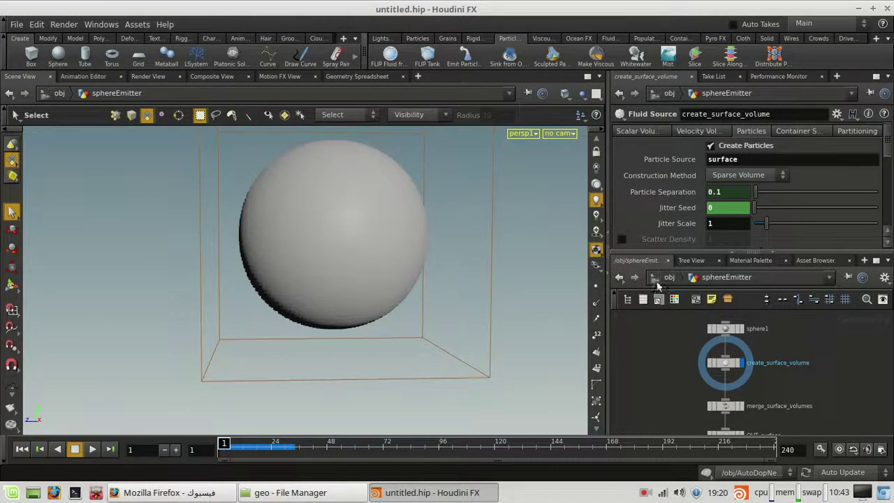
# Return to the object level and open the contents of AutoDopNetwork
pyautogui.scroll(2, 736, 381)
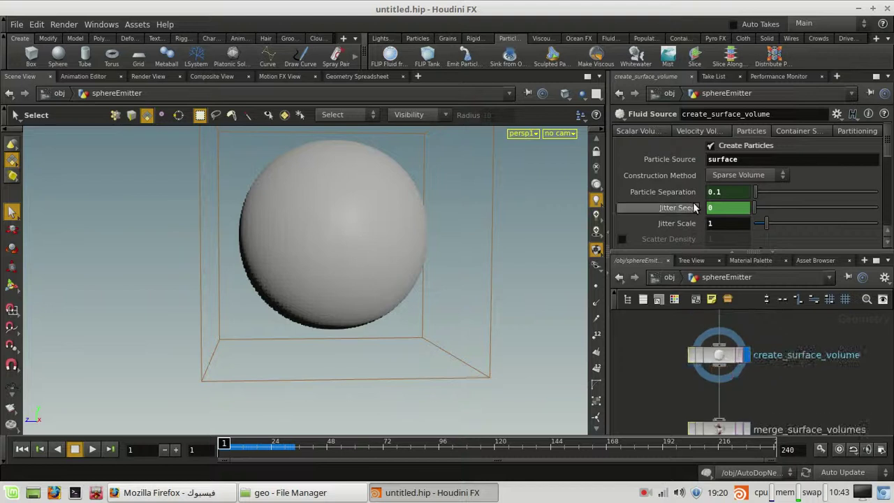
pyautogui.click(803, 431)
pyautogui.click(667, 278)
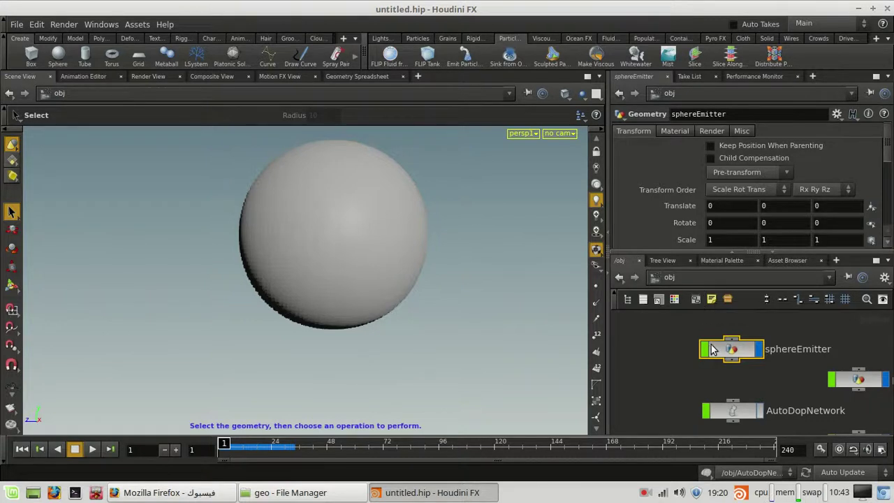
pyautogui.click(726, 388)
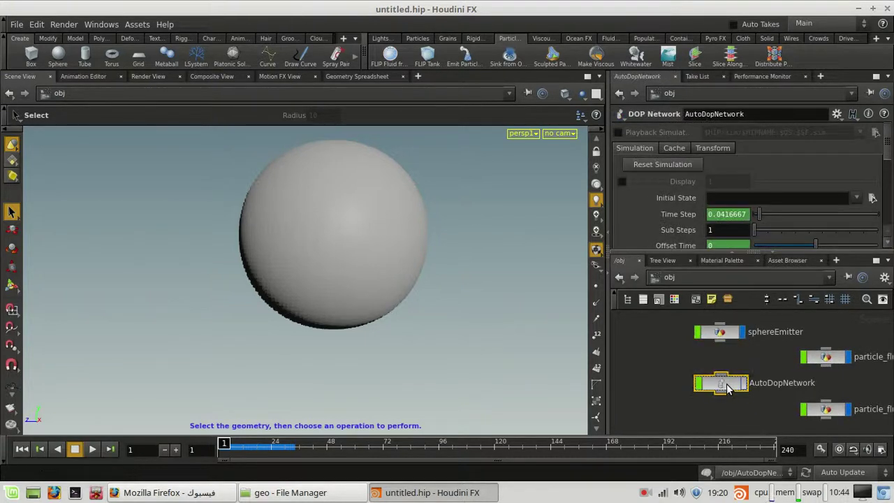
pyautogui.doubleClick(727, 386)
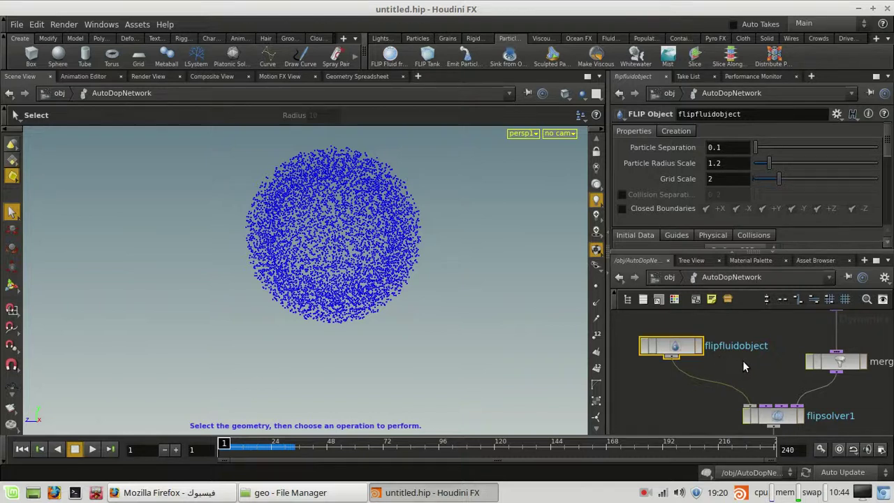
# Review flipfluidobject's Particle Separation, Particle Radius Scale and Grid Scale settings
pyautogui.scroll(-2, 743, 361)
pyautogui.scroll(-3, 736, 167)
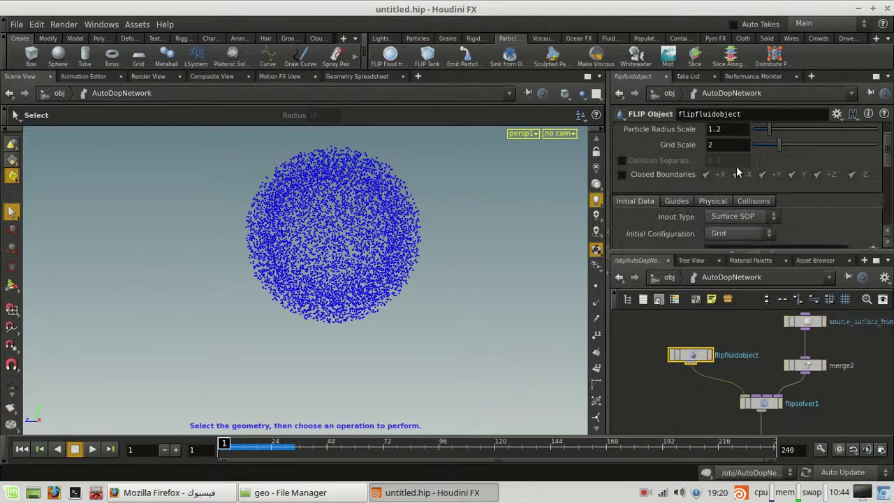
pyautogui.scroll(2, 737, 174)
pyautogui.scroll(1, 762, 188)
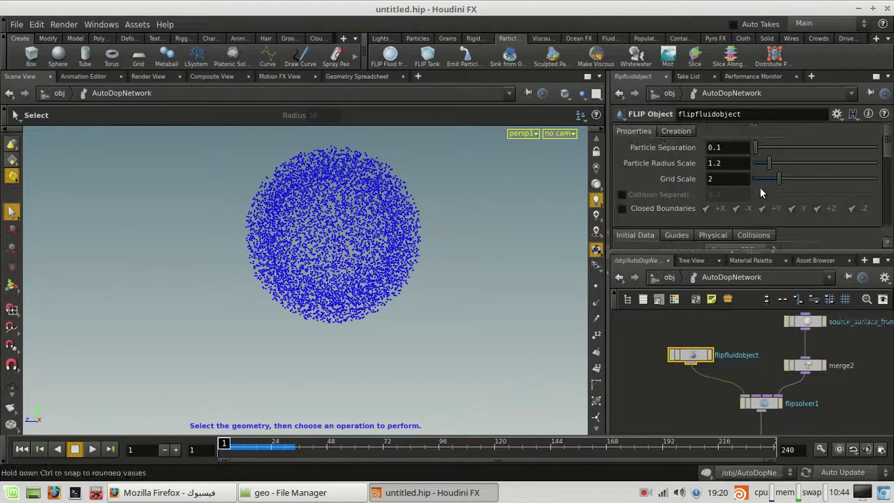
pyautogui.moveTo(671, 150)
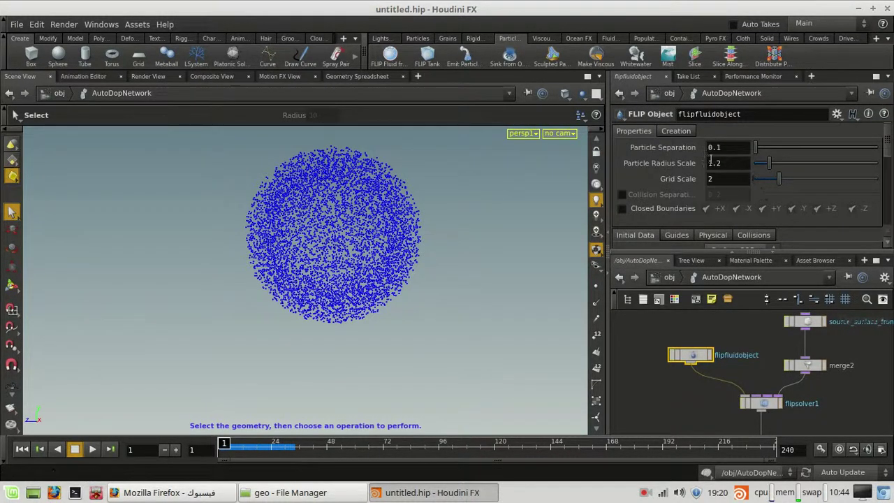
pyautogui.moveTo(664, 166)
pyautogui.moveTo(727, 144); pyautogui.dragTo(666, 176)
pyautogui.click(669, 409)
# Set flipfluidobject's Particle Separation to 0.01 and check its node information before and after the change
pyautogui.middleClick(695, 356)
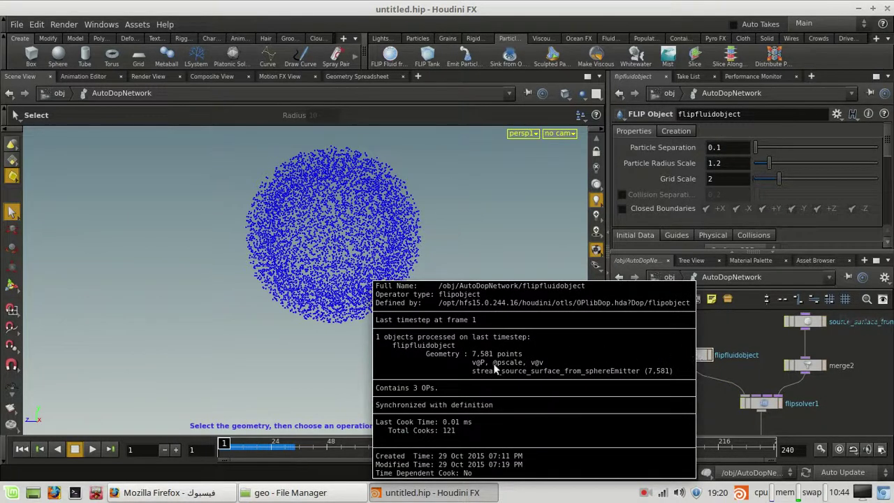
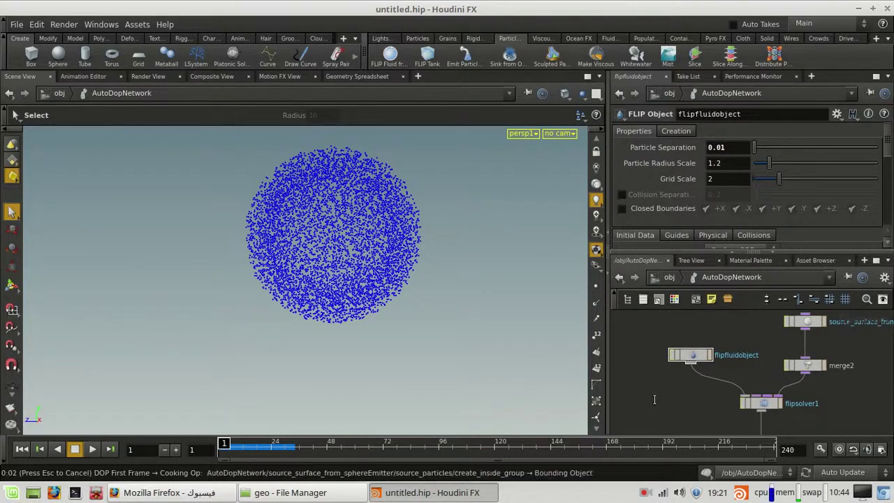
pyautogui.scroll(2, 688, 367)
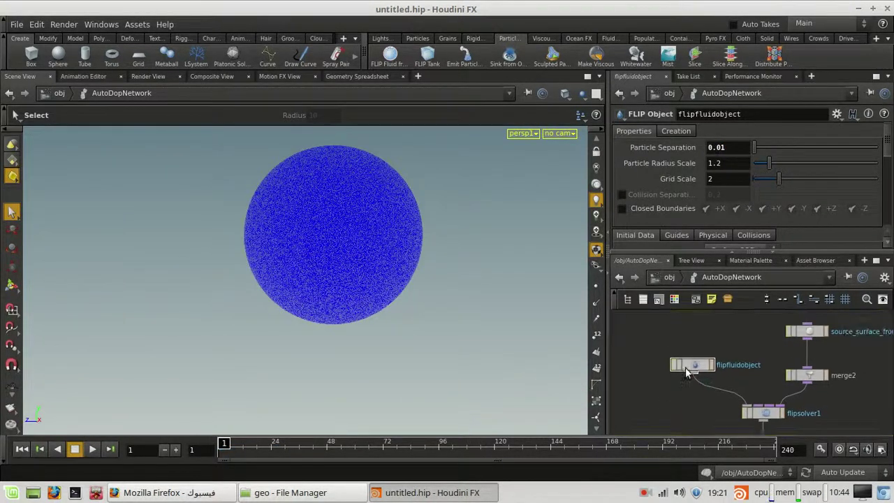
pyautogui.middleClick(657, 359)
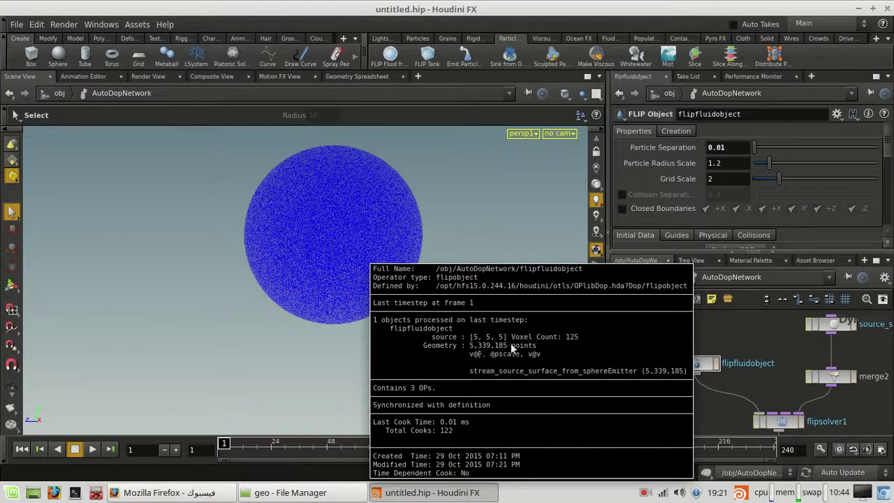
# Examine the dense particle sphere up close and from a distance, including the surrounding simulation boundary
pyautogui.scroll(4, 297, 256)
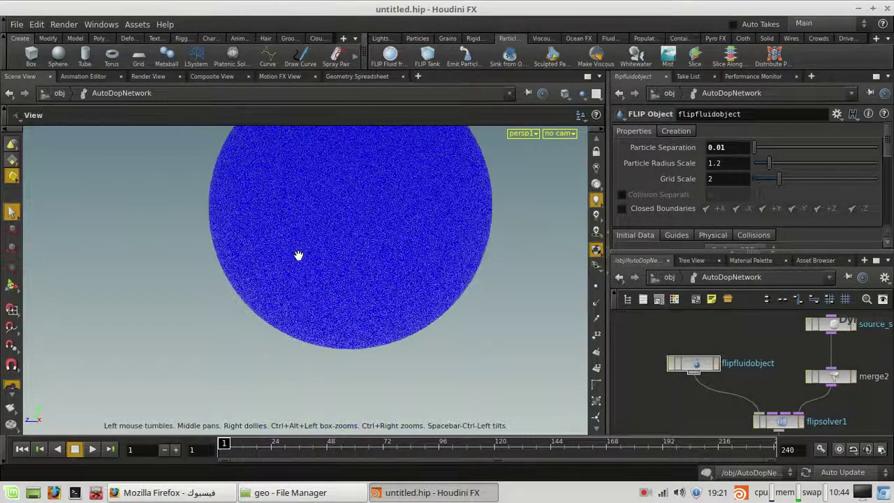
pyautogui.moveTo(312, 223); pyautogui.dragTo(276, 333, button='middle')
pyautogui.scroll(-6, 282, 339)
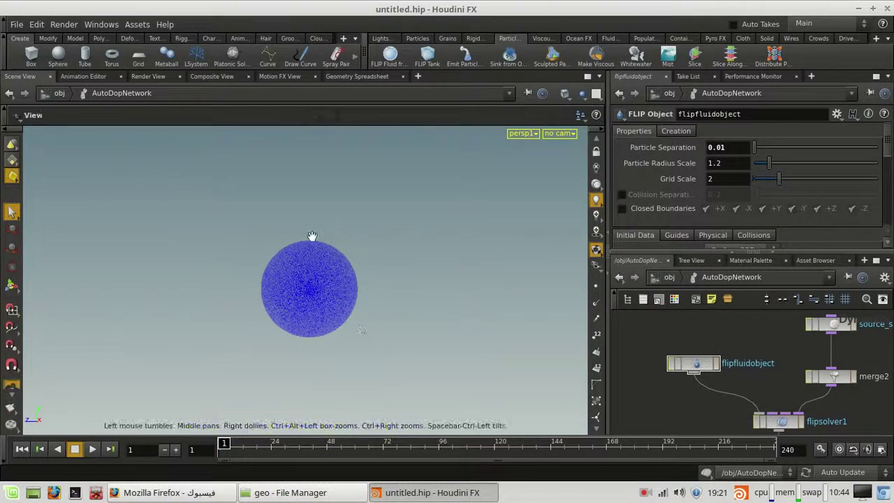
pyautogui.scroll(-6, 313, 245)
pyautogui.moveTo(200, 283); pyautogui.dragTo(214, 340)
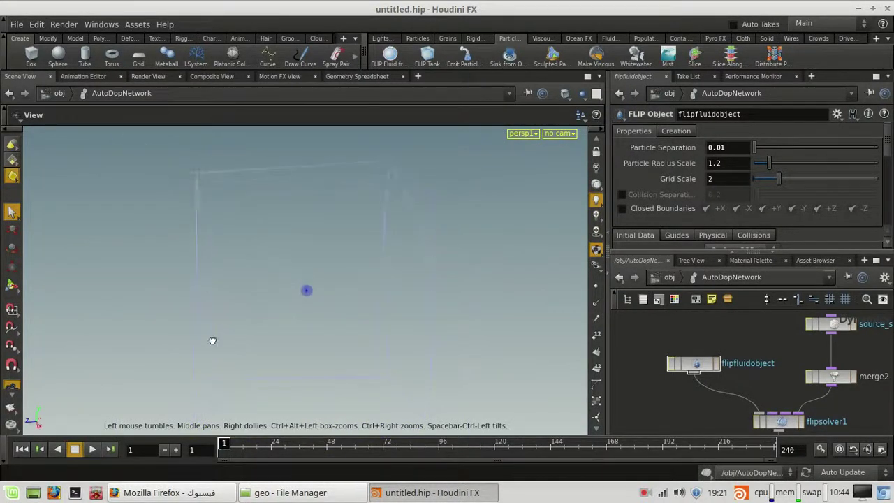
pyautogui.press('s')
pyautogui.press('space')
pyautogui.scroll(7, 261, 326)
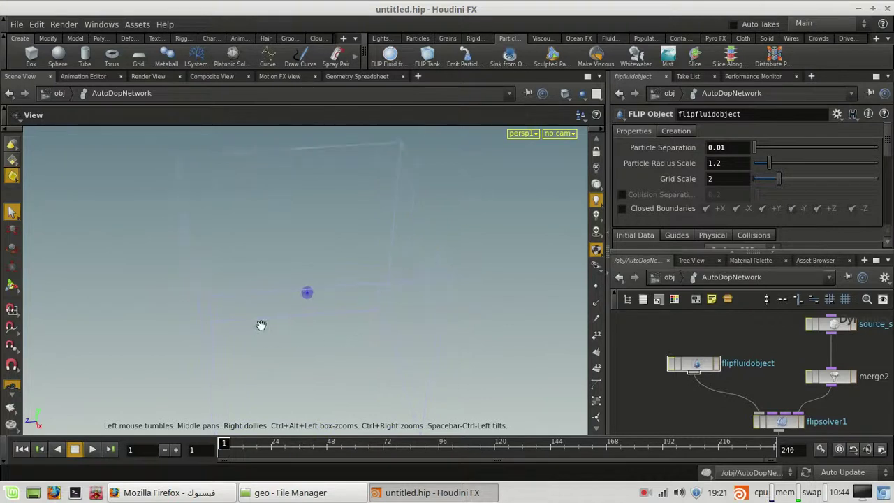
pyautogui.moveTo(336, 347); pyautogui.dragTo(387, 309, button='middle')
pyautogui.scroll(3, 378, 272)
pyautogui.scroll(3, 413, 261)
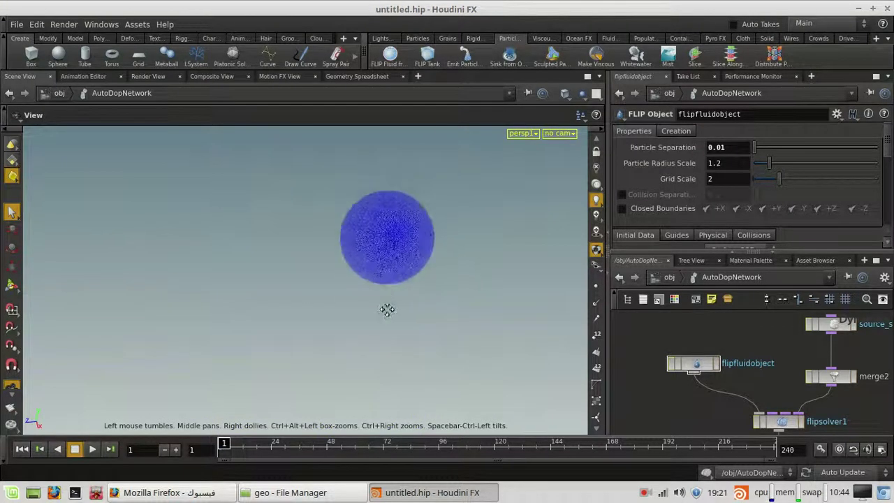
pyautogui.scroll(3, 387, 310)
pyautogui.moveTo(423, 265); pyautogui.dragTo(361, 336, button='middle')
pyautogui.scroll(3, 412, 300)
pyautogui.press('s')
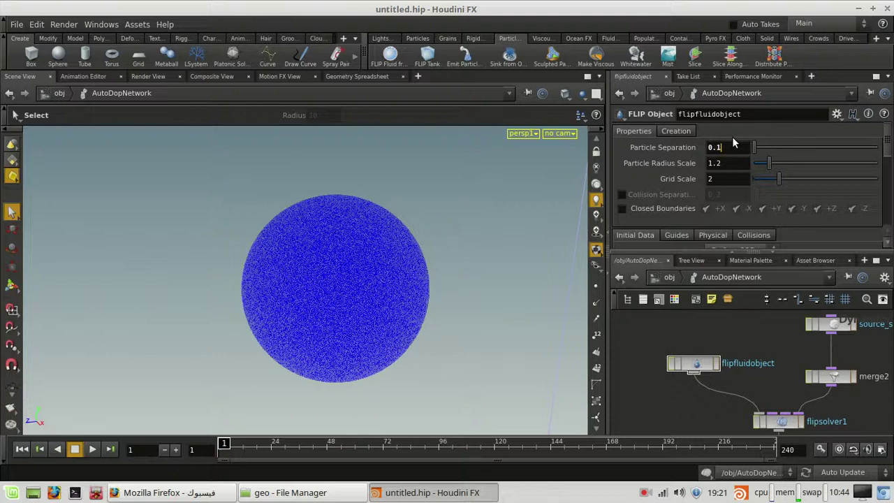
# Set flipfluidobject's Particle Separation to 0.1 and view the resulting particle sphere
pyautogui.press('Return')
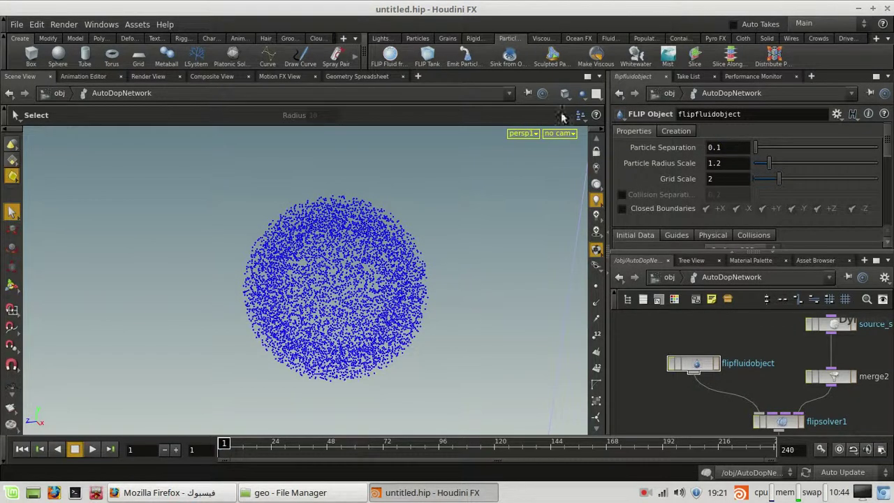
pyautogui.keyDown('alt'); pyautogui.moveTo(329, 299); pyautogui.dragTo(447, 324, button='right'); pyautogui.keyUp('alt')
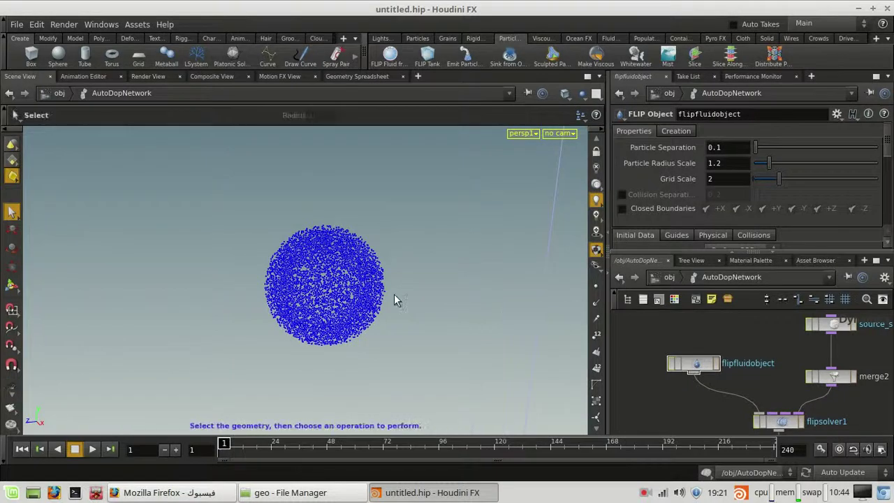
pyautogui.moveTo(395, 300); pyautogui.dragTo(355, 273)
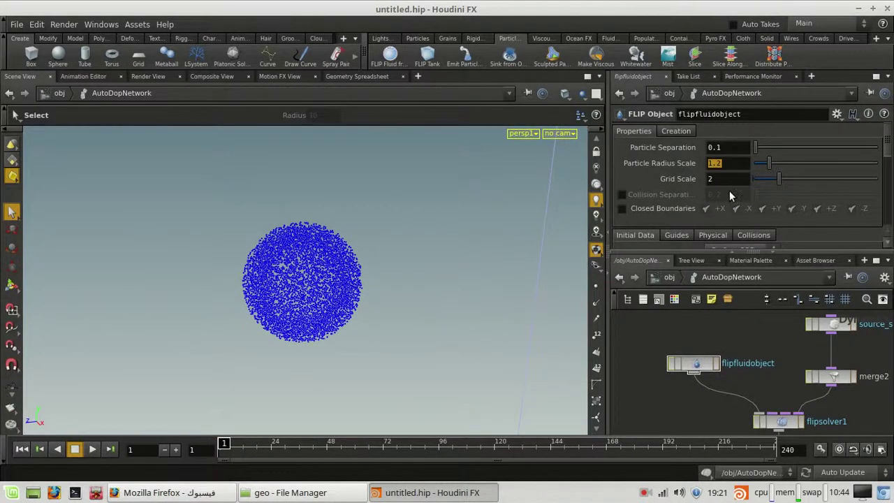
# Review flipfluidobject's initial data settings, including the input type, initial configuration, SOP path and jitter
pyautogui.scroll(-5, 732, 194)
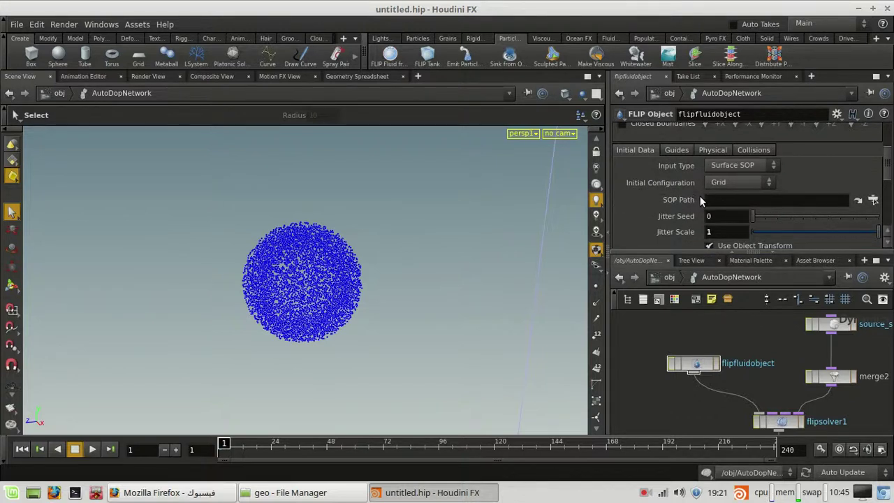
pyautogui.scroll(-2, 702, 199)
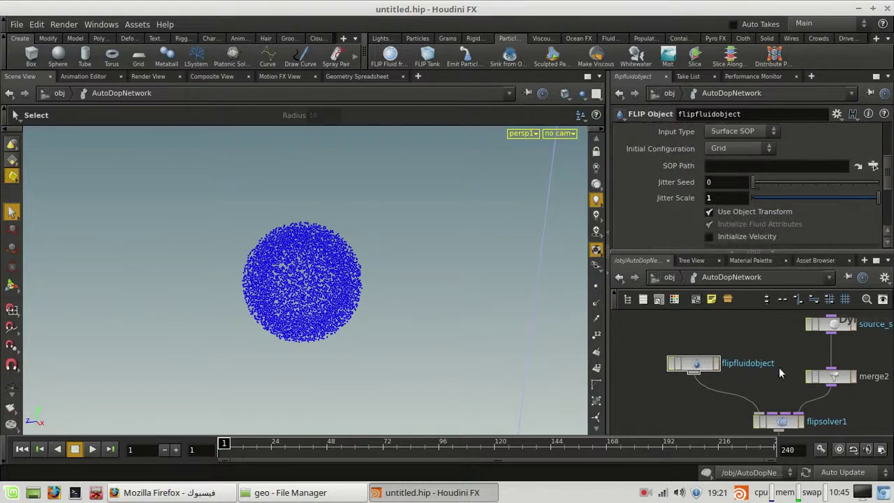
pyautogui.scroll(-1, 781, 373)
pyautogui.scroll(-2, 733, 233)
pyautogui.scroll(6, 737, 224)
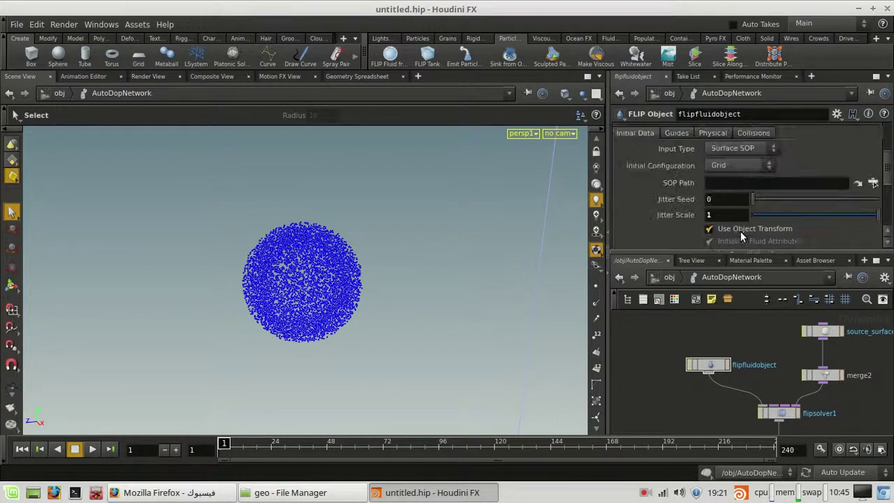
# Open flipfluidobject's guide visualization options and toggle the Particles guide off and on again
pyautogui.click(676, 167)
pyautogui.click(702, 168)
pyautogui.click(675, 167)
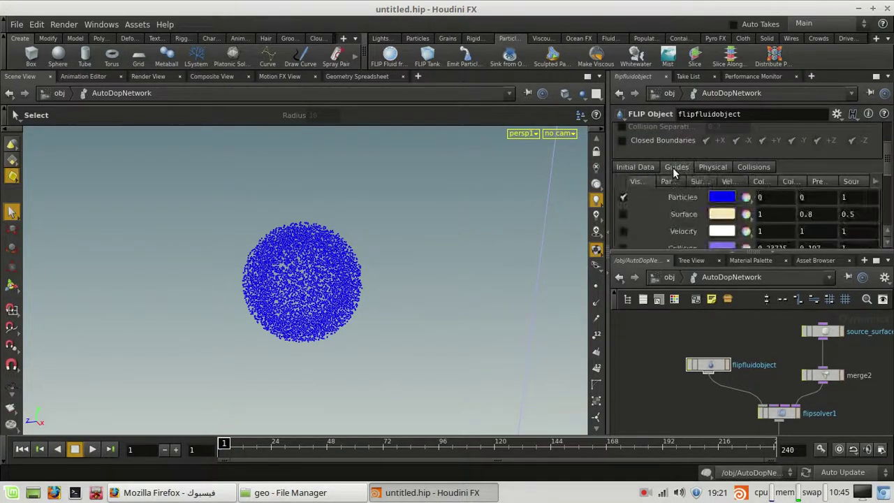
pyautogui.scroll(-4, 650, 189)
pyautogui.press('space')
pyautogui.scroll(3, 342, 262)
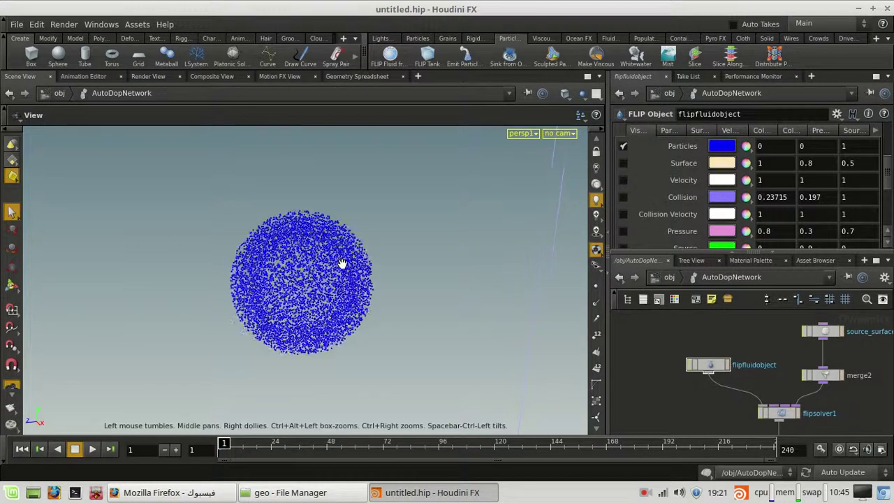
pyautogui.click(623, 145)
pyautogui.click(623, 145)
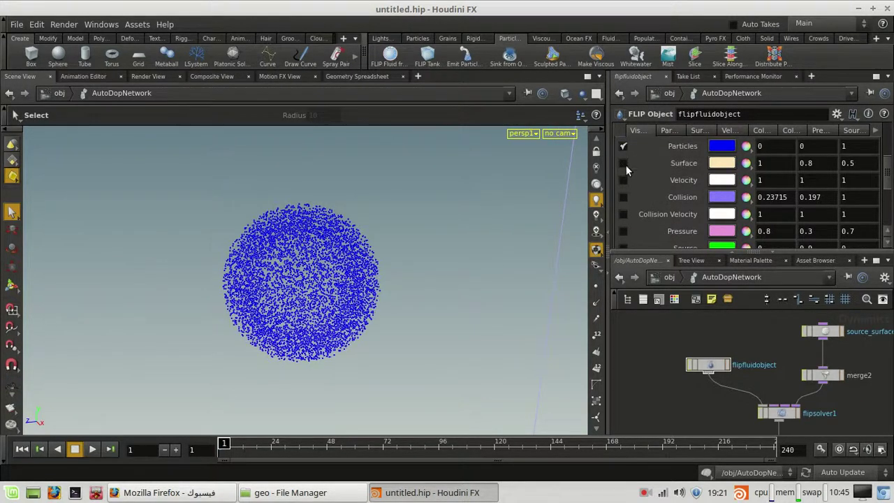
# Enable flipfluidobject's Surface guide and advance to frame 6 to examine the fluid's surface mesh
pyautogui.press('space')
pyautogui.scroll(2, 295, 305)
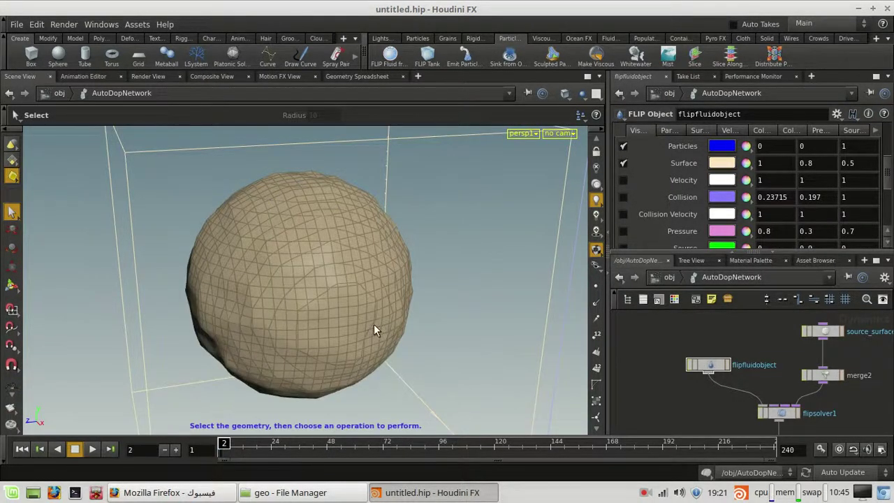
pyautogui.press('space')
pyautogui.scroll(-4, 308, 269)
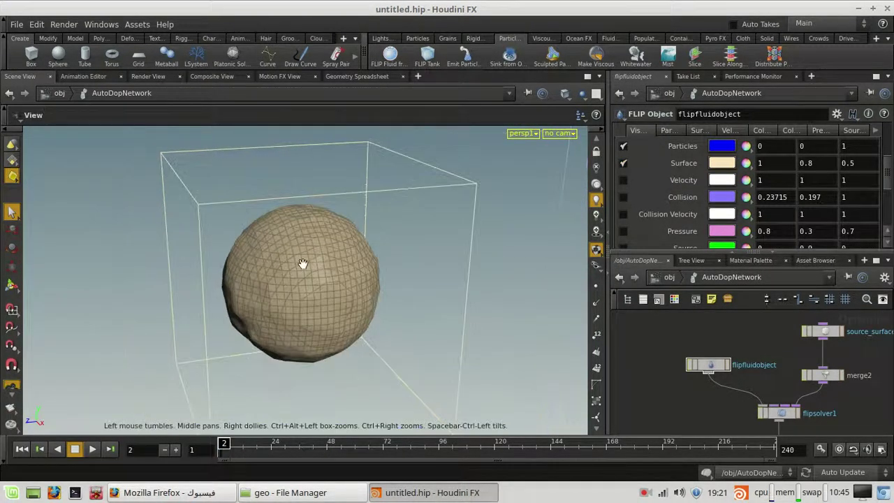
pyautogui.press('Right')
pyautogui.press('Right')
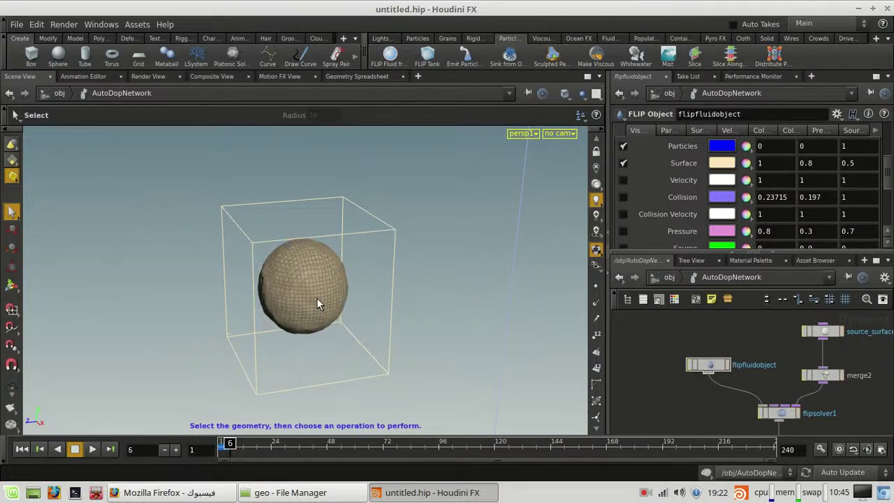
# Step back to frame 1 and disable flipfluidobject's Surface guide
pyautogui.press('Left')
pyautogui.press('Left')
pyautogui.press('Left')
pyautogui.press('Left')
pyautogui.press('Left')
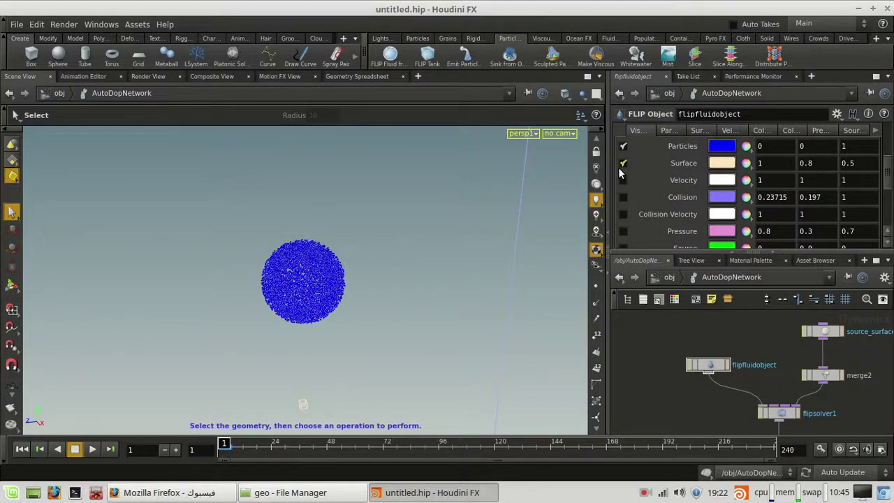
pyautogui.click(623, 163)
# Preview flipfluidobject's Velocity guide on the fluid and turn it off again
pyautogui.click(623, 181)
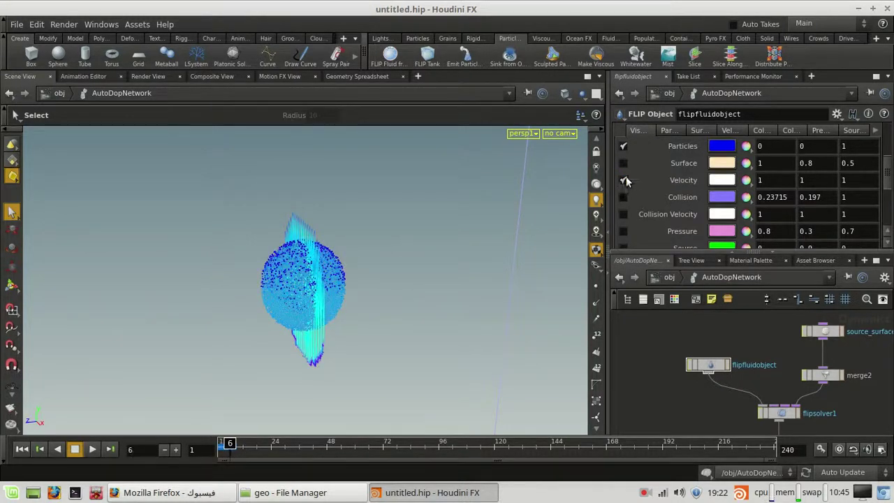
pyautogui.click(623, 181)
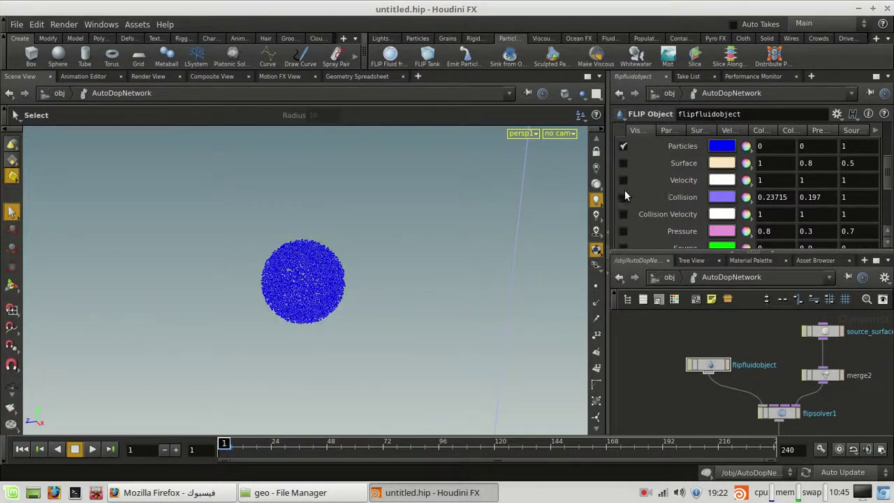
# Preview flipfluidobject's Collision guide while the simulation advances and turn it off again
pyautogui.click(623, 197)
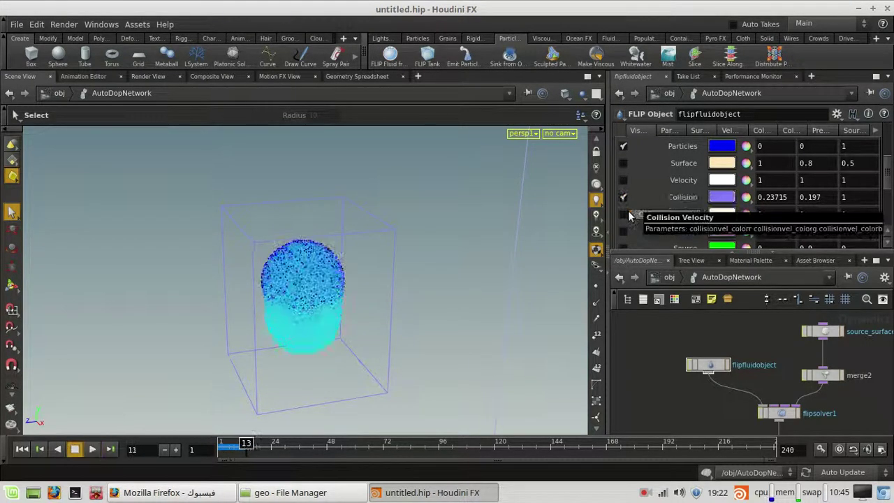
pyautogui.click(623, 197)
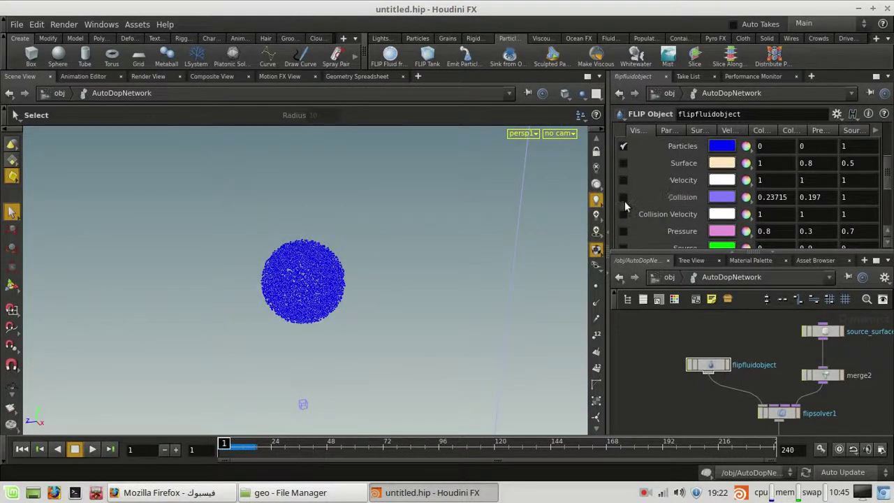
pyautogui.scroll(-4, 627, 196)
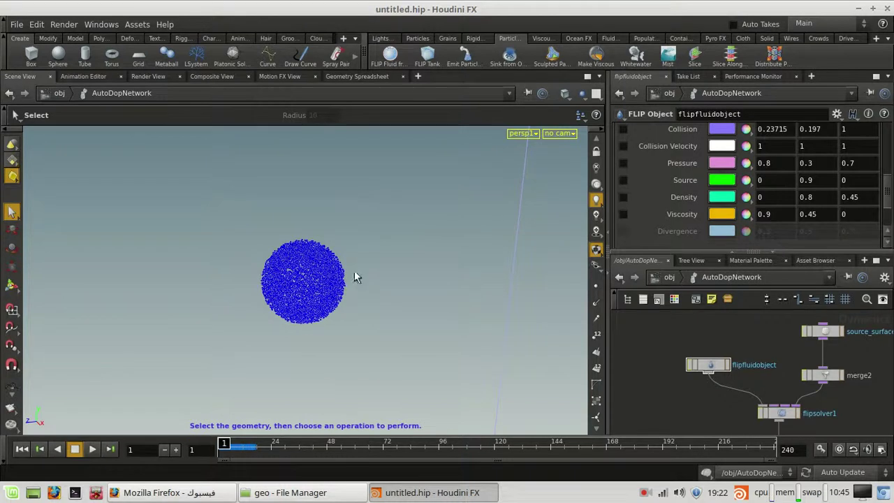
# Examine the emitted particle sphere and the surrounding bounding box from a distance and close up
pyautogui.press('Escape')
pyautogui.scroll(-8, 354, 270)
pyautogui.scroll(-6, 355, 271)
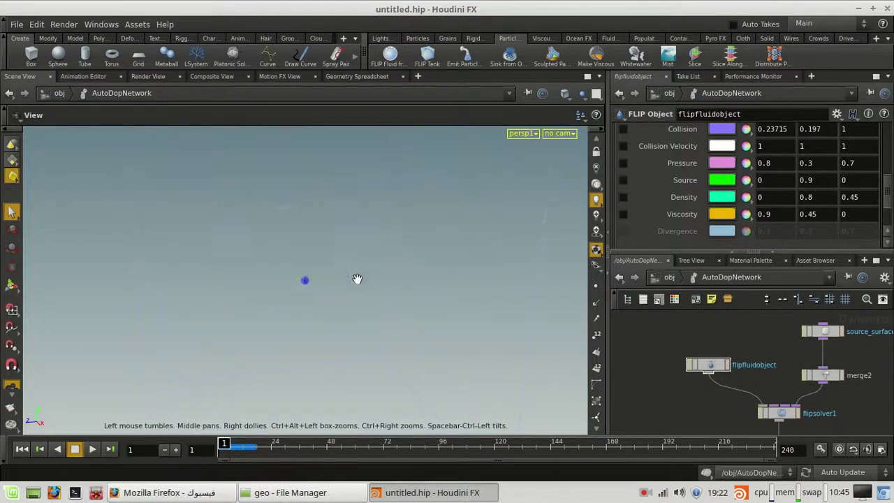
pyautogui.moveTo(358, 280); pyautogui.dragTo(473, 294)
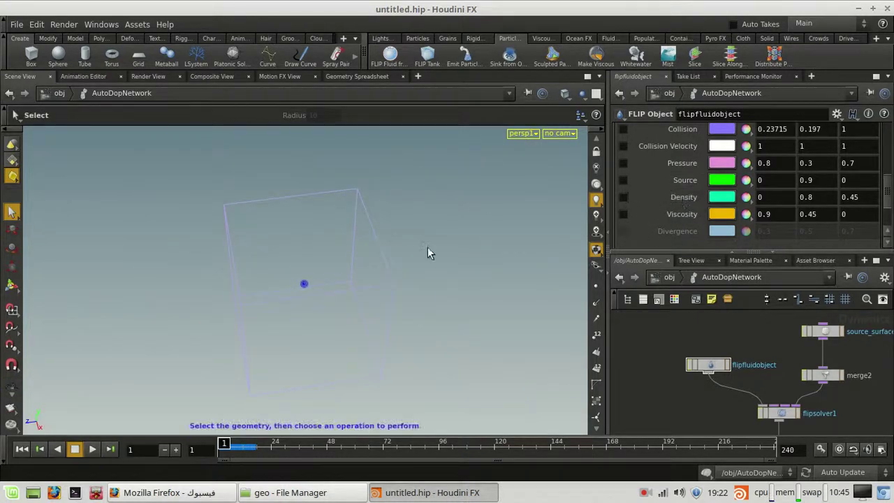
pyautogui.press('Escape')
pyautogui.scroll(8, 328, 269)
pyautogui.scroll(4, 358, 292)
pyautogui.moveTo(358, 292); pyautogui.dragTo(411, 285, button='middle')
pyautogui.scroll(3, 433, 253)
pyautogui.scroll(3, 520, 283)
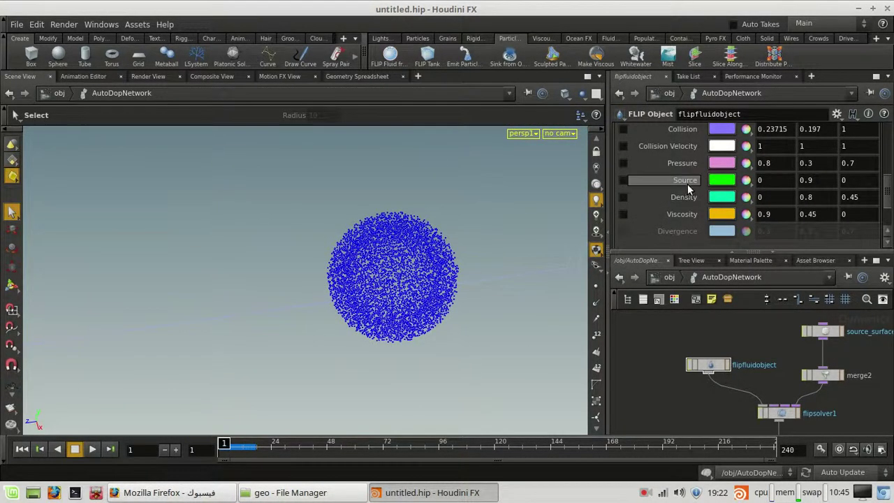
# Preview flipfluidobject's Source guide and Pressure guide one after the other, turning each off again
pyautogui.click(624, 180)
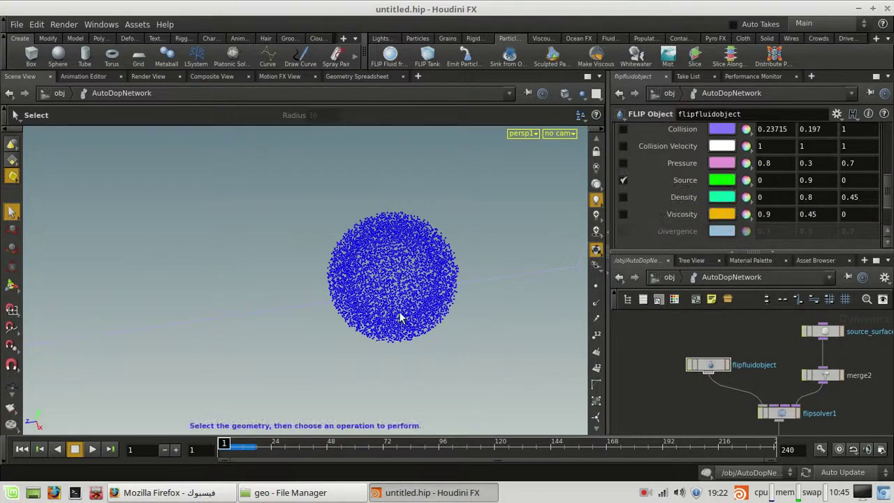
pyautogui.click(624, 181)
pyautogui.scroll(1, 626, 169)
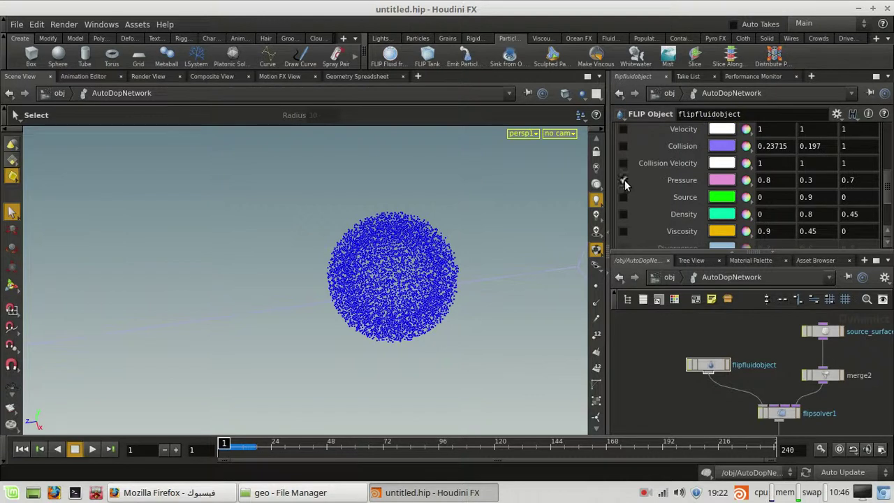
pyautogui.click(624, 180)
pyautogui.click(624, 180)
pyautogui.scroll(4, 634, 193)
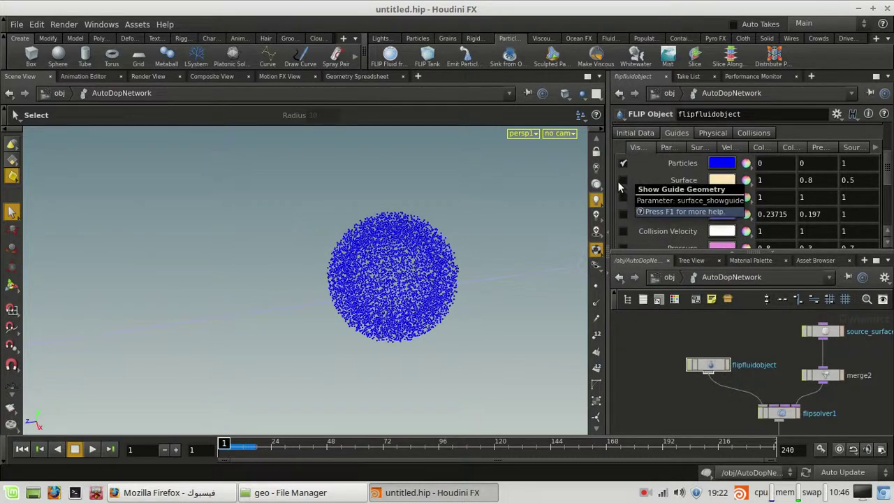
# Step through the first frames to frame 7 to examine how the particles fall, and return to frame 1
pyautogui.click(620, 183)
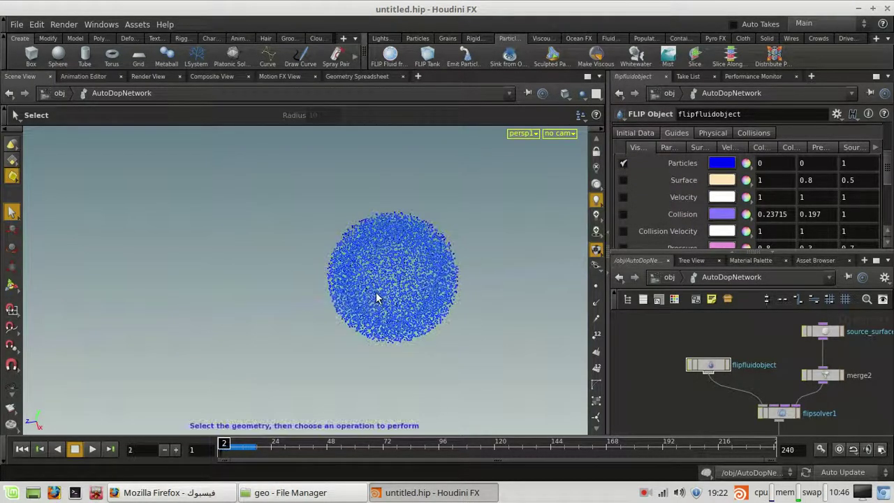
pyautogui.press('Right')
pyautogui.press('Right')
pyautogui.press('Right')
pyautogui.press('Right')
pyautogui.press('Right')
pyautogui.press('Right')
pyautogui.press('Left')
pyautogui.press('Right')
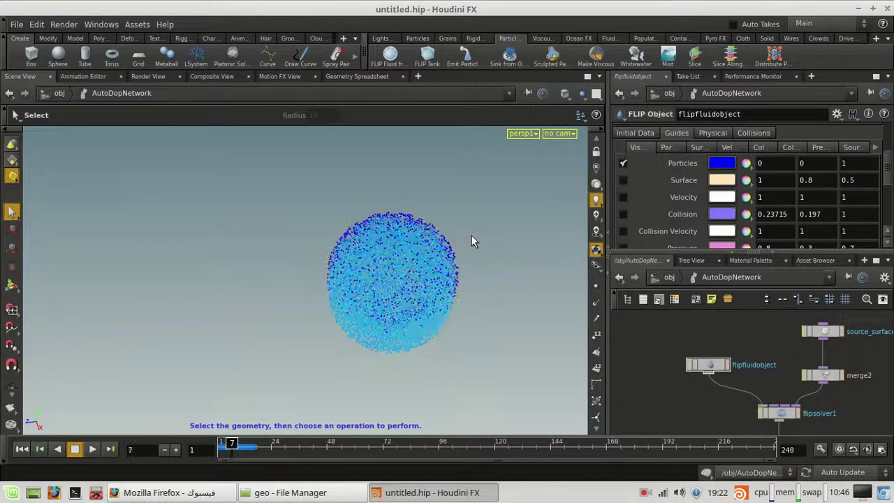
pyautogui.press('Up')
pyautogui.press('Up')
pyautogui.hotkey('ctrl', 'Up')
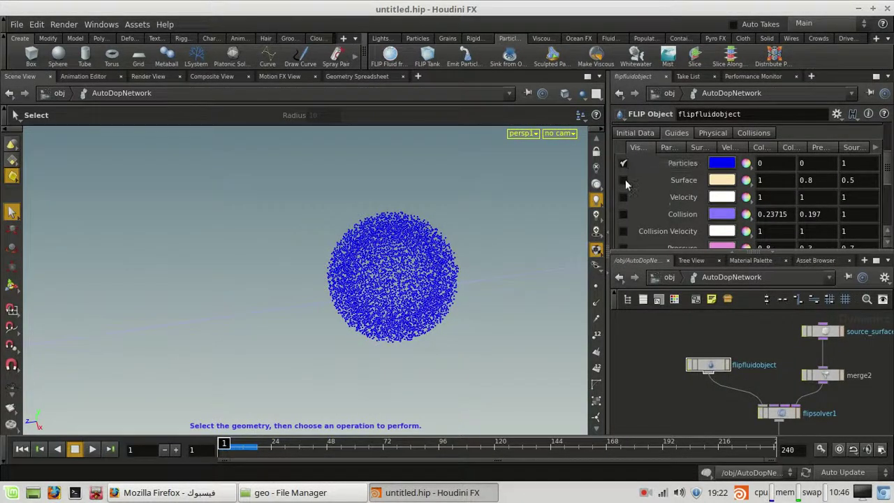
# Enable flipfluidobject's Surface guide and run the simulation to frame 24 to examine the falling fluid's surface mesh
pyautogui.click(623, 179)
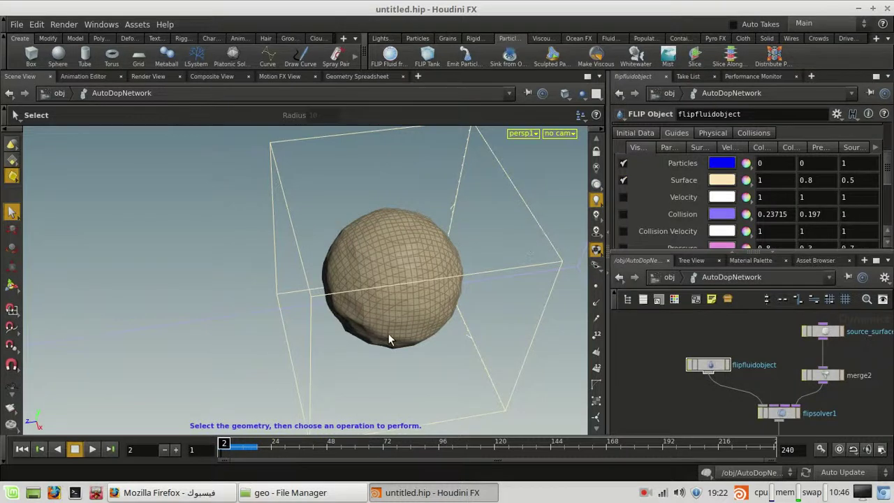
pyautogui.hotkey('ctrl', 'Up')
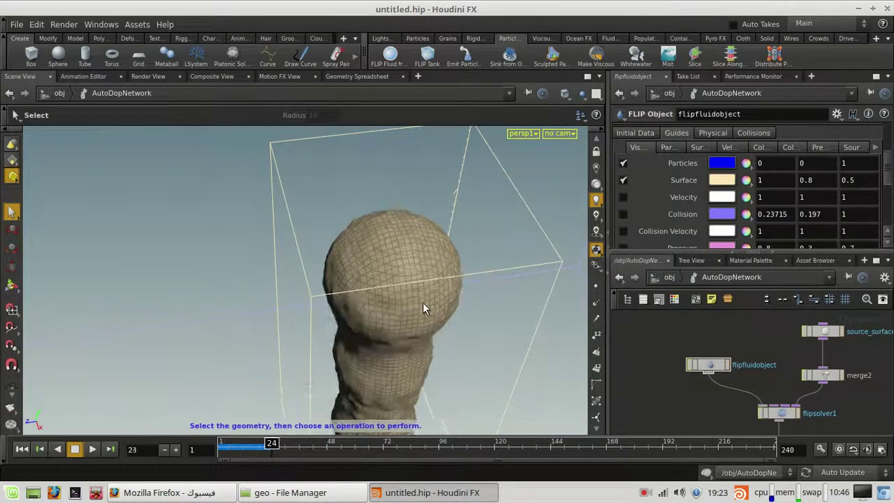
pyautogui.keyDown('alt'); pyautogui.moveTo(422, 303); pyautogui.dragTo(429, 238); pyautogui.keyUp('alt')
pyautogui.click(430, 240)
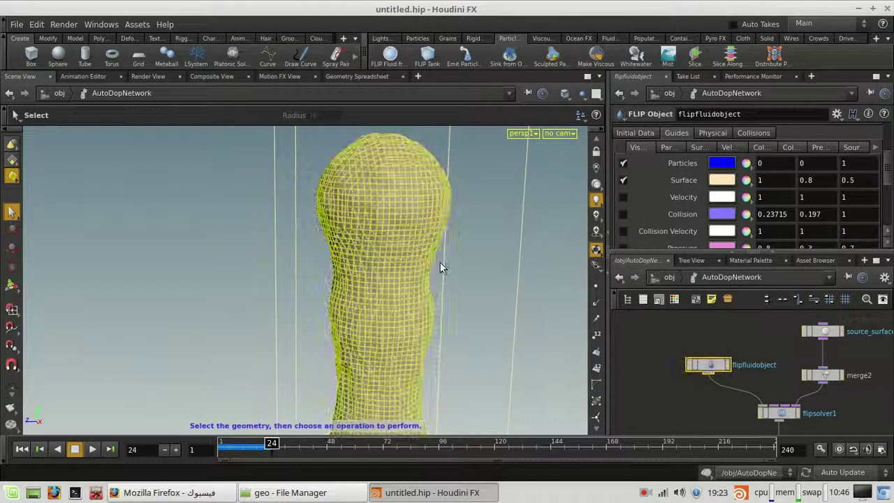
pyautogui.click(126, 233)
pyautogui.keyDown('alt'); pyautogui.moveTo(127, 290); pyautogui.dragTo(160, 299, button='right'); pyautogui.keyUp('alt')
pyautogui.keyDown('alt'); pyautogui.moveTo(159, 299); pyautogui.dragTo(194, 271, button='middle'); pyautogui.keyUp('alt')
pyautogui.keyDown('alt'); pyautogui.scroll(4, 415, 318); pyautogui.keyUp('alt')
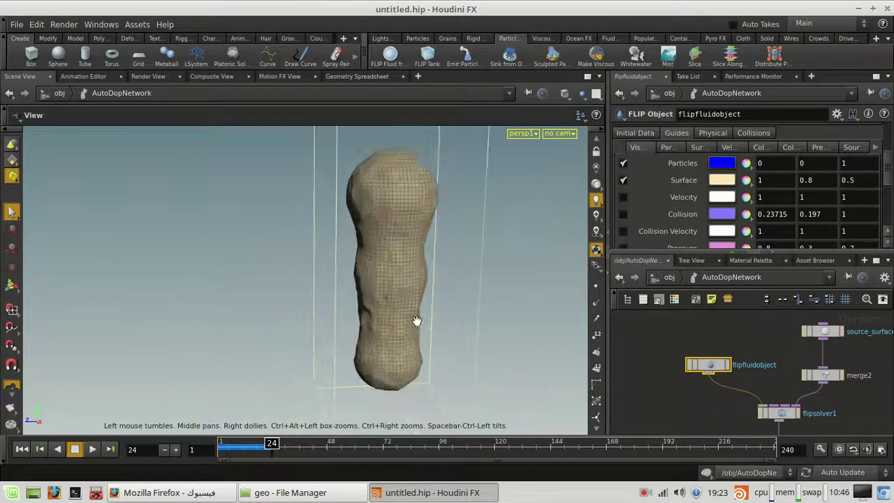
# Step back through the surface mesh's frames and return the simulation to frame 1
pyautogui.press('Left')
pyautogui.press('Left')
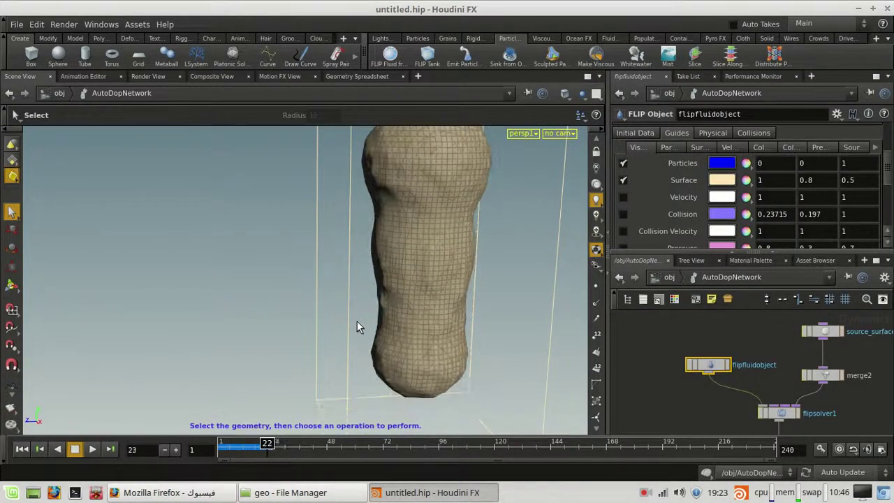
pyautogui.press('Left')
pyautogui.press('Down')
pyautogui.press('Down')
pyautogui.press('Left')
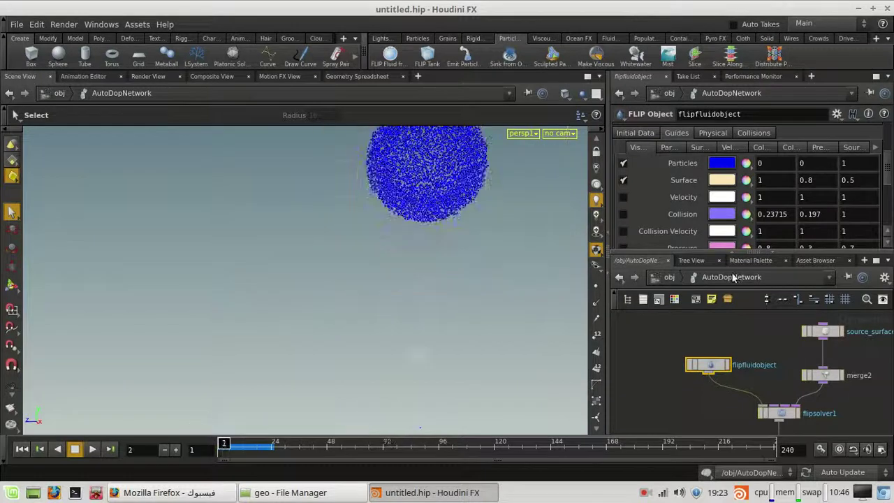
# Open the particle_fluid object's network from the object level and examine its import_particle and surface_preview nodes
pyautogui.click(670, 278)
pyautogui.scroll(-3, 746, 341)
pyautogui.moveTo(746, 342); pyautogui.dragTo(699, 338, button='middle')
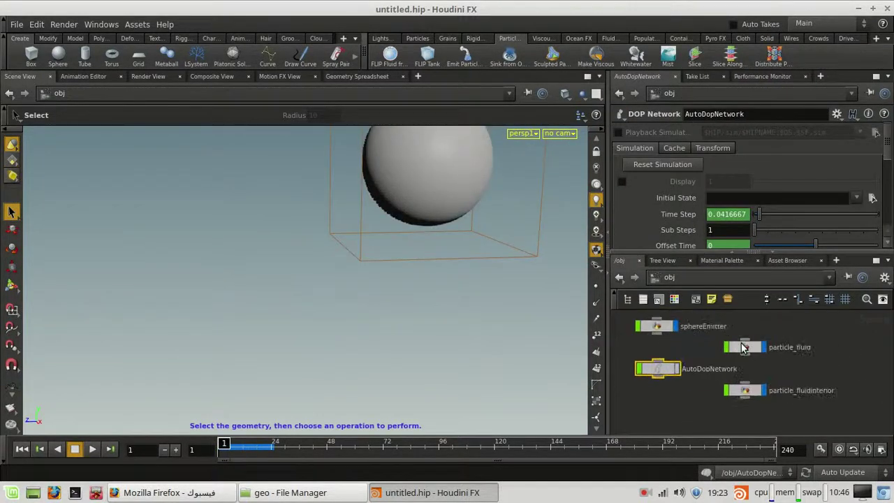
pyautogui.doubleClick(743, 347)
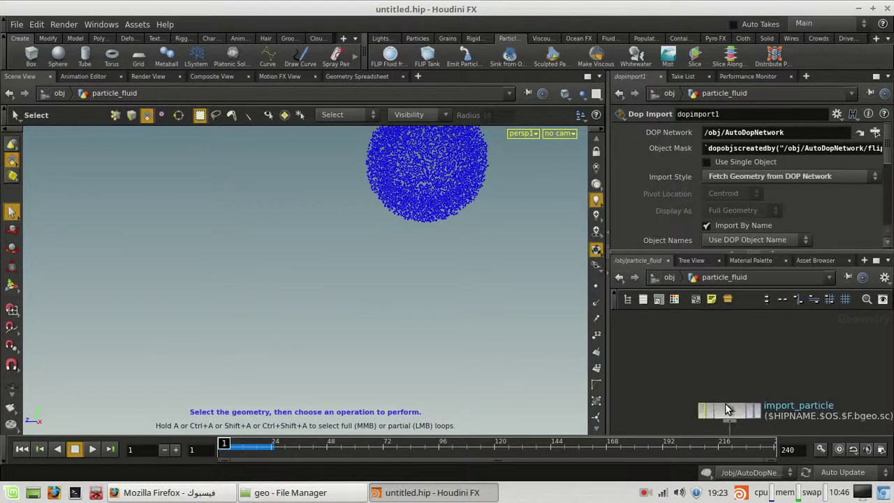
pyautogui.middleClick(726, 408)
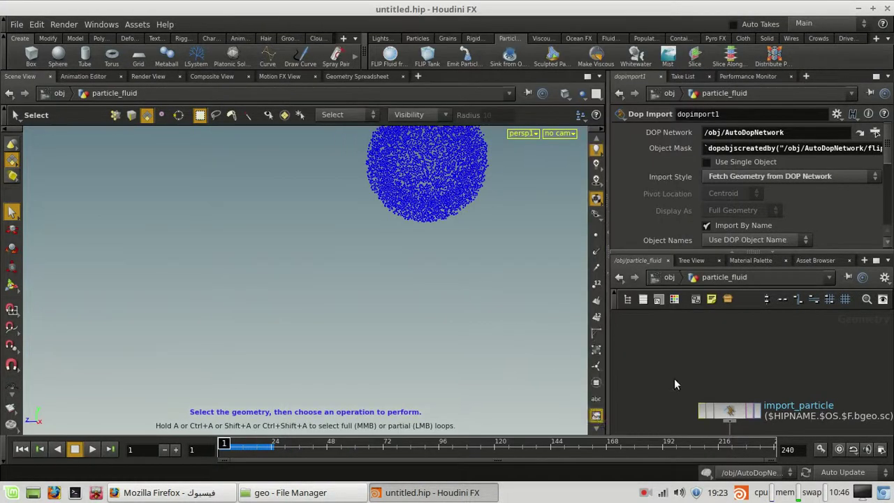
pyautogui.moveTo(688, 362); pyautogui.dragTo(696, 313, button='middle')
pyautogui.scroll(2, 599, 317)
pyautogui.scroll(-5, 657, 364)
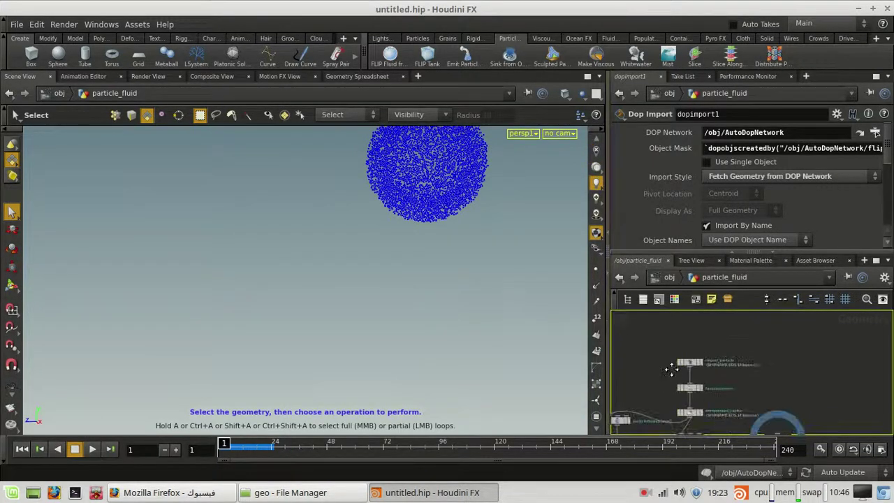
pyautogui.scroll(3, 698, 419)
pyautogui.moveTo(818, 393); pyautogui.dragTo(830, 307, button='middle')
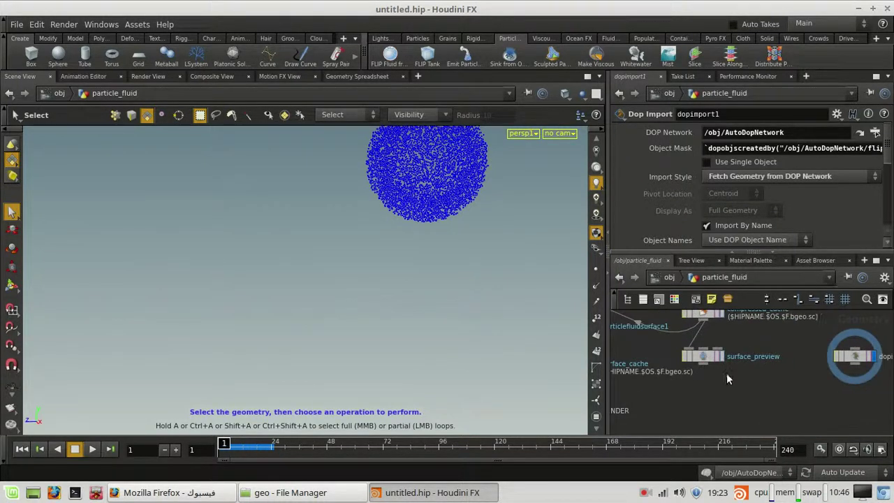
# Select the particlefluidsurface1 node and examine its surfacing parameters and node information
pyautogui.moveTo(727, 374); pyautogui.dragTo(807, 416, button='middle')
pyautogui.scroll(2, 678, 368)
pyautogui.click(660, 371)
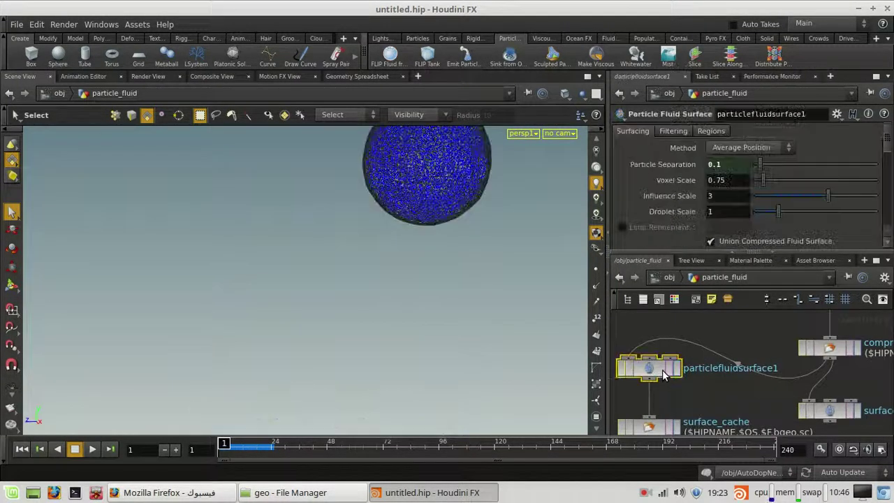
pyautogui.middleClick(660, 371)
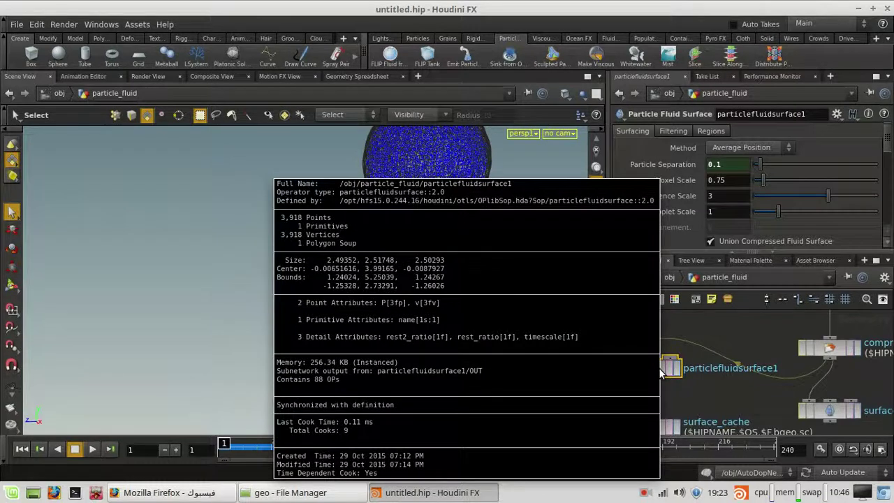
# Return to AutoDopNetwork, scrub the first frames of the fluid, and disable flipfluidobject's Surface guide at frame 1
pyautogui.press('u')
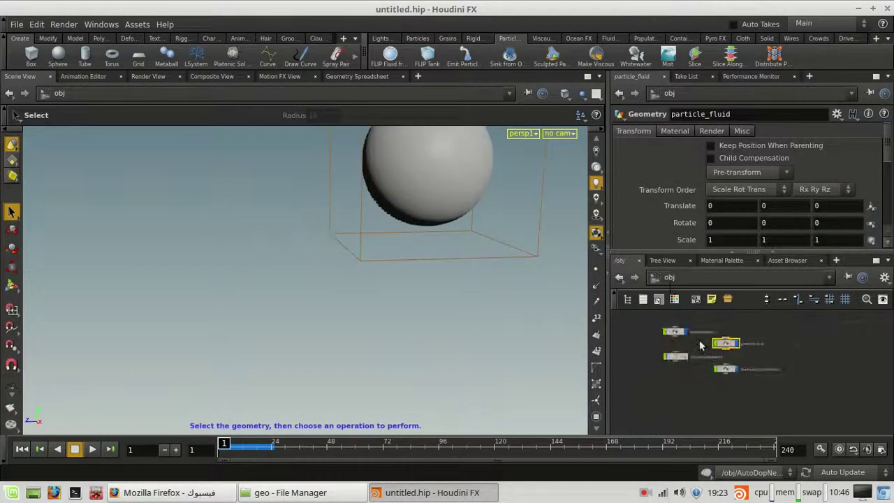
pyautogui.doubleClick(677, 363)
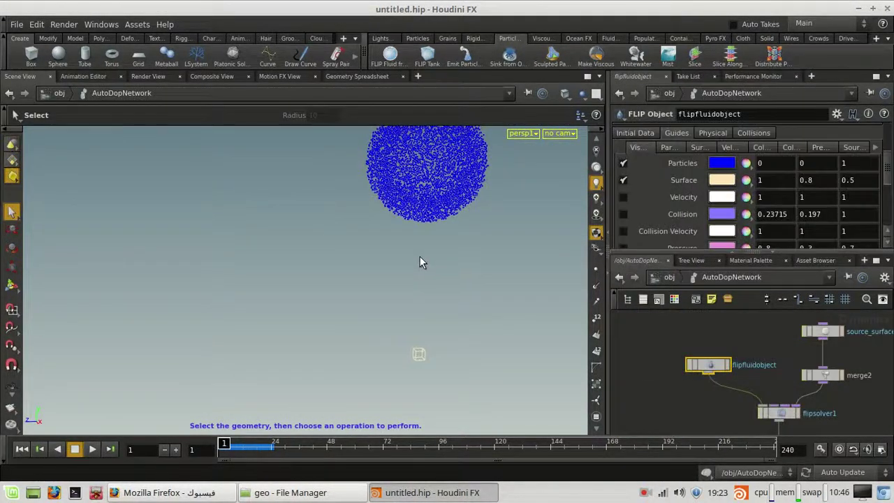
pyautogui.scroll(-5, 419, 255)
pyautogui.moveTo(431, 262); pyautogui.dragTo(302, 341, button='middle')
pyautogui.scroll(7, 401, 270)
pyautogui.moveTo(225, 444); pyautogui.dragTo(235, 445)
pyautogui.moveTo(239, 444); pyautogui.dragTo(224, 445)
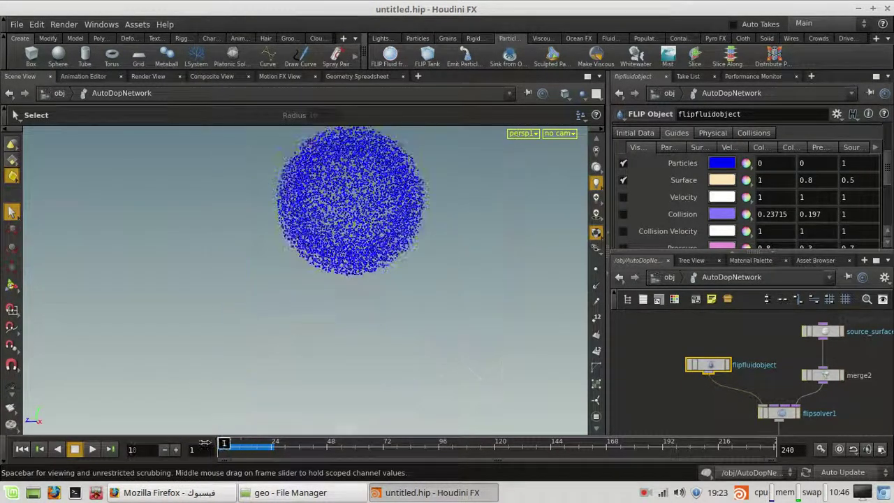
pyautogui.click(623, 179)
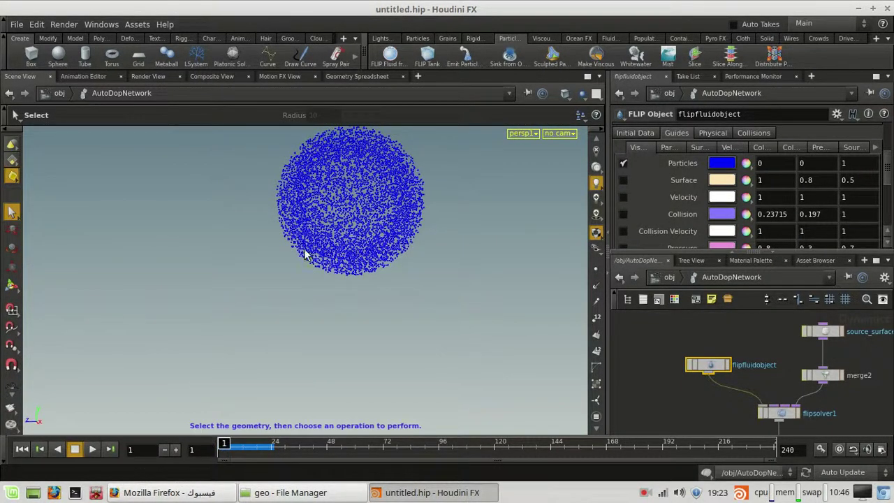
# Scrub to frame 13 and beyond to examine the particles' speed colors from different angles, and return to frame 1
pyautogui.moveTo(224, 444); pyautogui.dragTo(244, 444)
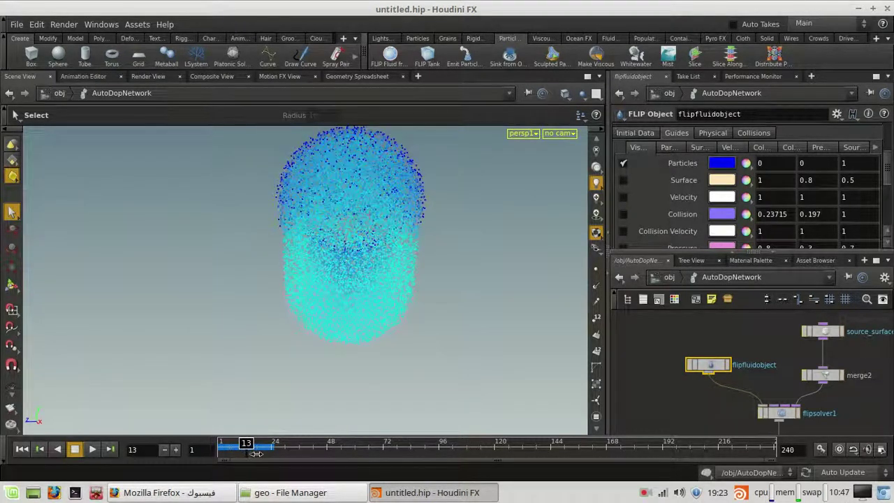
pyautogui.press('Escape')
pyautogui.moveTo(282, 289); pyautogui.dragTo(310, 286)
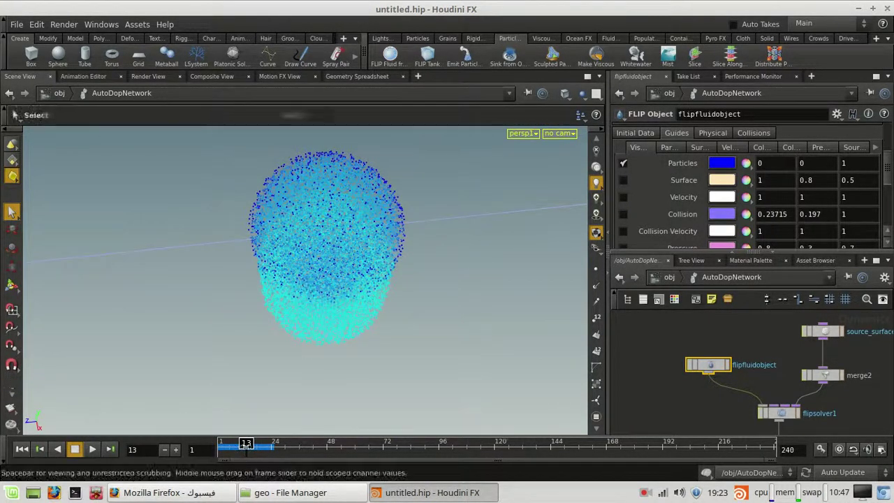
pyautogui.moveTo(245, 444); pyautogui.dragTo(260, 446)
pyautogui.press('space')
pyautogui.moveTo(459, 363); pyautogui.dragTo(414, 318)
pyautogui.hotkey('ctrl', 'Up')
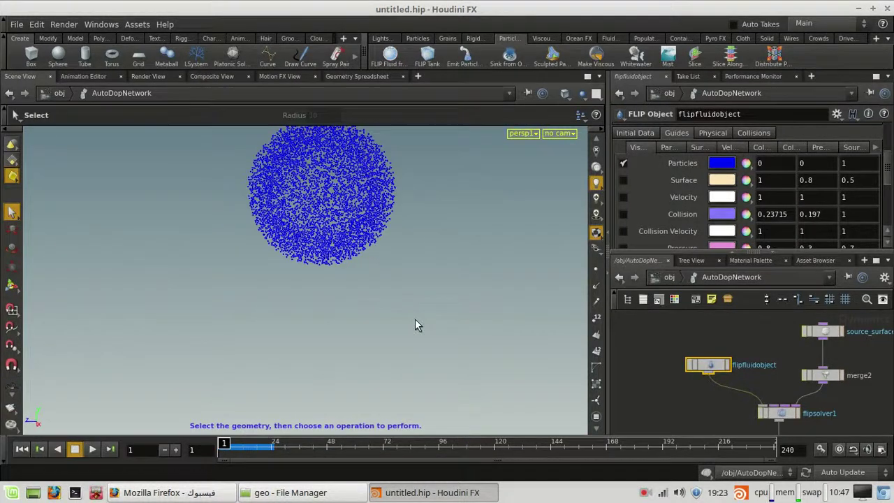
# Examine flipfluidobject's particle guide settings and try the Spheres and Sprites visualizations on the fluid's first frames
pyautogui.click(671, 147)
pyautogui.scroll(-4, 702, 178)
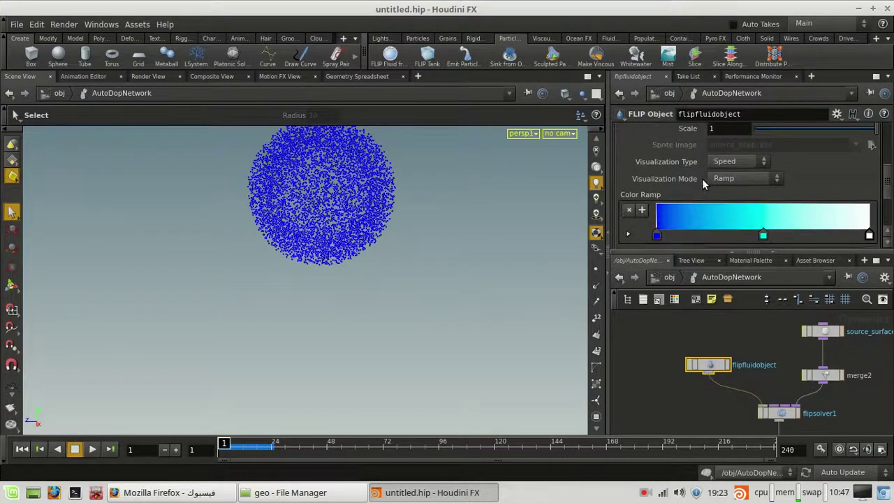
pyautogui.scroll(4, 709, 185)
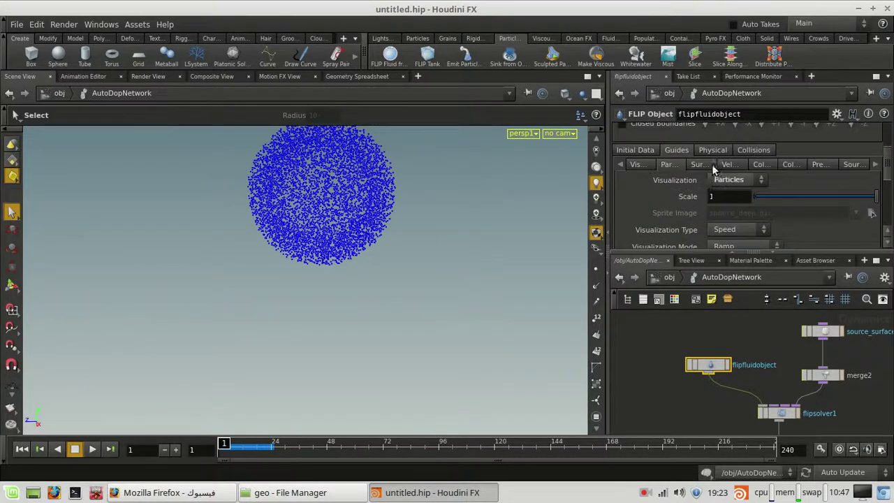
pyautogui.click(730, 179)
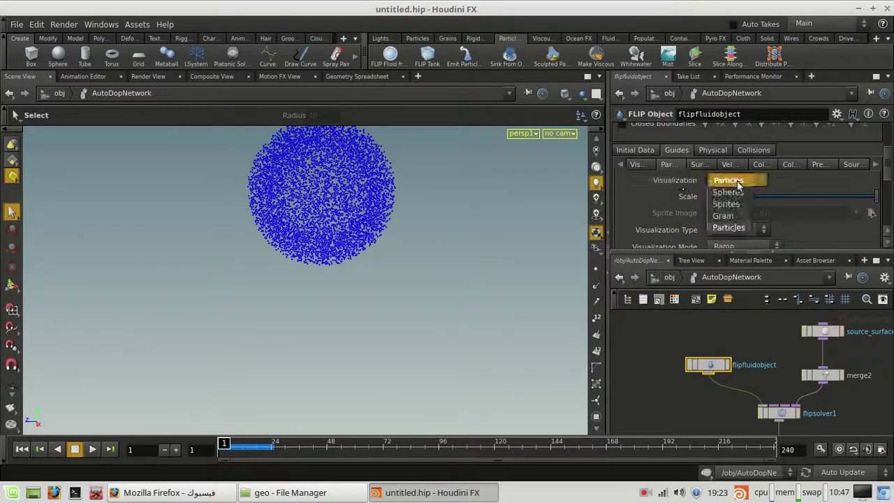
pyautogui.click(729, 192)
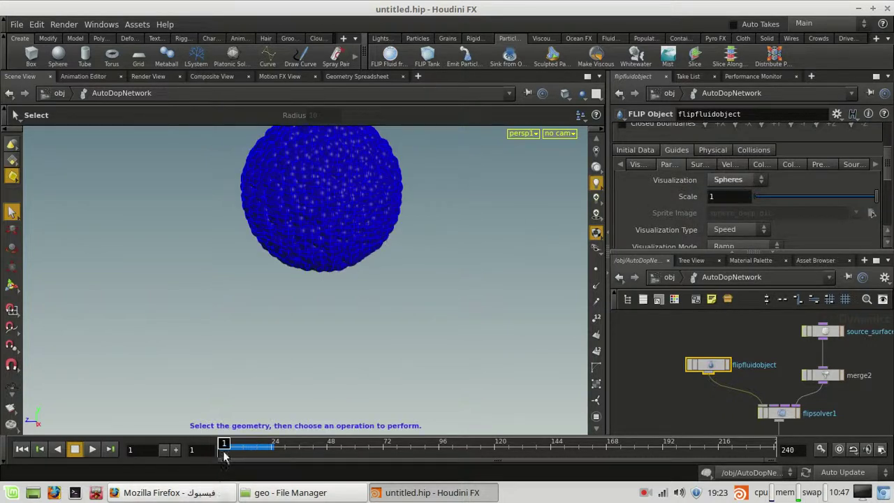
pyautogui.click(730, 180)
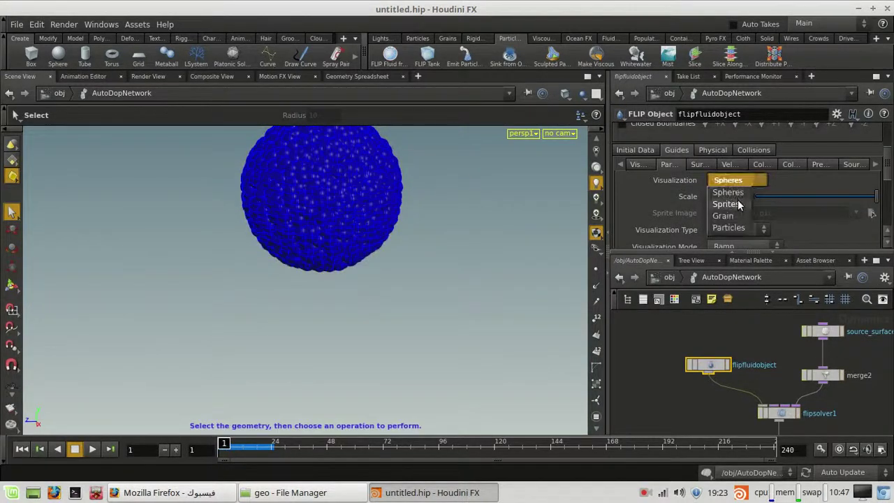
pyautogui.click(726, 204)
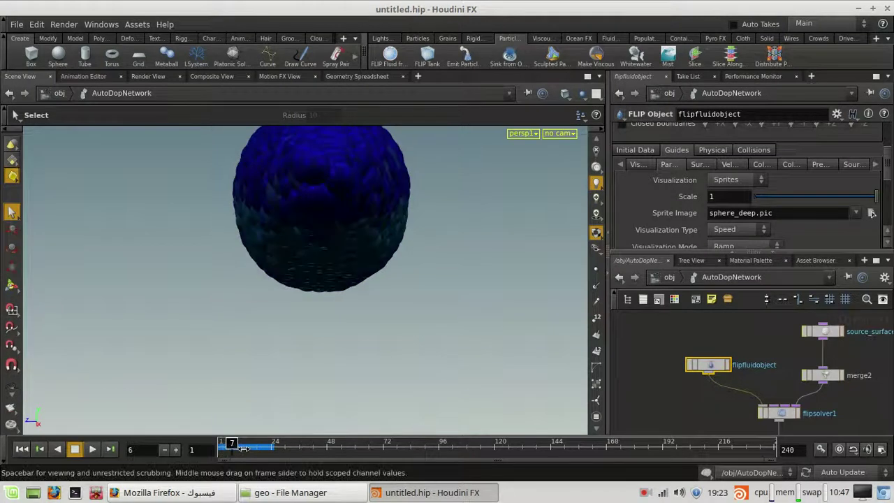
# Try the Grain visualization for the particle guide on the first frames and return it to Particles
pyautogui.click(730, 181)
pyautogui.click(726, 204)
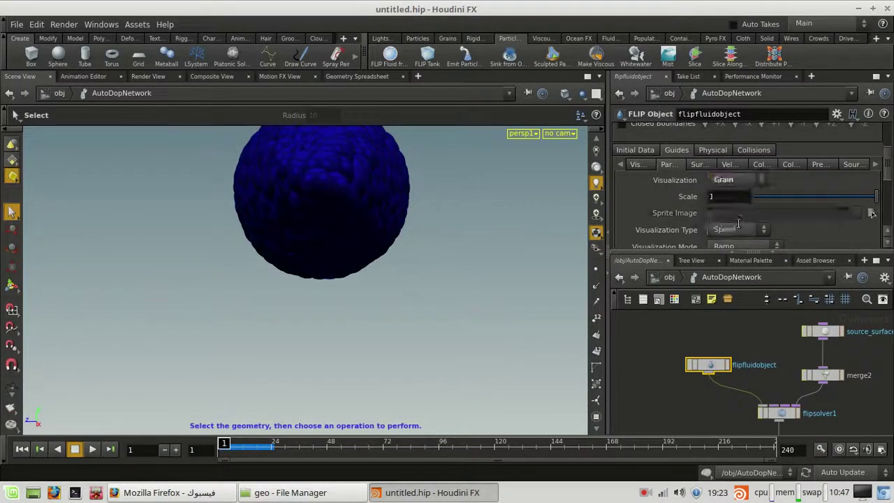
pyautogui.click(233, 447)
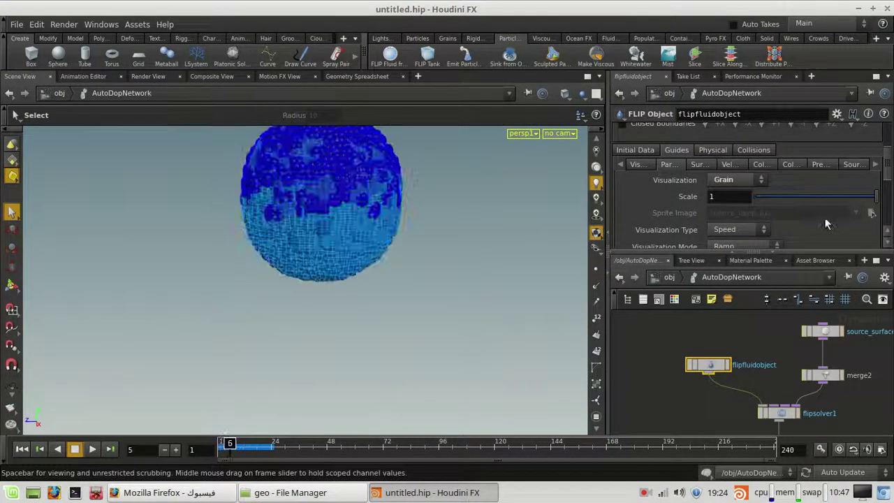
pyautogui.click(755, 180)
pyautogui.click(730, 229)
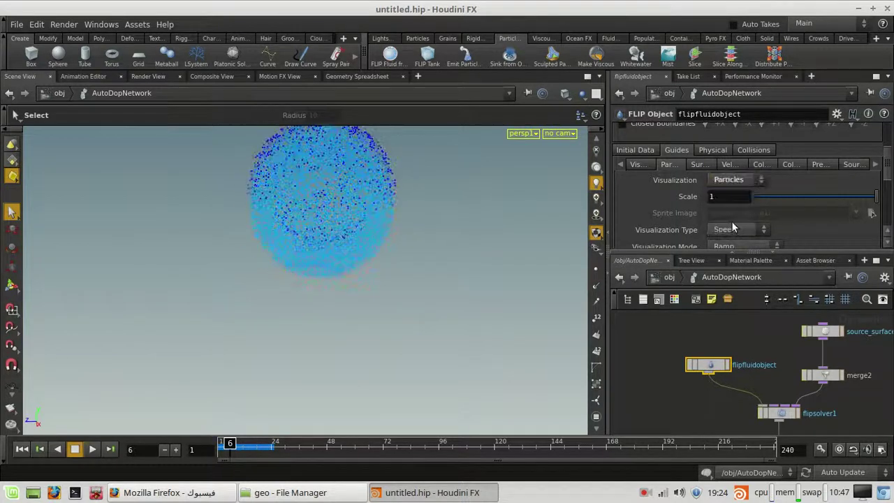
# Preview the particle guide as Sprites again over the first frames and restore the Particles visualization at frame 1
pyautogui.moveTo(235, 442)
pyautogui.mouseDown()
pyautogui.moveTo(246, 445)
pyautogui.moveTo(220, 445)
pyautogui.mouseUp()
pyautogui.click(726, 180)
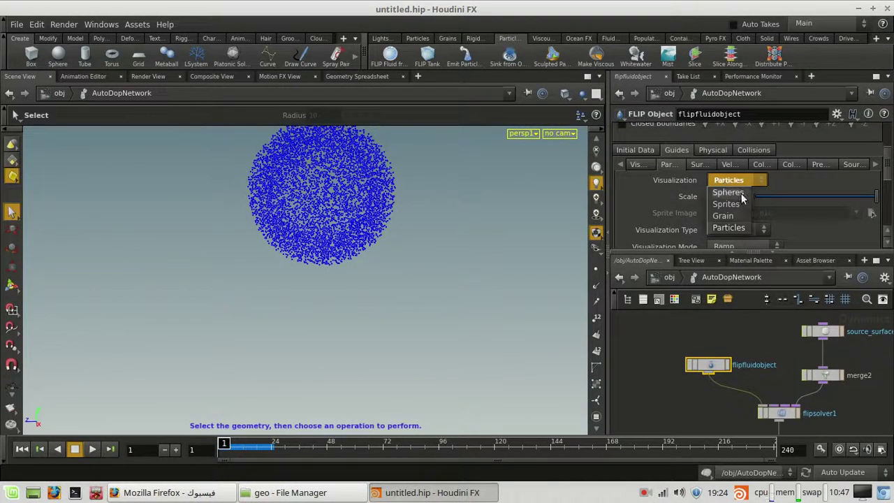
pyautogui.click(744, 204)
pyautogui.moveTo(231, 445)
pyautogui.mouseDown()
pyautogui.moveTo(240, 445)
pyautogui.moveTo(223, 446)
pyautogui.mouseUp()
pyautogui.click(730, 180)
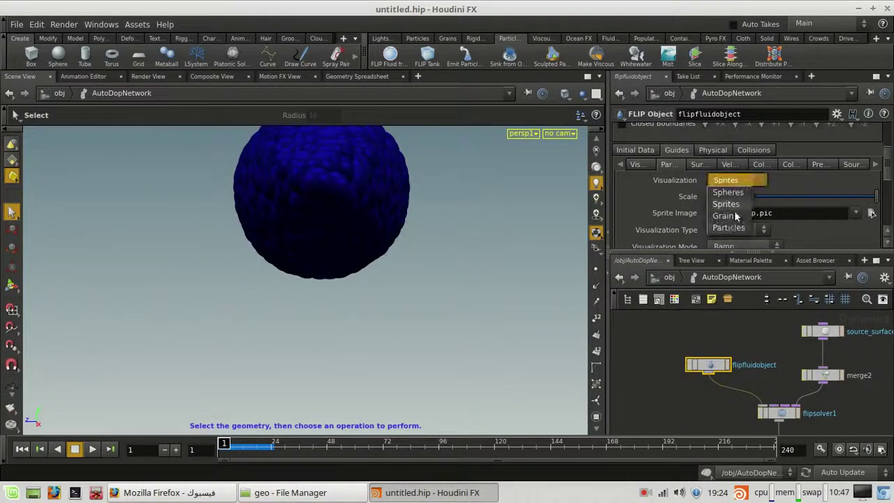
pyautogui.click(732, 229)
# Examine the particle guide's speed color ramp and scrub the simulation to frame 19 to compare the particle colors
pyautogui.scroll(-5, 746, 198)
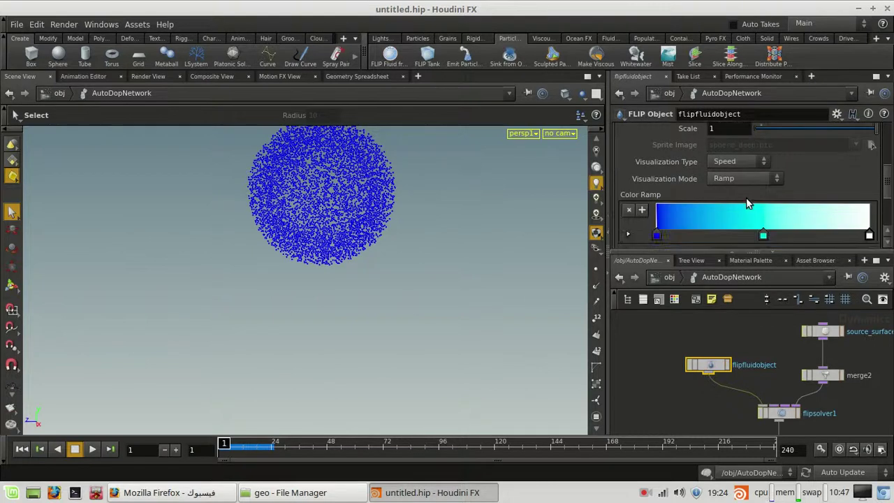
pyautogui.scroll(-1, 735, 208)
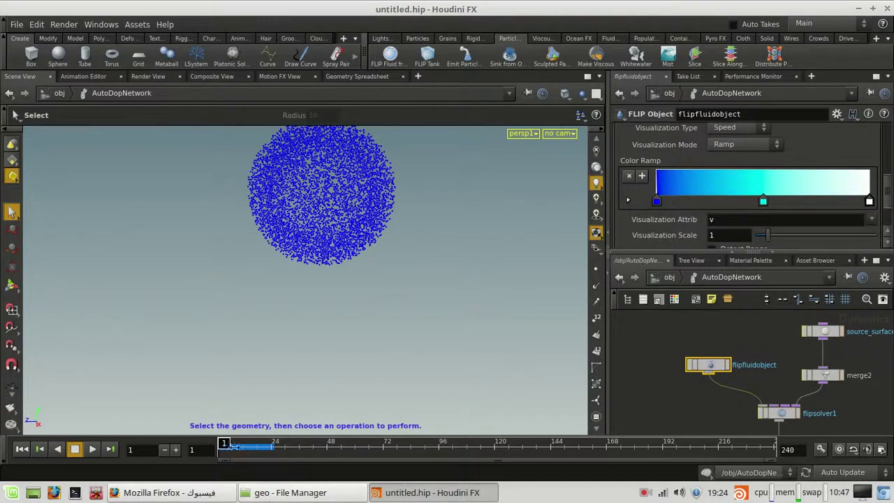
pyautogui.moveTo(233, 446); pyautogui.dragTo(259, 445)
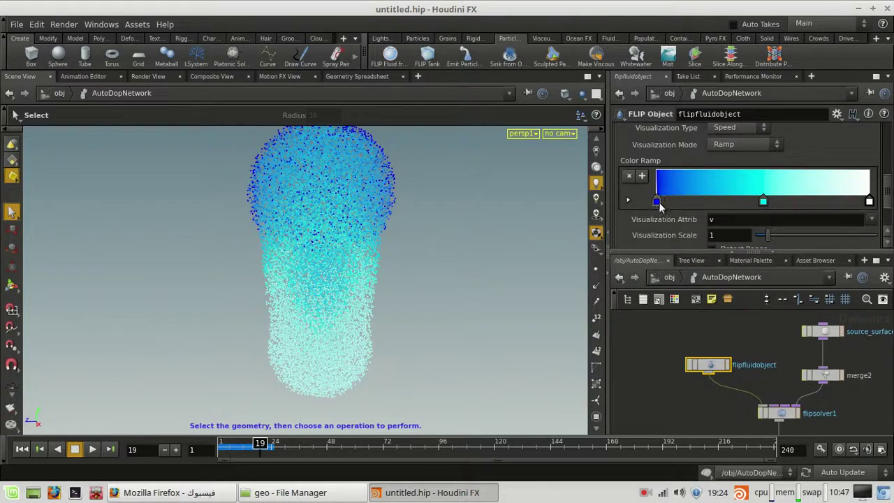
# Try rearranging the blue, cyan and white points of the particle color ramp, and undo the ramp changes
pyautogui.moveTo(659, 202); pyautogui.dragTo(684, 200)
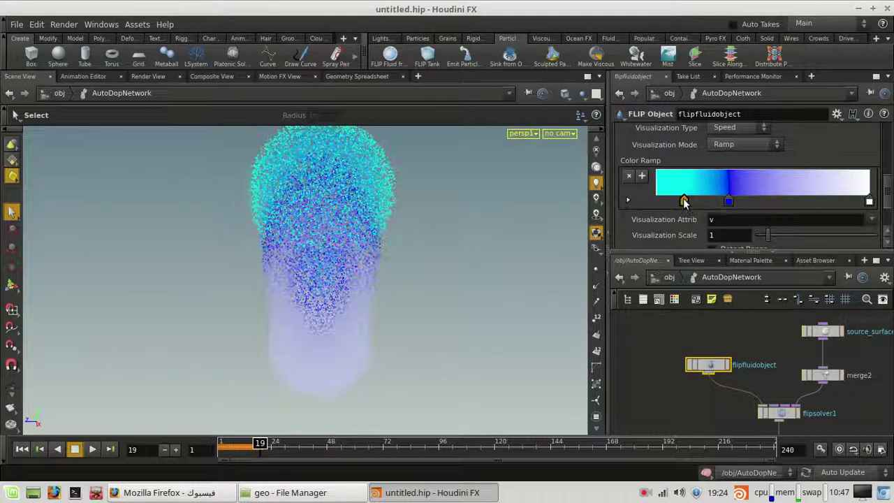
pyautogui.click(791, 209)
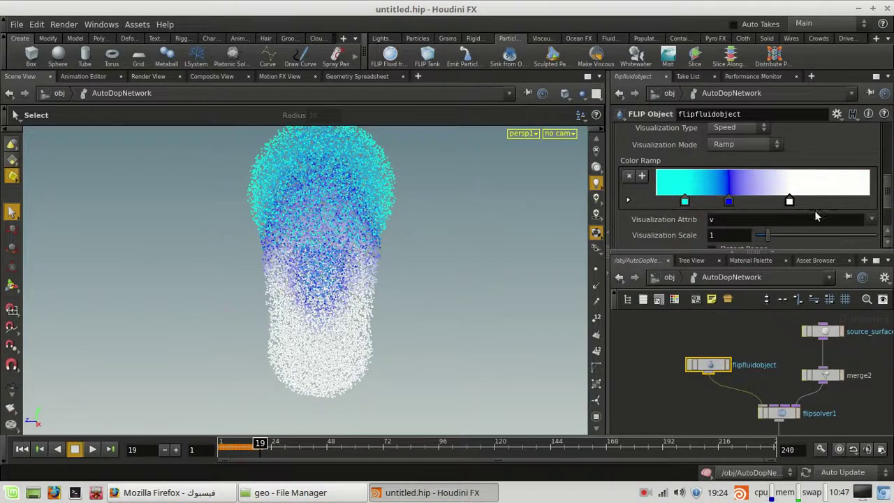
pyautogui.hotkey('ctrl', 'z')
pyautogui.hotkey('ctrl', 'z')
pyautogui.hotkey('ctrl', 'z')
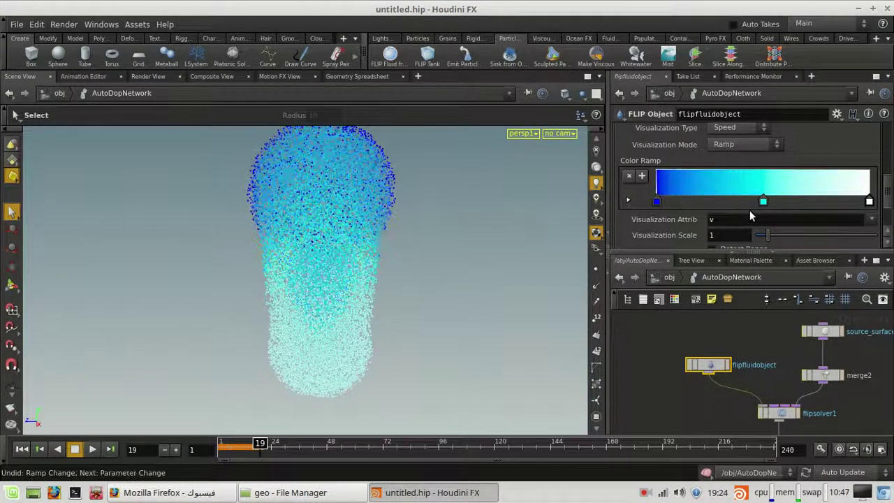
# Examine the particle guide's visualization scale and range settings and open the Visualization Attrib value for editing
pyautogui.scroll(-3, 803, 186)
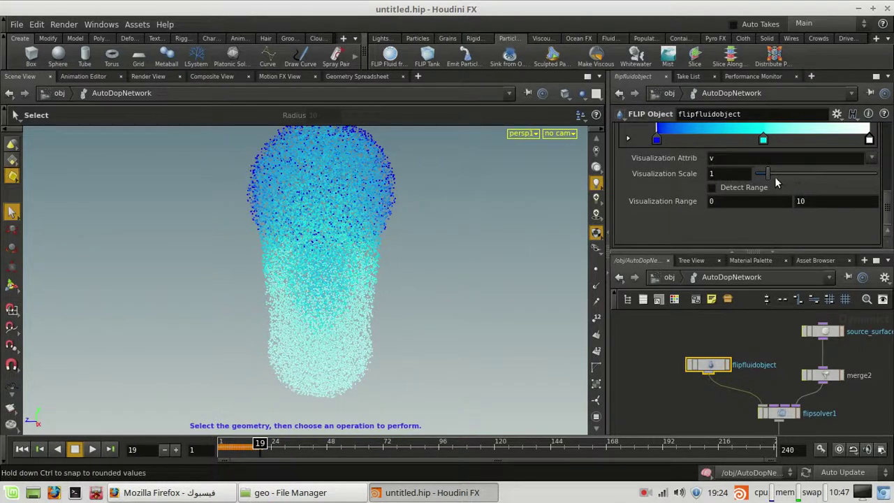
pyautogui.click(735, 160)
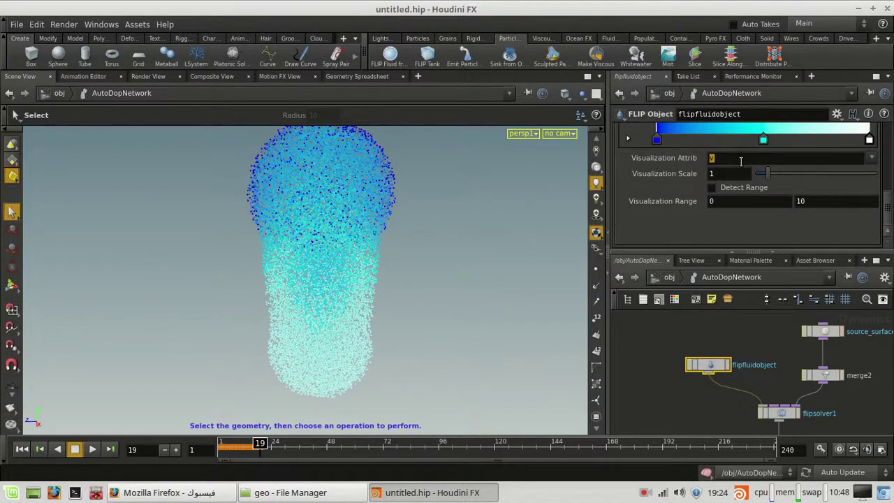
# Rewind the fluid simulation to its first frame, leaving the flipfluidobject's visualization attribute as v
pyautogui.moveTo(741, 162); pyautogui.dragTo(658, 163)
pyautogui.click(745, 158)
pyautogui.click(22, 449)
# Examine how flipfluidobject, merge2 and the sphere emitter's source node feed the inputs of flipsolver1
pyautogui.scroll(-3, 727, 369)
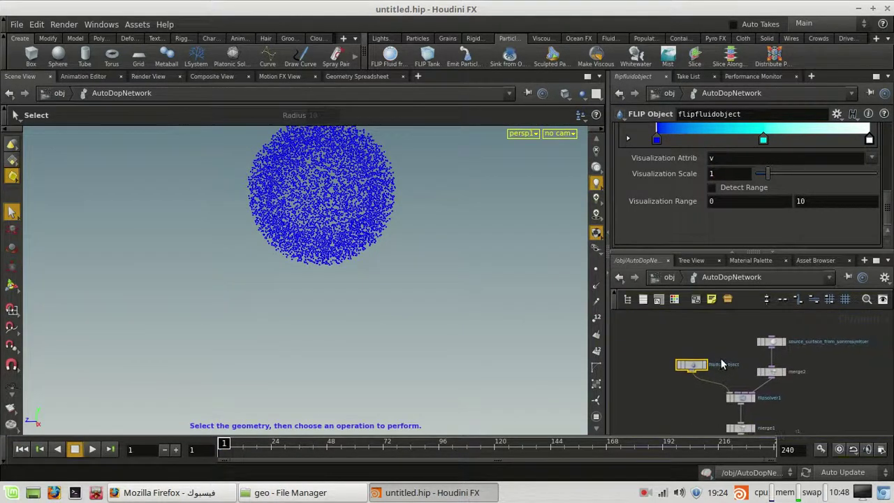
pyautogui.scroll(5, 723, 364)
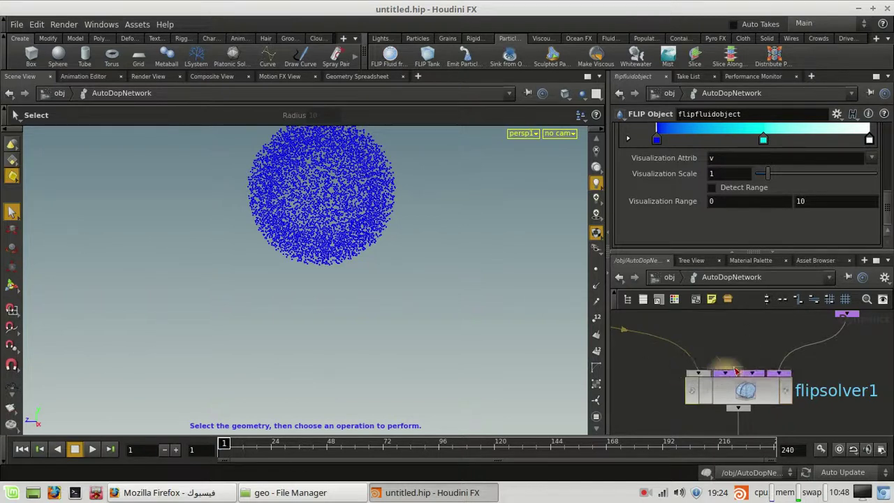
pyautogui.scroll(-3, 733, 342)
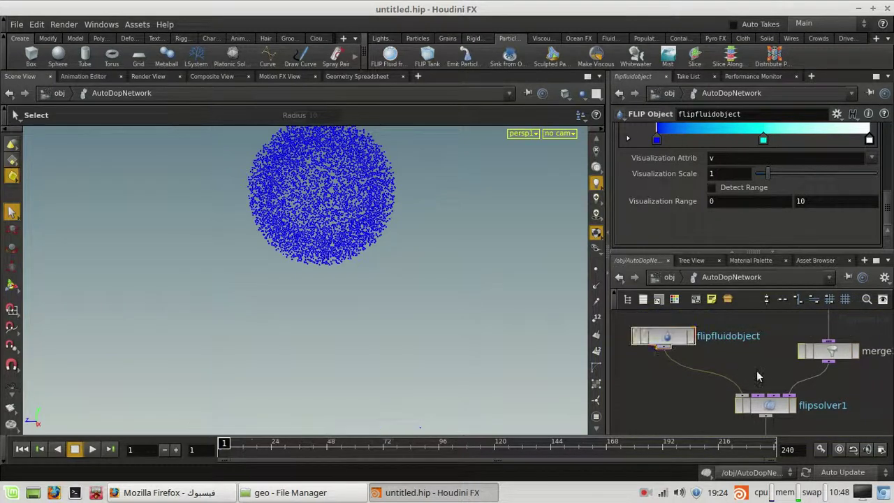
pyautogui.scroll(5, 742, 380)
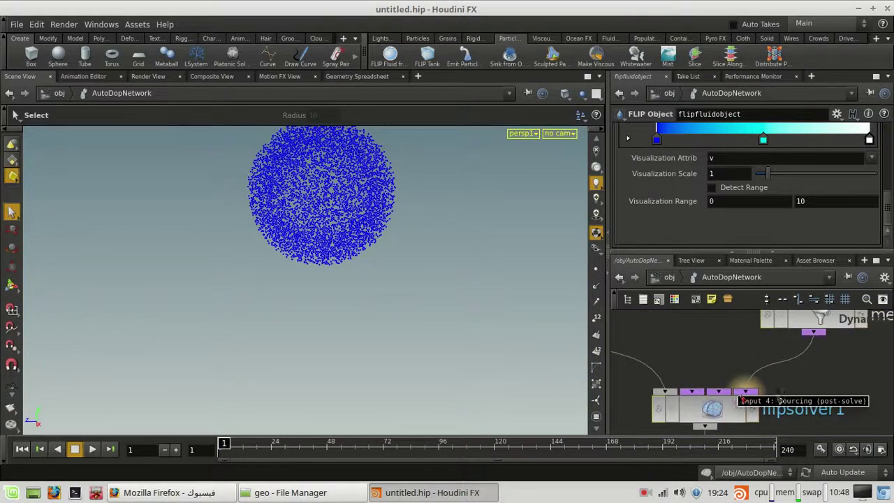
pyautogui.scroll(-6, 803, 394)
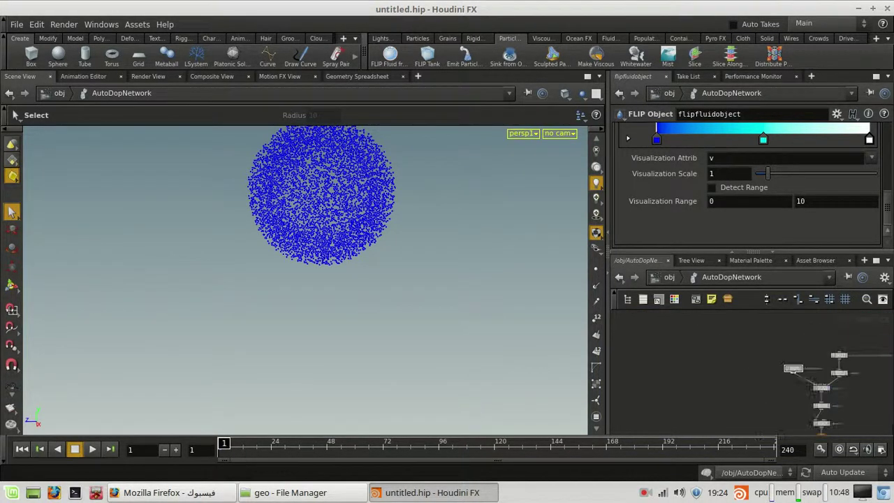
pyautogui.scroll(5, 807, 374)
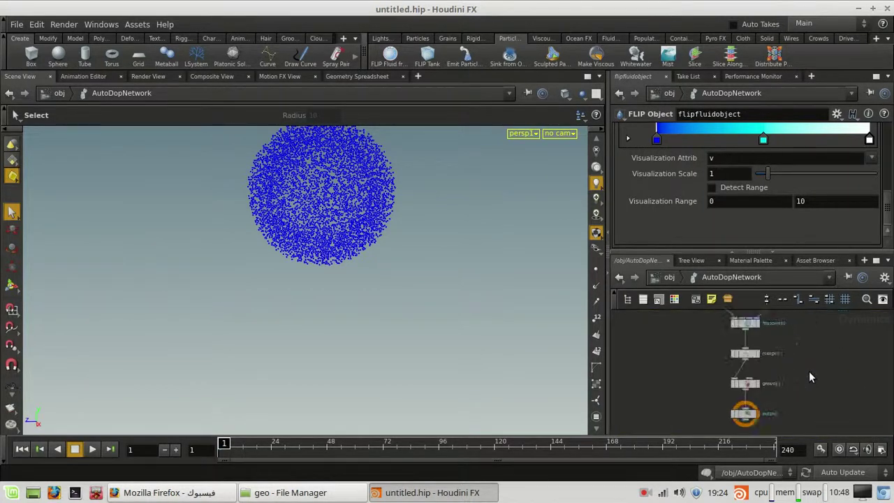
pyautogui.moveTo(827, 357); pyautogui.dragTo(830, 434, button='middle')
pyautogui.scroll(5, 844, 367)
pyautogui.moveTo(828, 366); pyautogui.dragTo(841, 386, button='middle')
pyautogui.scroll(-3, 790, 370)
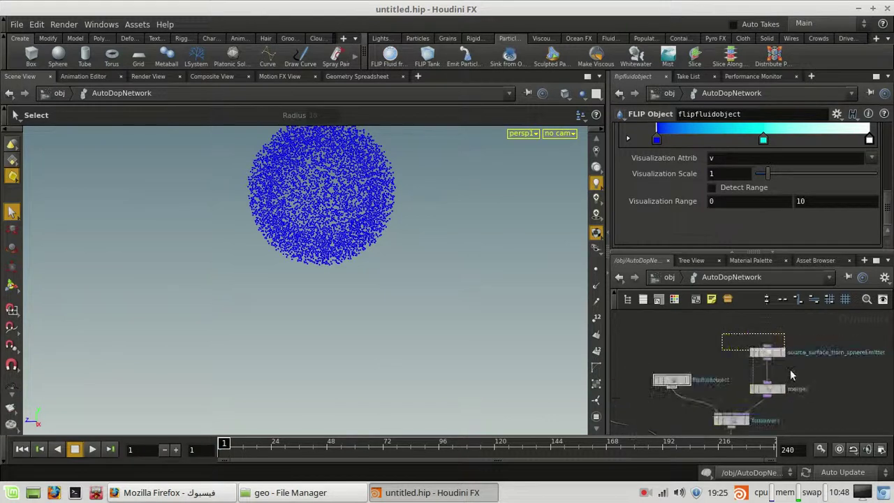
pyautogui.moveTo(817, 356); pyautogui.dragTo(791, 345, button='middle')
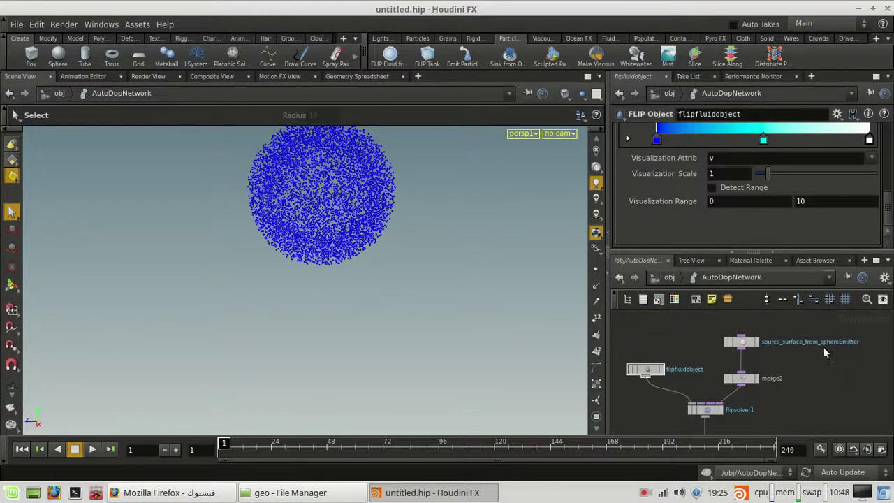
# Inspect the volume path, Initialize options and volume operations of the source_surface_from_sphereEmitter node
pyautogui.scroll(3, 806, 350)
pyautogui.click(724, 343)
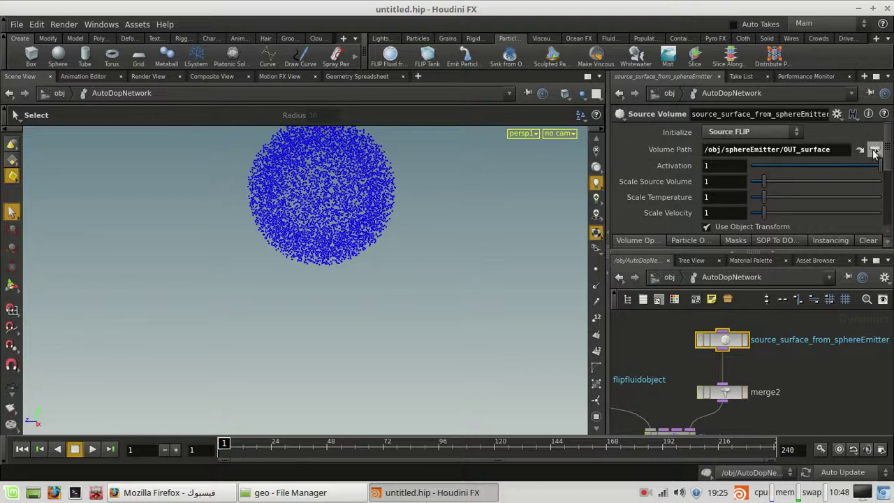
pyautogui.click(875, 152)
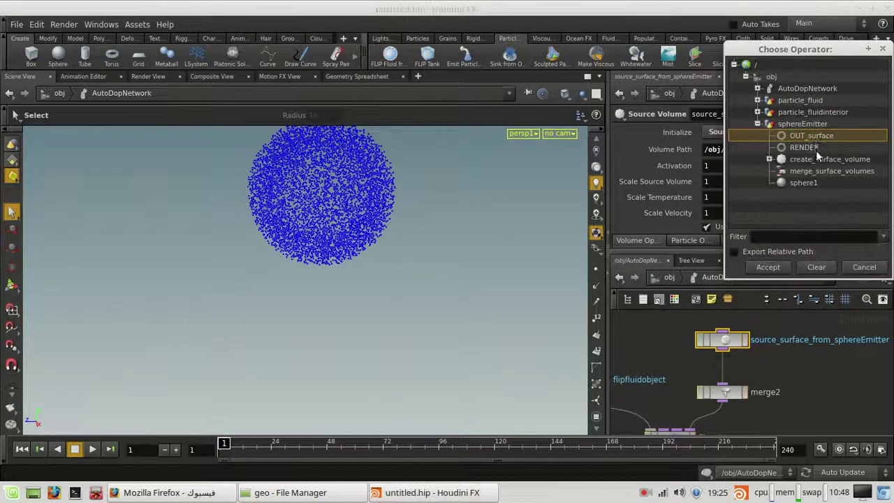
pyautogui.click(881, 269)
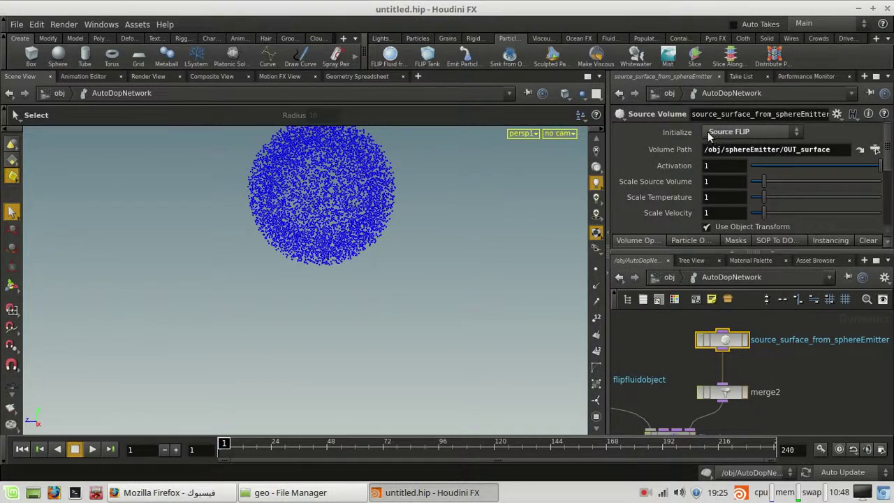
pyautogui.click(758, 132)
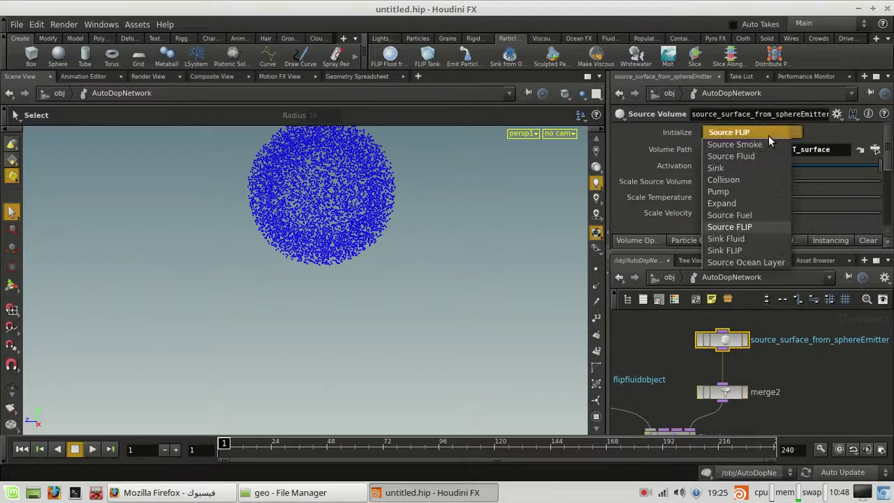
pyautogui.click(651, 184)
pyautogui.scroll(-7, 652, 188)
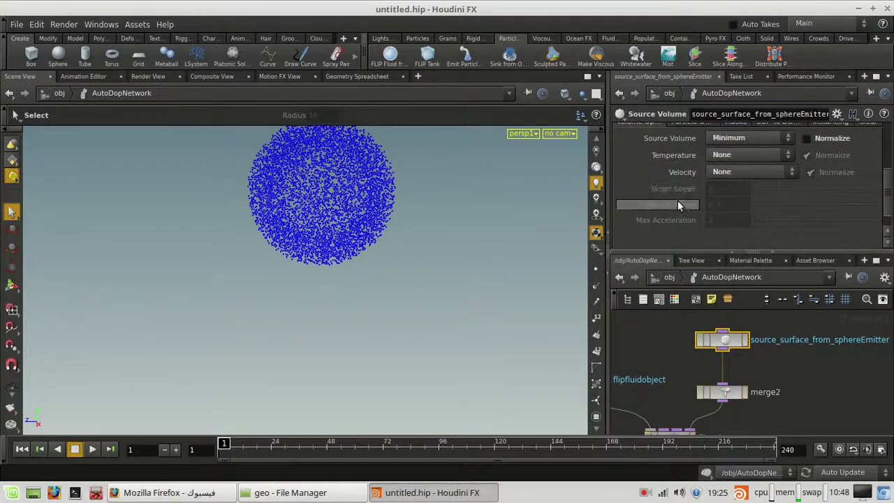
pyautogui.scroll(1, 678, 202)
pyautogui.scroll(2, 671, 157)
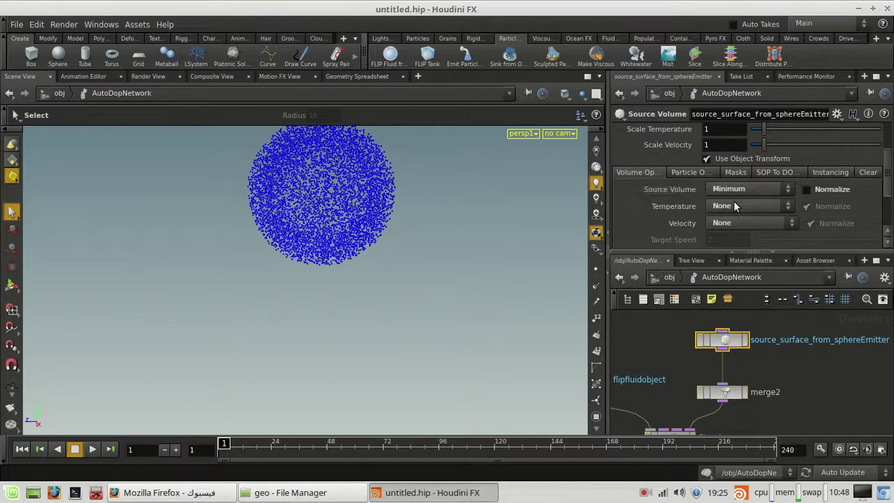
pyautogui.scroll(4, 733, 200)
pyautogui.moveTo(833, 150); pyautogui.dragTo(718, 159)
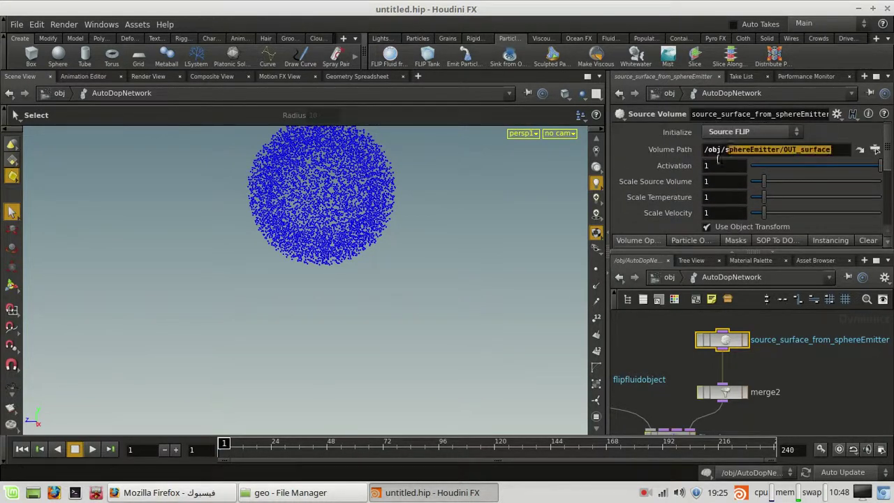
# Review the parameters of flipfluidobject, flipsolver1 and the sphere emitter's source volume node in turn
pyautogui.click(883, 376)
pyautogui.scroll(-3, 820, 375)
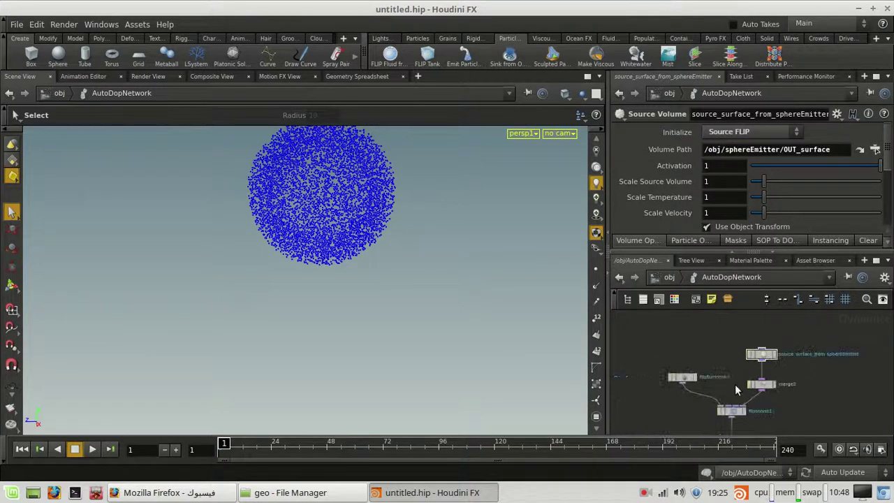
pyautogui.scroll(5, 695, 396)
pyautogui.click(679, 354)
pyautogui.click(679, 353)
pyautogui.scroll(-1, 781, 403)
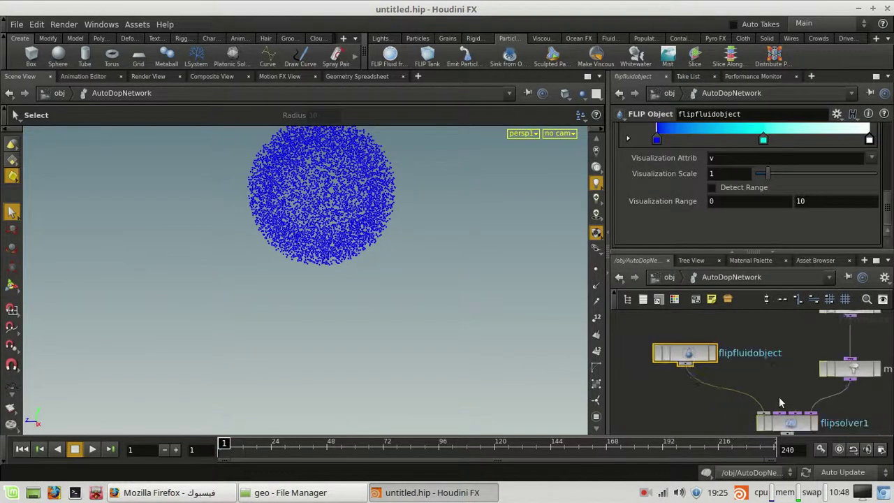
pyautogui.scroll(5, 809, 150)
pyautogui.scroll(-2, 792, 353)
pyautogui.scroll(2, 789, 391)
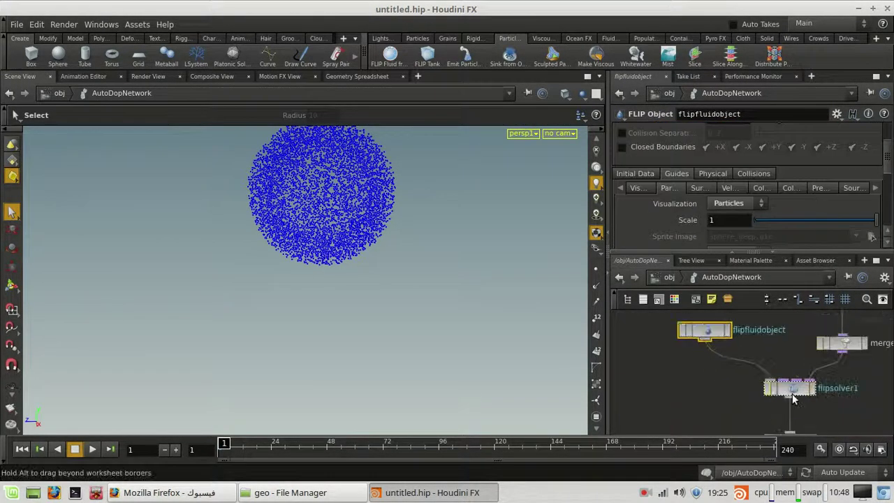
pyautogui.click(790, 392)
pyautogui.scroll(-2, 866, 395)
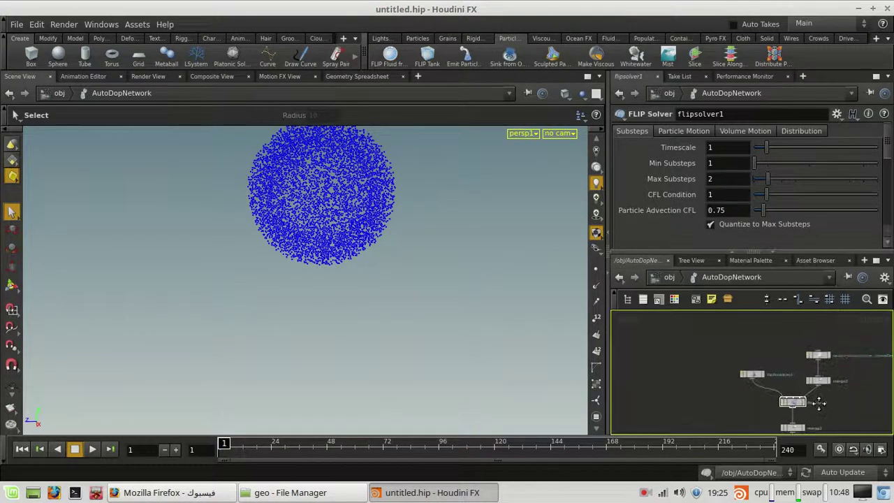
pyautogui.scroll(2, 811, 367)
pyautogui.click(795, 340)
pyautogui.scroll(-3, 751, 223)
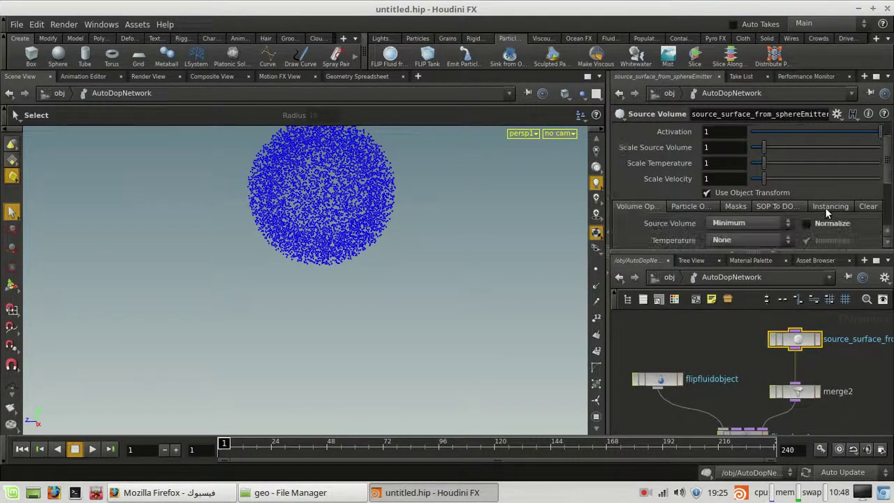
pyautogui.scroll(-2, 835, 374)
# Examine the merge1, gravity1 and output nodes below flipsolver1 and their parameters
pyautogui.moveTo(835, 373); pyautogui.dragTo(822, 336, button='middle')
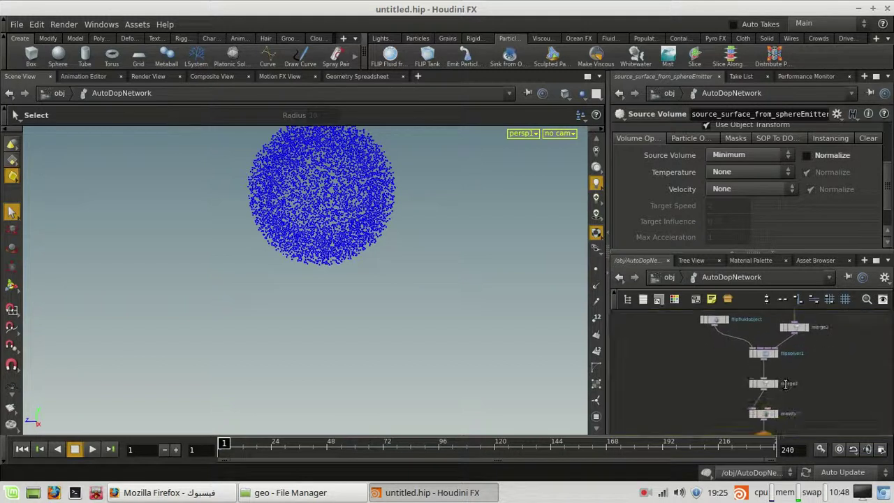
pyautogui.scroll(2, 783, 393)
pyautogui.moveTo(833, 354); pyautogui.dragTo(697, 410)
pyautogui.click(819, 401)
pyautogui.moveTo(814, 400); pyautogui.dragTo(815, 370, button='middle')
pyautogui.moveTo(669, 331); pyautogui.dragTo(870, 384)
pyautogui.click(870, 384)
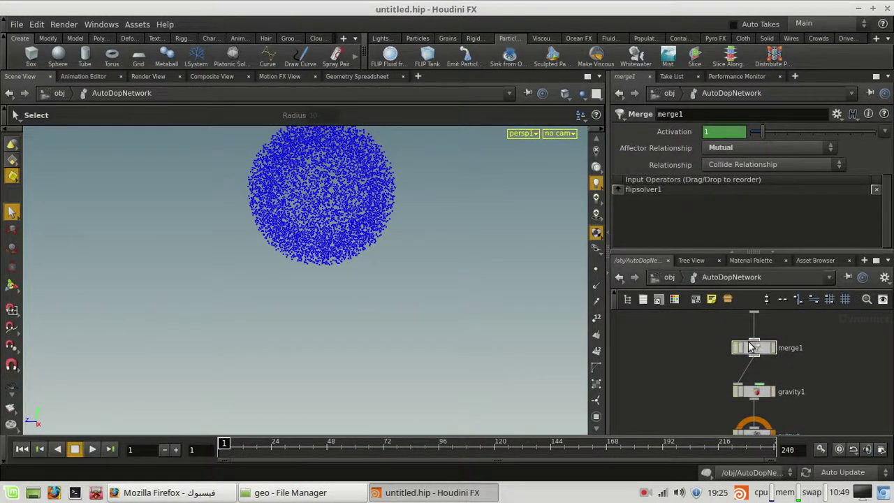
pyautogui.scroll(-3, 756, 355)
pyautogui.moveTo(727, 363)
pyautogui.mouseDown(button='middle')
pyautogui.moveTo(760, 417)
pyautogui.moveTo(726, 366)
pyautogui.mouseUp(button='middle')
pyautogui.scroll(2, 791, 401)
pyautogui.scroll(-1, 763, 391)
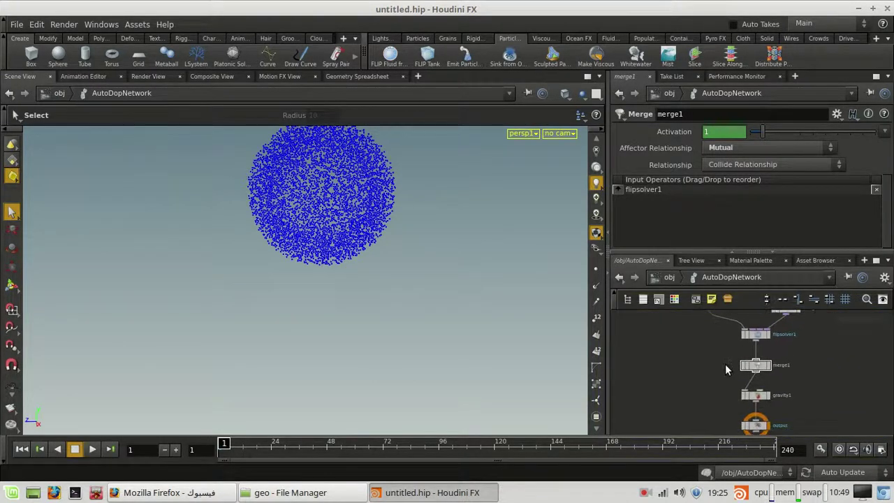
pyautogui.scroll(4, 748, 418)
pyautogui.scroll(-2, 740, 417)
pyautogui.moveTo(727, 415); pyautogui.dragTo(700, 388, button='middle')
pyautogui.moveTo(695, 356); pyautogui.dragTo(786, 384)
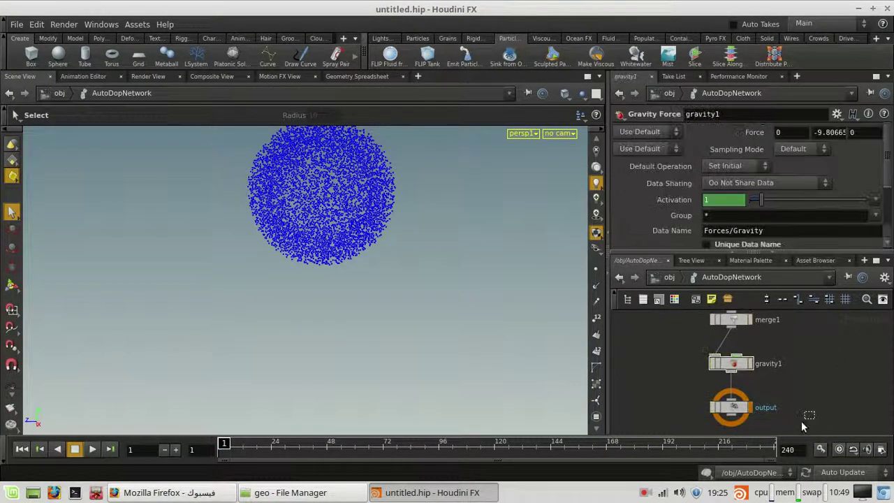
pyautogui.moveTo(790, 431); pyautogui.dragTo(638, 401)
pyautogui.scroll(-4, 801, 379)
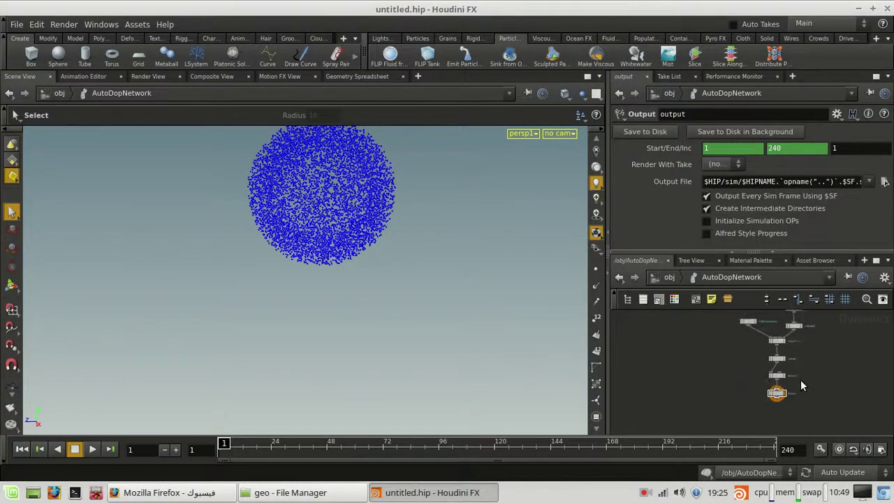
pyautogui.scroll(3, 726, 419)
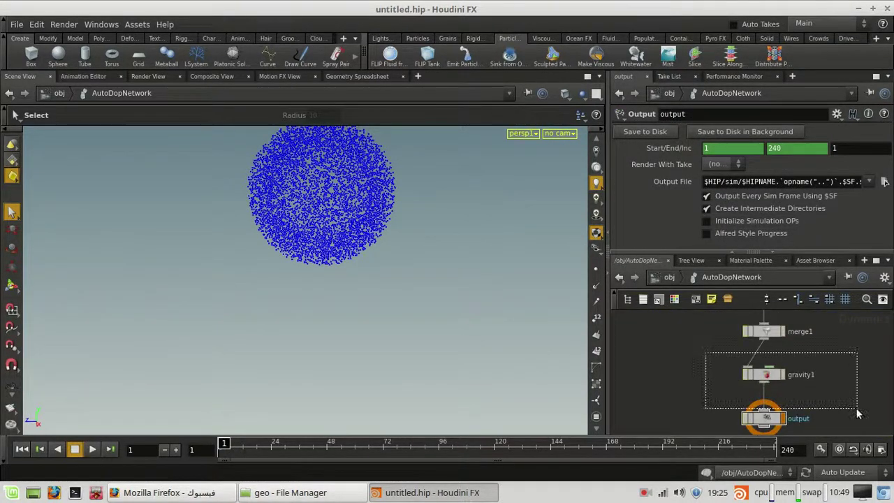
pyautogui.click(749, 370)
pyautogui.moveTo(732, 359); pyautogui.dragTo(728, 434, button='middle')
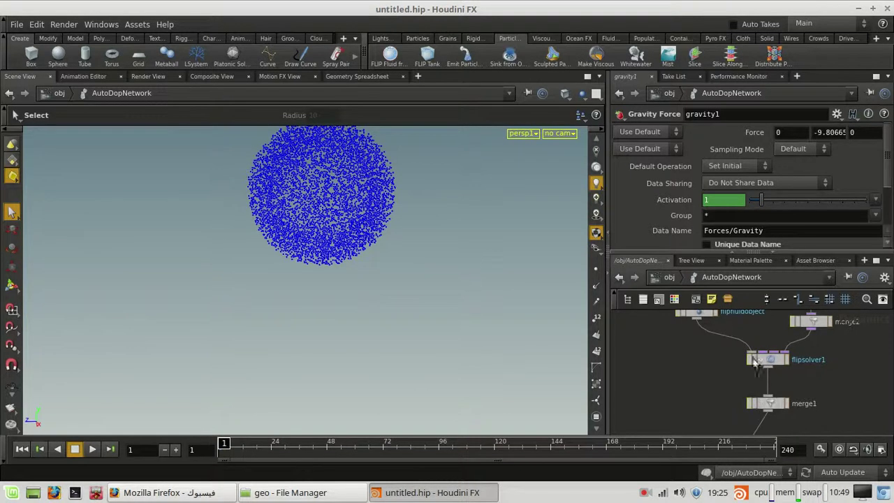
pyautogui.scroll(-2, 667, 349)
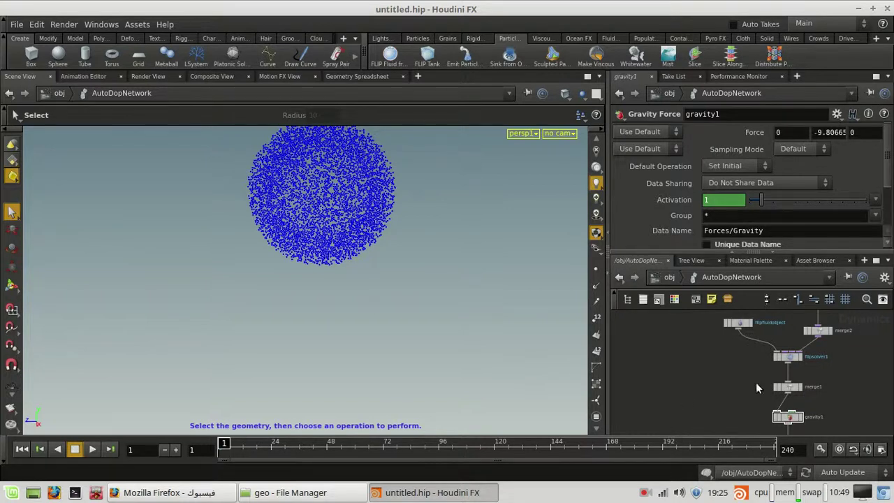
# Leave AutoDopNetwork for the object level and frame the emitter sphere with empty space around it
pyautogui.click(679, 278)
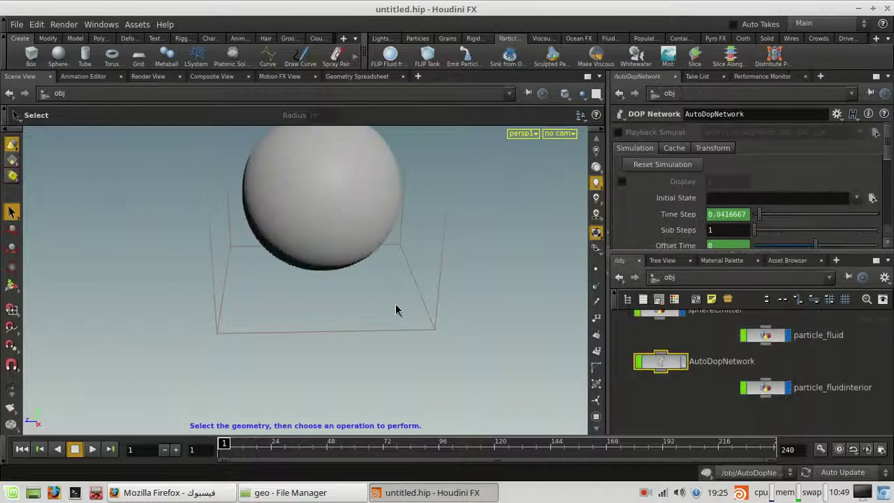
pyautogui.scroll(-8, 421, 320)
pyautogui.keyDown('alt'); pyautogui.moveTo(426, 331); pyautogui.dragTo(345, 342); pyautogui.keyUp('alt')
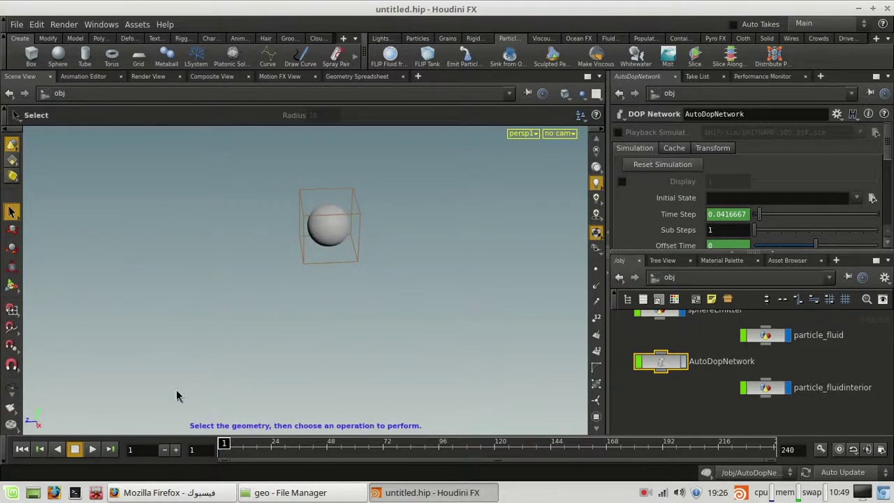
pyautogui.moveTo(268, 293); pyautogui.dragTo(298, 267)
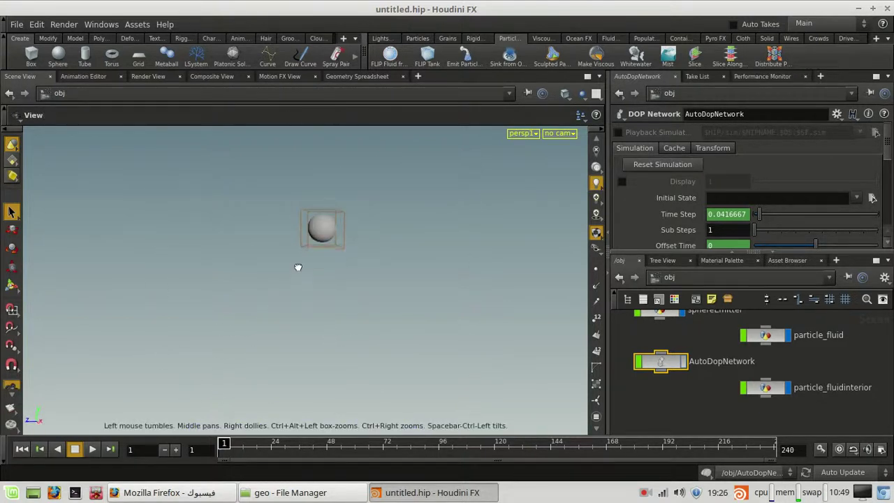
pyautogui.click(447, 38)
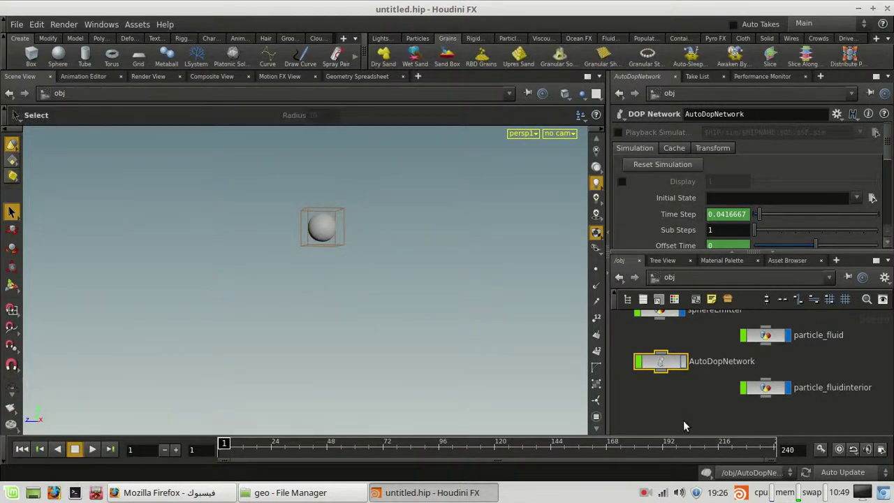
# Add a Grid object below AutoDopNetwork and set the size of its grid1 node to 40.7 by 40.7
pyautogui.press('Tab')
pyautogui.write('gr')
pyautogui.click(806, 233)
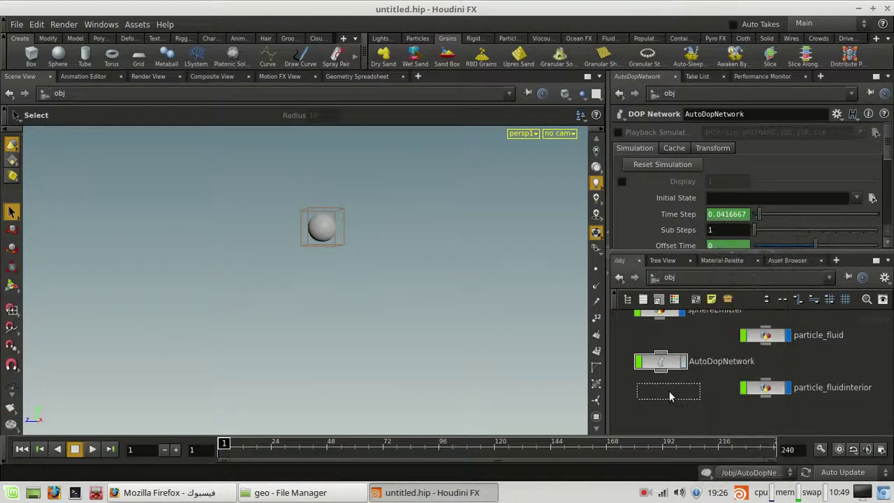
pyautogui.click(682, 404)
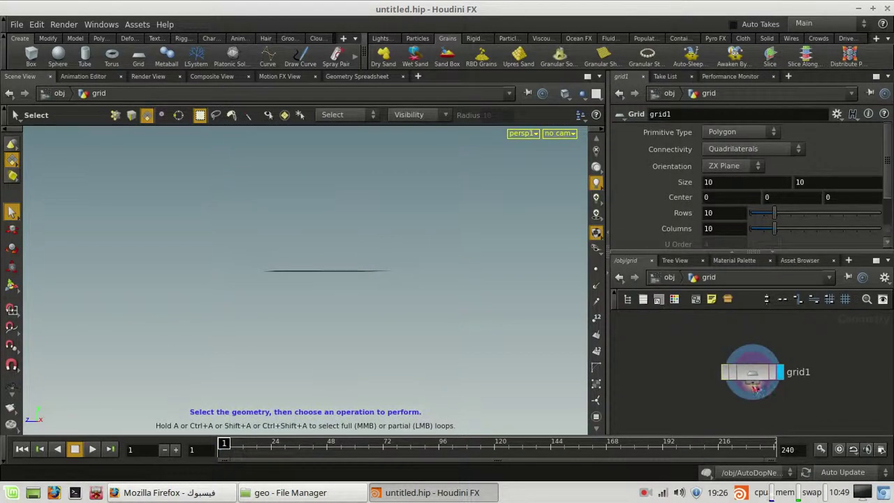
pyautogui.moveTo(680, 180); pyautogui.dragTo(559, 313, button='middle')
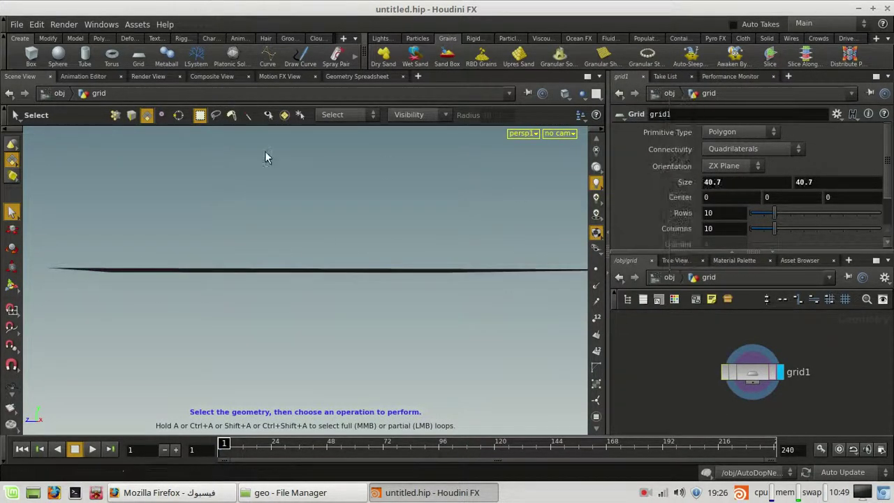
# Enlarge the grid1 node's size to 49.9 by 49.9 and check the plane at a low angle
pyautogui.press('Escape')
pyautogui.moveTo(266, 254); pyautogui.dragTo(336, 230)
pyautogui.press('s')
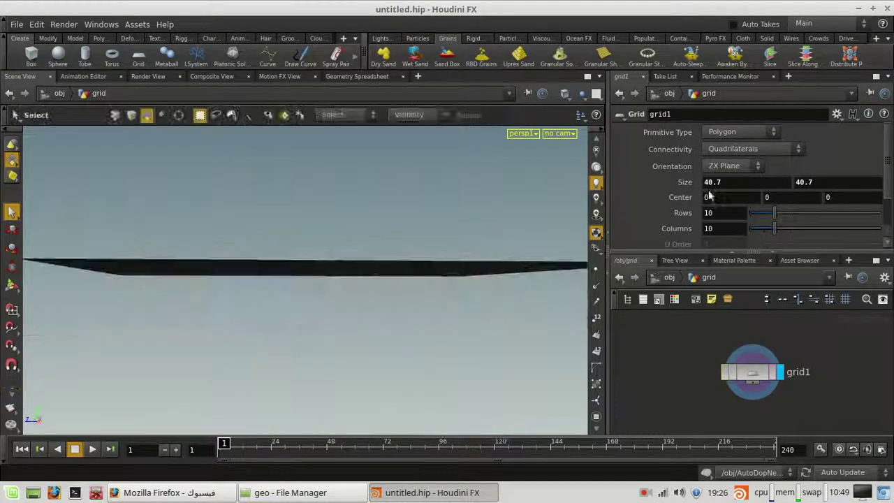
pyautogui.moveTo(680, 180); pyautogui.dragTo(167, 203, button='middle')
pyautogui.press('space')
pyautogui.scroll(-2, 370, 218)
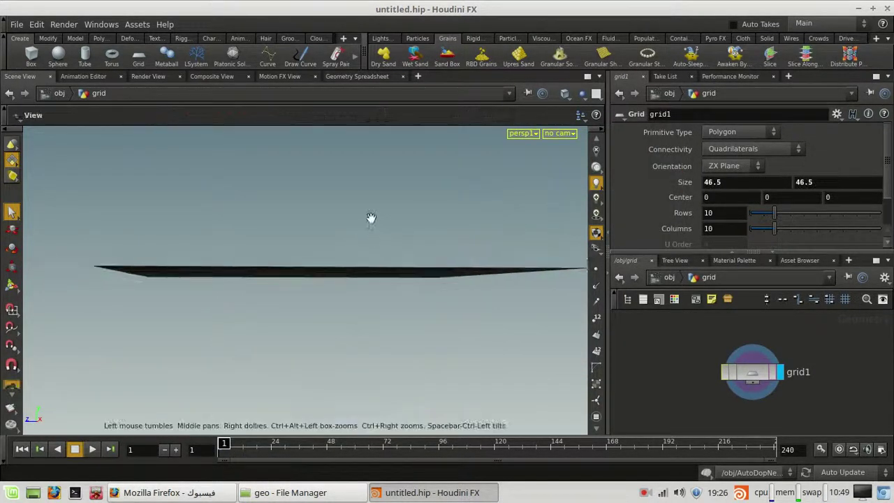
pyautogui.moveTo(370, 218); pyautogui.dragTo(327, 309)
pyautogui.moveTo(420, 230); pyautogui.dragTo(440, 373)
pyautogui.press('s')
pyautogui.moveTo(650, 187); pyautogui.dragTo(290, 346, button='middle')
pyautogui.press('Escape')
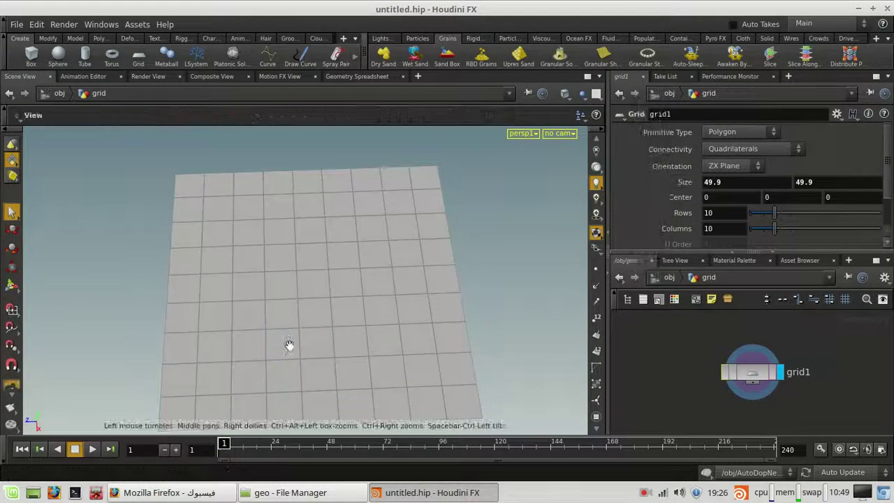
pyautogui.moveTo(289, 345); pyautogui.dragTo(235, 236)
pyautogui.moveTo(367, 316); pyautogui.dragTo(399, 312, button='right')
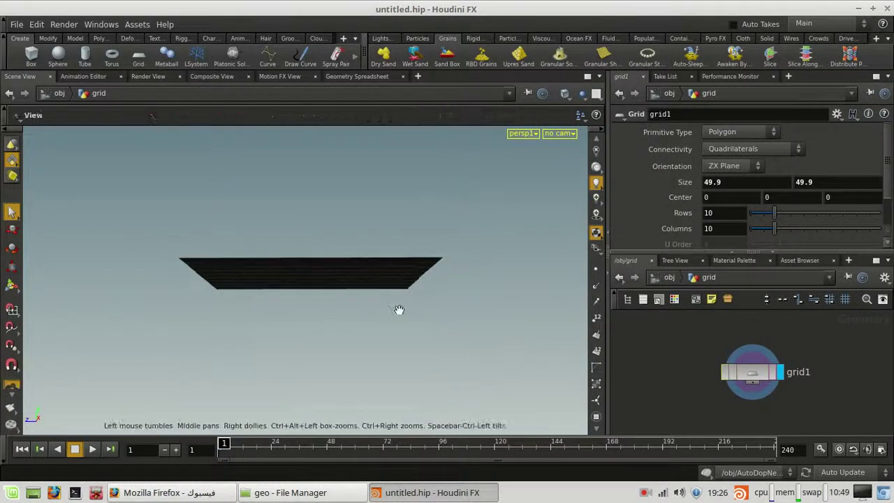
pyautogui.moveTo(335, 296); pyautogui.dragTo(304, 263, button='right')
pyautogui.moveTo(304, 262); pyautogui.dragTo(303, 289)
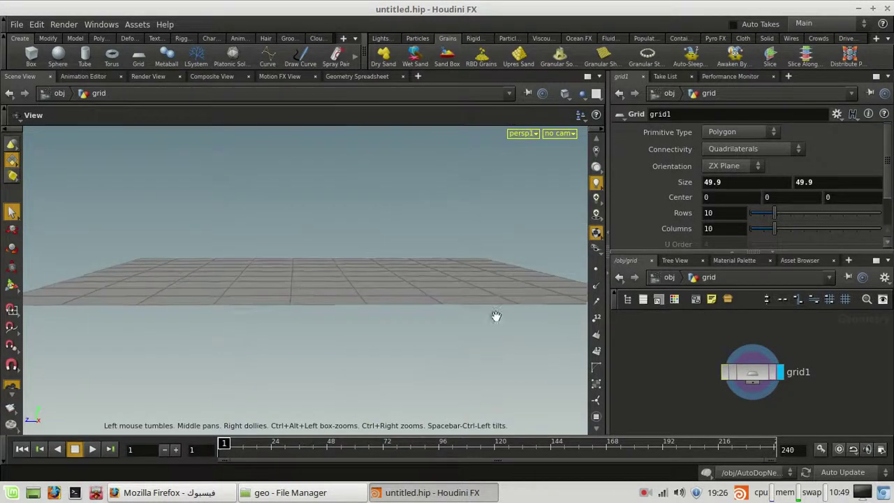
# Add a PolyExtrude node below grid1, connected to it, and make it the displayed node
pyautogui.press('s')
pyautogui.moveTo(754, 383); pyautogui.dragTo(759, 352)
pyautogui.press('Tab')
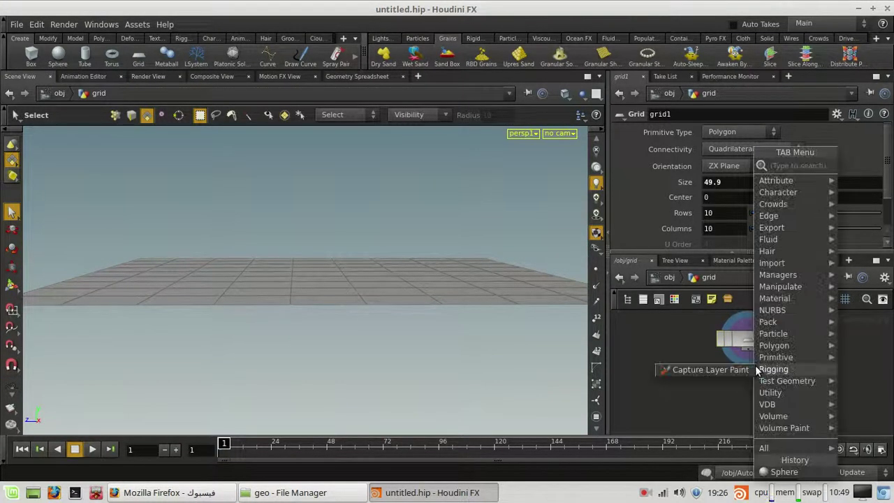
pyautogui.write('p')
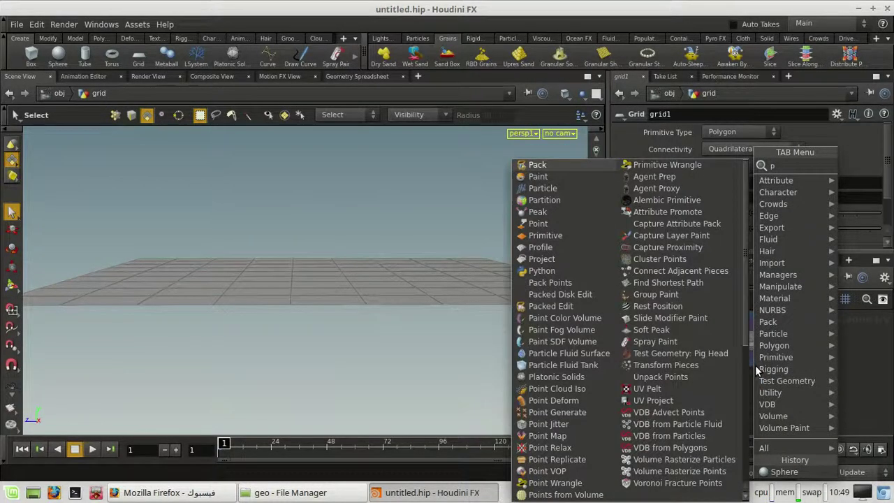
pyautogui.write('p')
pyautogui.press('BackSpace')
pyautogui.write('ol')
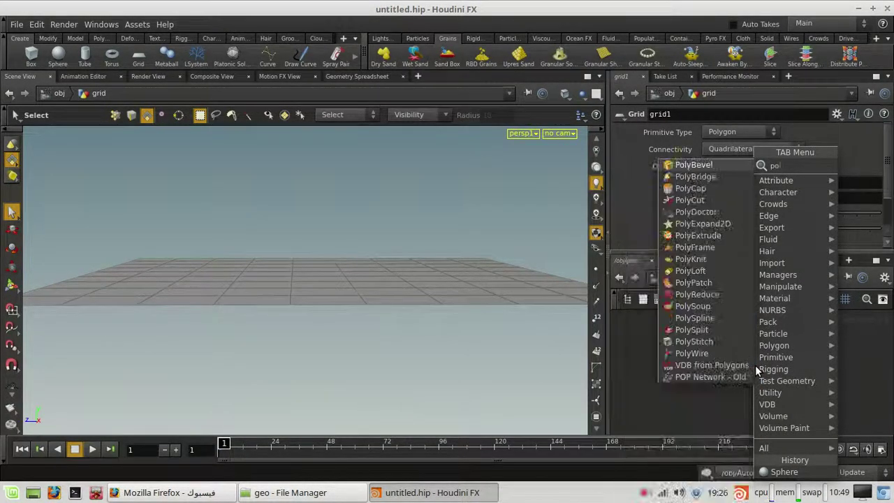
pyautogui.write('yex')
pyautogui.press('Return')
pyautogui.click(731, 380)
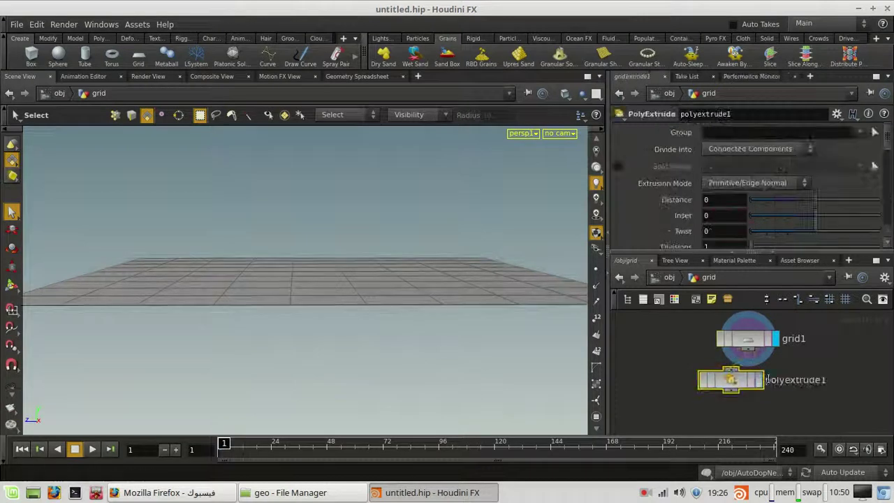
pyautogui.click(761, 380)
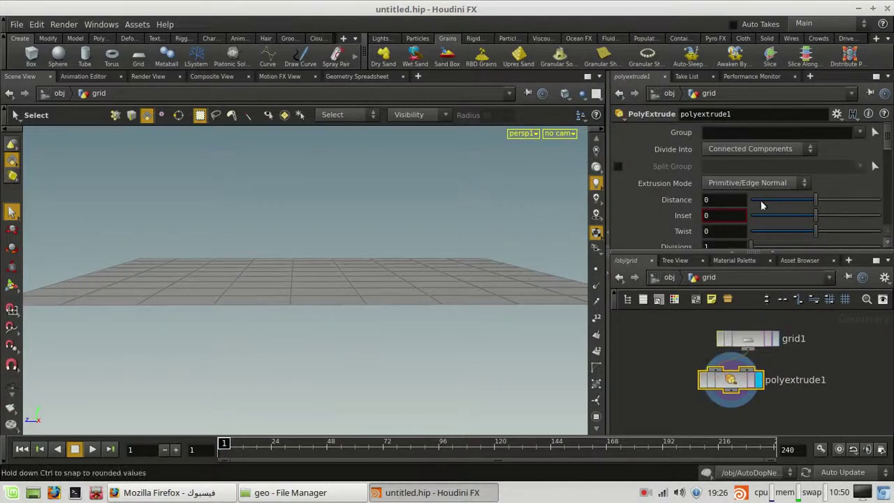
# Set polyextrude1's inset to -0.5 and pull its distance handle in the viewport to about -1.51
pyautogui.scroll(-4, 774, 200)
pyautogui.press('Return')
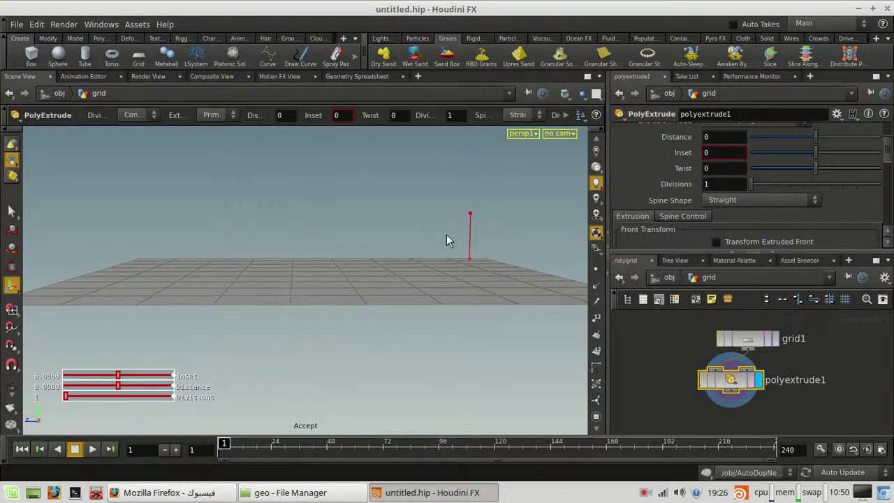
pyautogui.scroll(-5, 485, 257)
pyautogui.keyDown('alt'); pyautogui.moveTo(496, 265); pyautogui.dragTo(428, 252, button='right'); pyautogui.keyUp('alt')
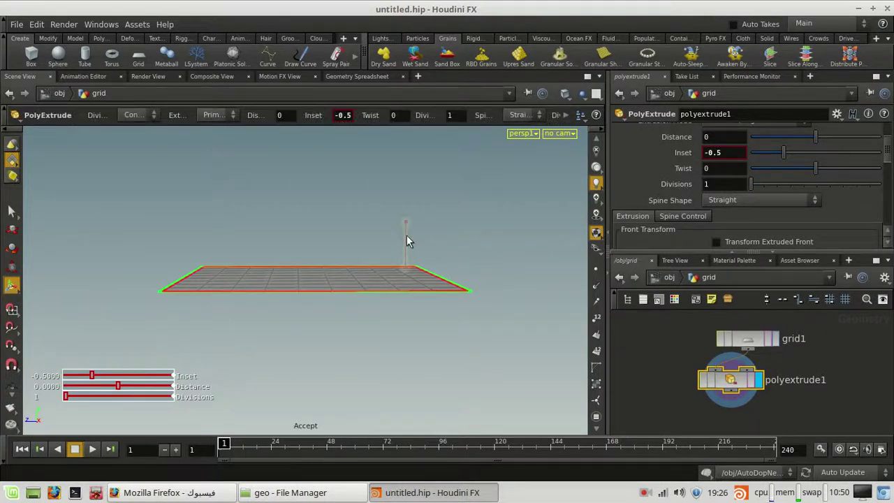
pyautogui.moveTo(408, 241); pyautogui.dragTo(410, 248)
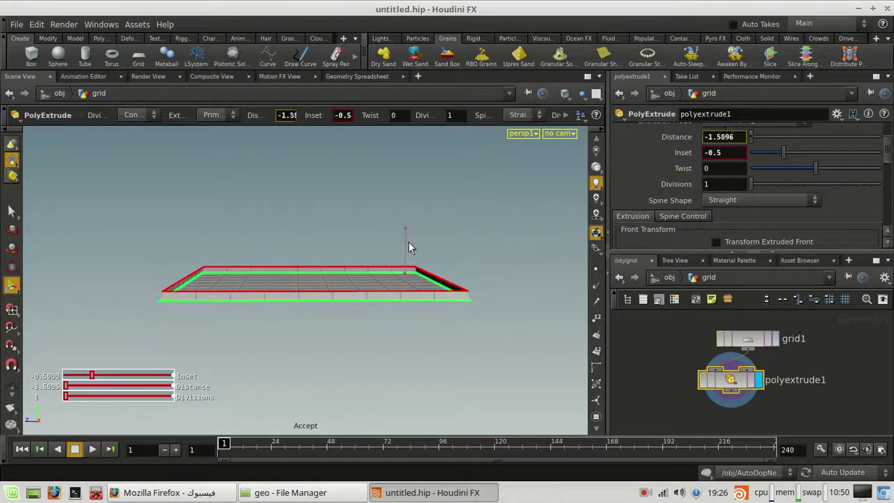
# Deepen the extrusion distance of polyextrude1 to about -1.74 with the viewport handle
pyautogui.scroll(4, 773, 222)
pyautogui.scroll(-13, 758, 219)
pyautogui.scroll(6, 755, 207)
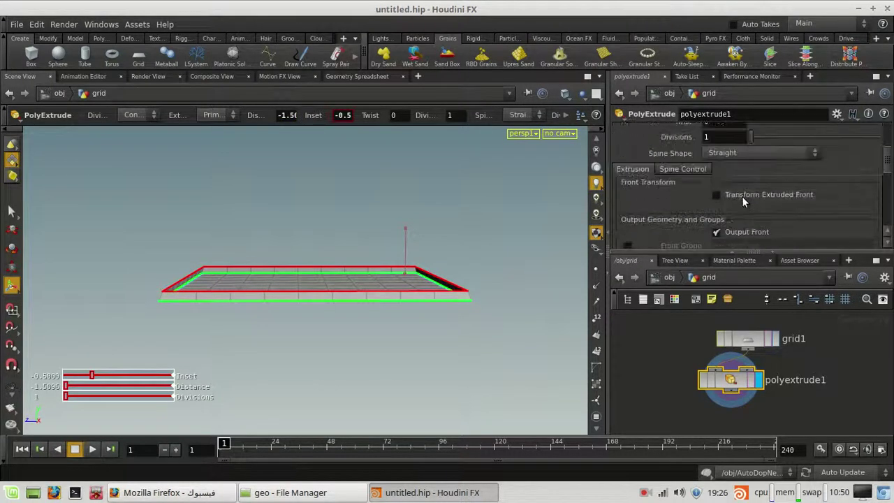
pyautogui.moveTo(351, 253); pyautogui.dragTo(393, 333)
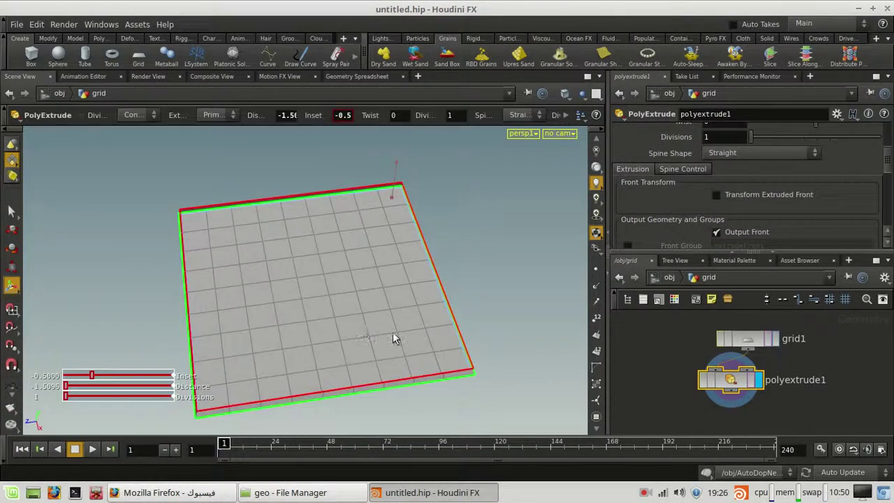
pyautogui.press('Escape')
pyautogui.moveTo(405, 307); pyautogui.dragTo(381, 240)
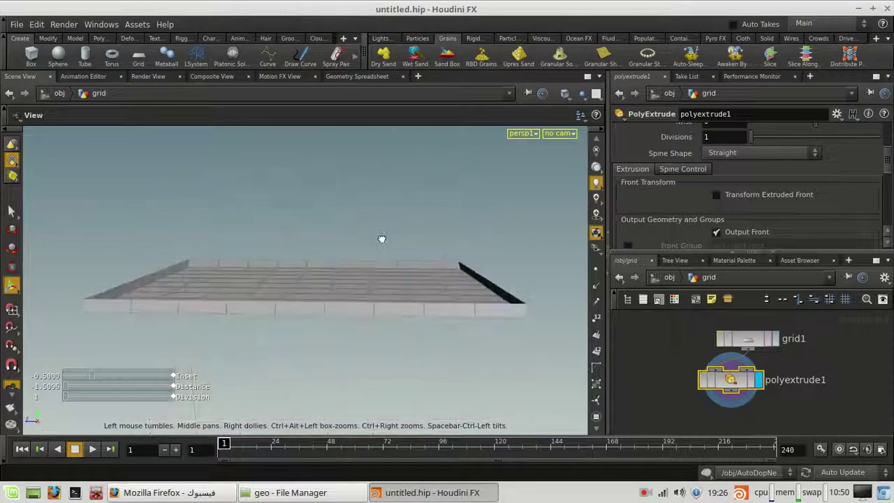
pyautogui.moveTo(446, 232); pyautogui.dragTo(446, 231)
pyautogui.scroll(3, 343, 321)
# Enable Output Back on polyextrude1 to close the slab, and check it in the viewport
pyautogui.scroll(-2, 697, 185)
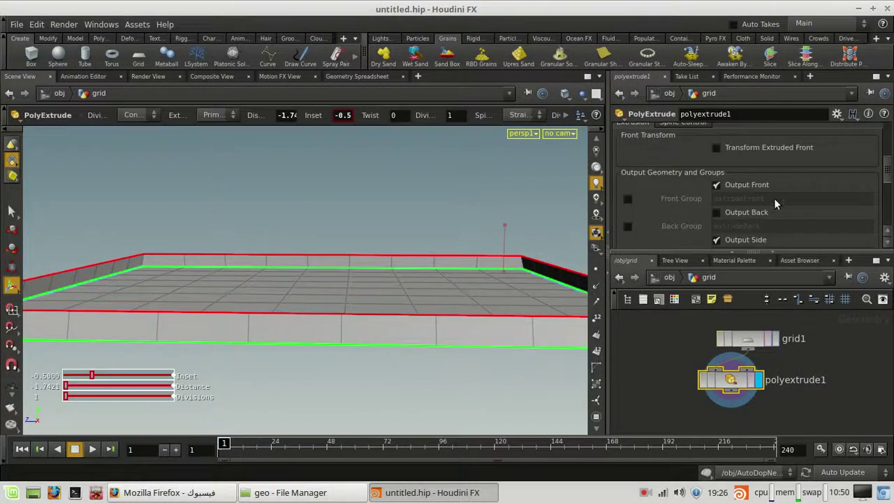
pyautogui.scroll(-2, 775, 200)
pyautogui.click(751, 166)
pyautogui.press('Escape')
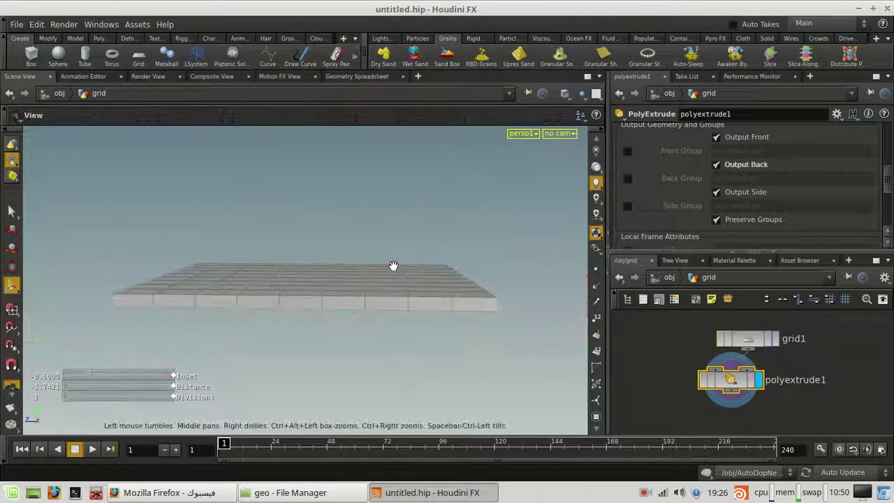
pyautogui.moveTo(395, 265); pyautogui.dragTo(419, 222)
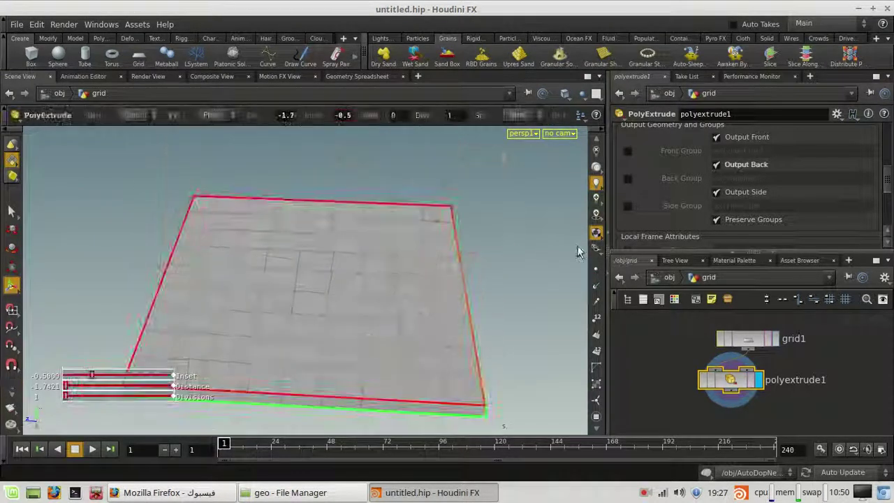
# Examine polyextrude1's extrusion settings for output groups, local frame attributes, normals and front transform
pyautogui.scroll(-1, 747, 171)
pyautogui.scroll(2, 718, 154)
pyautogui.scroll(-2, 718, 157)
pyautogui.scroll(-1, 730, 176)
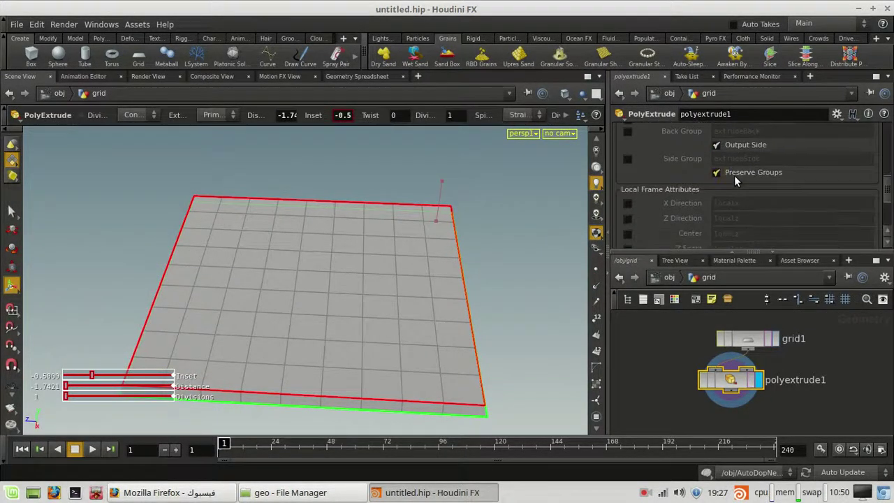
pyautogui.scroll(-1, 742, 201)
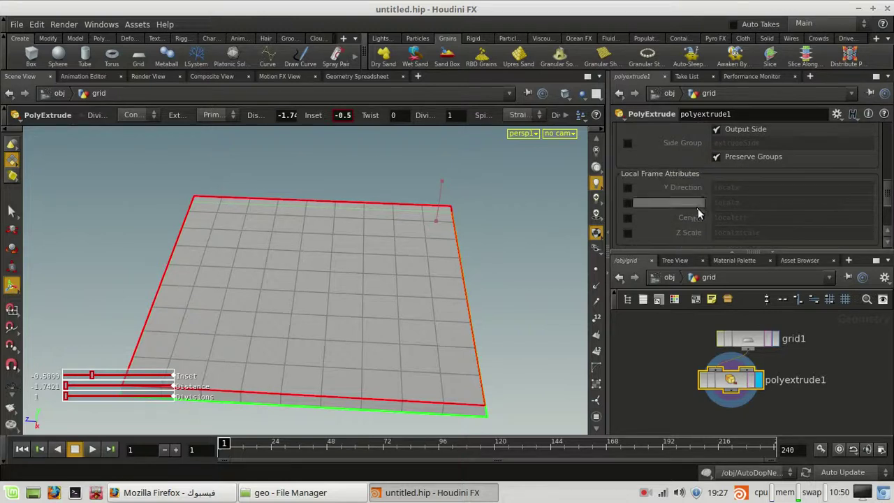
pyautogui.scroll(3, 702, 240)
pyautogui.scroll(-8, 695, 172)
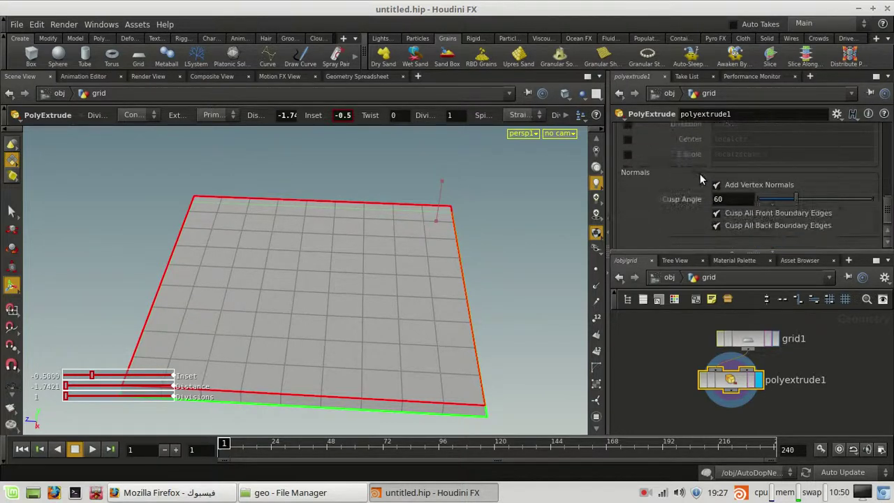
pyautogui.scroll(3, 699, 173)
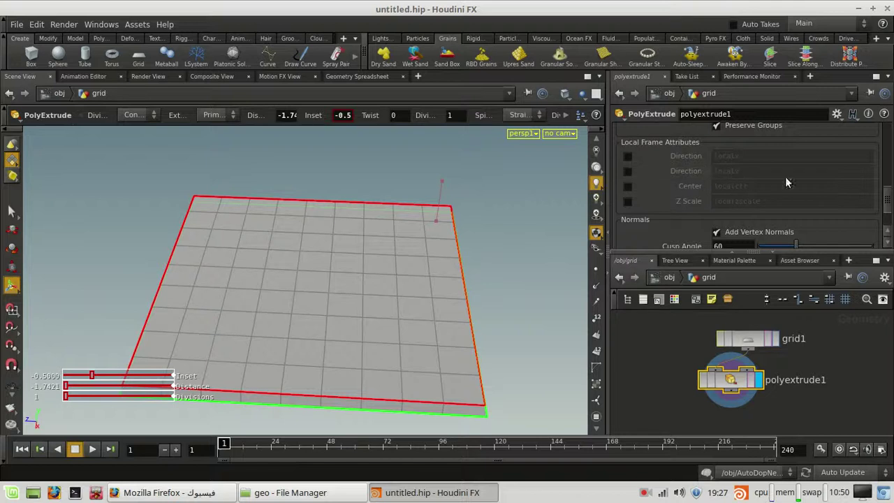
pyautogui.scroll(-4, 796, 179)
pyautogui.scroll(6, 711, 167)
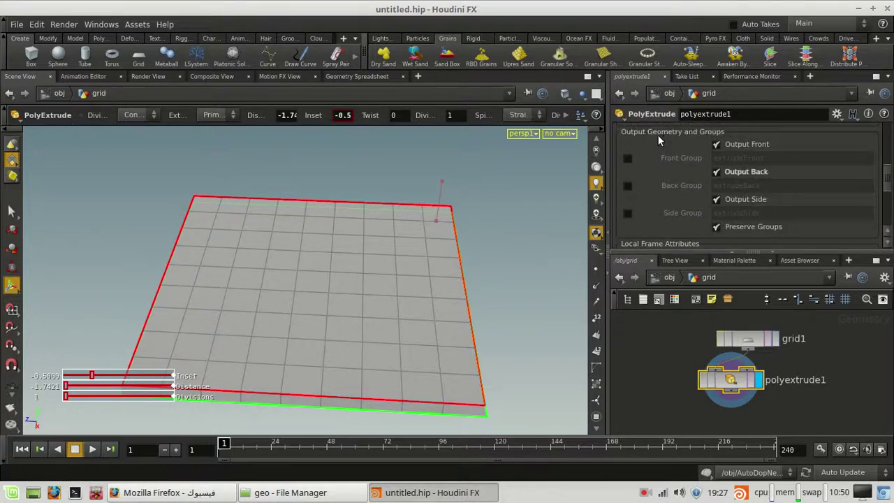
pyautogui.scroll(2, 699, 154)
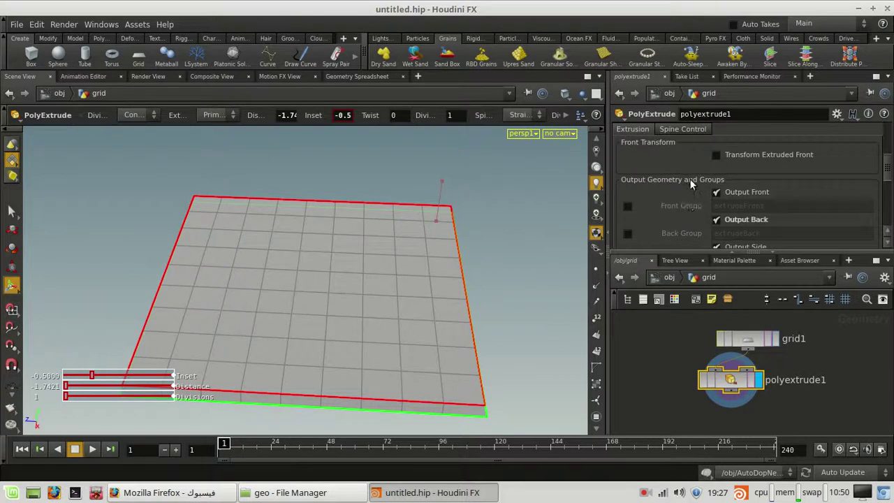
pyautogui.scroll(1, 691, 183)
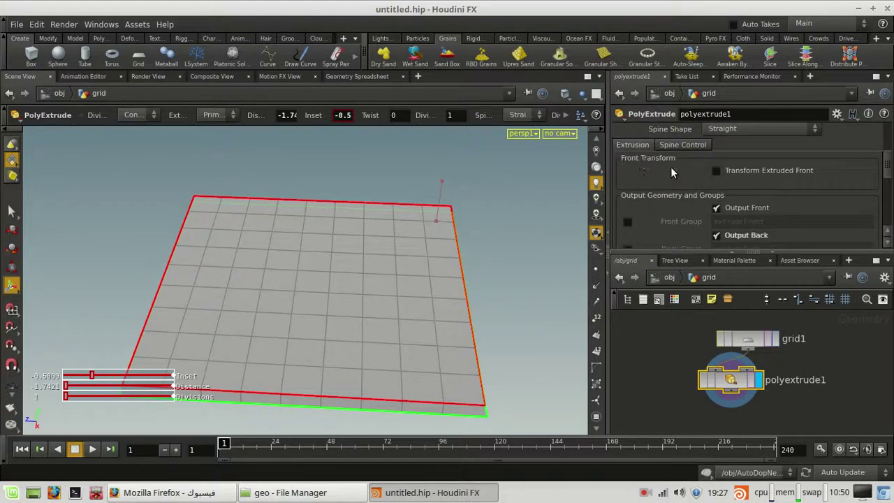
pyautogui.scroll(1, 696, 171)
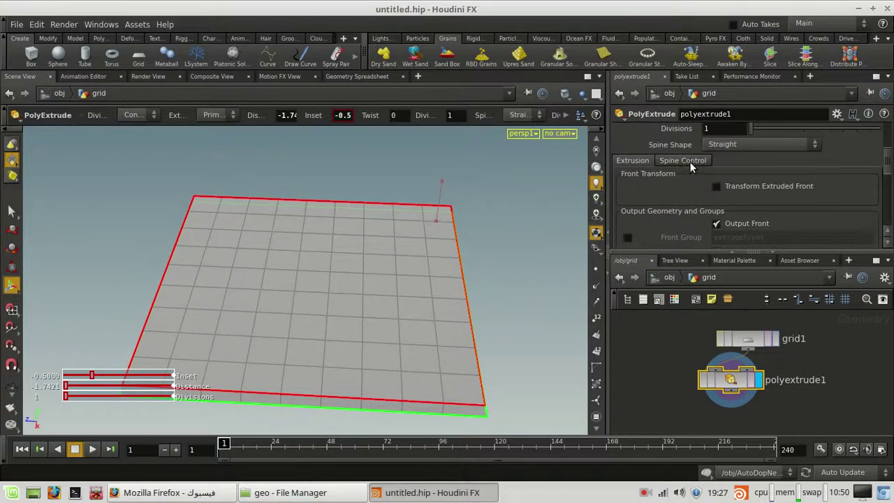
# Review the Spine Control settings of polyextrude1, including shape adjustment, local thickness and local twist
pyautogui.scroll(2, 692, 168)
pyautogui.click(691, 191)
pyautogui.scroll(-4, 709, 203)
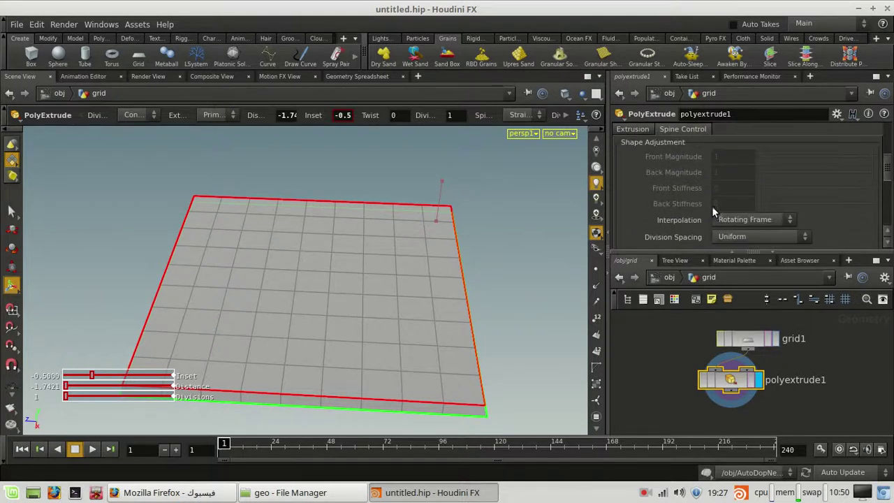
pyautogui.scroll(-7, 772, 178)
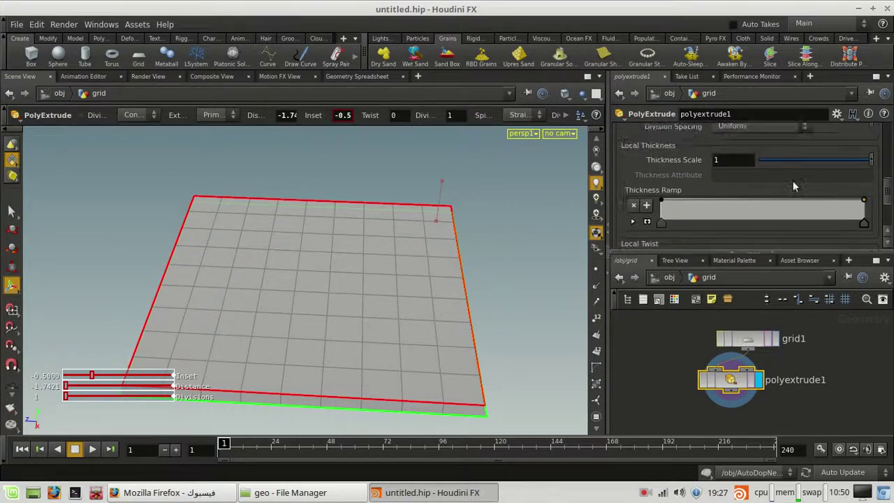
pyautogui.scroll(6, 698, 186)
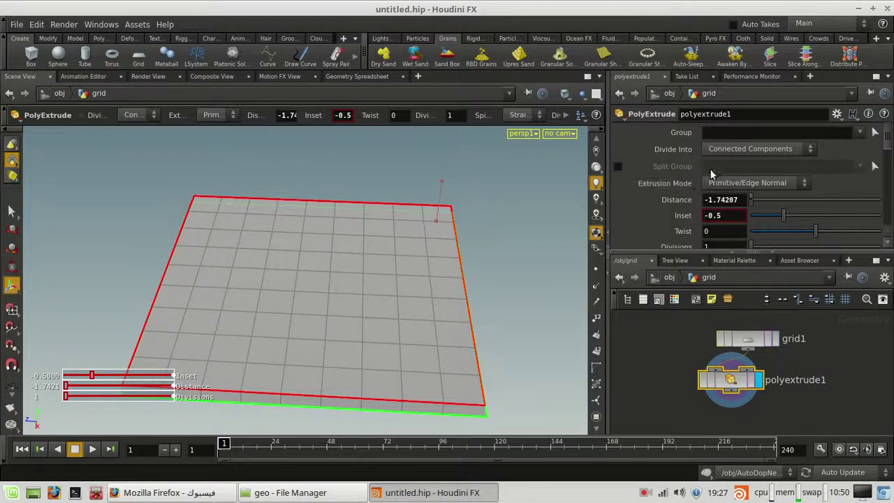
pyautogui.scroll(-4, 714, 179)
pyautogui.scroll(-4, 714, 183)
pyautogui.scroll(2, 706, 177)
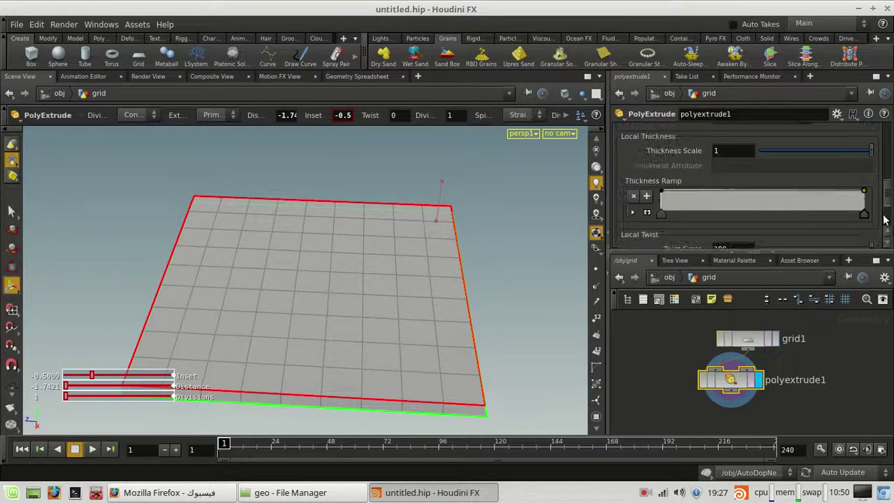
pyautogui.scroll(-2, 706, 177)
pyautogui.scroll(5, 706, 177)
pyautogui.scroll(4, 705, 177)
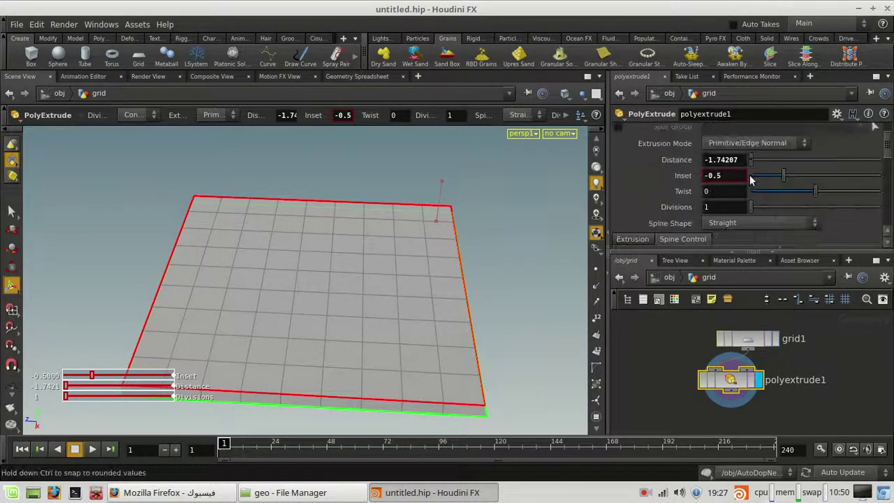
pyautogui.moveTo(524, 242); pyautogui.dragTo(541, 325)
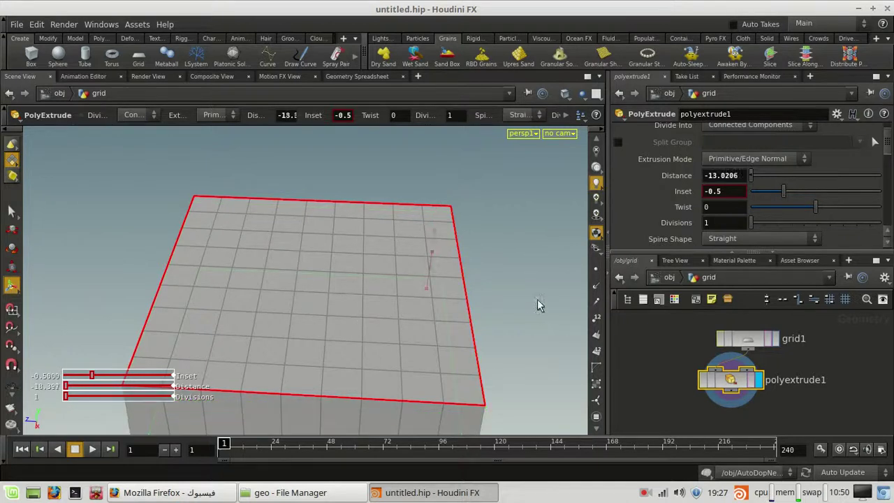
pyautogui.hotkey('ctrl', 'z')
pyautogui.scroll(-3, 522, 295)
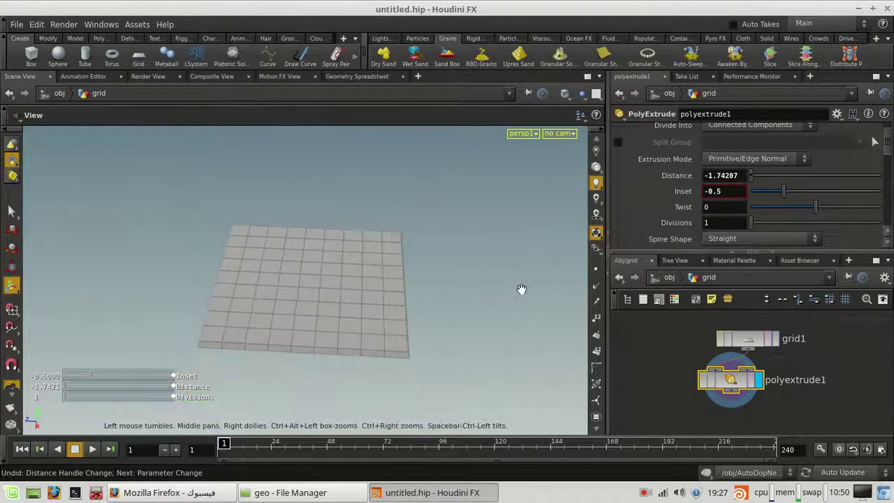
# Leave the extrude handles for the Select tool and view the extruded slab edge-on
pyautogui.press('s')
pyautogui.scroll(3, 477, 343)
pyautogui.keyDown('alt'); pyautogui.moveTo(478, 343); pyautogui.dragTo(468, 294); pyautogui.keyUp('alt')
pyautogui.press('s')
pyautogui.scroll(-3, 743, 200)
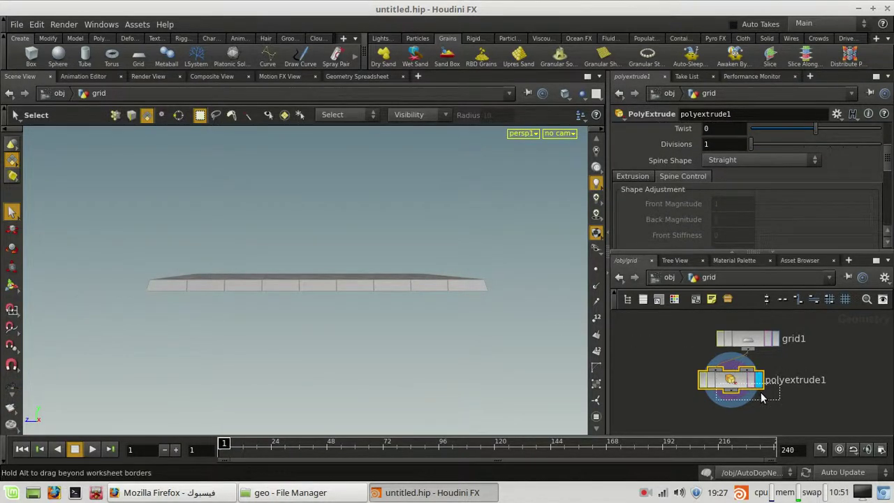
pyautogui.scroll(-2, 733, 382)
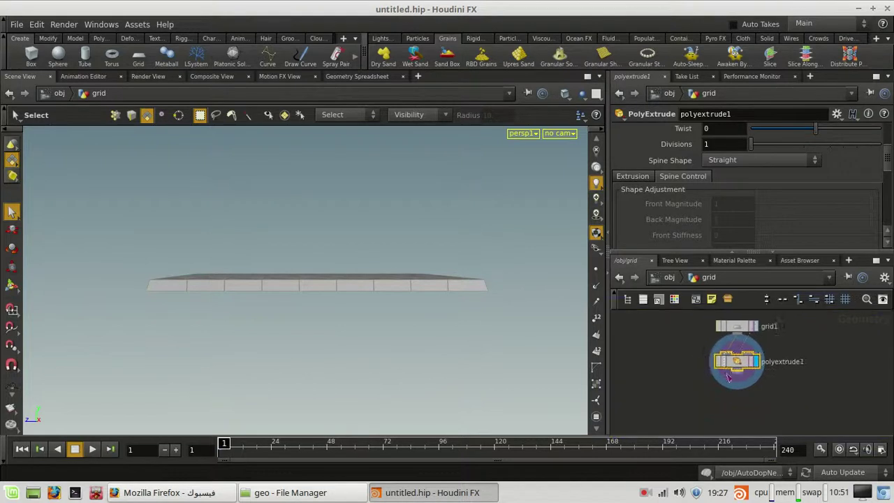
pyautogui.press('Tab')
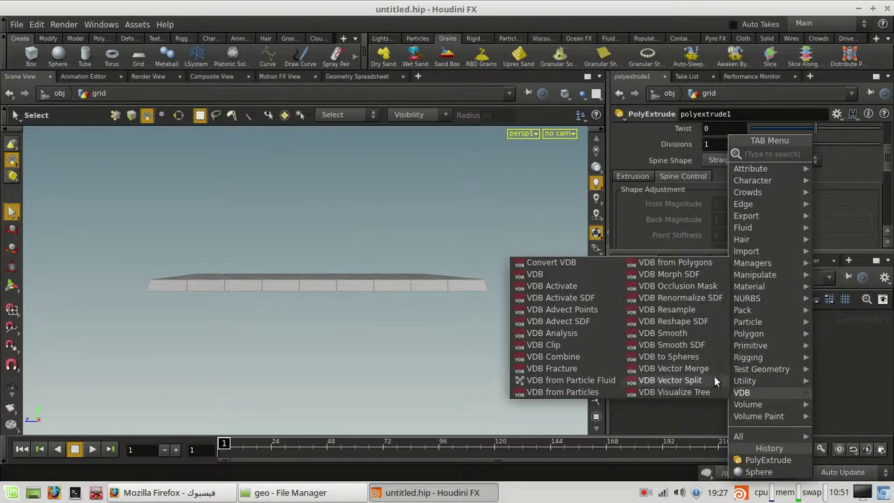
pyautogui.press('Escape')
pyautogui.press('Tab')
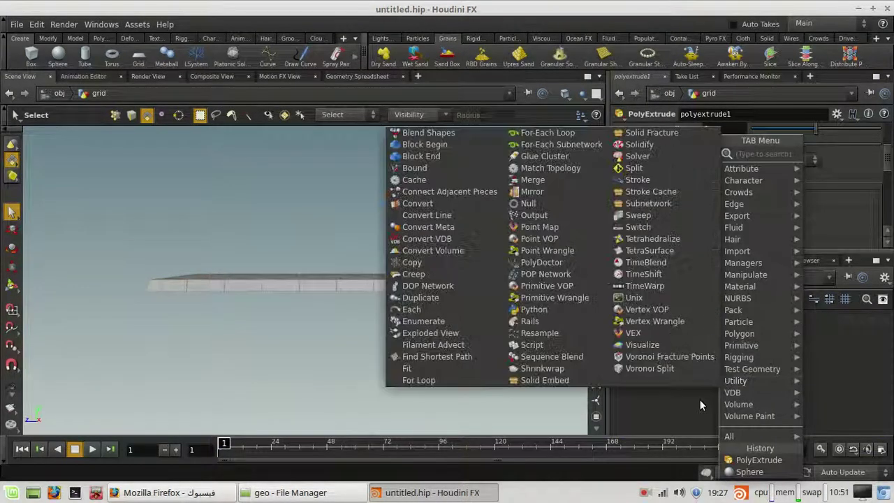
pyautogui.press('Escape')
# Return to the object level and make the grid a rigid-body Static Object for the simulation
pyautogui.click(665, 277)
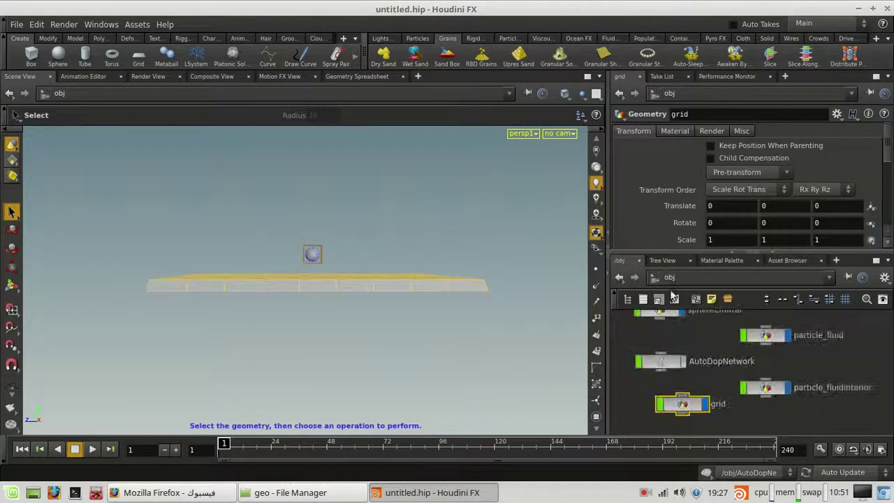
pyautogui.click(494, 241)
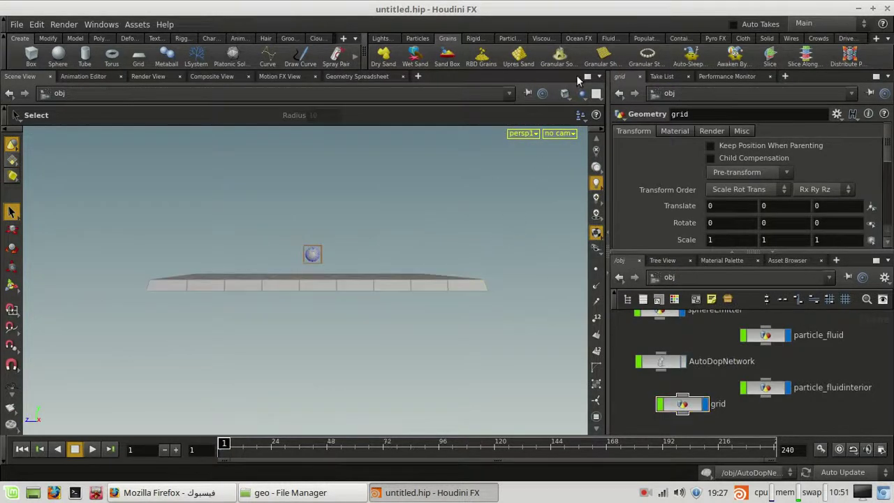
pyautogui.click(691, 404)
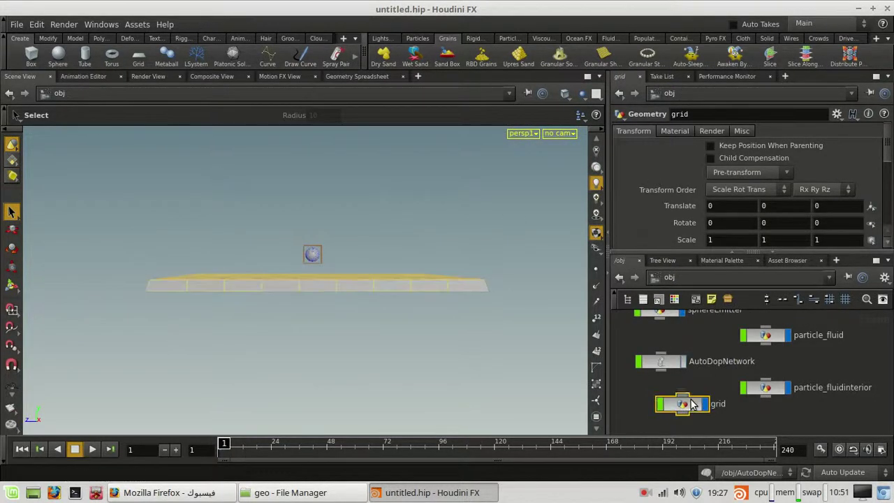
pyautogui.click(475, 39)
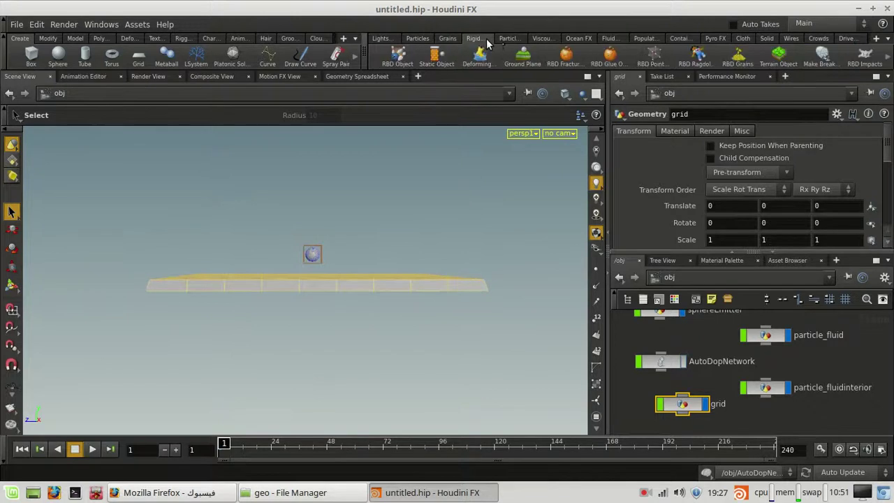
pyautogui.click(437, 55)
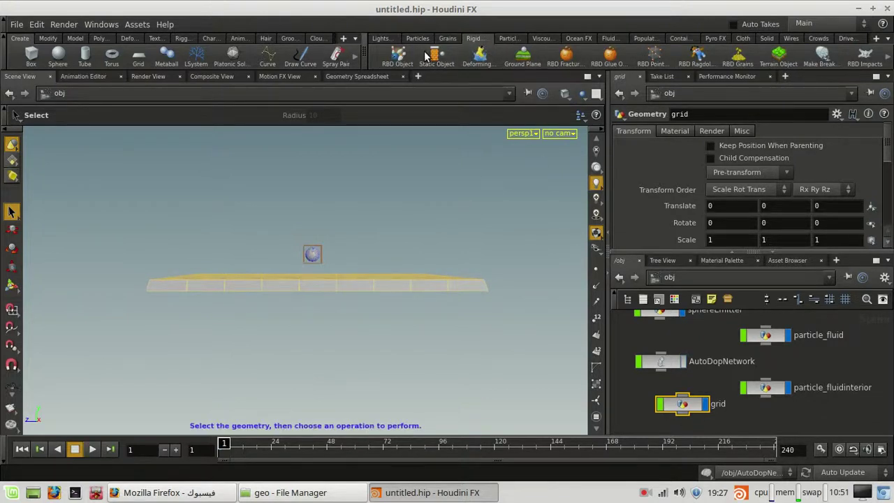
# Enter AutoDopNetwork, view the slab from above and lay out the network's nodes
pyautogui.doubleClick(665, 366)
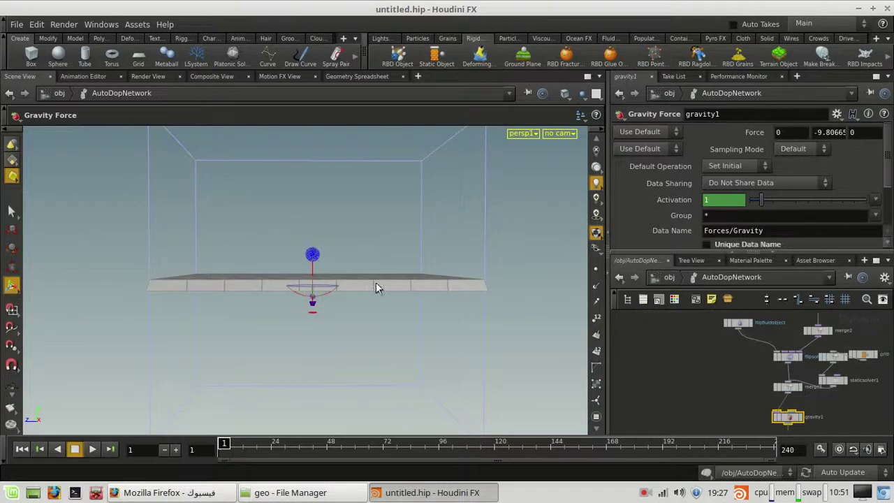
pyautogui.keyDown('alt'); pyautogui.moveTo(376, 285); pyautogui.dragTo(379, 344); pyautogui.keyUp('alt')
pyautogui.press('l')
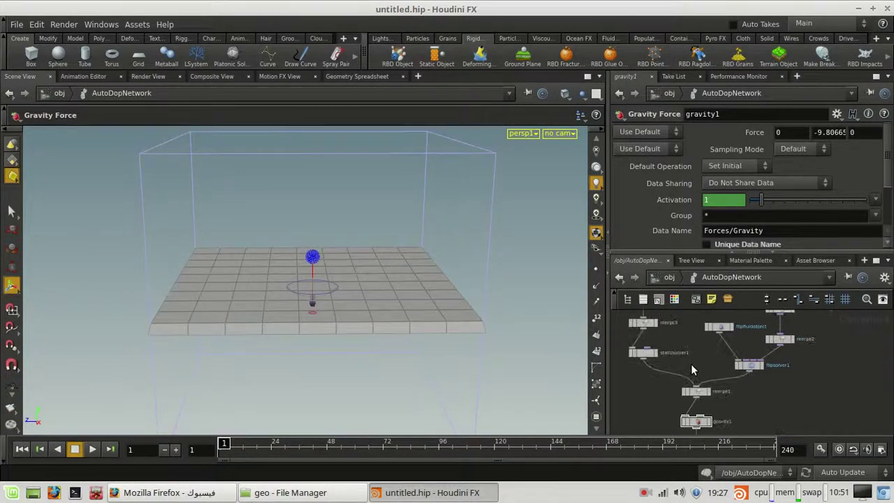
# Examine the grid static object, the staticsolver1 settings and how that branch joins the FLIP solver at merge1
pyautogui.click(675, 324)
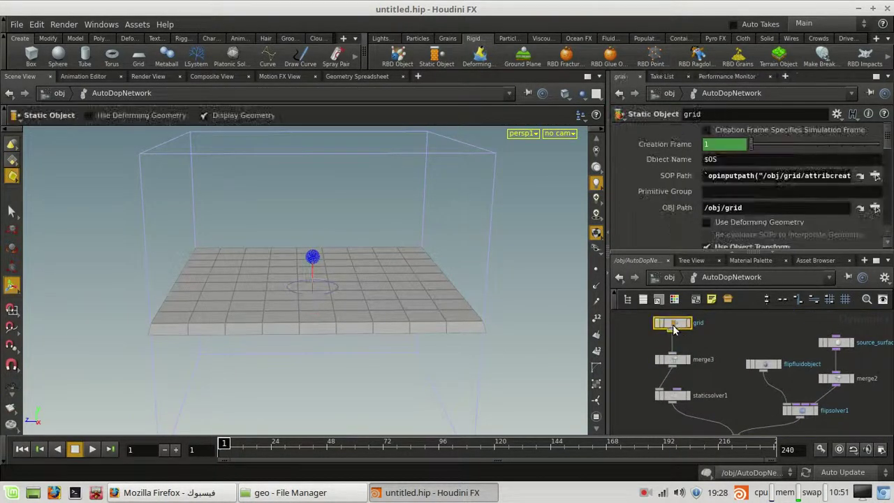
pyautogui.click(674, 396)
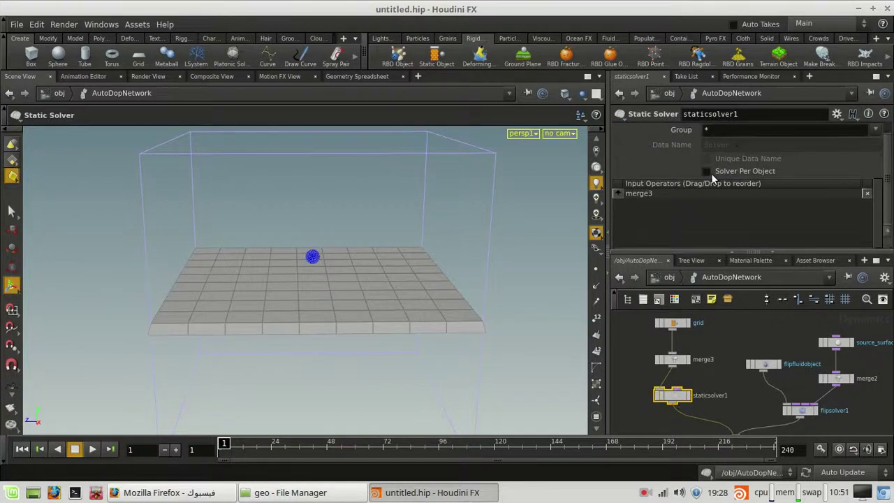
pyautogui.scroll(3, 756, 399)
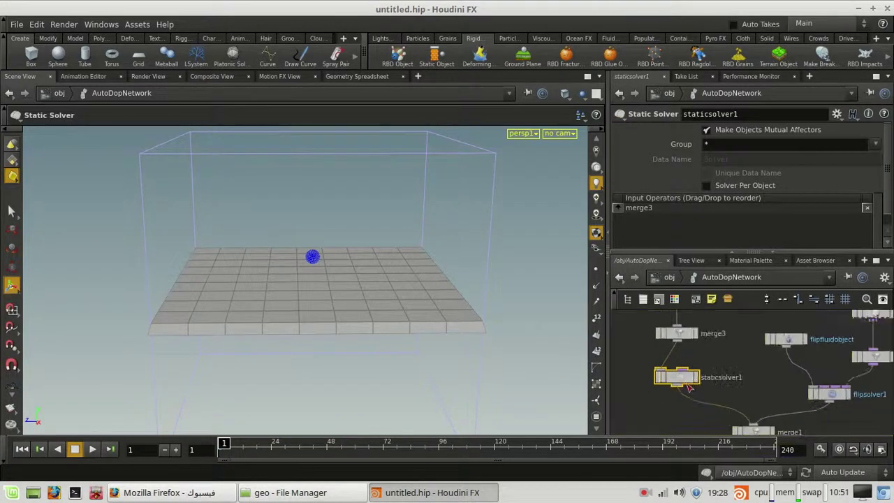
pyautogui.scroll(2, 412, 363)
pyautogui.scroll(-3, 754, 399)
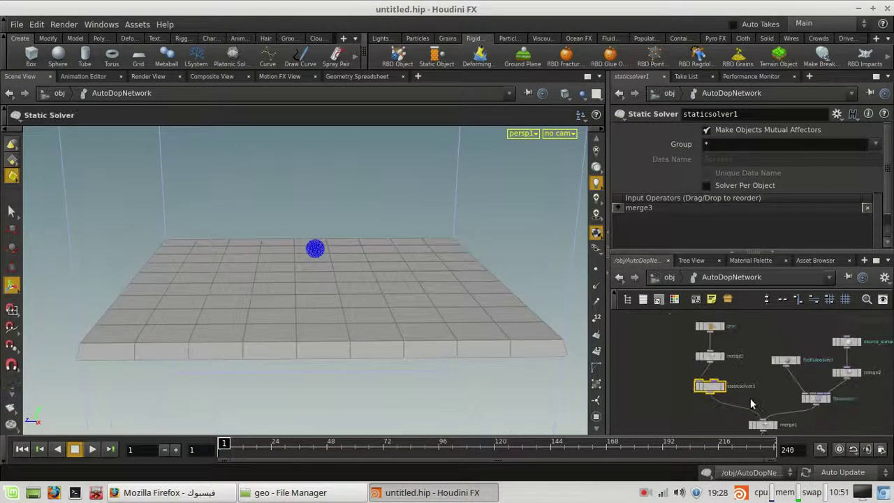
pyautogui.scroll(5, 733, 387)
pyautogui.scroll(-3, 761, 395)
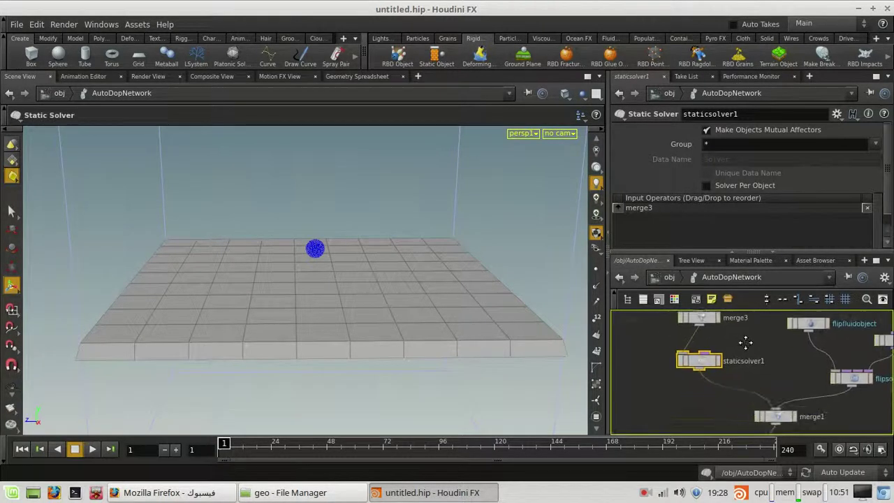
pyautogui.scroll(-4, 783, 412)
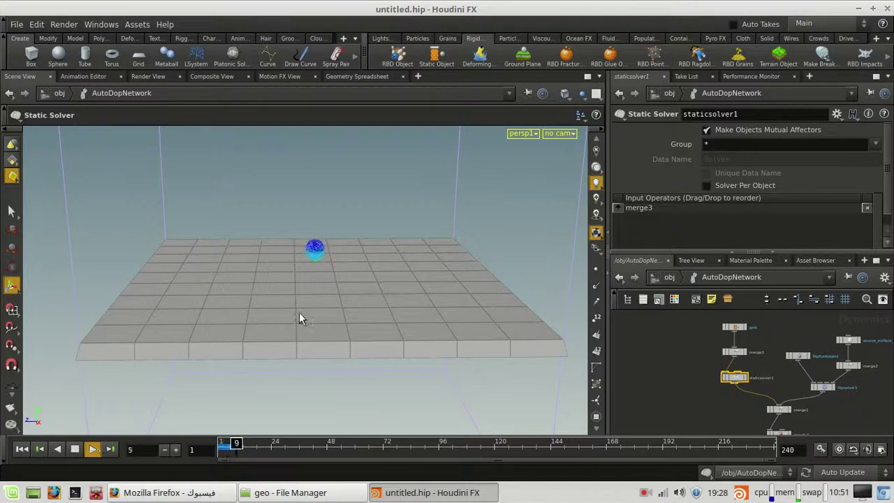
# Watch the fluid simulation play against the slab, check it from below and rewind to frame 1
pyautogui.keyDown('alt'); pyautogui.moveTo(348, 261); pyautogui.dragTo(360, 307, button='right'); pyautogui.keyUp('alt')
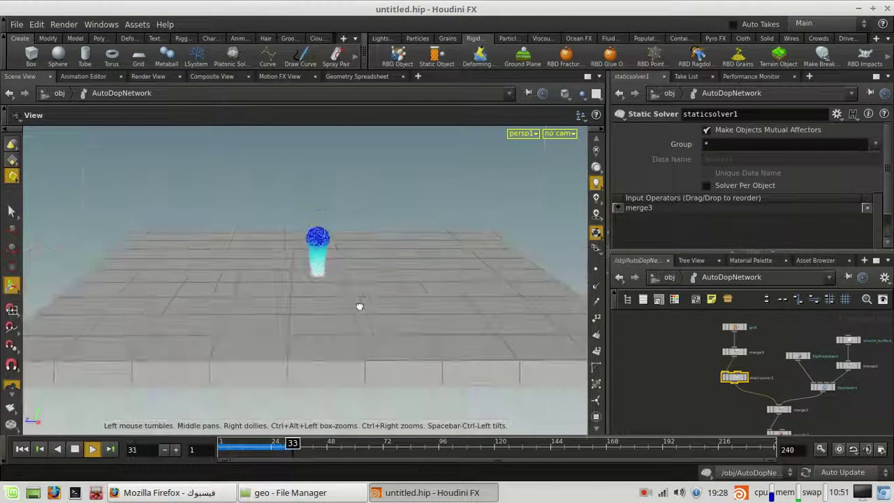
pyautogui.moveTo(359, 306)
pyautogui.mouseDown()
pyautogui.moveTo(362, 290)
pyautogui.moveTo(358, 303)
pyautogui.mouseUp()
pyautogui.click(29, 450)
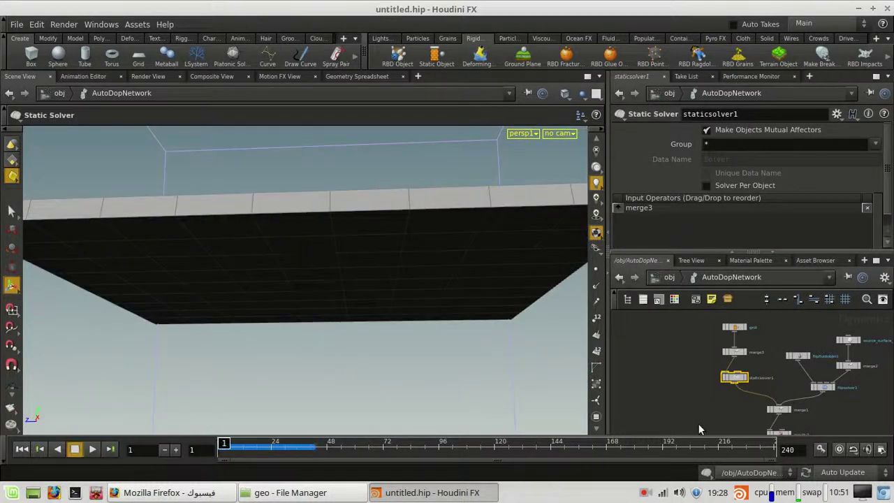
# Enable the Collision Guide in the grid static object's RBD Solver volume collision settings
pyautogui.scroll(5, 784, 387)
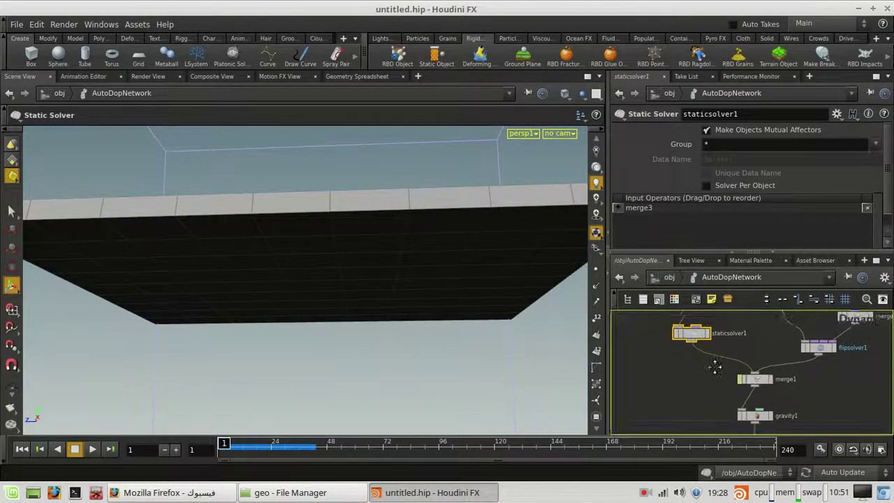
pyautogui.moveTo(714, 367); pyautogui.dragTo(733, 436, button='middle')
pyautogui.scroll(1, 731, 349)
pyautogui.click(712, 330)
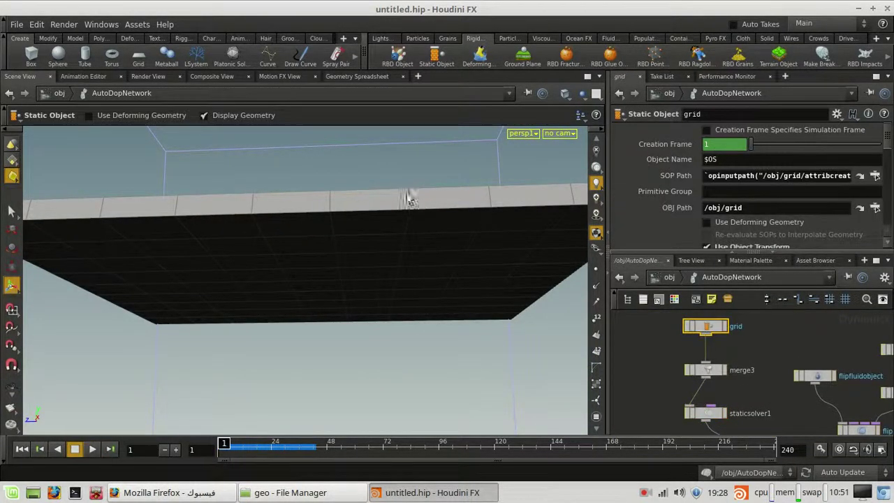
pyautogui.keyDown('alt'); pyautogui.moveTo(369, 244); pyautogui.dragTo(363, 297); pyautogui.keyUp('alt')
pyautogui.scroll(3, 363, 297)
pyautogui.scroll(-3, 706, 173)
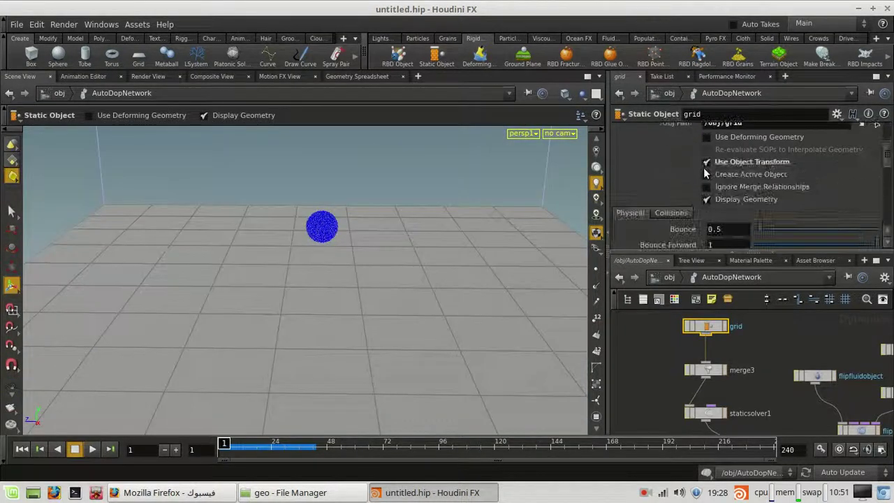
pyautogui.scroll(-2, 643, 176)
pyautogui.click(664, 179)
pyautogui.scroll(-2, 668, 200)
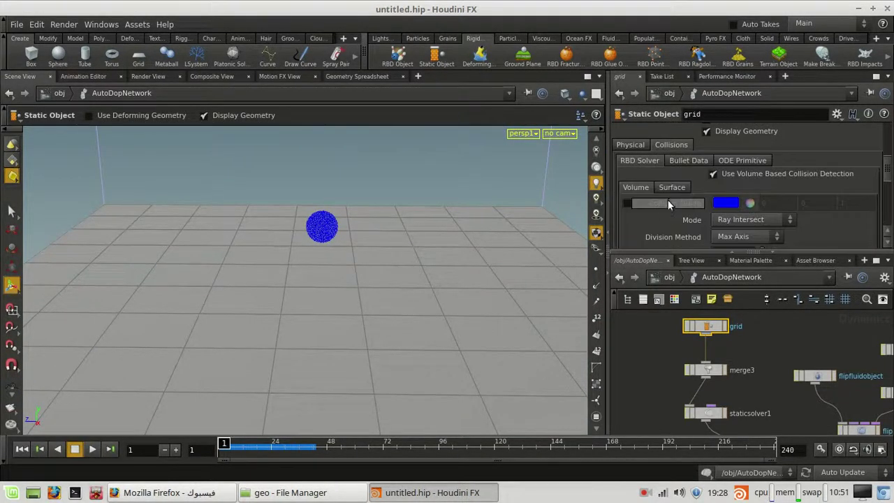
pyautogui.click(628, 203)
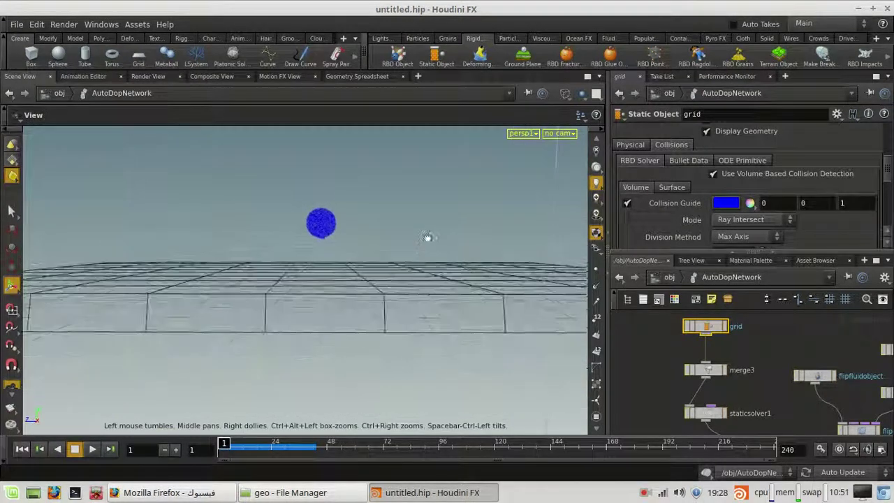
# Examine the grid static object's volume collision mode, division method and uniform divisions, and inspect the slab in wireframe
pyautogui.scroll(-2, 719, 202)
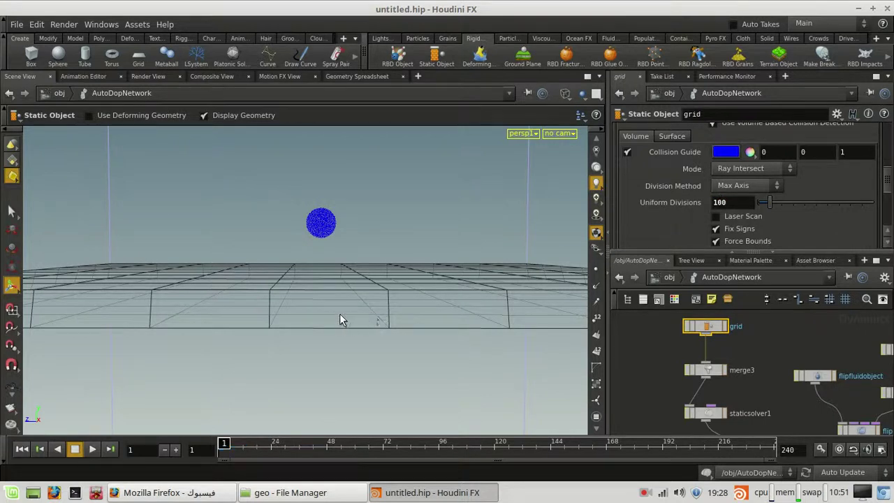
pyautogui.scroll(3, 366, 299)
pyautogui.scroll(4, 827, 201)
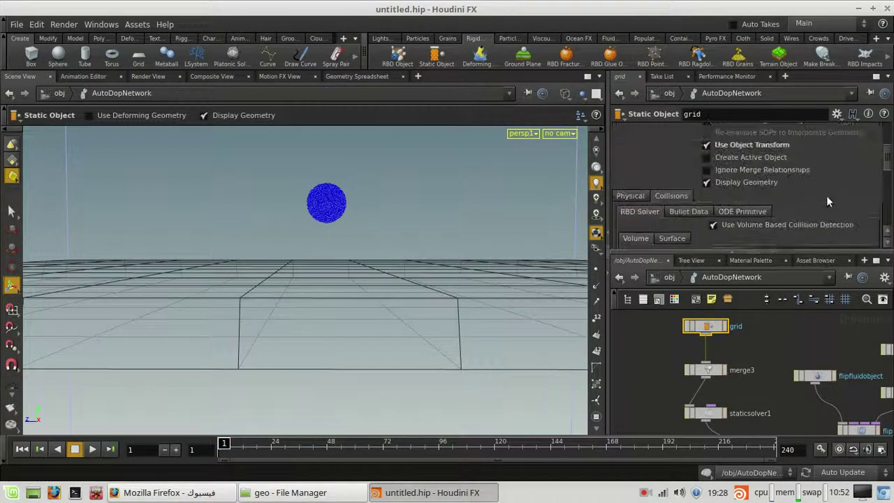
pyautogui.scroll(-3, 802, 175)
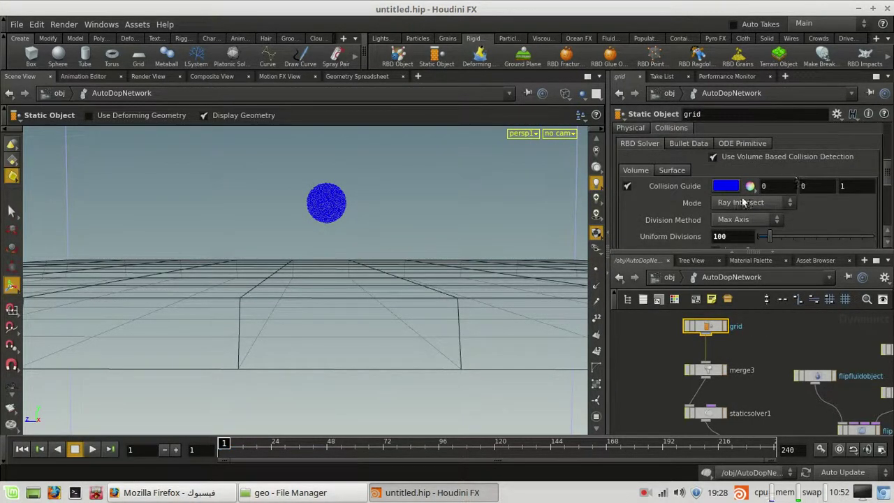
pyautogui.click(748, 203)
pyautogui.click(747, 202)
pyautogui.scroll(-3, 352, 213)
pyautogui.moveTo(339, 227)
pyautogui.keyDown('alt'); pyautogui.mouseDown()
pyautogui.moveTo(341, 285)
pyautogui.moveTo(335, 223)
pyautogui.mouseUp(); pyautogui.keyUp('alt')
# Open the grid object's geometry network and inspect grid1's settings and the wireframe slab
pyautogui.click(669, 278)
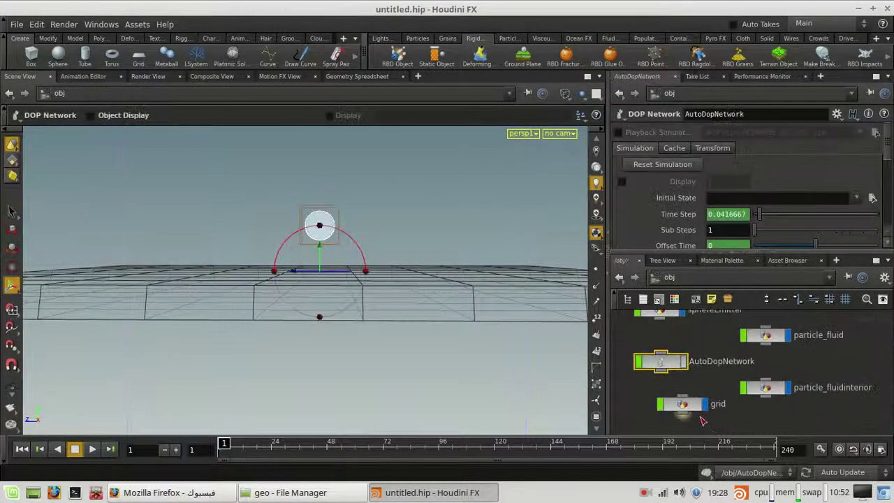
pyautogui.doubleClick(685, 402)
pyautogui.scroll(3, 707, 410)
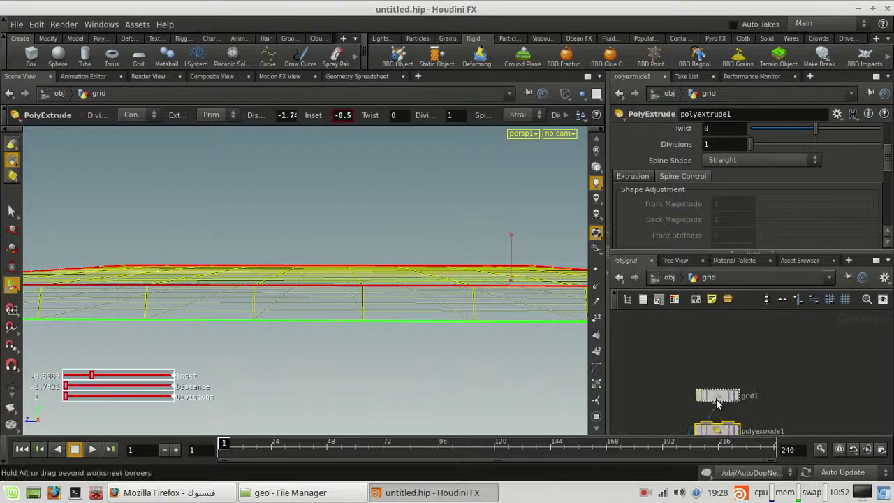
pyautogui.click(721, 397)
pyautogui.scroll(-2, 756, 328)
pyautogui.moveTo(756, 333); pyautogui.dragTo(756, 315, button='middle')
pyautogui.moveTo(362, 232)
pyautogui.keyDown('alt'); pyautogui.mouseDown()
pyautogui.moveTo(367, 207)
pyautogui.moveTo(363, 248)
pyautogui.mouseUp(); pyautogui.keyUp('alt')
pyautogui.scroll(3, 731, 391)
pyautogui.keyDown('alt'); pyautogui.moveTo(361, 323); pyautogui.dragTo(359, 309); pyautogui.keyUp('alt')
pyautogui.moveTo(749, 411); pyautogui.dragTo(760, 352, button='middle')
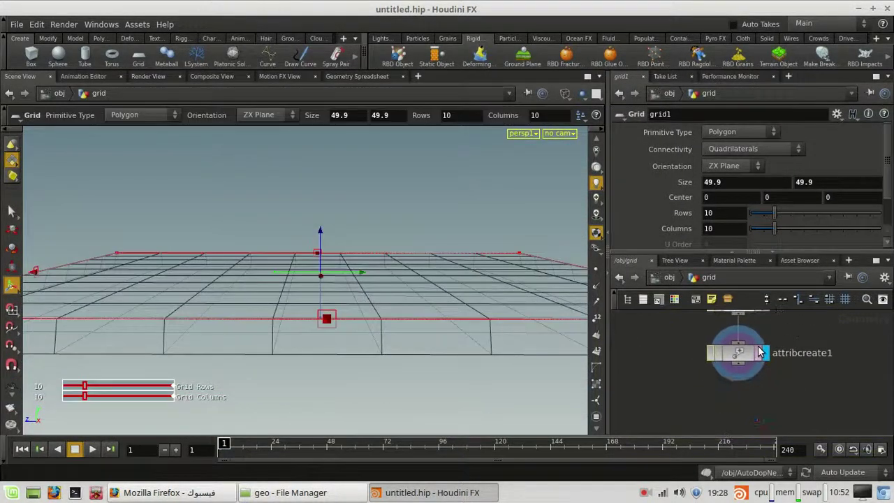
# Make room above attribcreate1 and insert a Fuse node directly before it in the chain
pyautogui.moveTo(747, 353); pyautogui.dragTo(748, 412)
pyautogui.press('Tab')
pyautogui.write('fu')
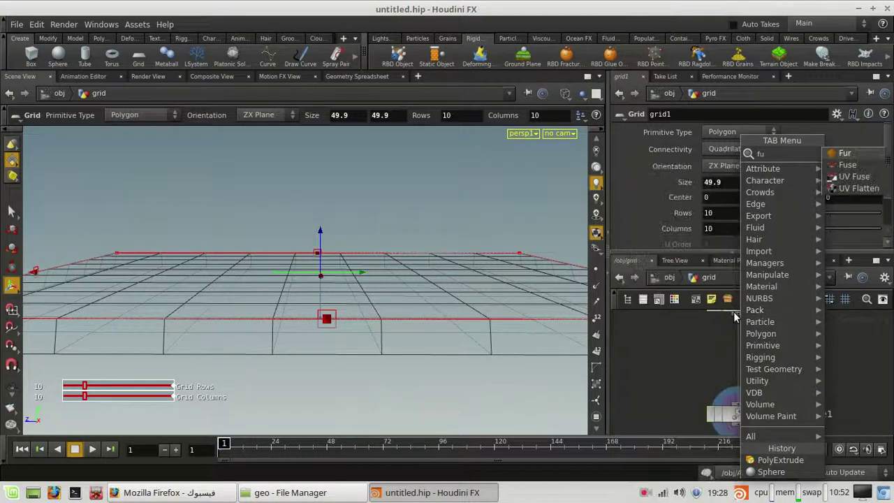
pyautogui.click(868, 165)
pyautogui.click(734, 348)
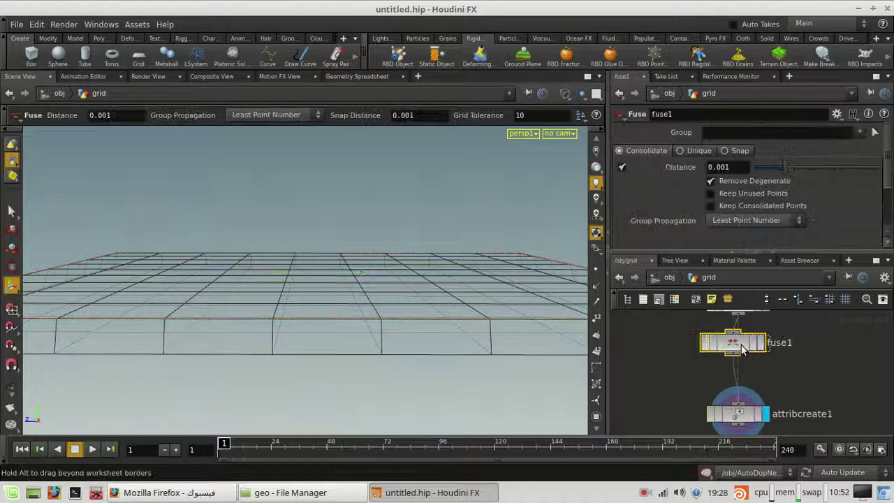
# View a corner of the slab and set fuse1's consolidate distance to 0.0061268
pyautogui.moveTo(507, 309); pyautogui.dragTo(441, 312, button='right')
pyautogui.moveTo(442, 312); pyautogui.dragTo(433, 355)
pyautogui.moveTo(487, 314); pyautogui.dragTo(492, 301, button='right')
pyautogui.moveTo(492, 301); pyautogui.dragTo(406, 321)
pyautogui.press('Return')
pyautogui.press('Escape')
pyautogui.scroll(-5, 407, 321)
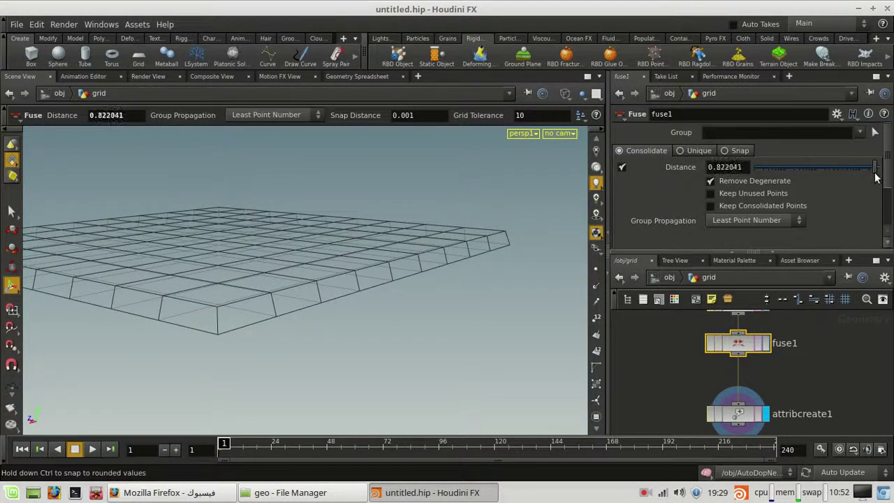
pyautogui.moveTo(811, 185); pyautogui.dragTo(808, 183)
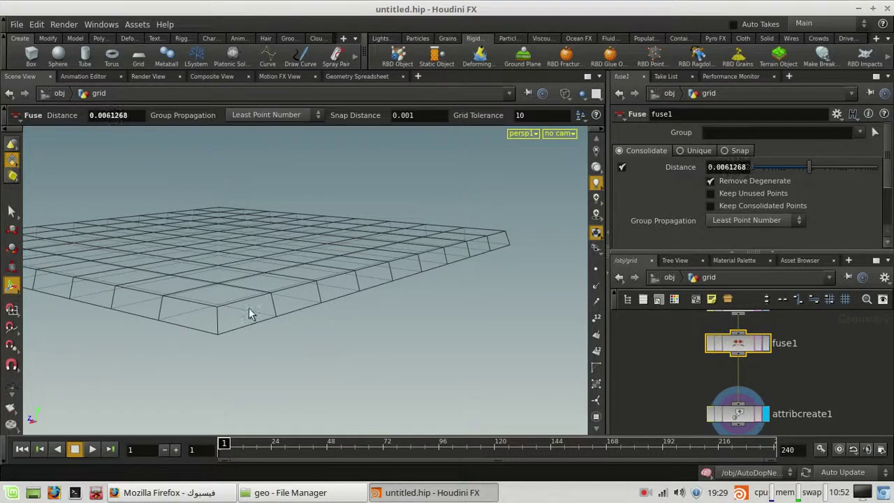
# Display fuse1's output and inspect the fused slab in wireframe and shaded views
pyautogui.scroll(5, 248, 309)
pyautogui.click(765, 343)
pyautogui.press('Escape')
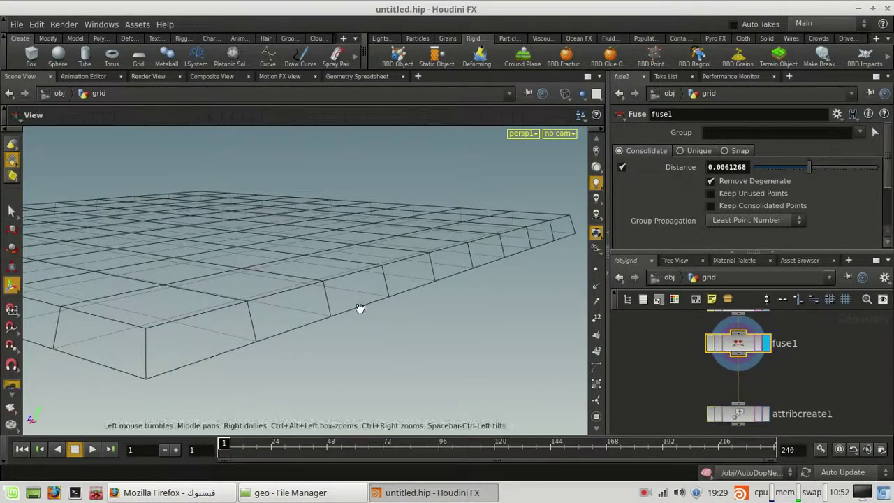
pyautogui.moveTo(359, 310); pyautogui.dragTo(370, 345)
pyautogui.press('Return')
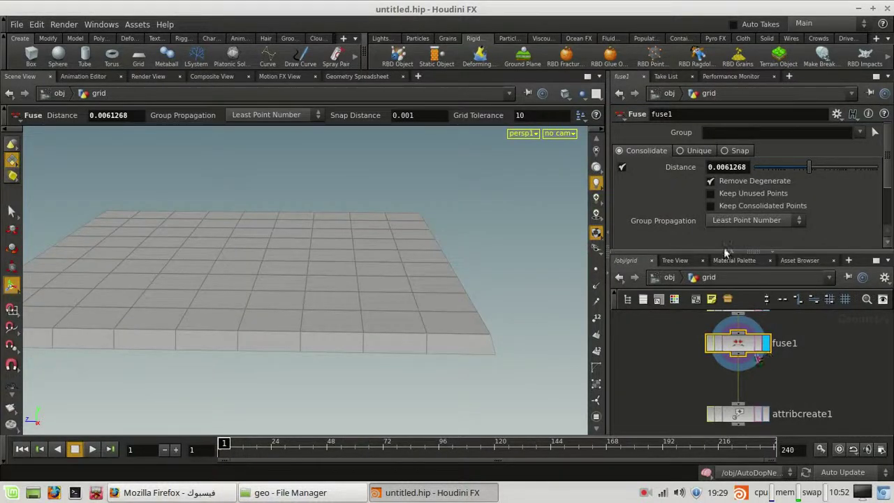
# Set grid1's rows and columns to 60 each and return to the object level
pyautogui.scroll(-3, 803, 368)
pyautogui.scroll(2, 796, 376)
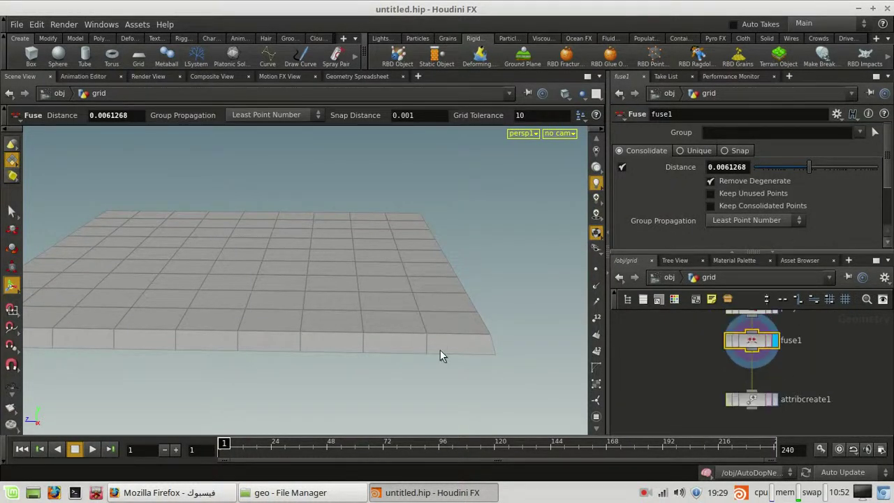
pyautogui.scroll(1, 440, 353)
pyautogui.moveTo(804, 352); pyautogui.dragTo(809, 424, button='middle')
pyautogui.click(754, 340)
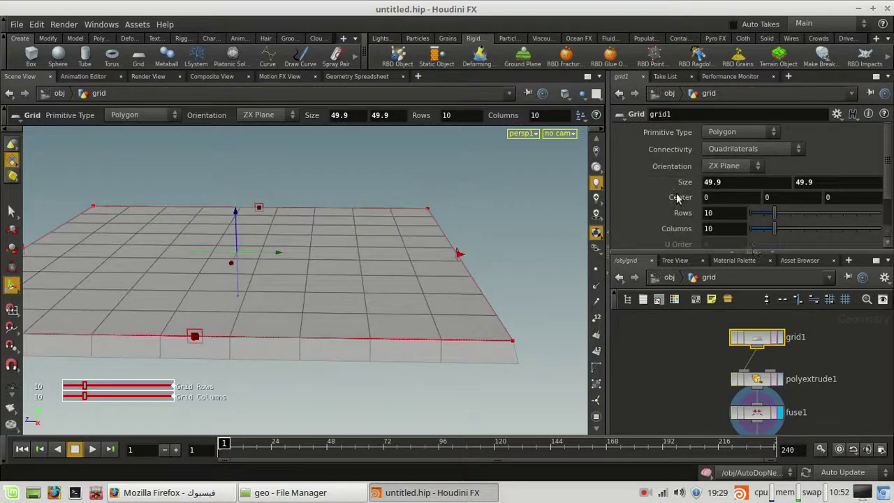
pyautogui.moveTo(674, 212); pyautogui.dragTo(656, 290, button='middle')
pyautogui.click(667, 277)
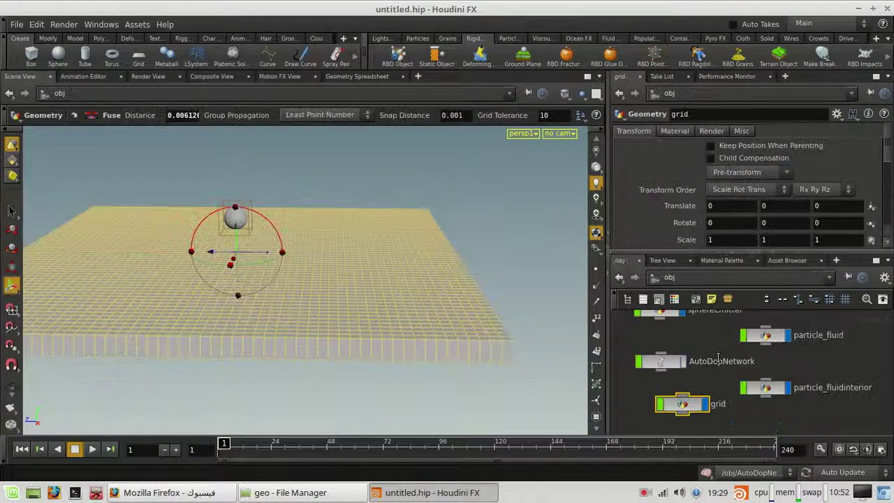
# Open the AutoDopNetwork and examine the grid static object's source paths and the slab from above and from its edge
pyautogui.doubleClick(667, 362)
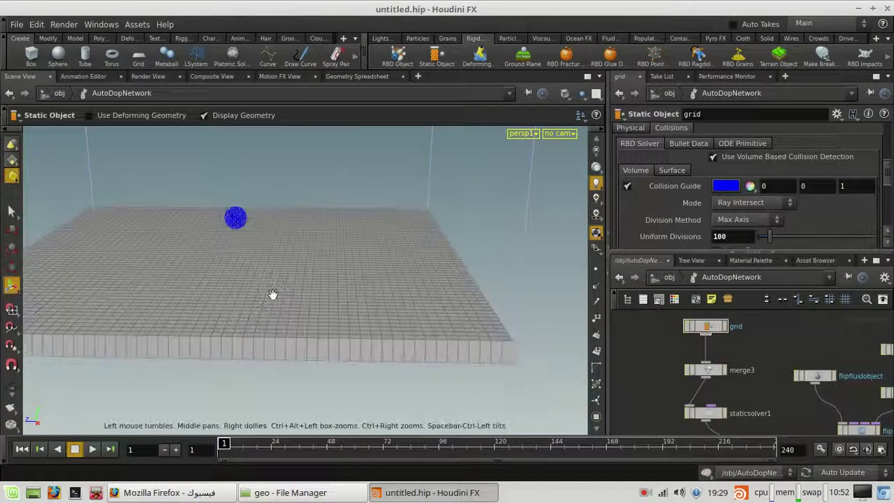
pyautogui.moveTo(272, 296); pyautogui.dragTo(301, 280)
pyautogui.scroll(6, 803, 189)
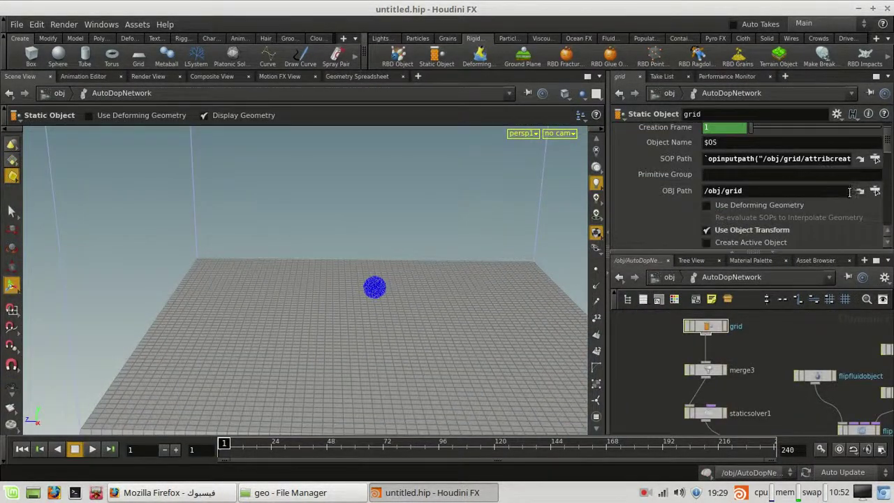
pyautogui.moveTo(349, 306); pyautogui.dragTo(337, 332)
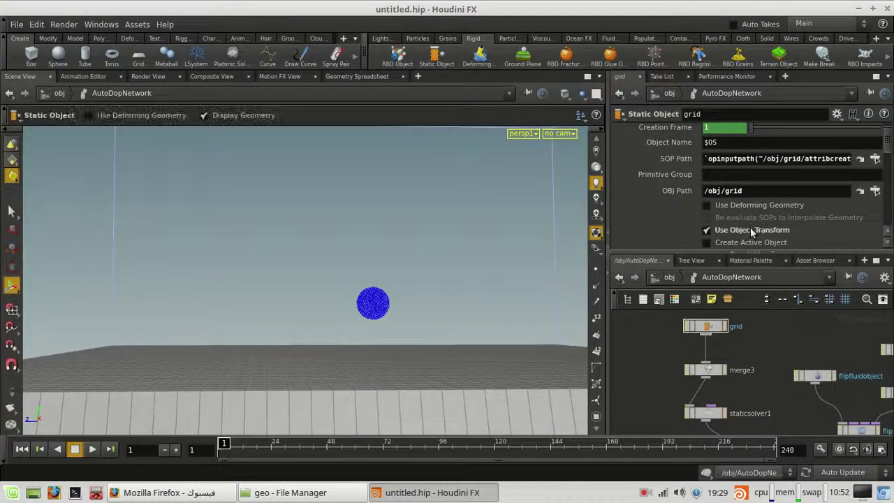
pyautogui.scroll(-2, 824, 214)
pyautogui.scroll(-4, 774, 195)
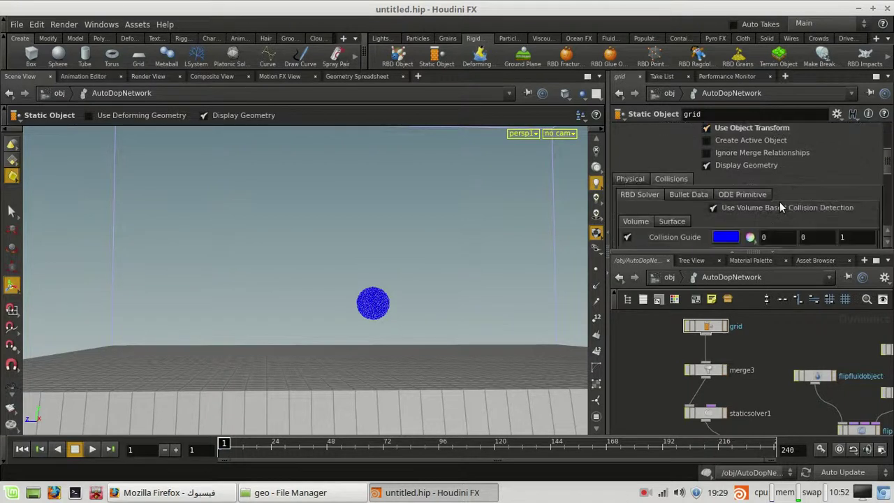
# Check the effect of the static grid's Display Geometry, volume-based collision detection and Collision Guide options by toggling them, viewing the slab in wireframe
pyautogui.click(764, 165)
pyautogui.click(765, 165)
pyautogui.click(721, 209)
pyautogui.click(721, 209)
pyautogui.scroll(-2, 683, 191)
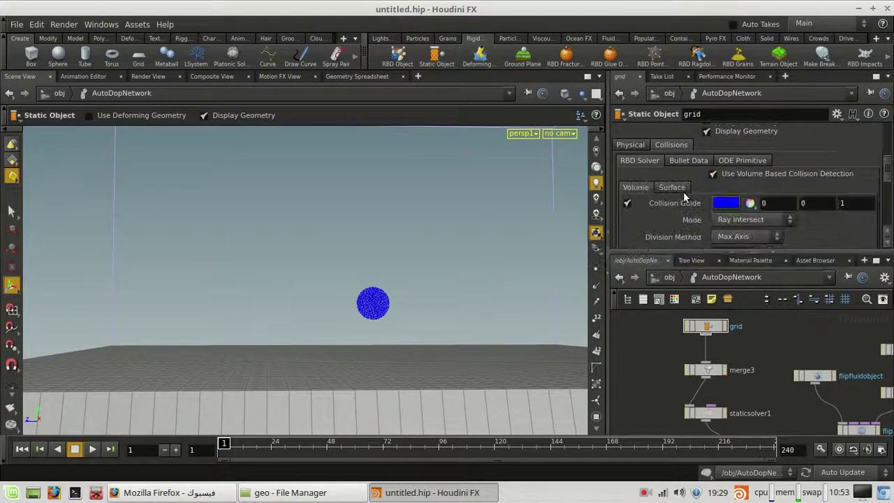
pyautogui.click(627, 202)
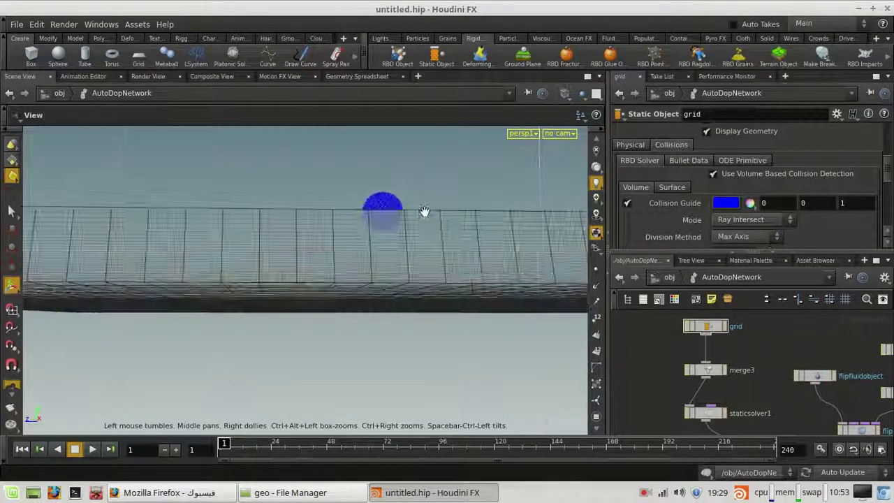
# Change the static grid's volume collision mode to Implicit Box and view its collision guide over the whole slab
pyautogui.scroll(-2, 649, 213)
pyautogui.click(744, 185)
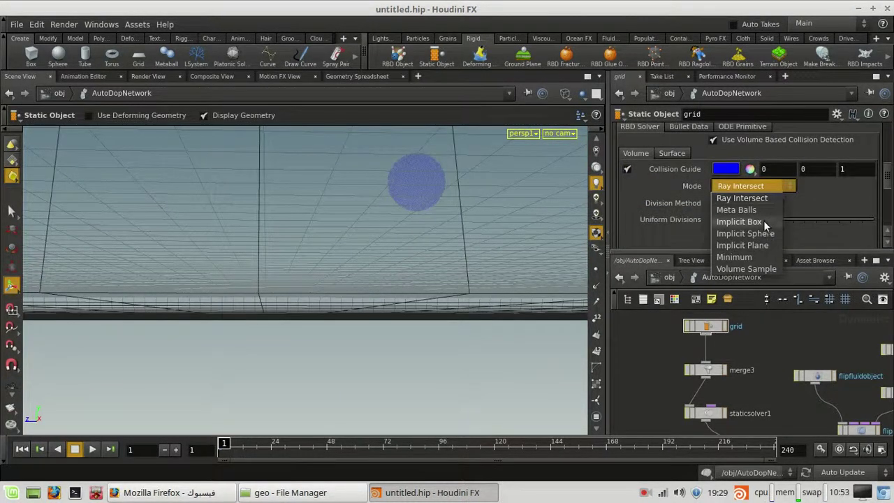
pyautogui.click(755, 208)
pyautogui.click(768, 185)
pyautogui.click(769, 224)
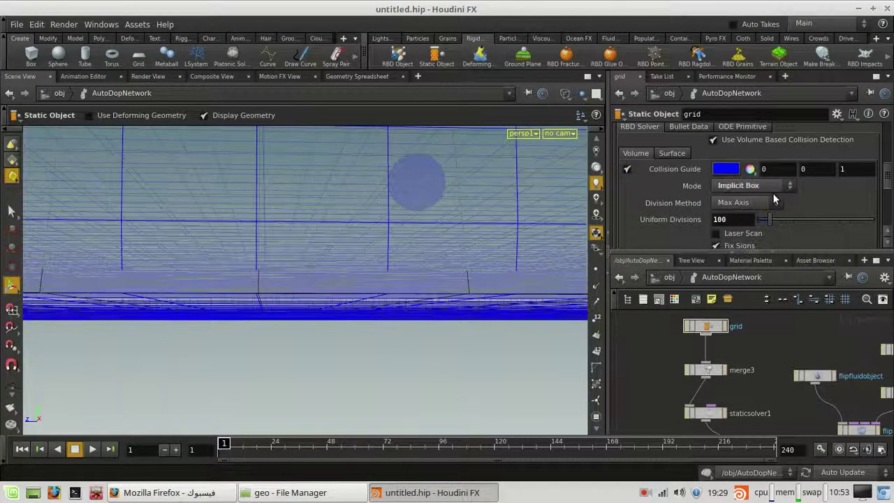
pyautogui.scroll(-5, 402, 264)
pyautogui.keyDown('alt'); pyautogui.moveTo(401, 270); pyautogui.dragTo(392, 299); pyautogui.keyUp('alt')
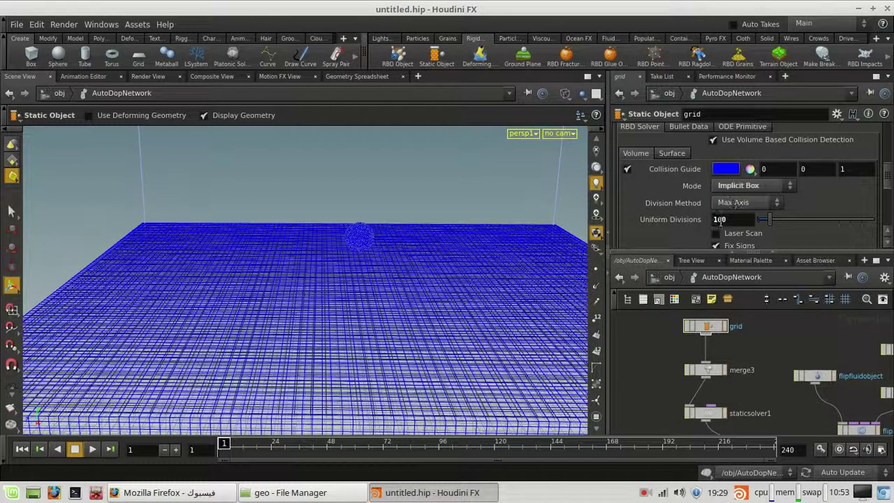
# Examine the Implicit Box collision guide against the slab from several distances and angles, in wireframe and shaded display
pyautogui.click(715, 246)
pyautogui.press('Escape')
pyautogui.moveTo(389, 343); pyautogui.dragTo(412, 336)
pyautogui.press('Escape')
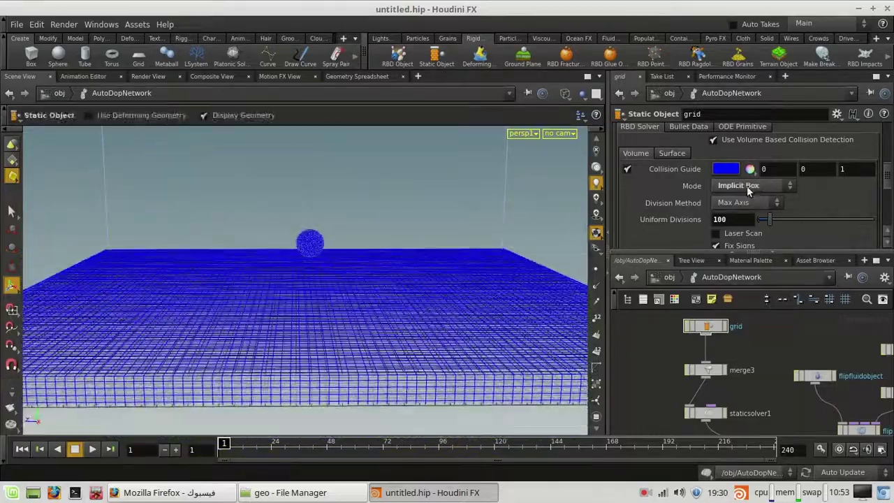
pyautogui.click(748, 188)
pyautogui.click(860, 216)
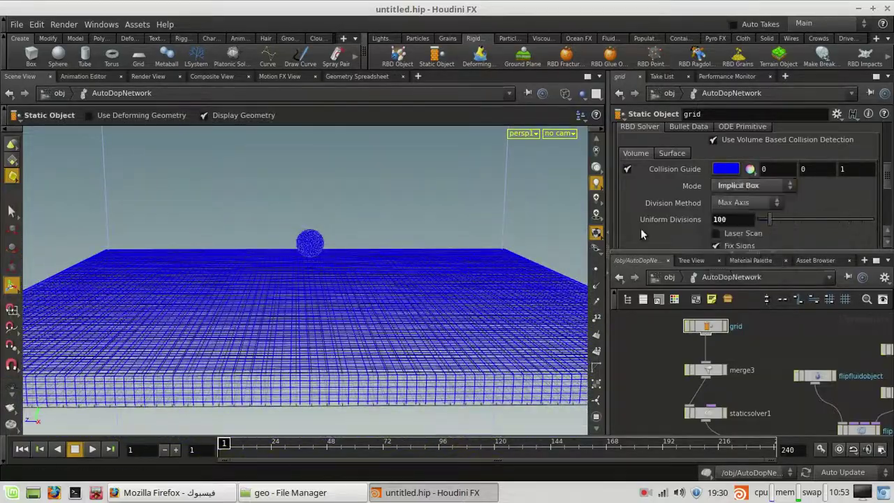
pyautogui.moveTo(320, 282); pyautogui.dragTo(370, 277, button='right')
pyautogui.moveTo(371, 277); pyautogui.dragTo(365, 258)
pyautogui.moveTo(365, 259); pyautogui.dragTo(381, 277, button='right')
pyautogui.moveTo(382, 278); pyautogui.dragTo(377, 272)
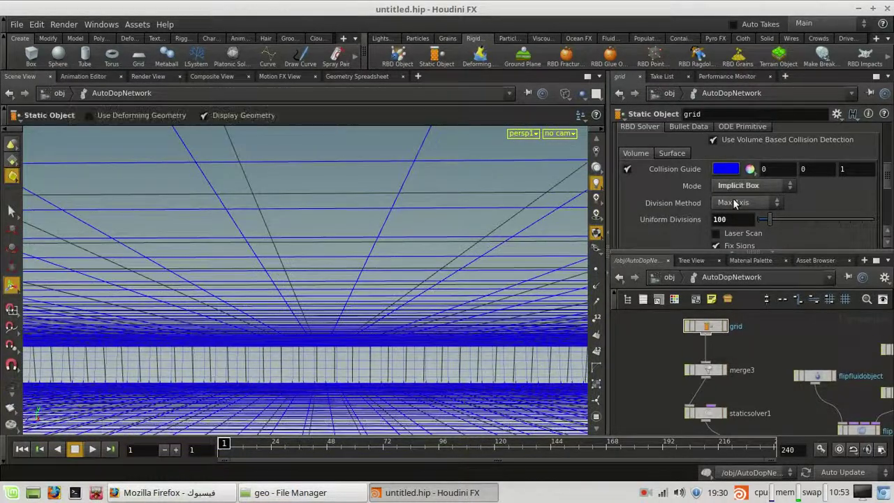
pyautogui.click(751, 186)
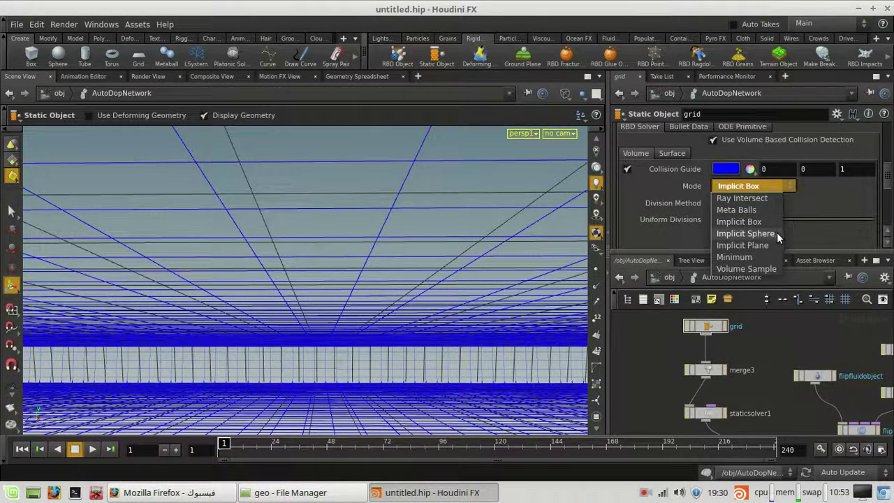
pyautogui.click(864, 226)
pyautogui.press('space')
pyautogui.scroll(-6, 359, 277)
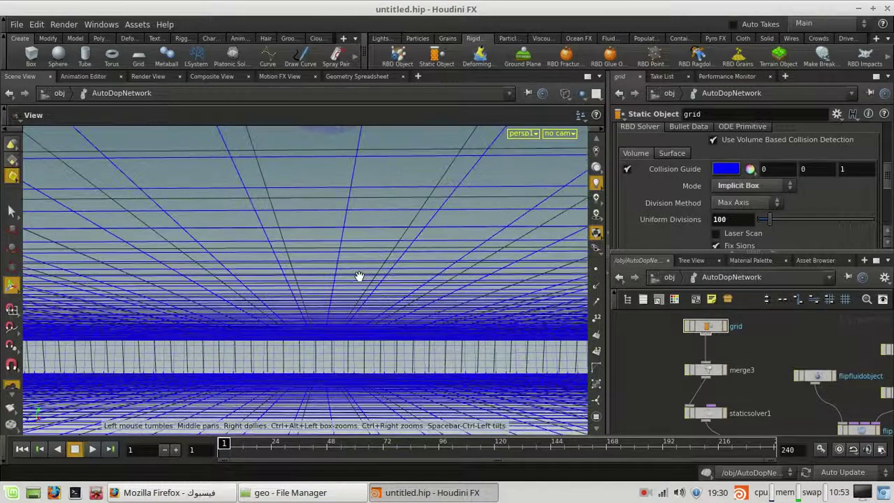
pyautogui.moveTo(357, 277); pyautogui.dragTo(350, 312)
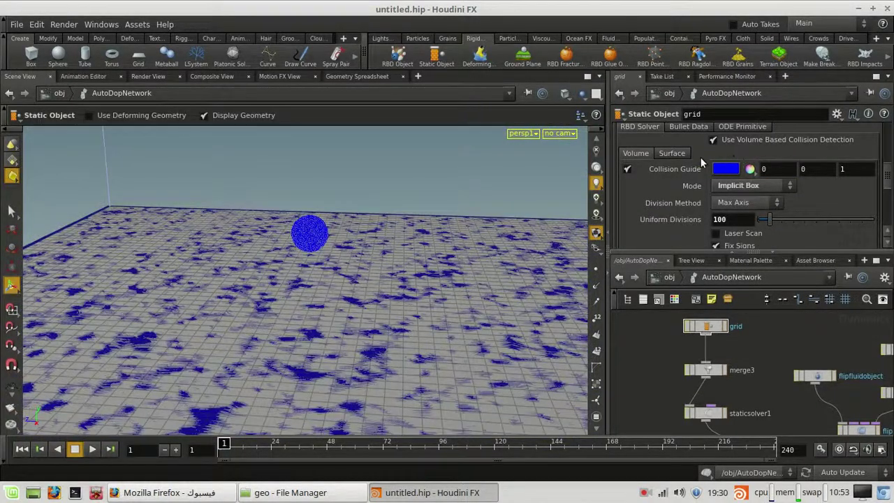
# Hide the static grid's collision guide and open the grid object's geometry network from the object level
pyautogui.click(628, 170)
pyautogui.click(673, 280)
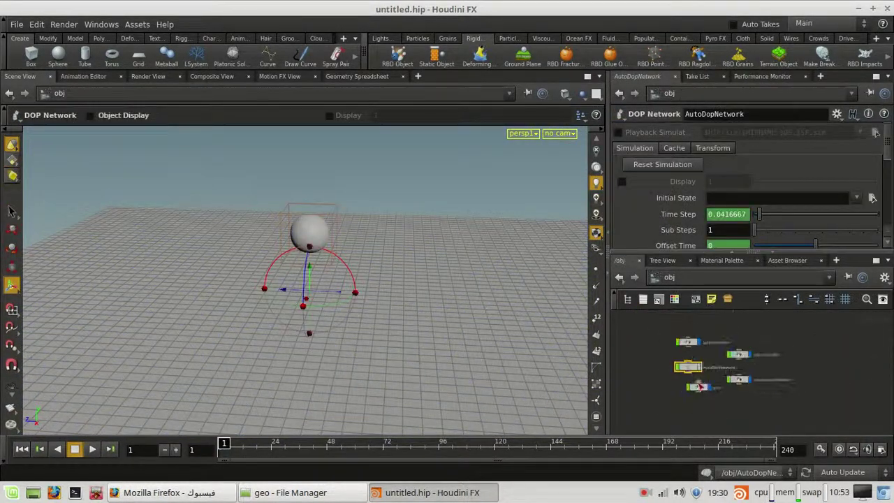
pyautogui.press('Escape')
pyautogui.moveTo(390, 359); pyautogui.dragTo(408, 326)
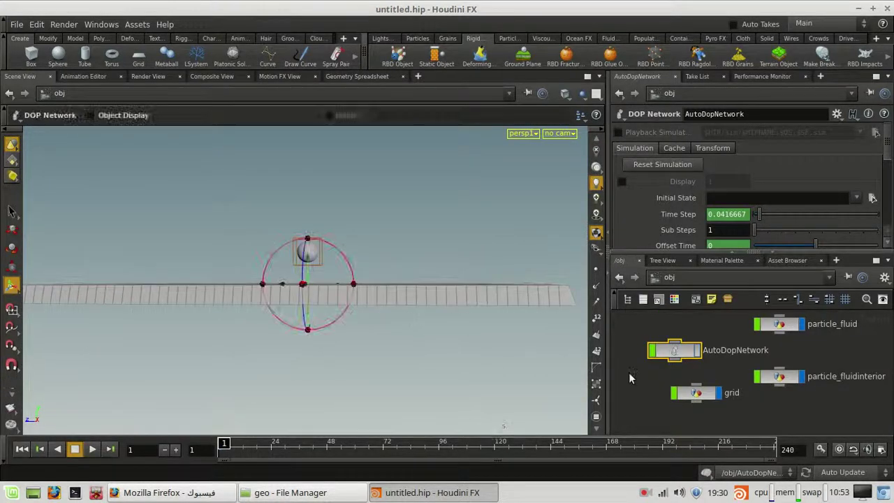
pyautogui.doubleClick(713, 394)
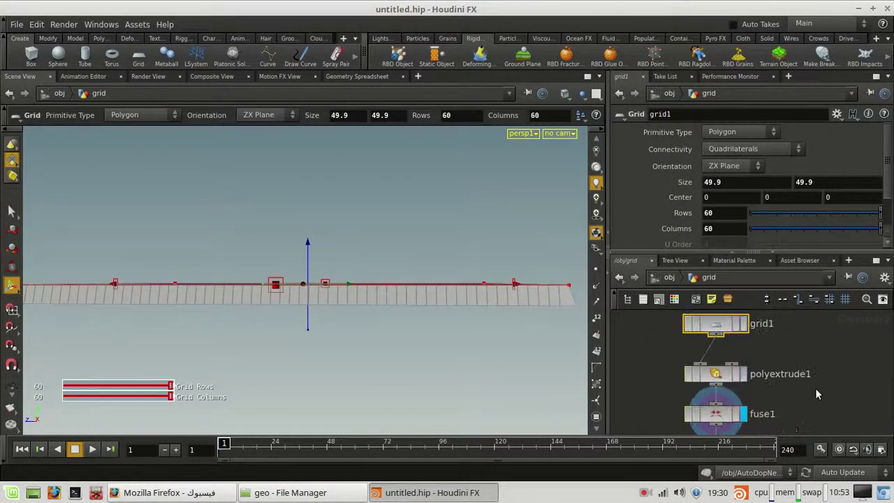
# Bypass the polyextrude1 and fuse1 nodes
pyautogui.click(681, 366)
pyautogui.click(681, 406)
pyautogui.scroll(-3, 676, 410)
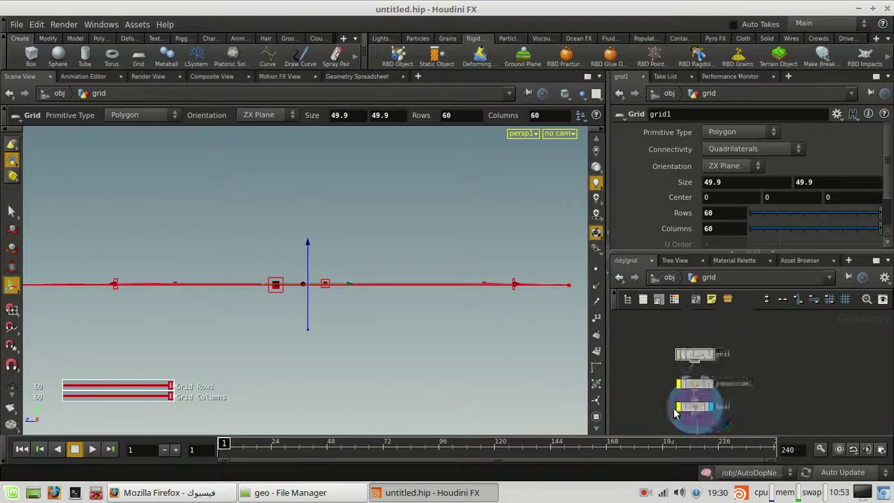
# Add an Extrude Volume node fed by grid1 beside the bypassed chain and display its output
pyautogui.moveTo(726, 354); pyautogui.dragTo(814, 339, button='middle')
pyautogui.press('Tab')
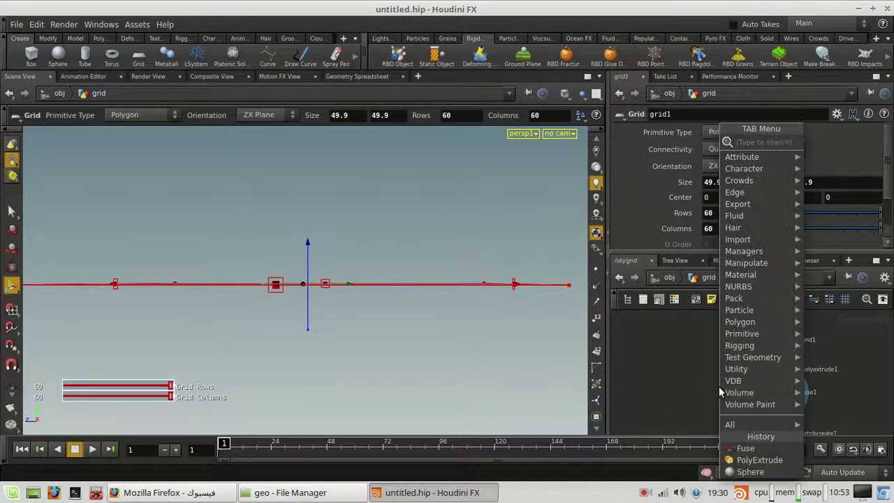
pyautogui.write('ex')
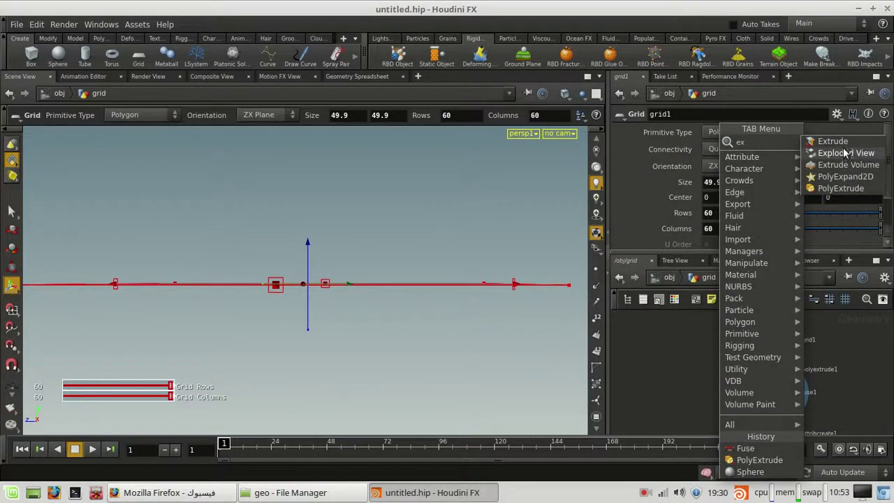
pyautogui.click(848, 165)
pyautogui.click(714, 396)
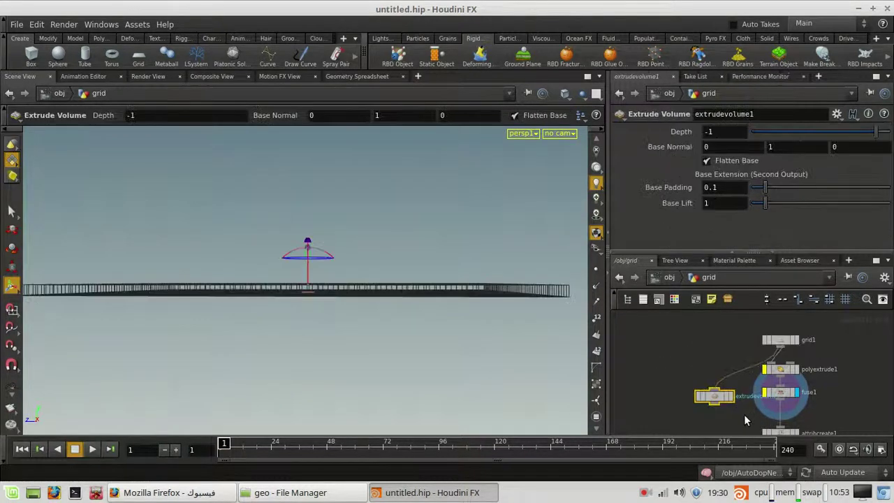
pyautogui.scroll(3, 754, 416)
pyautogui.click(699, 383)
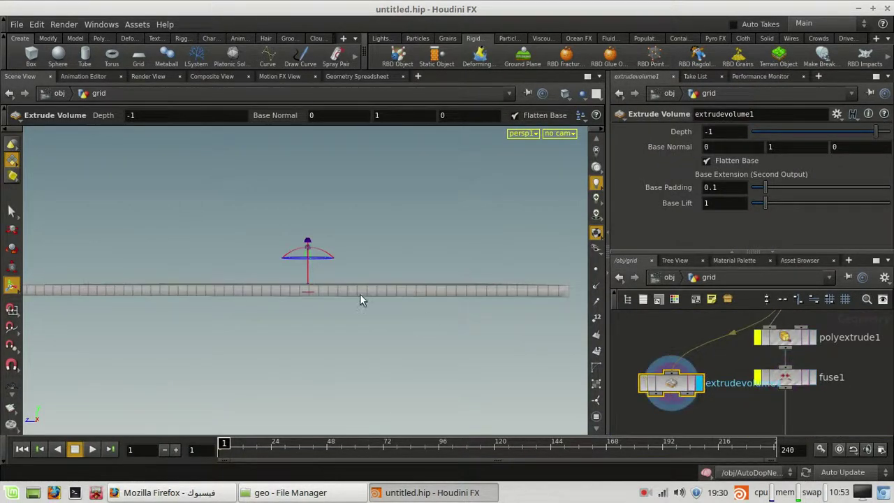
# Inspect the volume-extruded slab, connect extrudevolume1's first output to attribcreate1 and display attribcreate1
pyautogui.keyDown('alt'); pyautogui.moveTo(360, 295); pyautogui.dragTo(423, 309, button='right'); pyautogui.keyUp('alt')
pyautogui.keyDown('alt'); pyautogui.moveTo(424, 309); pyautogui.dragTo(444, 324); pyautogui.keyUp('alt')
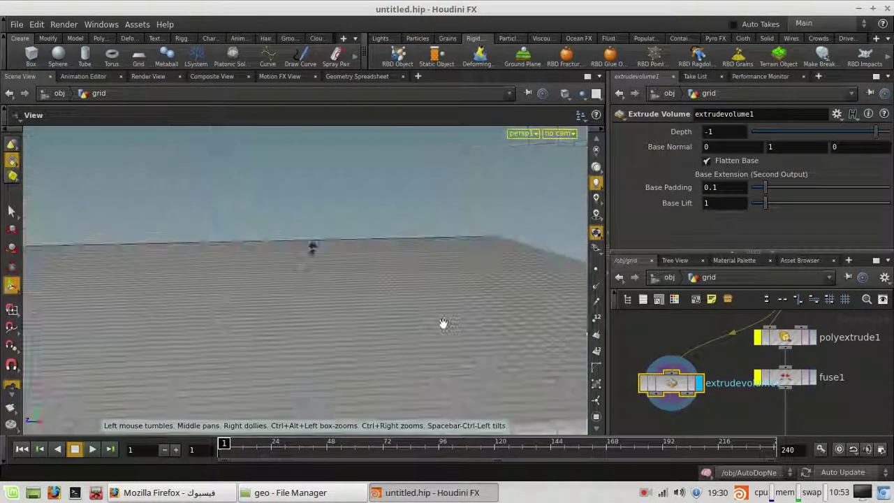
pyautogui.keyDown('alt'); pyautogui.moveTo(443, 324); pyautogui.dragTo(381, 307, button='right'); pyautogui.keyUp('alt')
pyautogui.moveTo(689, 408); pyautogui.dragTo(673, 364, button='middle')
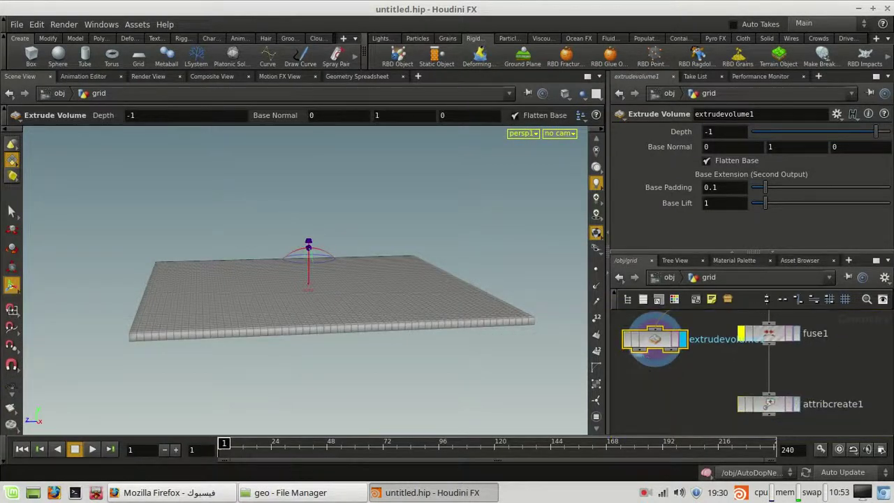
pyautogui.moveTo(639, 350); pyautogui.dragTo(684, 413)
pyautogui.click(796, 405)
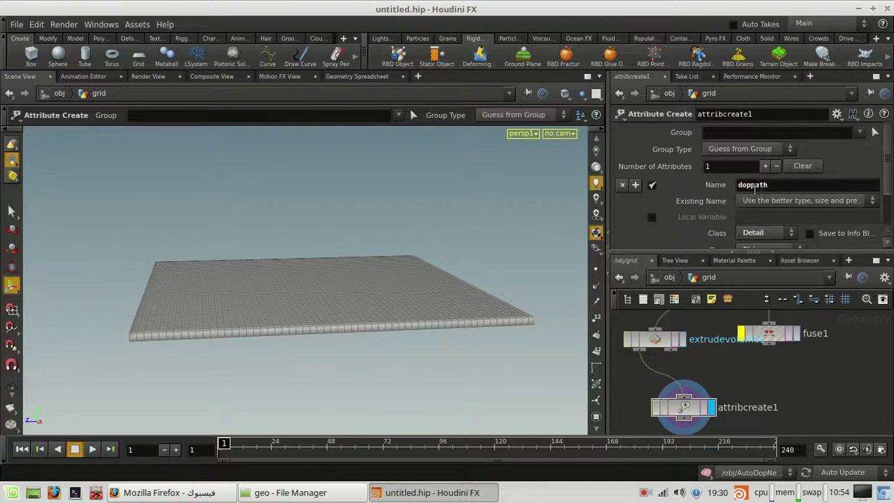
# Reopen the AutoDopNetwork and check which node the grid static object's SOP Path refers to
pyautogui.click(667, 276)
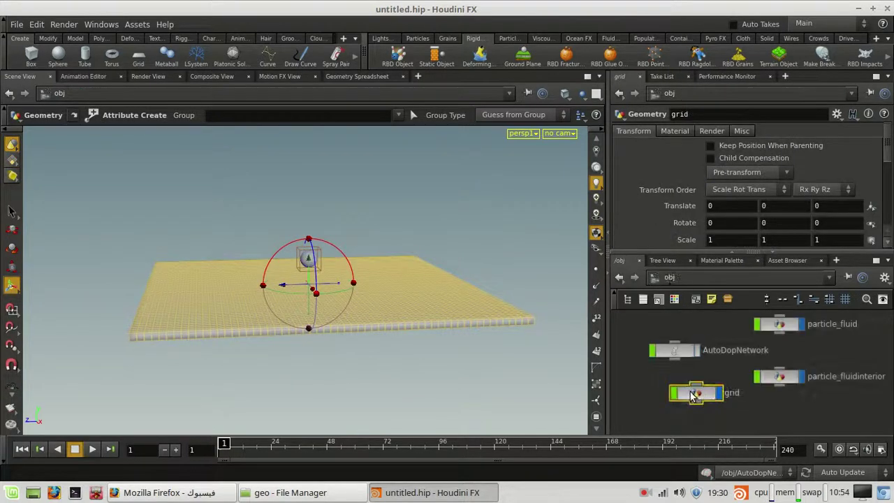
pyautogui.doubleClick(674, 350)
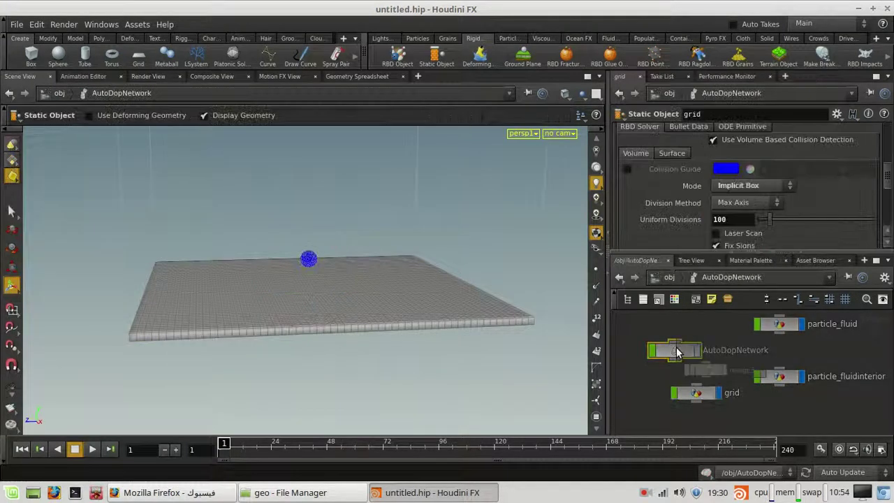
pyautogui.scroll(-3, 817, 223)
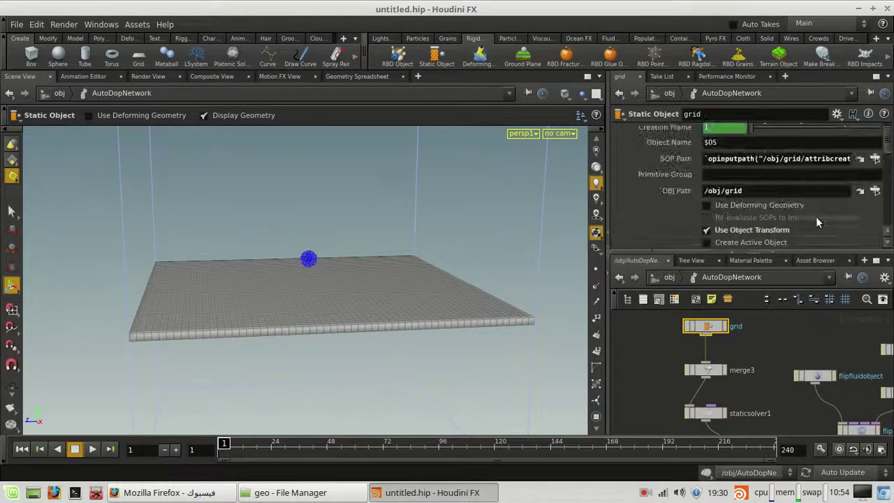
pyautogui.moveTo(809, 160); pyautogui.dragTo(892, 164)
pyautogui.click(814, 155)
pyautogui.moveTo(824, 156); pyautogui.dragTo(790, 161)
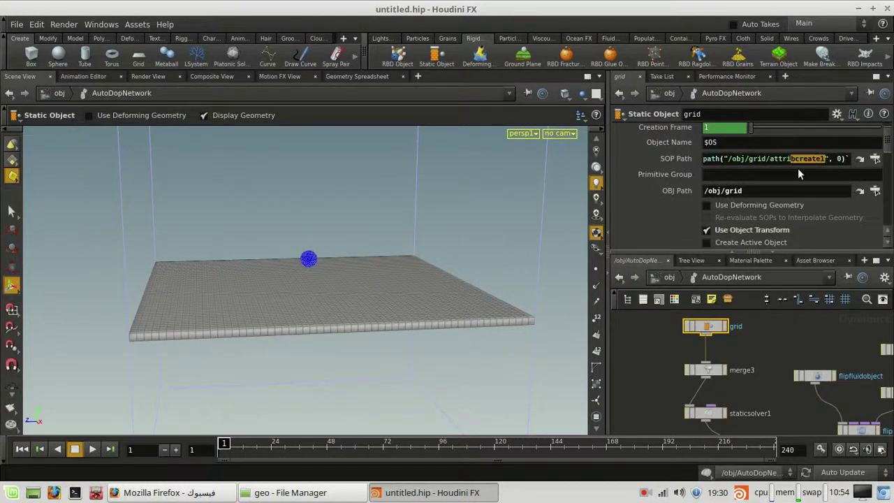
pyautogui.click(805, 189)
pyautogui.click(763, 393)
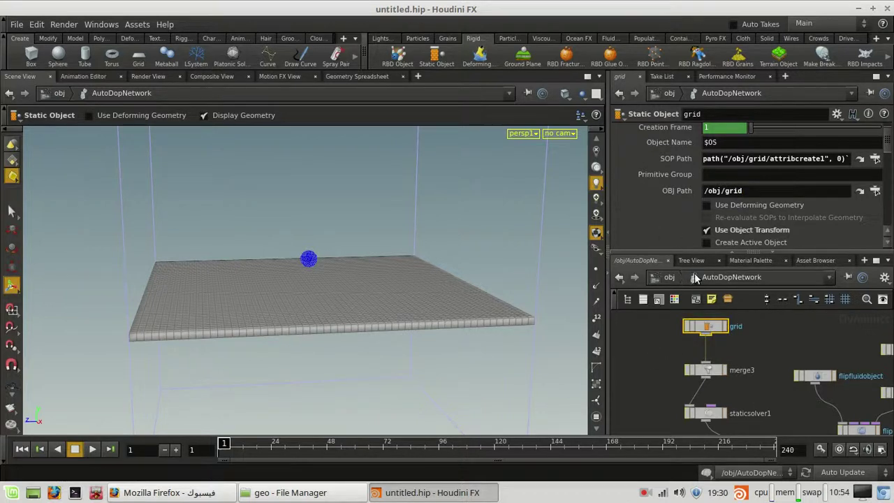
# Turn on the Collision Guide in the static grid's volume collision settings
pyautogui.scroll(-6, 709, 209)
pyautogui.click(628, 202)
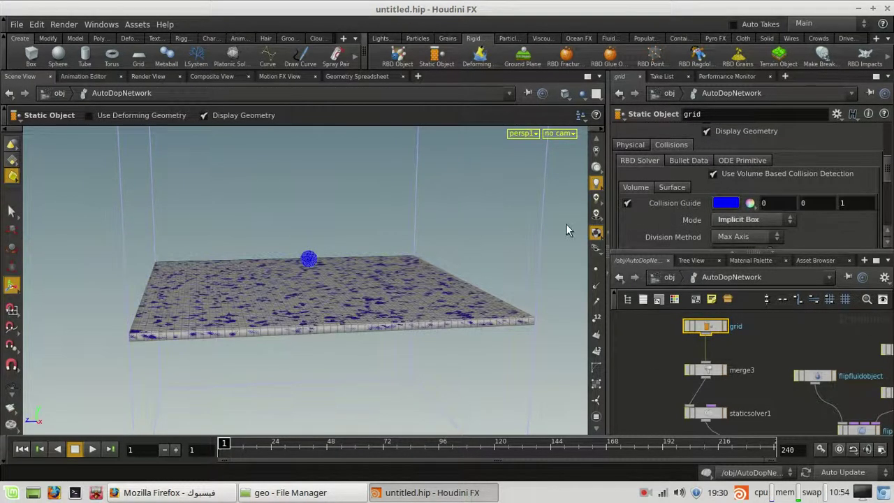
# Set the grid object's volume collision mode to Ray Intersect and inspect the collision guide along the slab's edge
pyautogui.scroll(7, 384, 331)
pyautogui.click(773, 223)
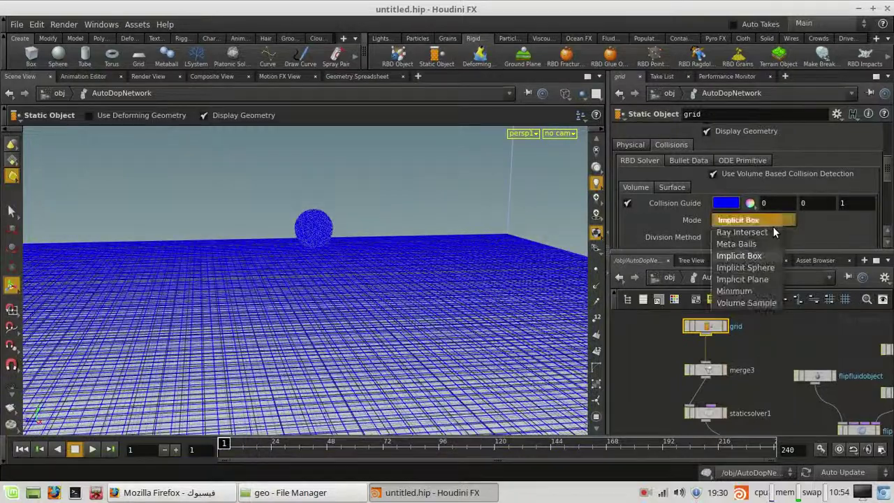
pyautogui.click(772, 234)
pyautogui.moveTo(408, 281); pyautogui.dragTo(376, 305)
pyautogui.scroll(8, 383, 309)
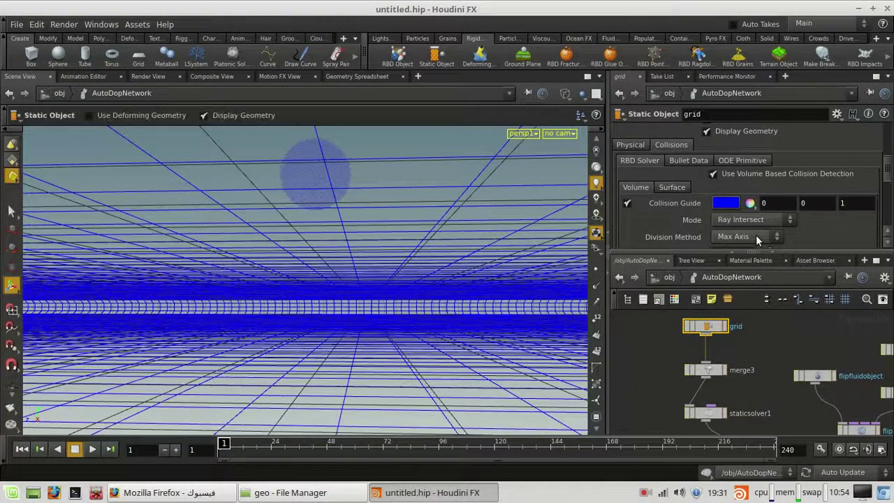
pyautogui.scroll(1, 757, 240)
pyautogui.scroll(-2, 773, 231)
pyautogui.moveTo(298, 262)
pyautogui.mouseDown(button='right')
pyautogui.moveTo(281, 261)
pyautogui.moveTo(314, 263)
pyautogui.mouseUp(button='right')
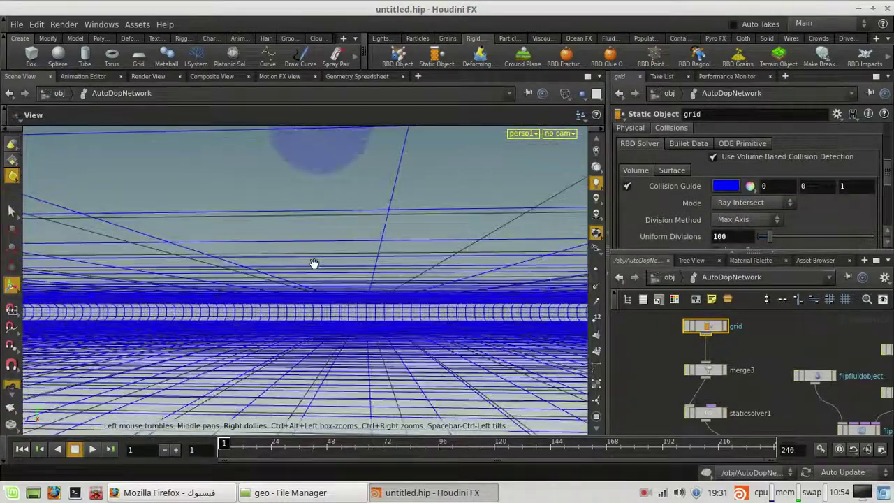
pyautogui.moveTo(314, 264); pyautogui.dragTo(403, 303)
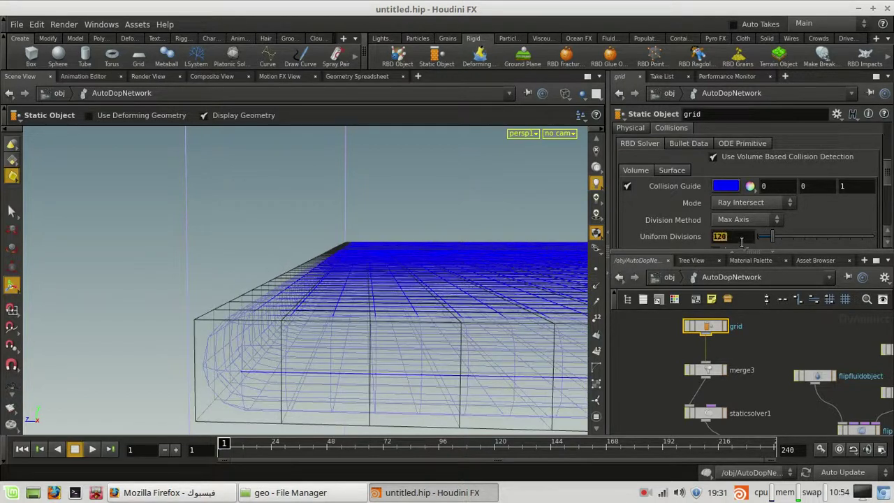
# Try 120 and 150 uniform divisions for the slab's collision volume and restore the value of 100
pyautogui.press('Return')
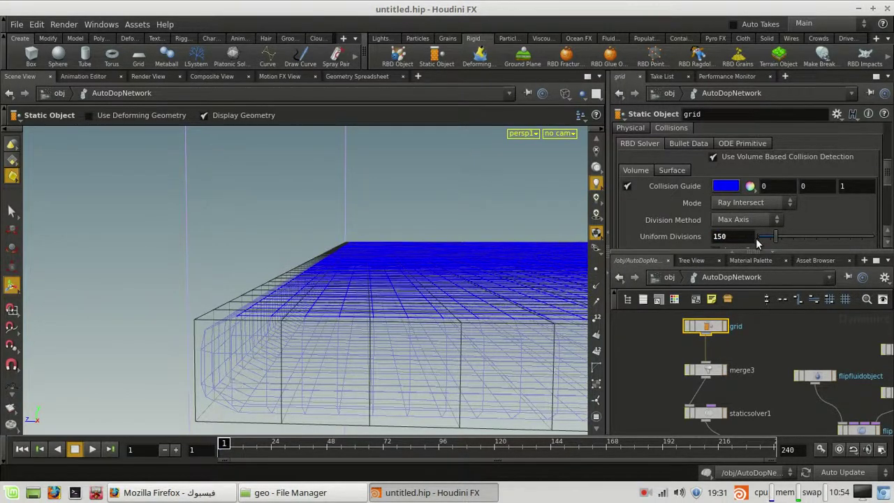
pyautogui.write('0')
pyautogui.press('Return')
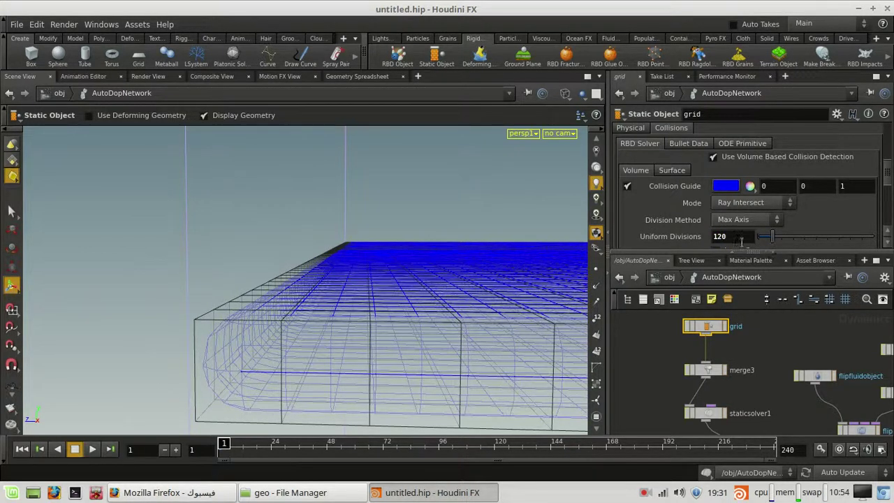
pyautogui.write('100')
pyautogui.press('Return')
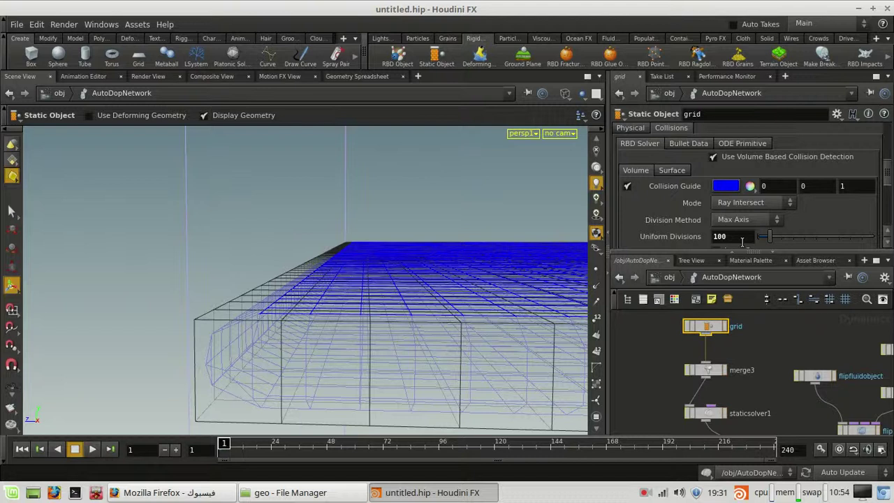
# Try the Implicit Sphere collision mode on the grid and inspect its guide around the whole slab
pyautogui.click(781, 202)
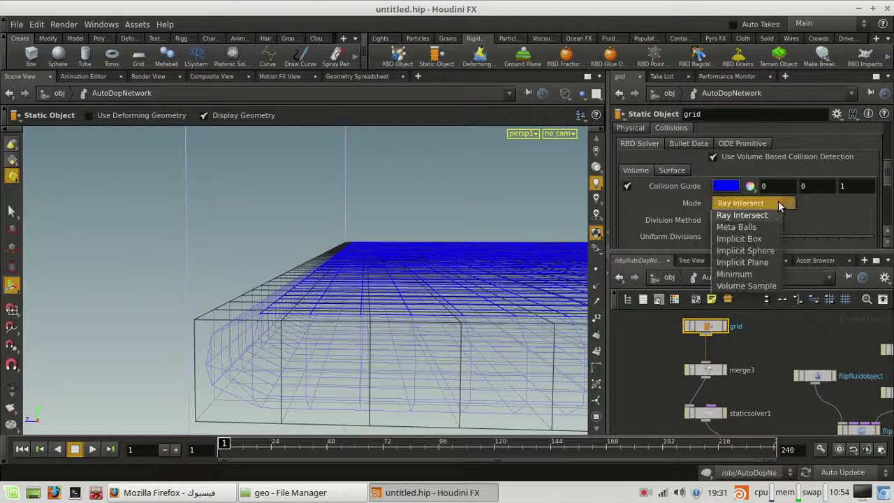
pyautogui.click(774, 250)
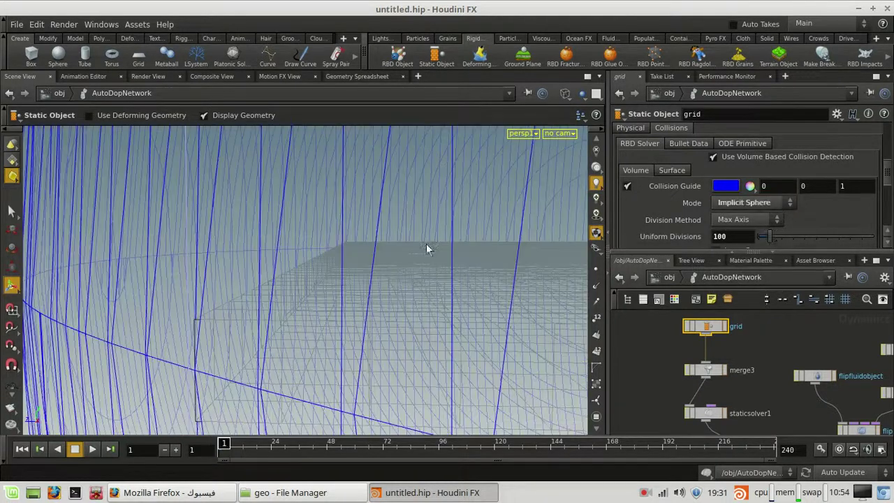
pyautogui.scroll(-5, 419, 245)
pyautogui.keyDown('alt'); pyautogui.moveTo(435, 251); pyautogui.dragTo(366, 278); pyautogui.keyUp('alt')
pyautogui.scroll(-4, 383, 274)
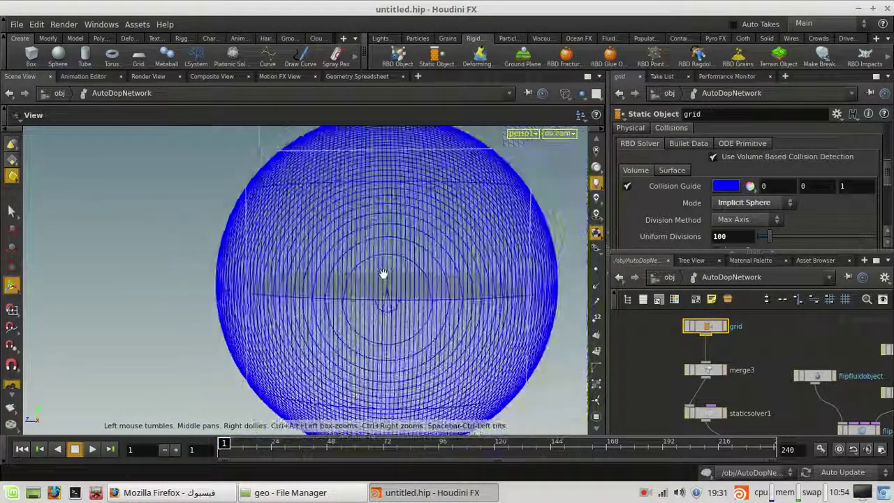
# Try the Implicit Plane collision mode, inspect the slab and return the mode to Ray Intersect
pyautogui.click(747, 202)
pyautogui.click(772, 261)
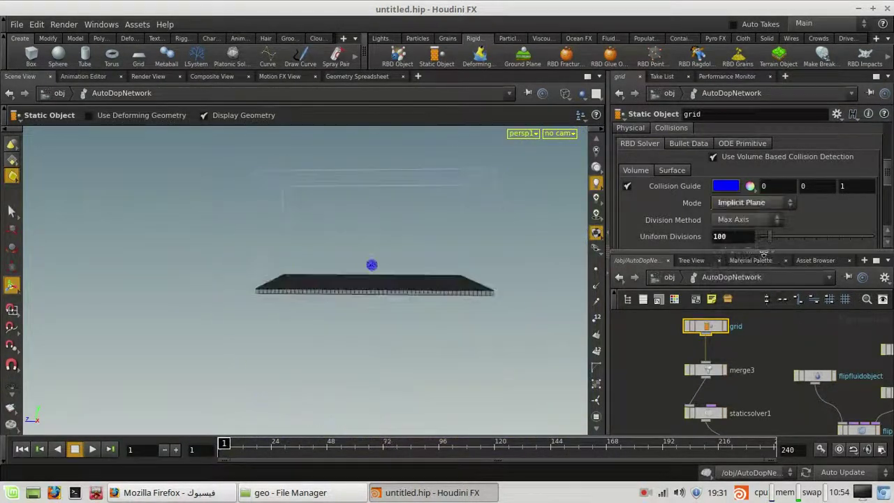
pyautogui.scroll(10, 440, 286)
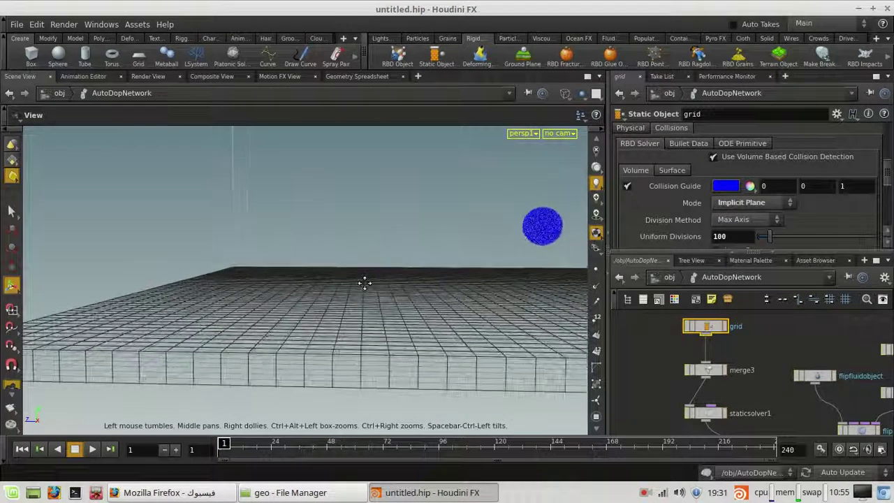
pyautogui.click(754, 206)
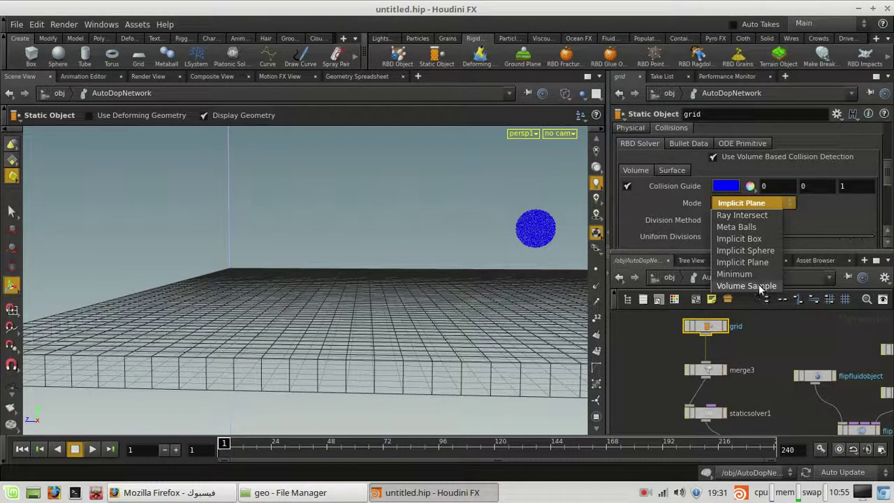
pyautogui.click(742, 215)
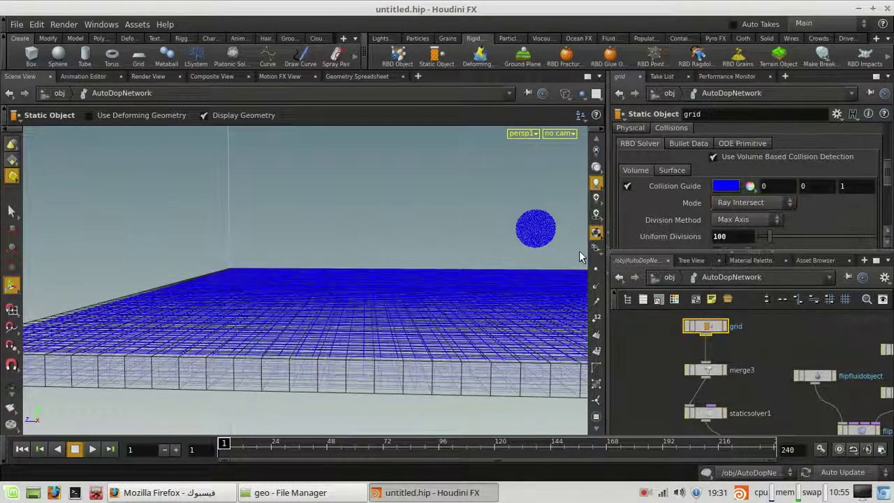
# Review the remaining volume collision settings and turn off the Collision Guide on the static grid
pyautogui.scroll(-8, 743, 219)
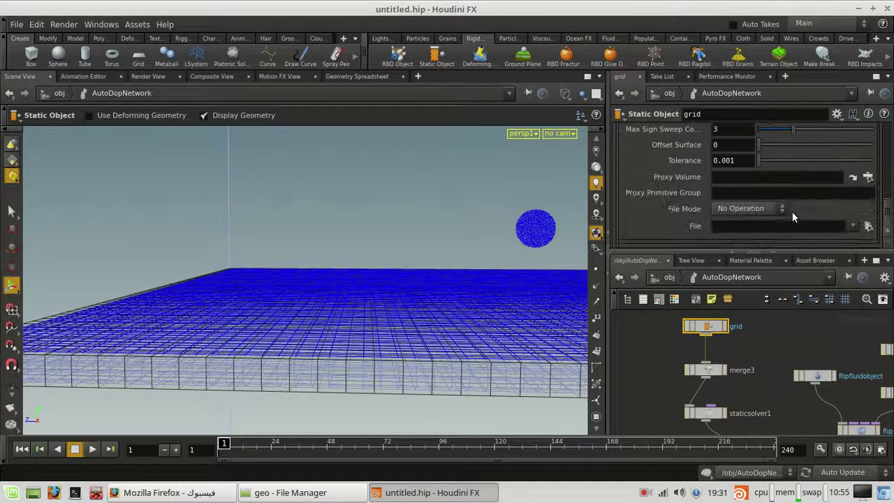
pyautogui.scroll(10, 792, 212)
pyautogui.press('Escape')
pyautogui.moveTo(396, 270); pyautogui.dragTo(369, 287)
pyautogui.press('Return')
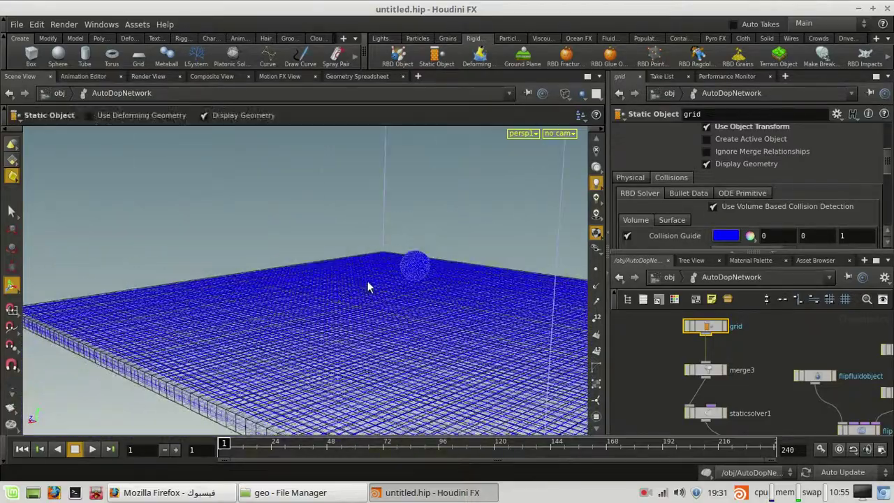
pyautogui.press('Escape')
pyautogui.moveTo(431, 278); pyautogui.dragTo(395, 336)
pyautogui.press('Return')
pyautogui.click(629, 237)
pyautogui.keyDown('alt'); pyautogui.scroll(5, 397, 335); pyautogui.keyUp('alt')
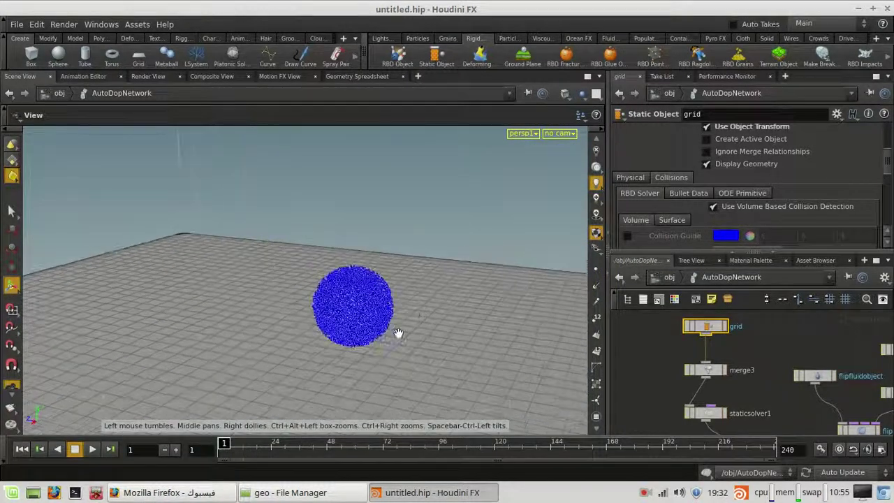
# Play the simulation to frame 37, advance it to frame 40 and inspect the fluid splashing on the slab
pyautogui.click(91, 451)
pyautogui.moveTo(481, 353); pyautogui.dragTo(440, 283)
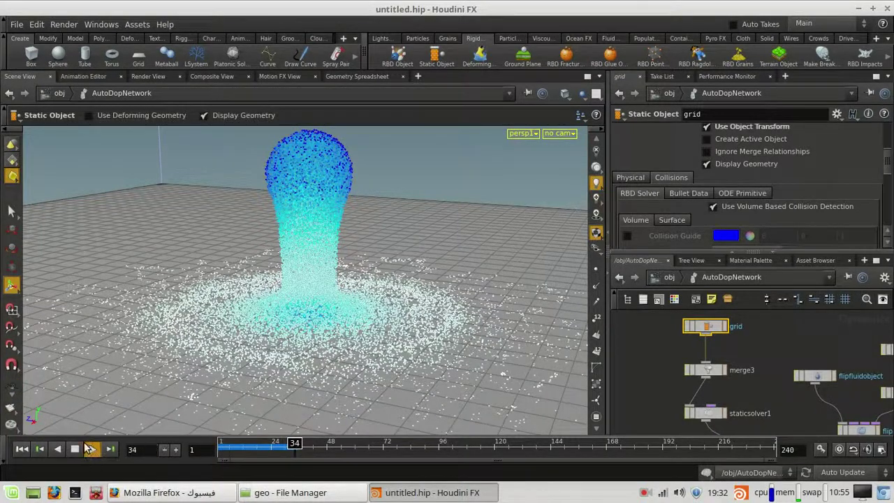
pyautogui.click(75, 449)
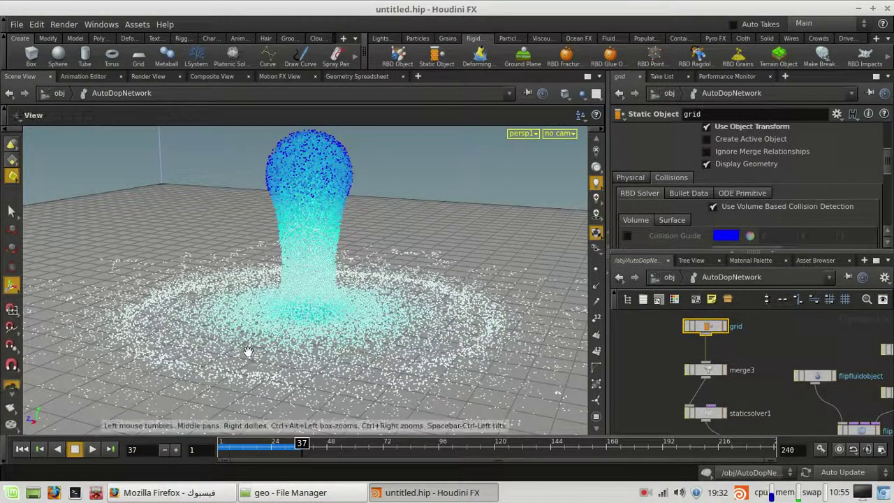
pyautogui.moveTo(300, 443)
pyautogui.mouseDown()
pyautogui.moveTo(239, 443)
pyautogui.moveTo(309, 443)
pyautogui.mouseUp()
pyautogui.moveTo(385, 360); pyautogui.dragTo(333, 428, button='right')
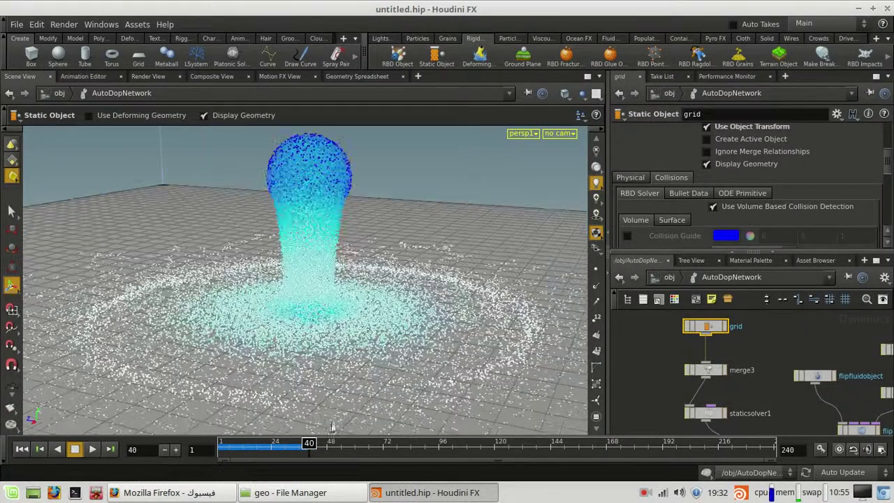
pyautogui.scroll(5, 413, 319)
pyautogui.scroll(-6, 412, 324)
pyautogui.moveTo(413, 323)
pyautogui.mouseDown()
pyautogui.moveTo(335, 336)
pyautogui.moveTo(409, 341)
pyautogui.moveTo(396, 319)
pyautogui.moveTo(407, 317)
pyautogui.moveTo(407, 326)
pyautogui.moveTo(395, 309)
pyautogui.moveTo(381, 310)
pyautogui.mouseUp()
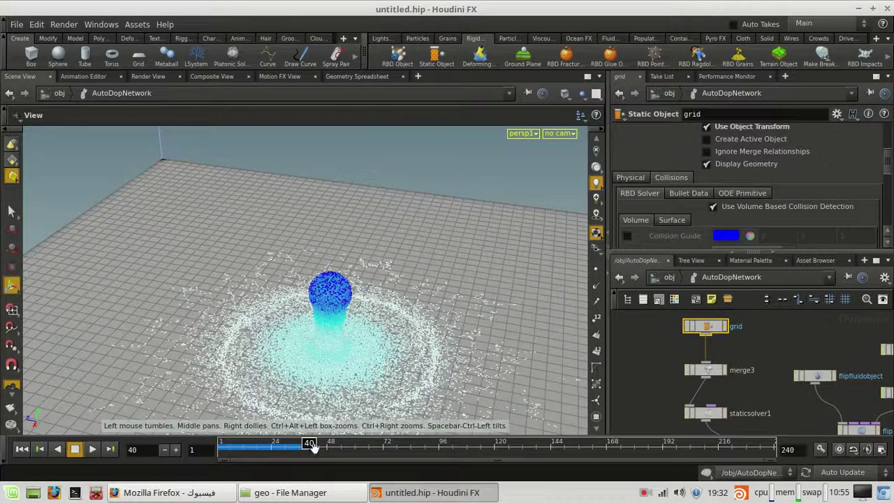
# Advance to frame 44, examine the splash close to the slab's surface and return to frame 1
pyautogui.moveTo(312, 448)
pyautogui.mouseDown()
pyautogui.moveTo(230, 450)
pyautogui.moveTo(311, 454)
pyautogui.mouseUp()
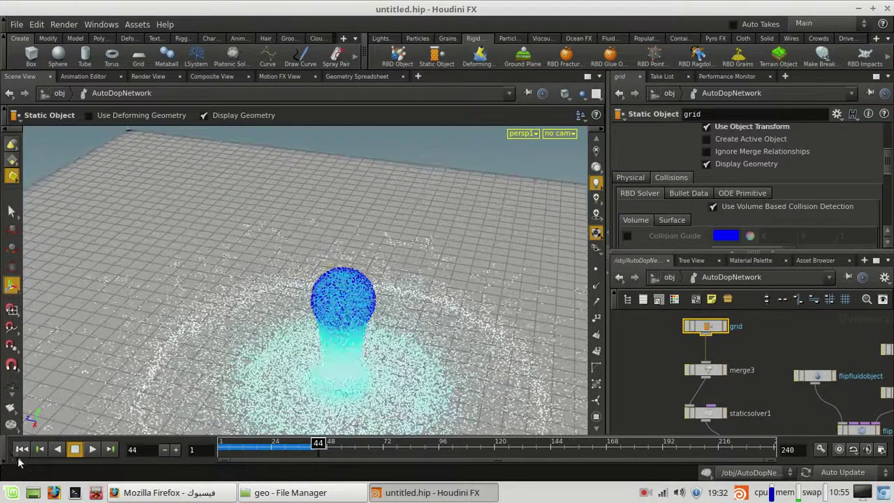
pyautogui.press('space')
pyautogui.moveTo(307, 349); pyautogui.dragTo(412, 415, button='right')
pyautogui.moveTo(412, 416); pyautogui.dragTo(371, 365)
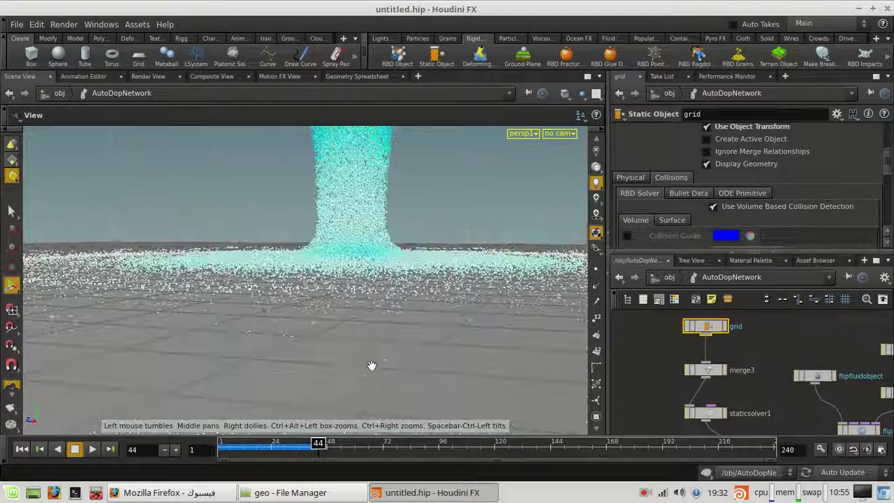
pyautogui.moveTo(318, 444); pyautogui.dragTo(219, 452)
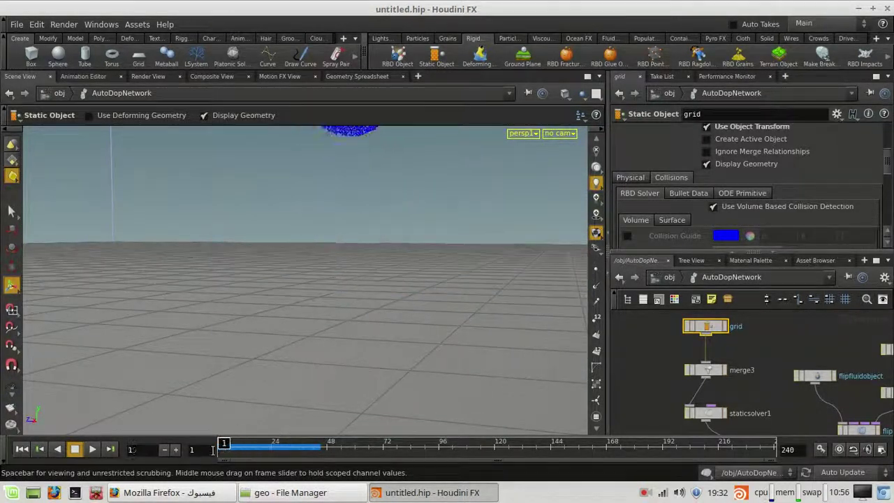
# Select flipfluidobject, set its Particle Separation to 0.06 and check the node's point information
pyautogui.moveTo(827, 356); pyautogui.dragTo(806, 359, button='middle')
pyautogui.scroll(2, 804, 358)
pyautogui.click(792, 378)
pyautogui.scroll(2, 768, 177)
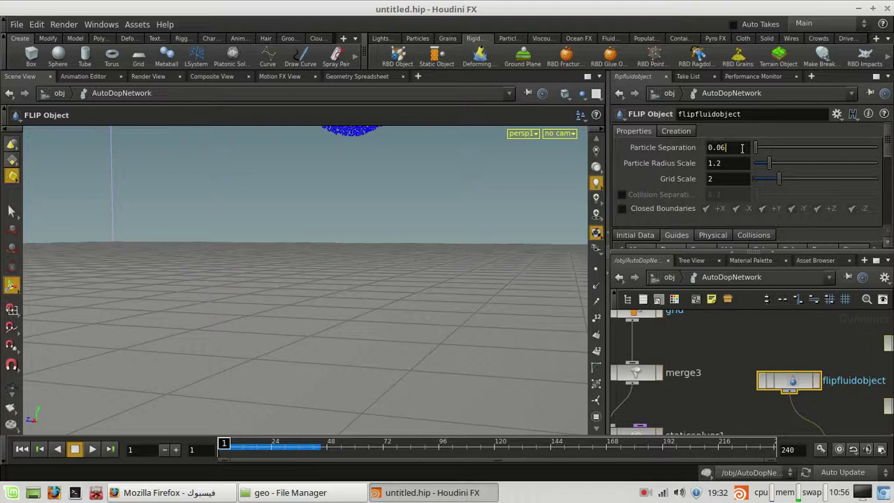
pyautogui.press('Return')
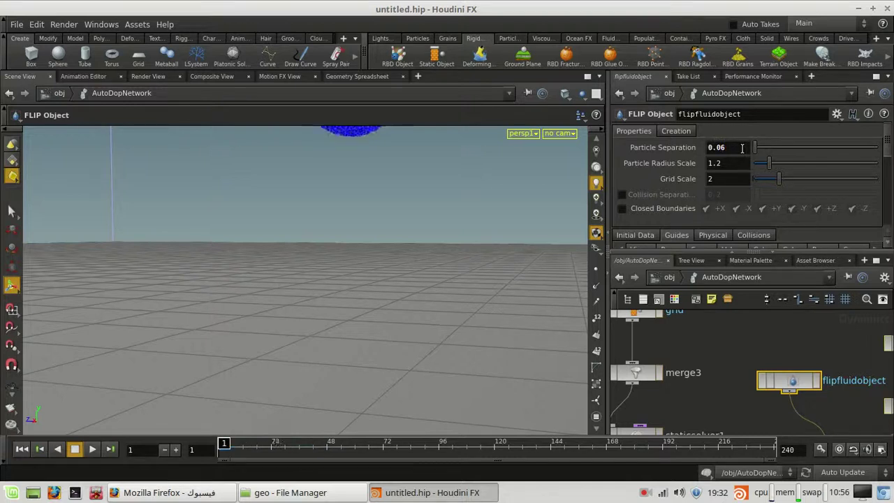
pyautogui.scroll(-3, 367, 255)
pyautogui.keyDown('alt'); pyautogui.moveTo(365, 251); pyautogui.dragTo(356, 321, button='middle'); pyautogui.keyUp('alt')
pyautogui.middleClick(802, 383)
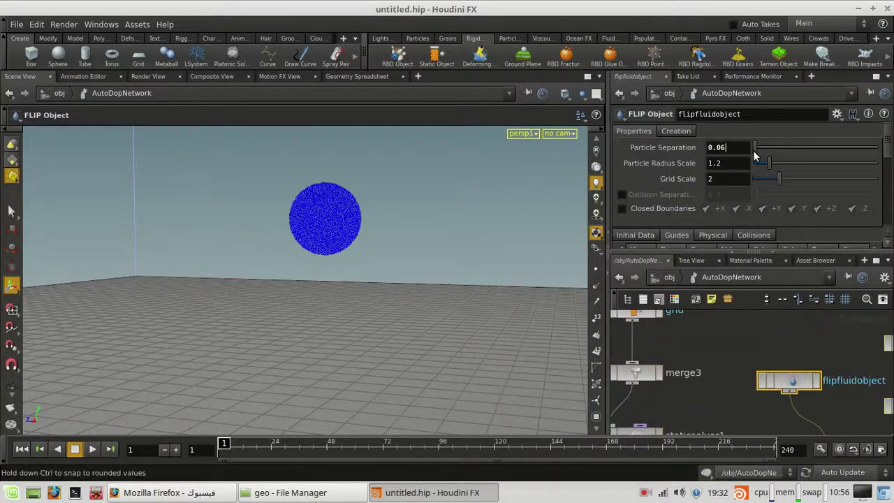
# Try Particle Separation values of 0.03 and 0.02 on the FLIP object, checking its point information
pyautogui.press('Return')
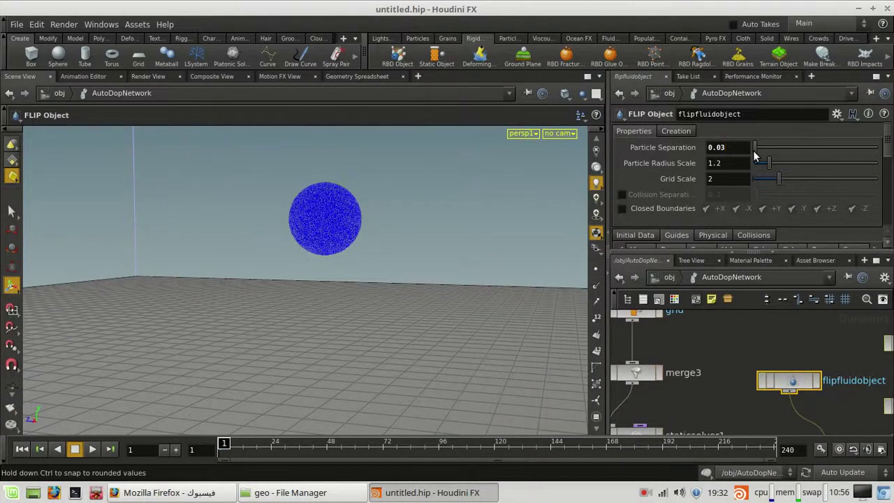
pyautogui.middleClick(791, 381)
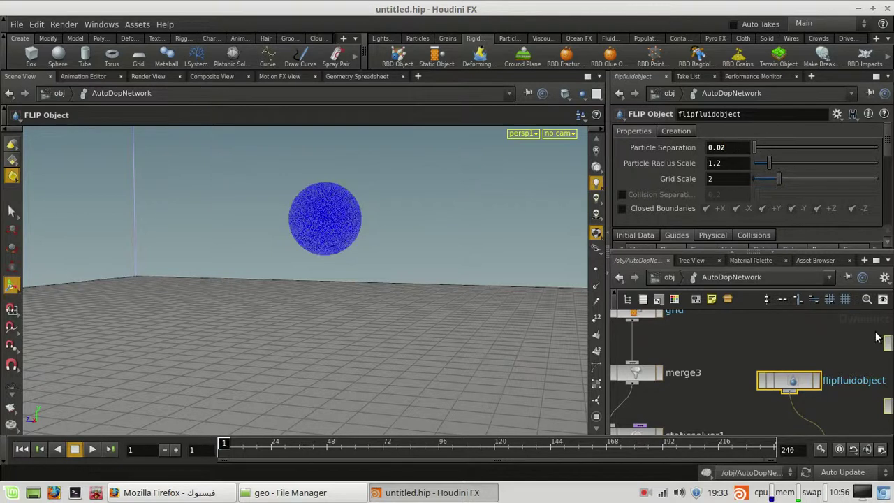
pyautogui.middleClick(794, 380)
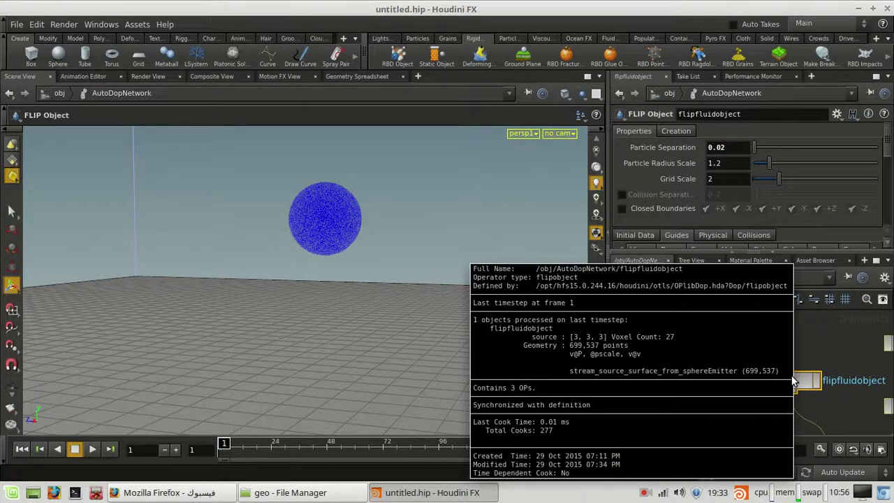
pyautogui.middleClick(794, 380)
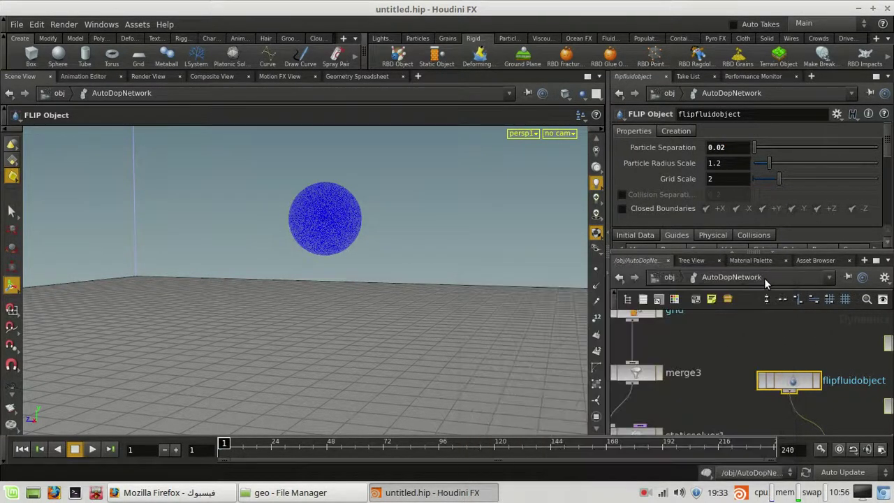
# Try a Particle Separation of 0.015, settle on 0.018 and check the FLIP object's point information
pyautogui.press('BackSpace')
pyautogui.write('1')
pyautogui.press('Return')
pyautogui.middleClick(784, 380)
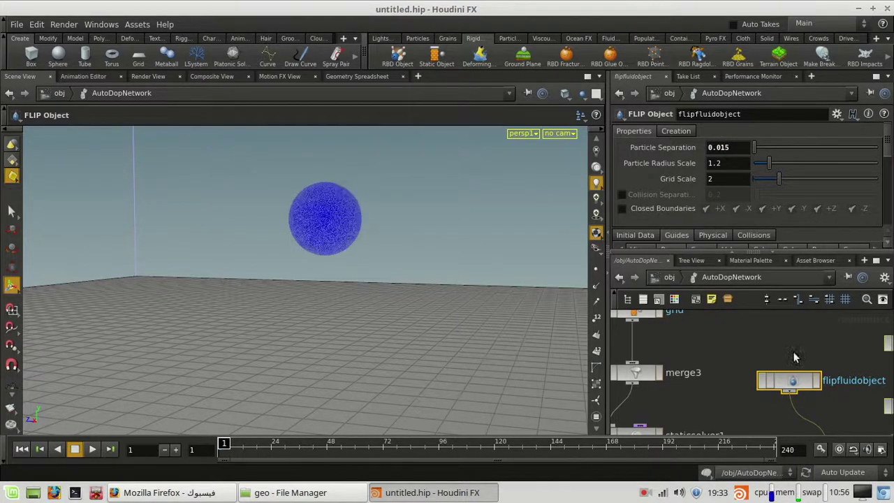
pyautogui.middleClick(796, 378)
pyautogui.middleClick(796, 386)
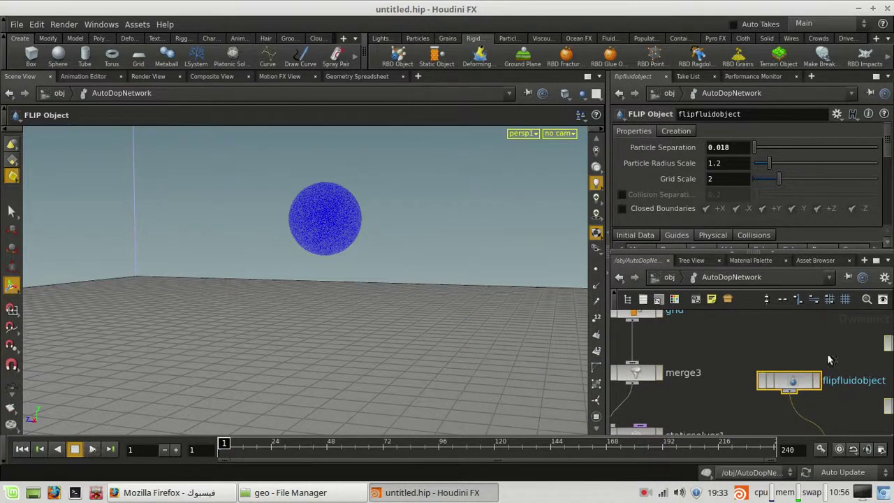
# Play the fluid simulation through frame 12 to watch the sphere fall, stop playback and return to frame 1
pyautogui.scroll(-2, 830, 360)
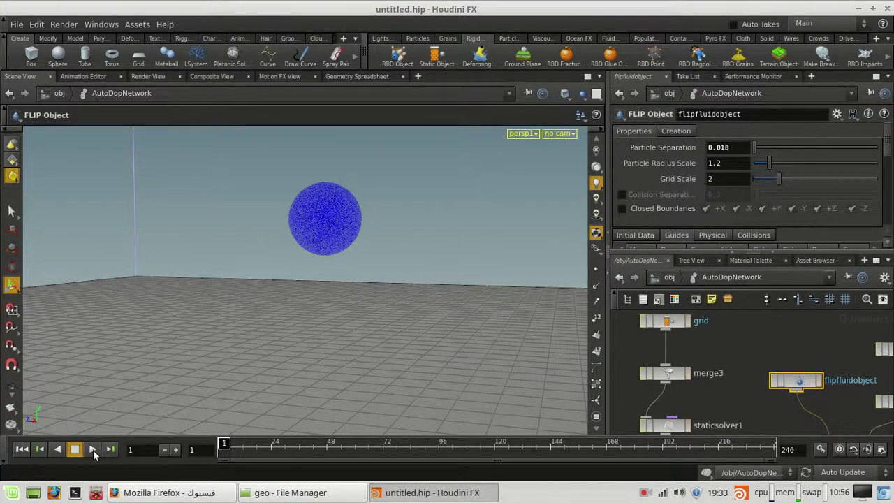
pyautogui.press('space')
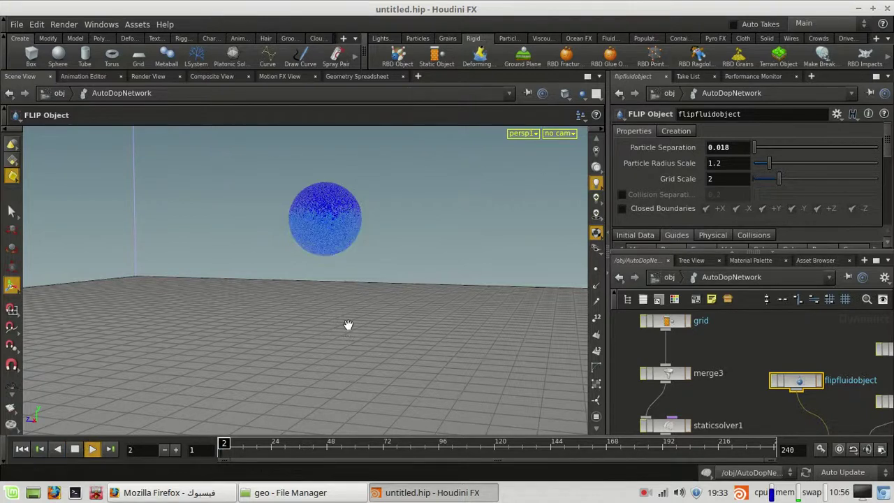
pyautogui.moveTo(297, 225); pyautogui.dragTo(332, 223, button='right')
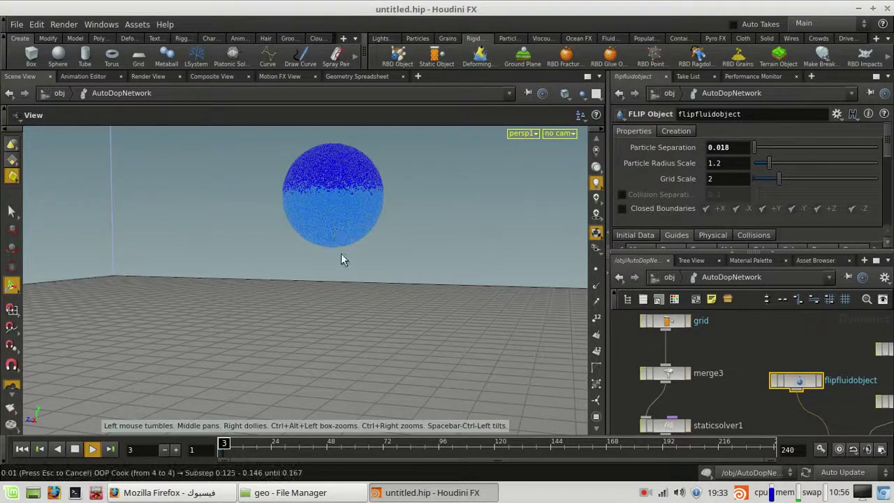
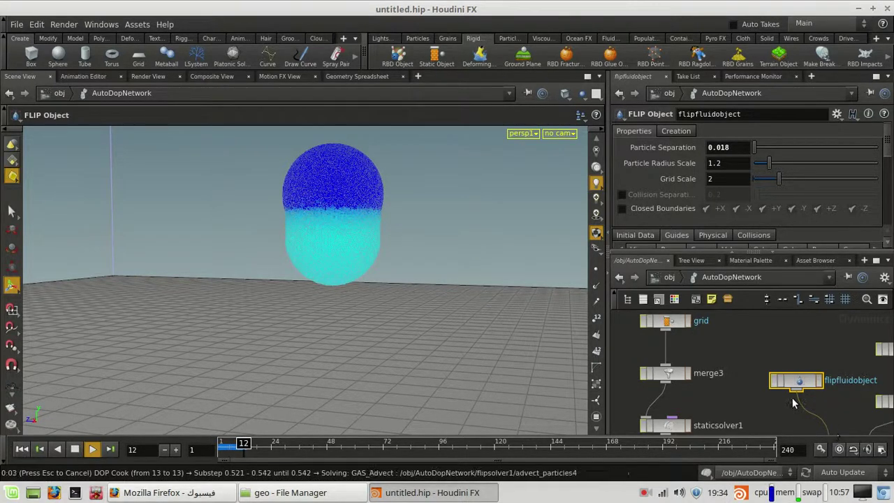
pyautogui.click(75, 449)
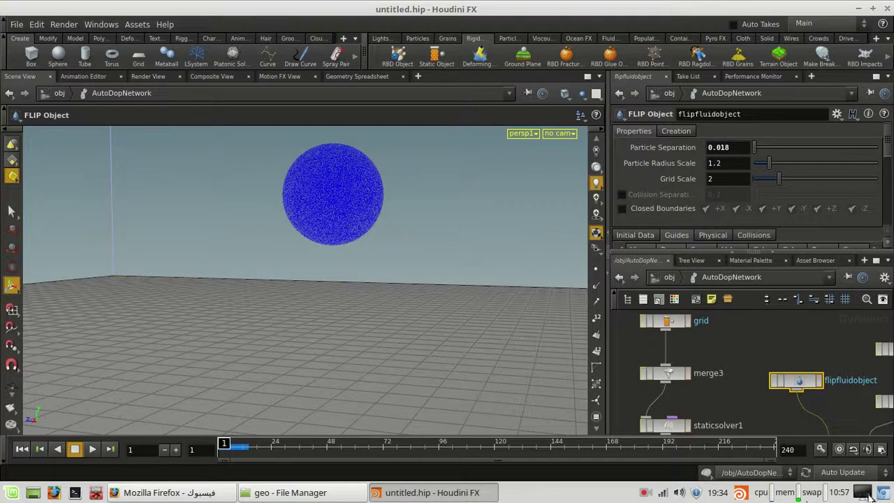
# Examine the FLIP object, source, merge and solver nodes and how they connect in the DOP network
pyautogui.scroll(-4, 792, 362)
pyautogui.moveTo(807, 378); pyautogui.dragTo(761, 383, button='middle')
pyautogui.scroll(4, 749, 361)
pyautogui.click(783, 375)
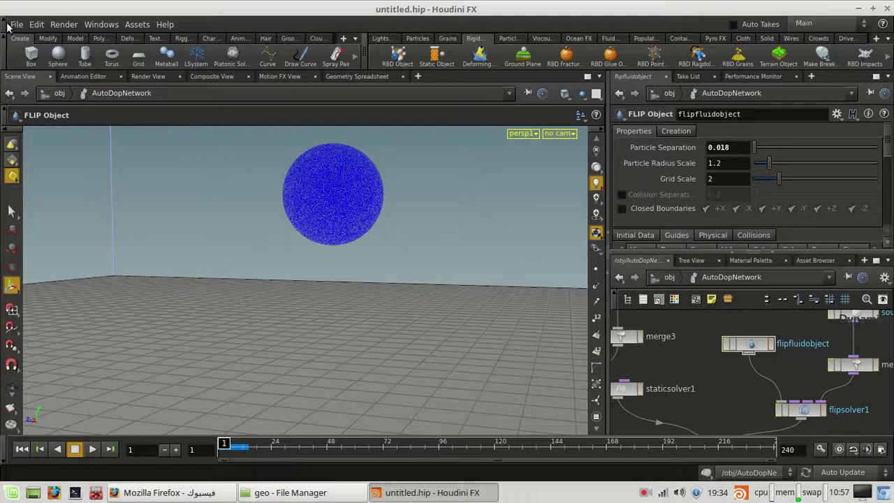
pyautogui.scroll(-4, 726, 382)
pyautogui.scroll(3, 726, 382)
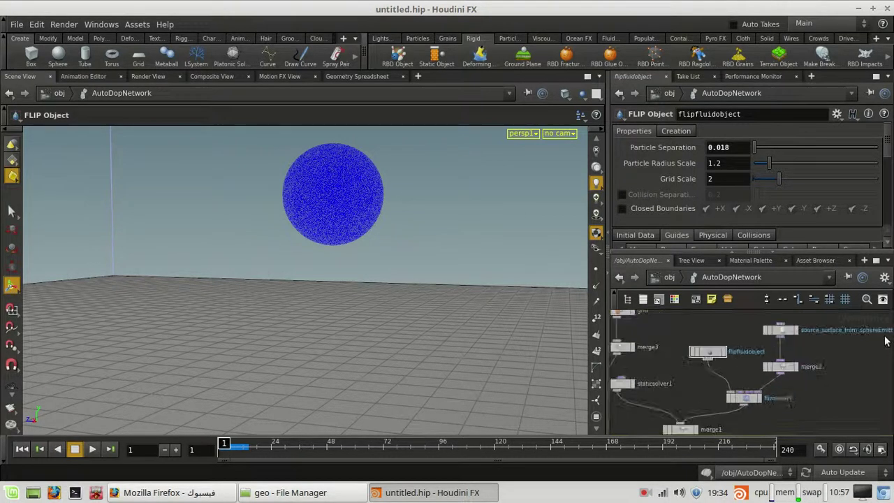
pyautogui.moveTo(687, 318); pyautogui.dragTo(844, 412)
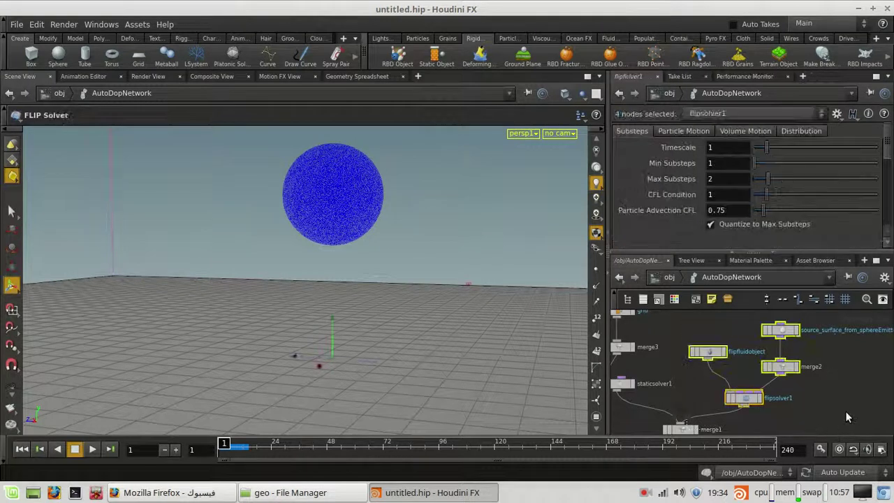
pyautogui.click(675, 301)
pyautogui.click(675, 302)
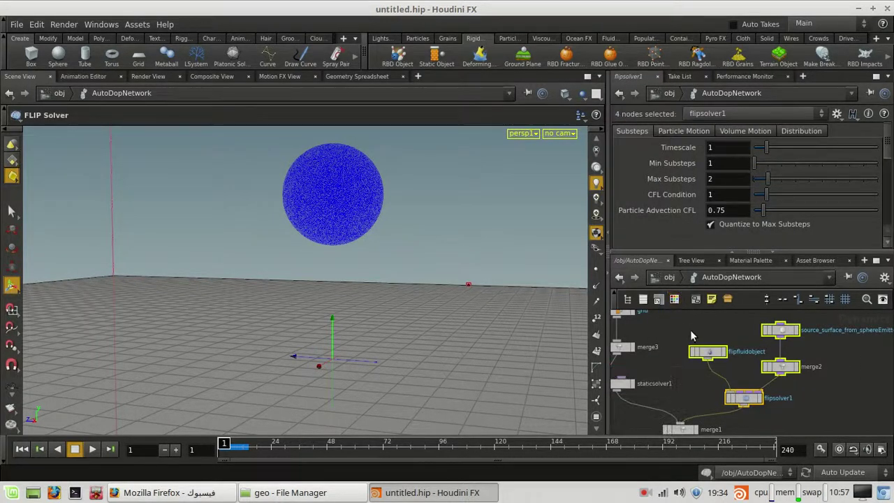
pyautogui.moveTo(691, 336); pyautogui.dragTo(854, 468)
# Switch the scene's update mode to Manual and clear the node selection in the DOP network
pyautogui.click(851, 472)
pyautogui.click(850, 472)
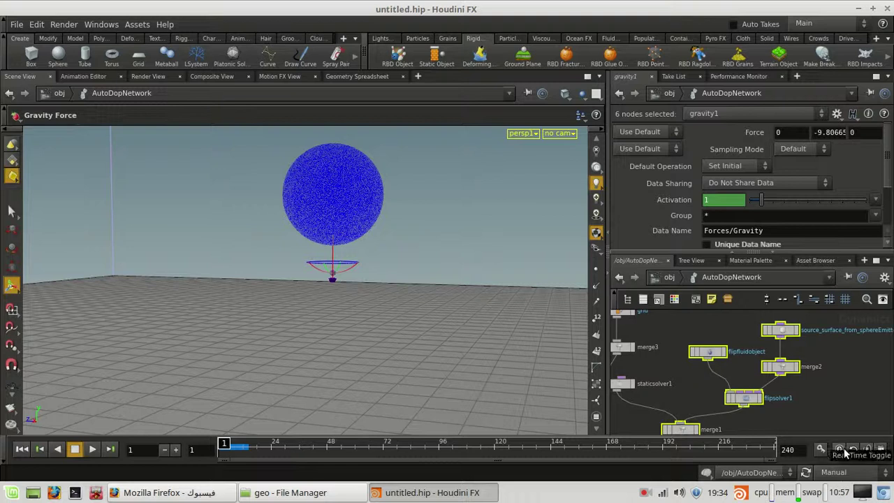
pyautogui.click(848, 368)
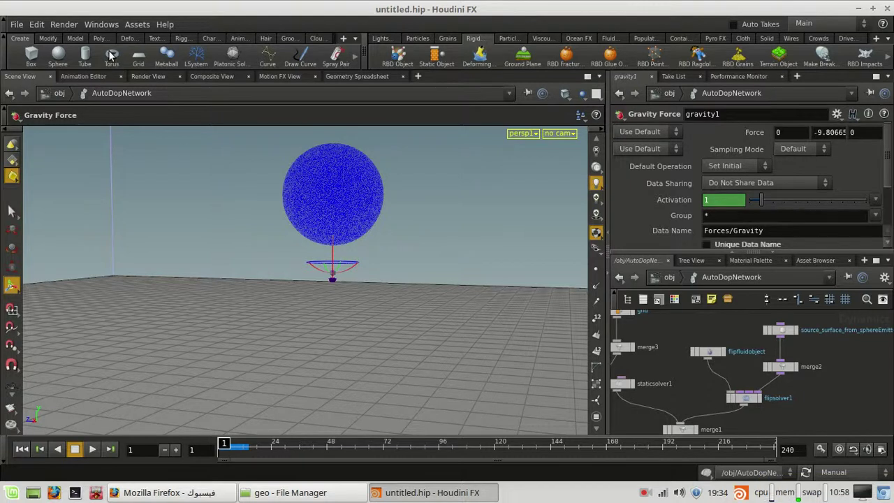
# Clear all caches in the Cache Manager and close it
pyautogui.click(102, 24)
pyautogui.click(103, 28)
pyautogui.click(103, 27)
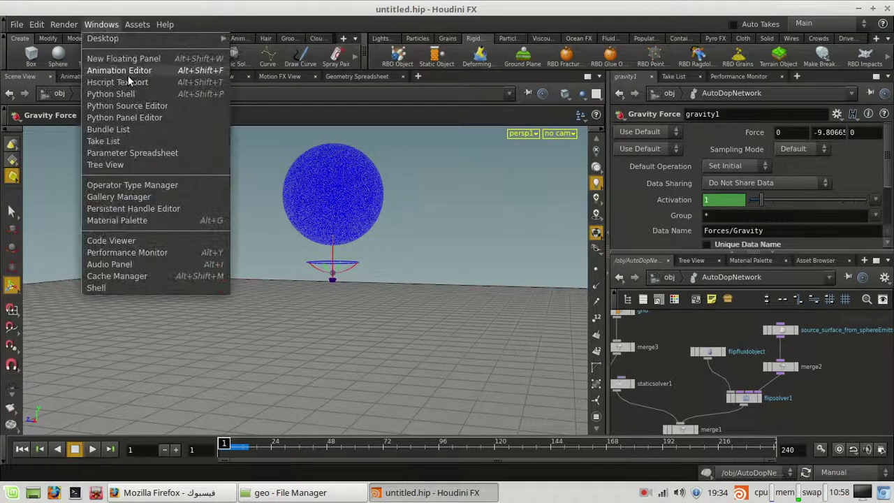
pyautogui.click(118, 275)
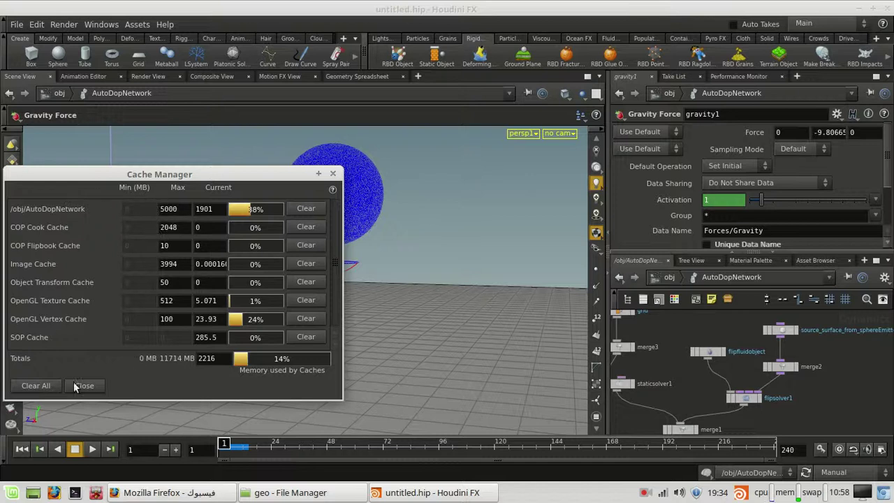
pyautogui.click(36, 386)
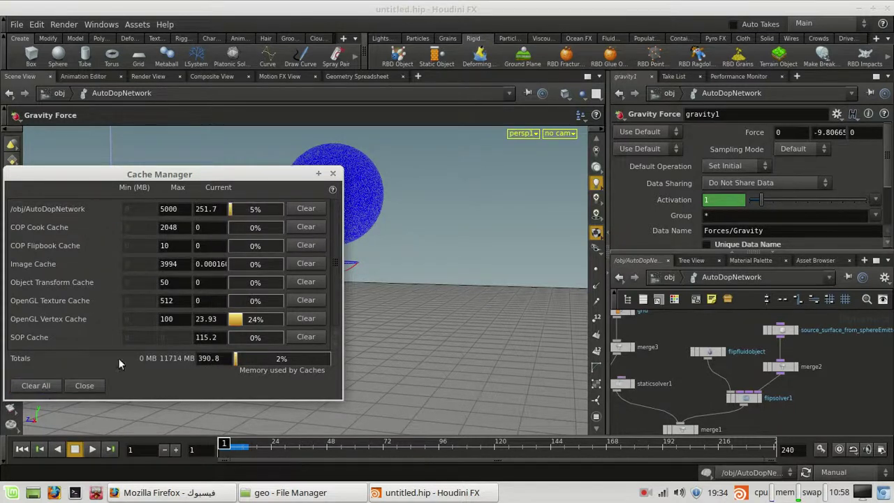
pyautogui.click(36, 390)
pyautogui.click(35, 390)
pyautogui.click(84, 386)
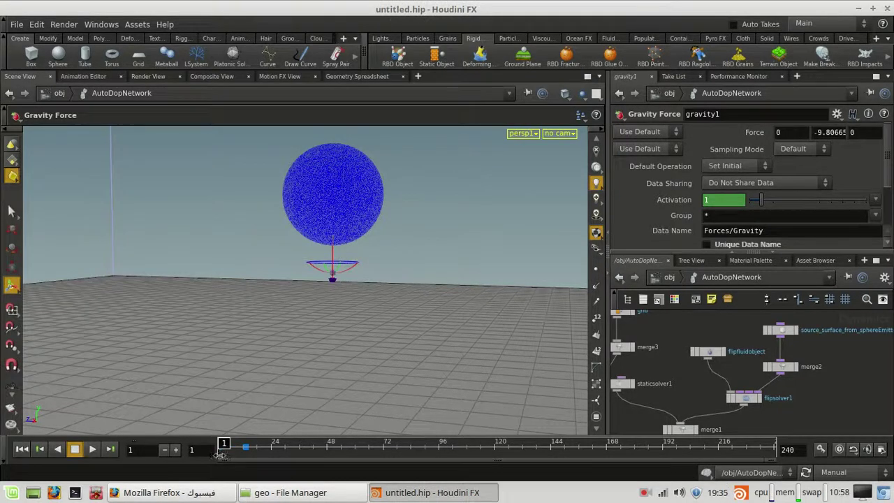
# Step the timeline to frame 2, return to frame 1 and try playback in Manual update mode
pyautogui.moveTo(225, 445)
pyautogui.mouseDown()
pyautogui.moveTo(249, 445)
pyautogui.moveTo(226, 447)
pyautogui.mouseUp()
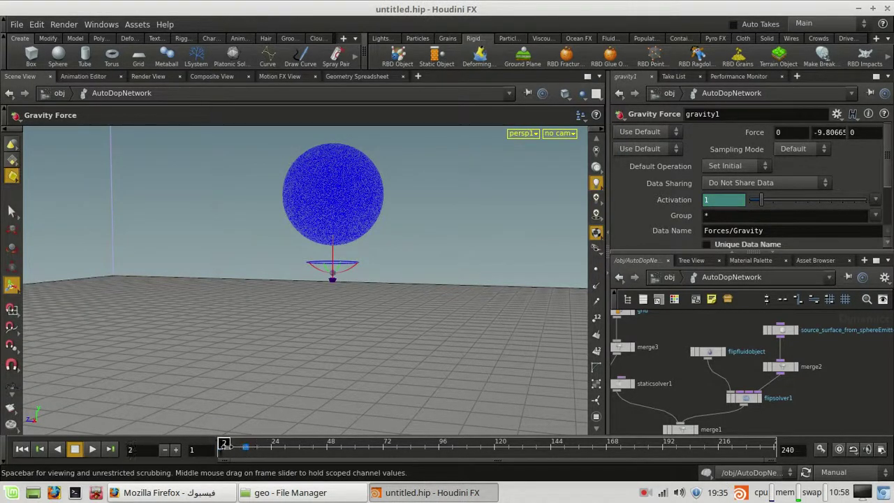
pyautogui.click(56, 451)
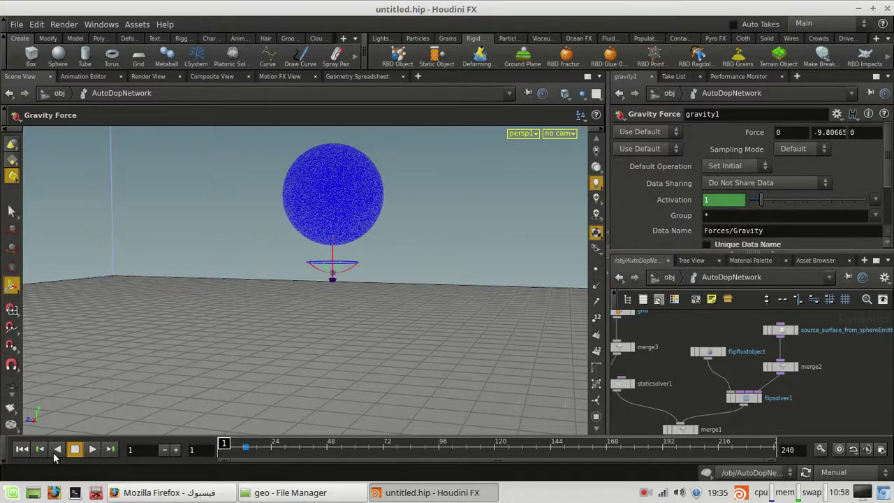
pyautogui.click(89, 449)
# Go up to the object level and set the update mode back to Auto Update
pyautogui.click(672, 278)
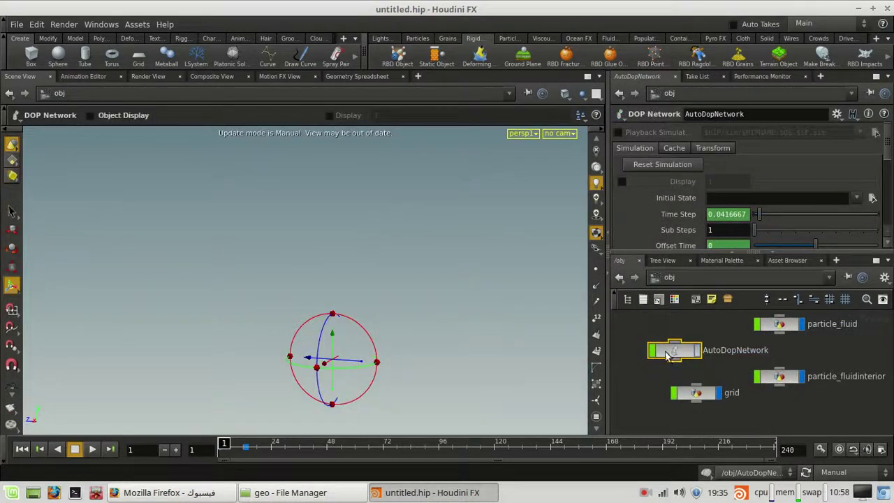
pyautogui.scroll(1, 697, 370)
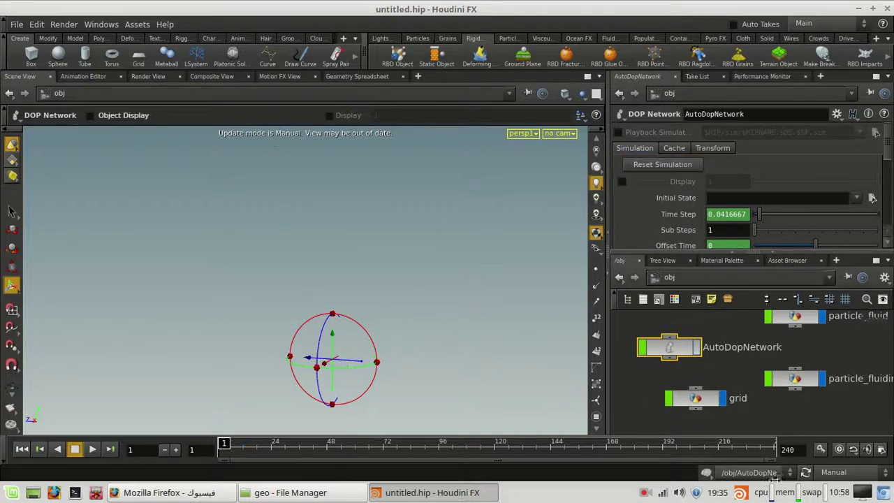
pyautogui.click(707, 473)
pyautogui.click(834, 472)
pyautogui.click(842, 431)
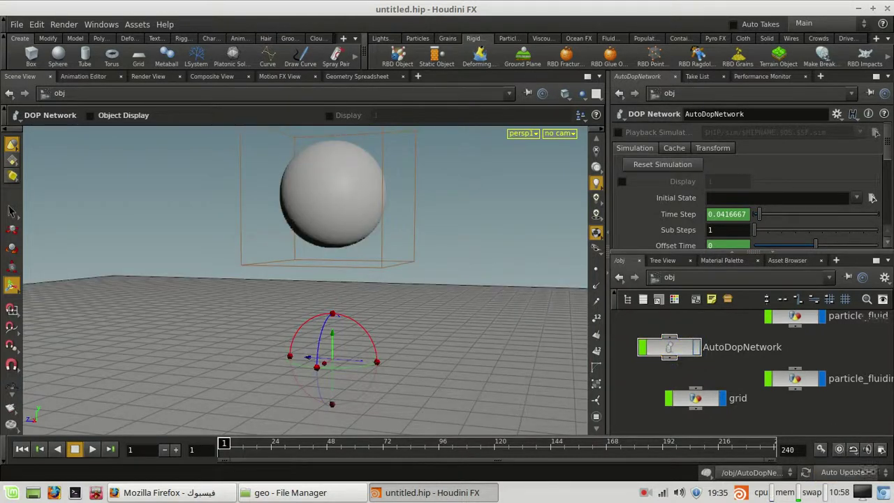
# Enter AutoDopNetwork, play the simulation to frame 5 and check the memory use in the Cache Manager
pyautogui.doubleClick(669, 346)
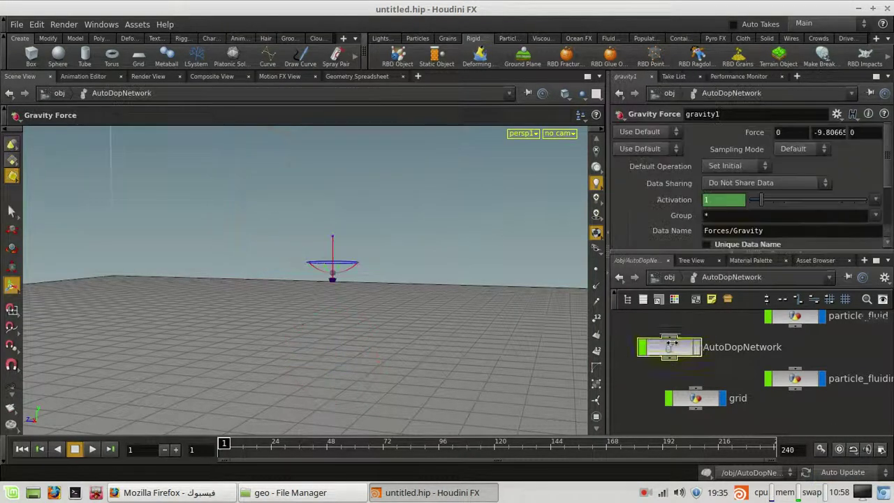
pyautogui.click(92, 449)
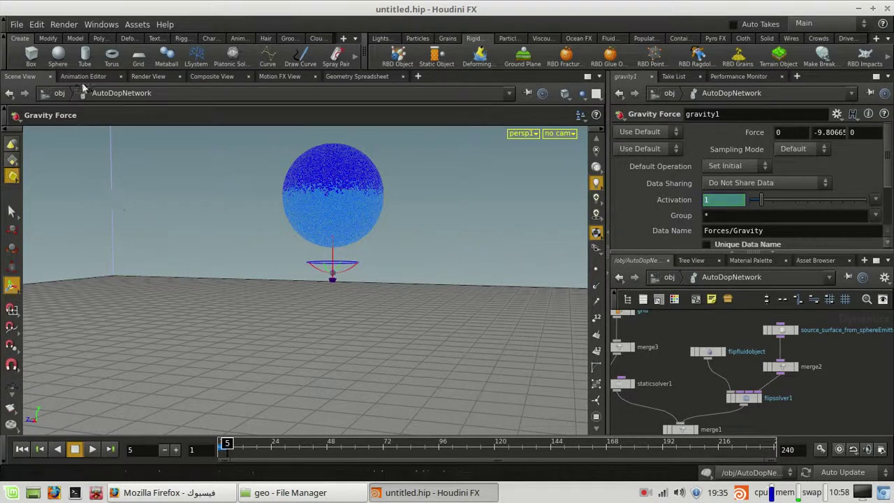
pyautogui.click(102, 25)
pyautogui.click(116, 276)
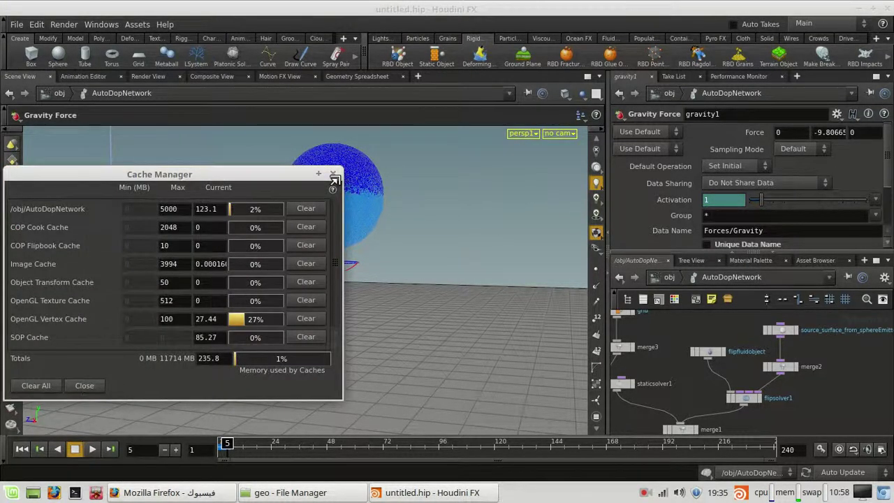
pyautogui.click(332, 173)
# Try to advance the simulation to frame 11, interrupt the cook and return to frame 1
pyautogui.moveTo(228, 445)
pyautogui.mouseDown()
pyautogui.moveTo(188, 439)
pyautogui.moveTo(236, 438)
pyautogui.mouseUp()
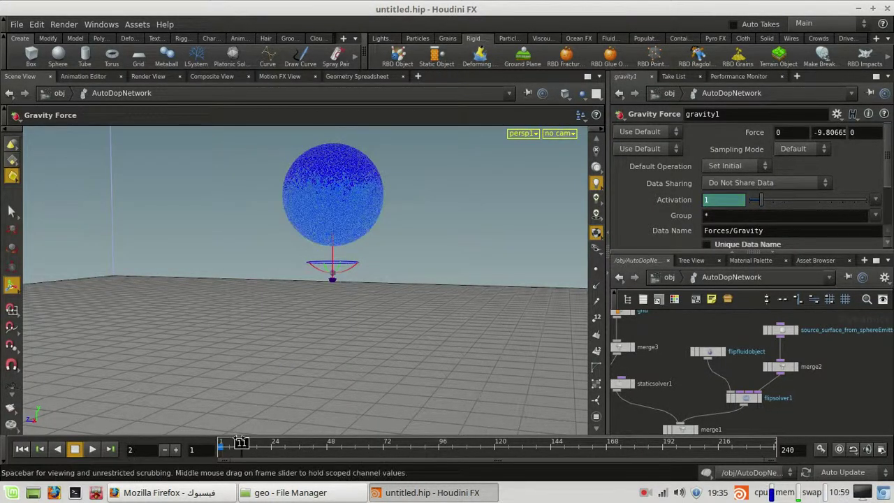
pyautogui.click(240, 442)
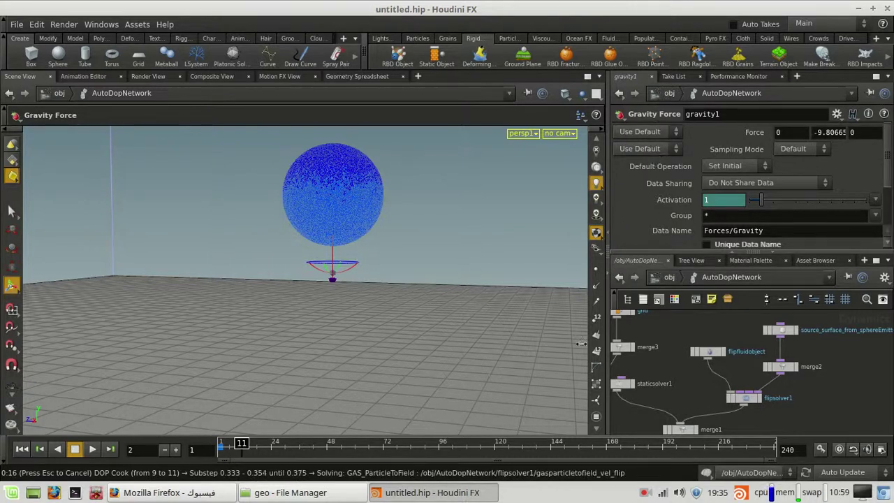
pyautogui.press('Escape')
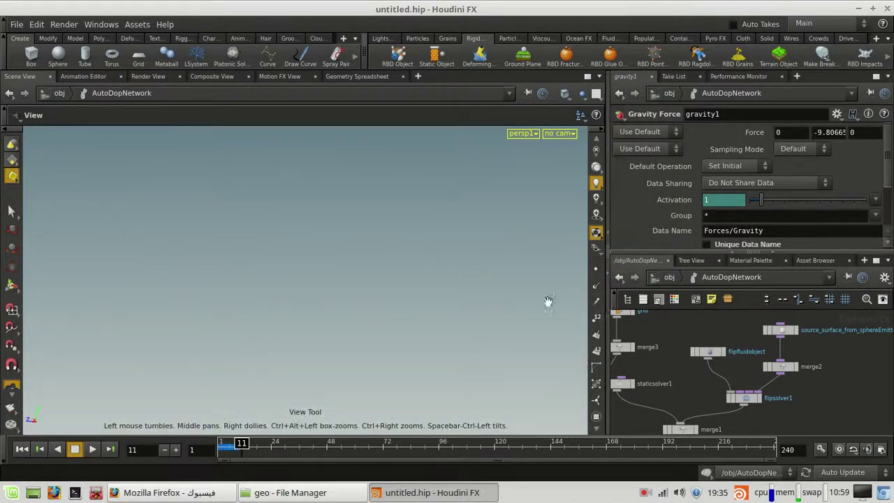
pyautogui.click(20, 450)
# Go up to the object level and reset AutoDopNetwork's simulation
pyautogui.click(669, 277)
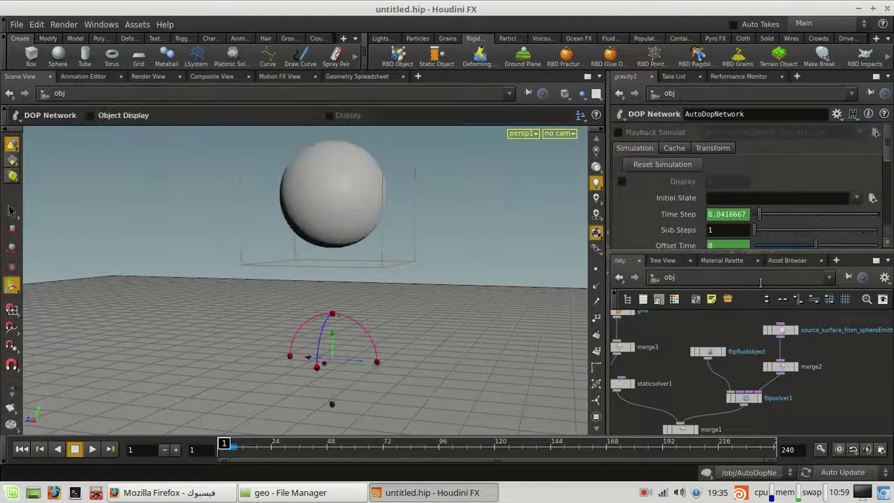
pyautogui.click(671, 166)
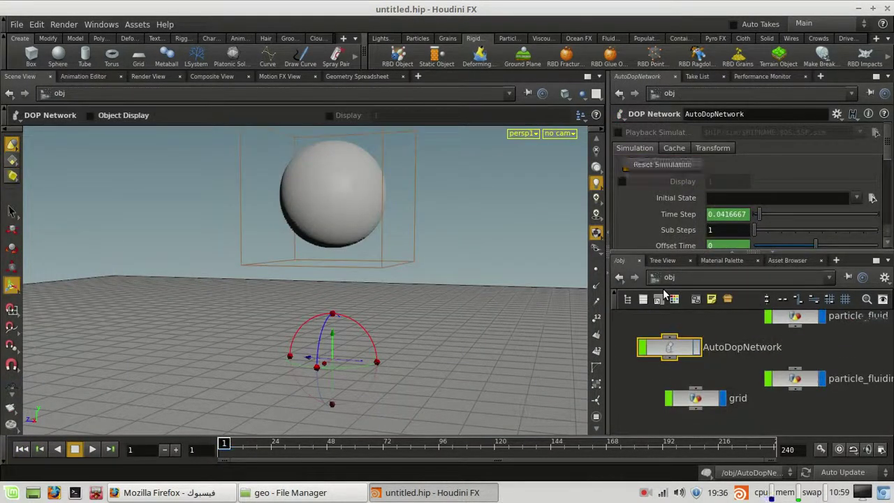
pyautogui.scroll(-5, 295, 252)
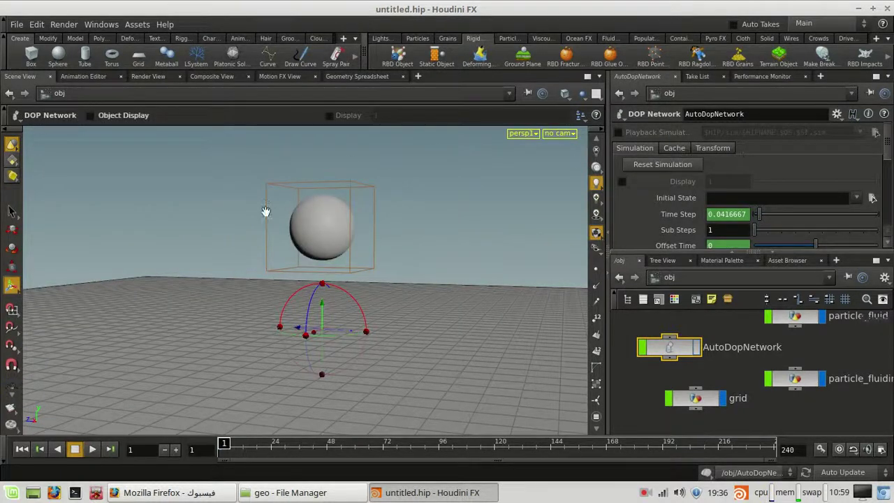
pyautogui.moveTo(266, 211); pyautogui.dragTo(146, 91)
pyautogui.moveTo(249, 255); pyautogui.dragTo(126, 47)
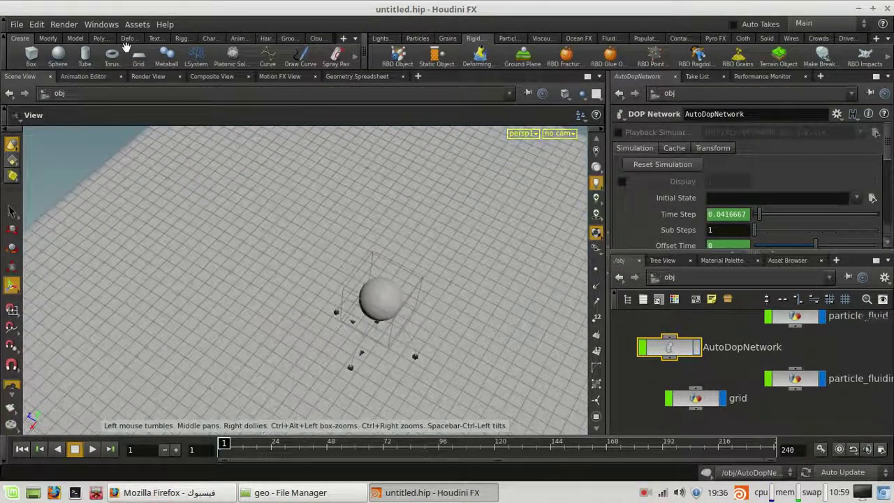
# Clear the SOP Cache in the Cache Manager and close it
pyautogui.click(102, 25)
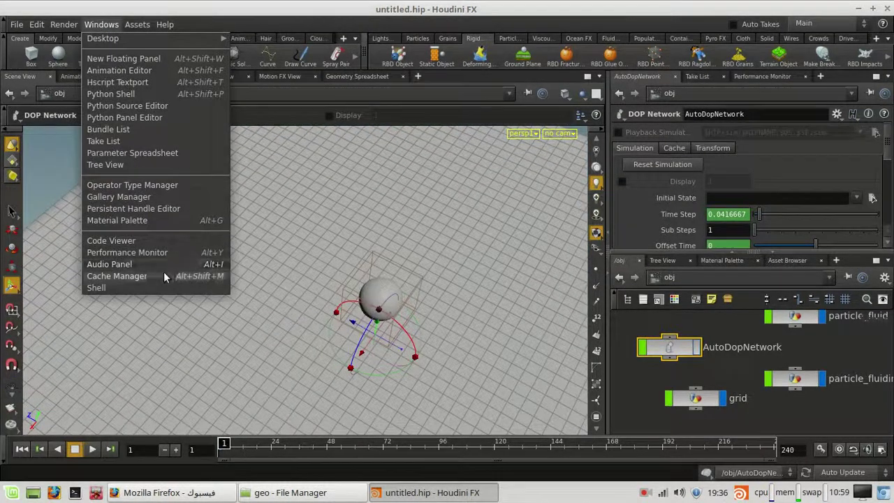
pyautogui.click(117, 276)
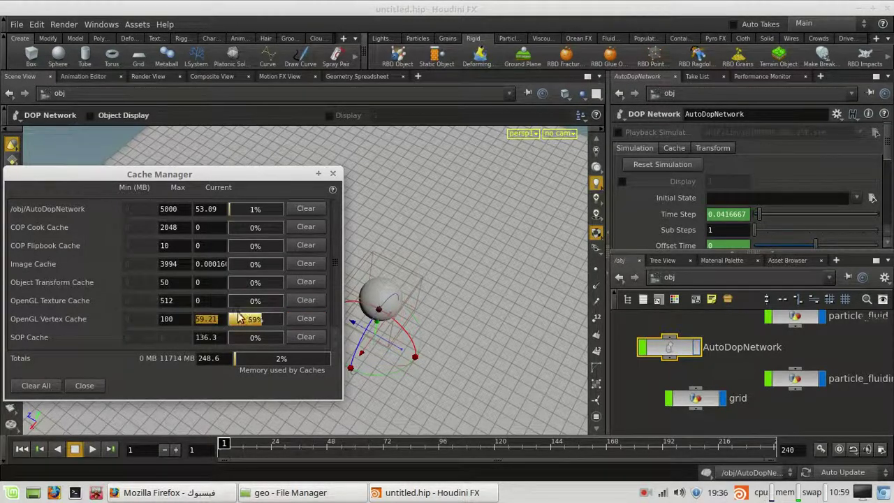
pyautogui.click(306, 338)
pyautogui.click(306, 339)
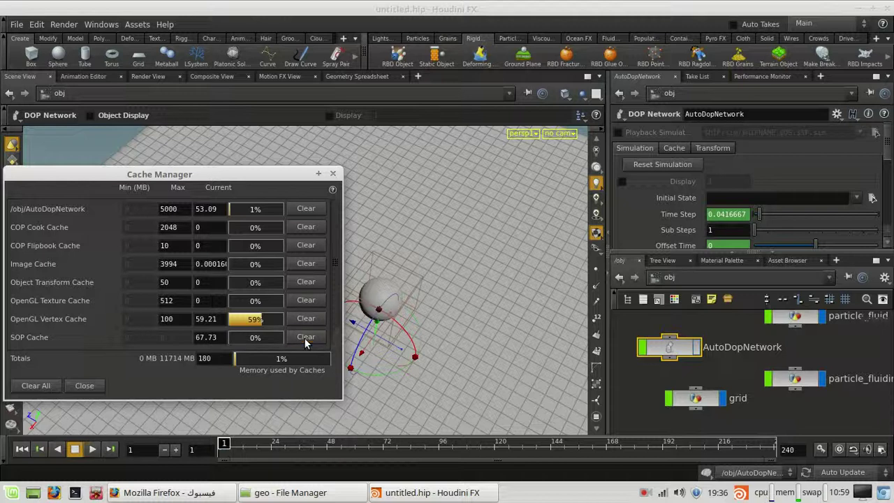
pyautogui.click(333, 174)
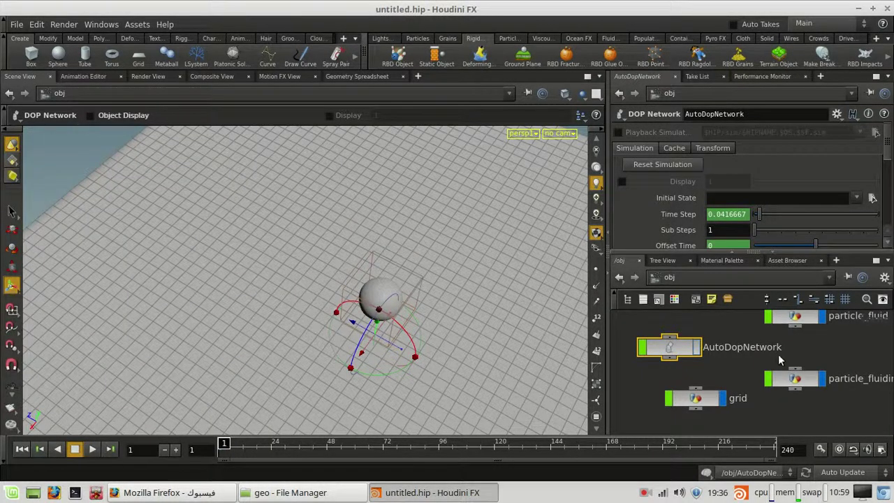
pyautogui.scroll(-5, 780, 357)
pyautogui.scroll(5, 374, 352)
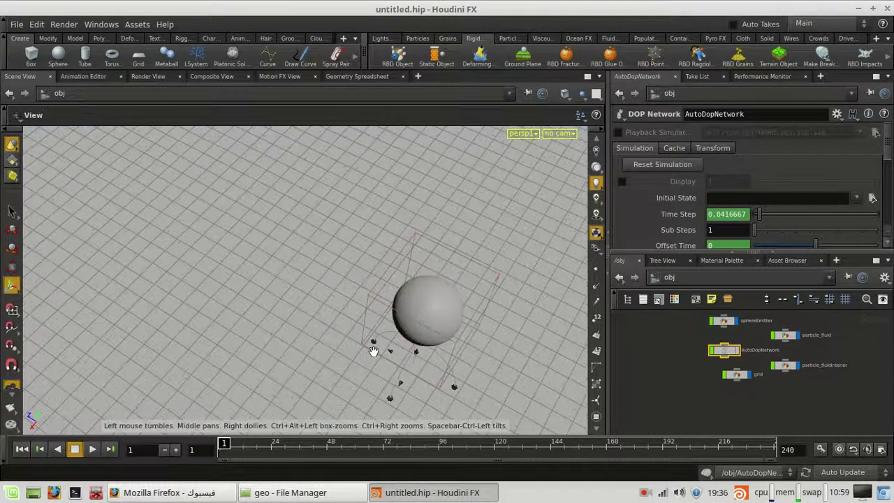
pyautogui.keyDown('alt'); pyautogui.moveTo(374, 352); pyautogui.dragTo(343, 287); pyautogui.keyUp('alt')
pyautogui.keyDown('alt'); pyautogui.moveTo(343, 287); pyautogui.dragTo(274, 338, button='middle'); pyautogui.keyUp('alt')
pyautogui.scroll(5, 274, 338)
pyautogui.scroll(3, 725, 347)
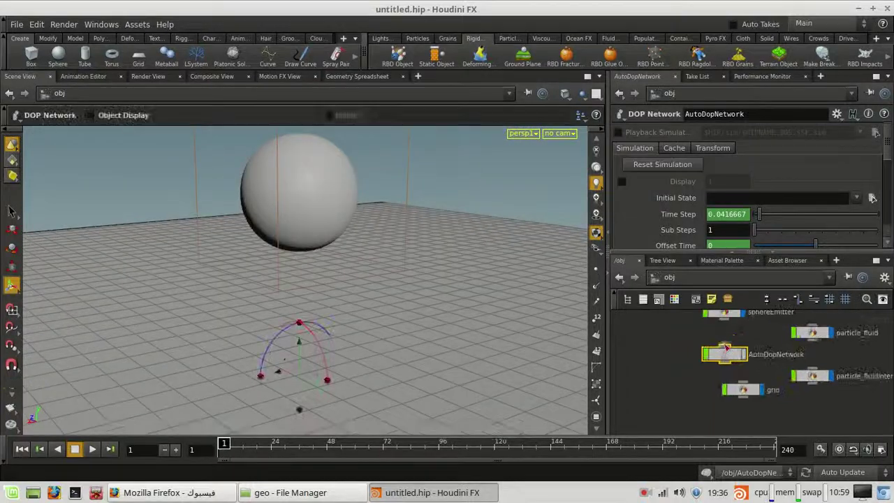
pyautogui.scroll(1, 726, 348)
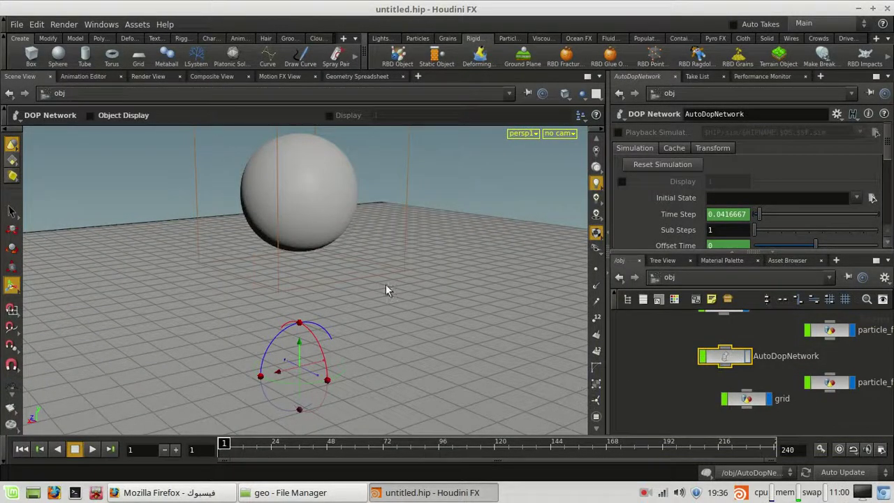
pyautogui.keyDown('alt'); pyautogui.moveTo(388, 290); pyautogui.dragTo(6, 78, button='right'); pyautogui.keyUp('alt')
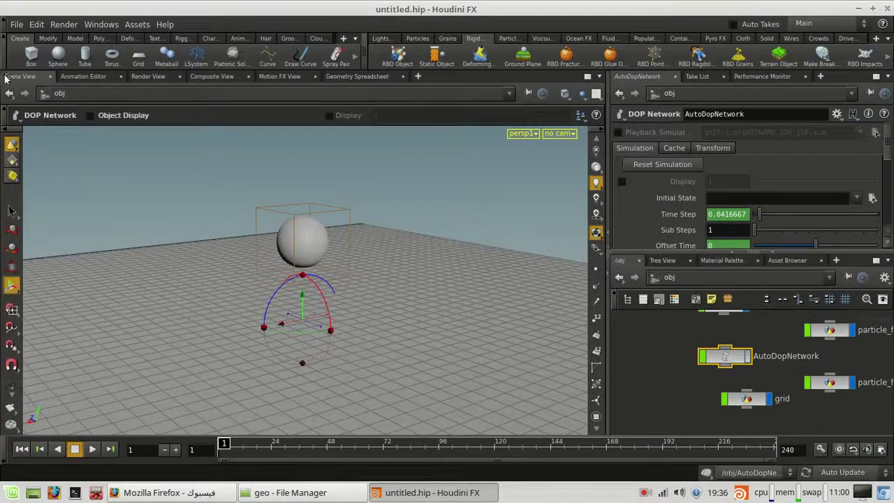
# Start a new empty scene and create a polygon sphere at the origin, leaving it deselected
pyautogui.click(15, 25)
pyautogui.press('Right')
pyautogui.press('Left')
pyautogui.press('Right')
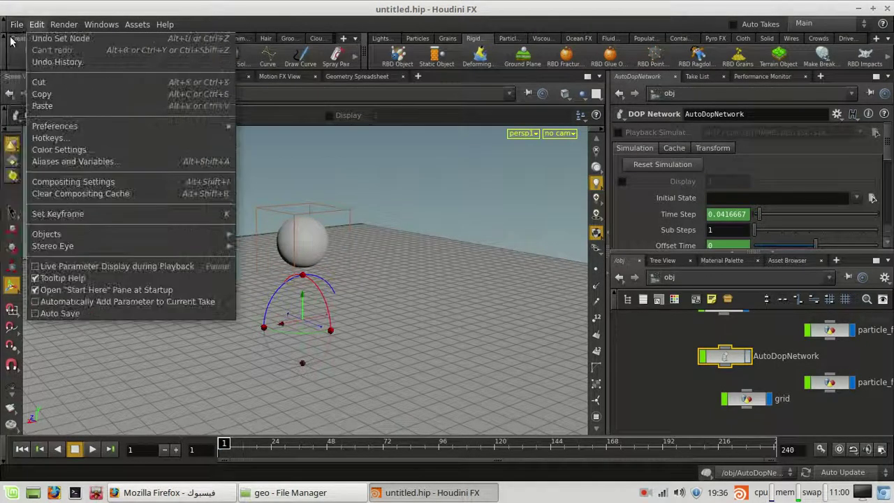
pyautogui.press('Left')
pyautogui.click(28, 35)
pyautogui.click(199, 82)
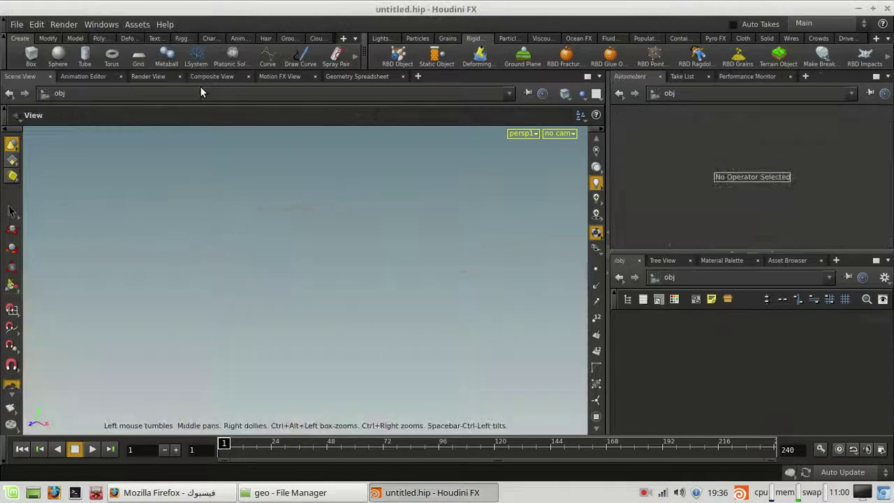
pyautogui.keyDown('ctrl'); pyautogui.click(57, 59); pyautogui.keyUp('ctrl')
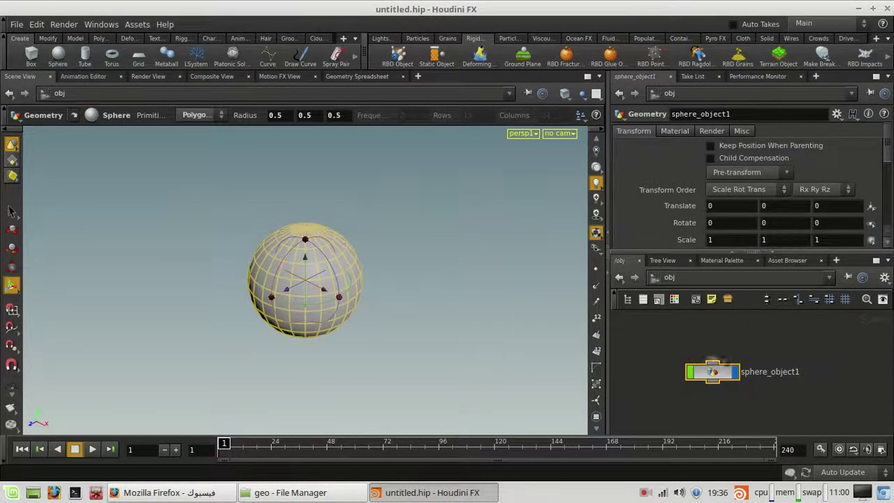
pyautogui.click(822, 387)
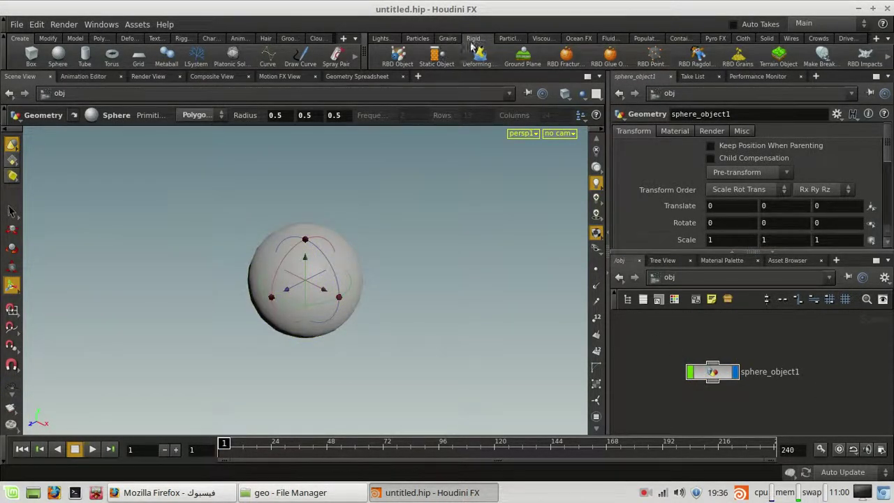
# Convert the sphere into a FLIP fluid with the FLIP Fluid from Object tool
pyautogui.click(507, 39)
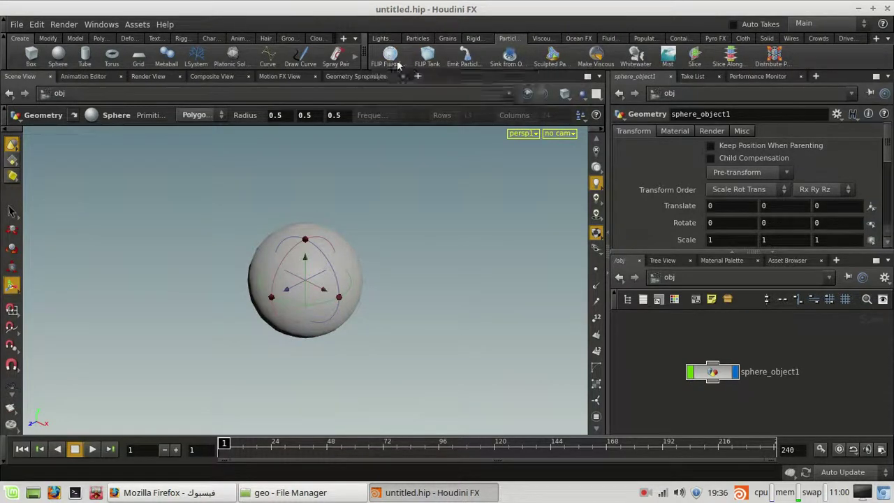
pyautogui.moveTo(843, 339); pyautogui.dragTo(704, 386)
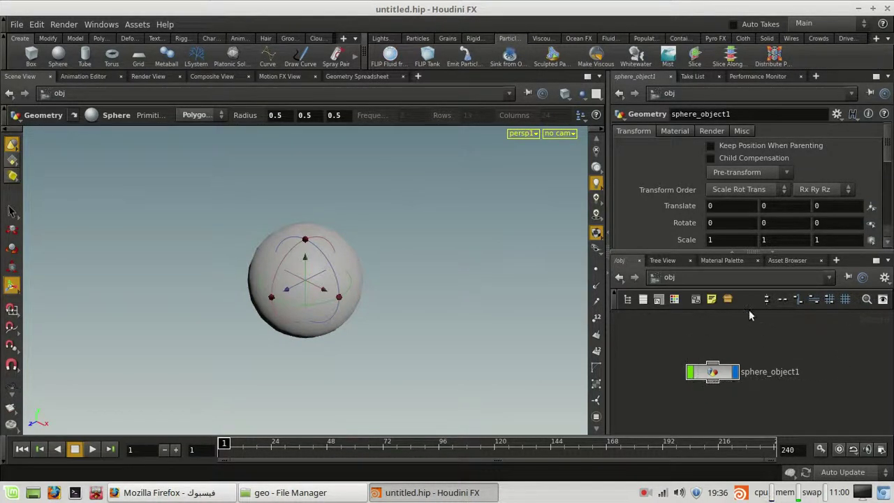
pyautogui.click(392, 42)
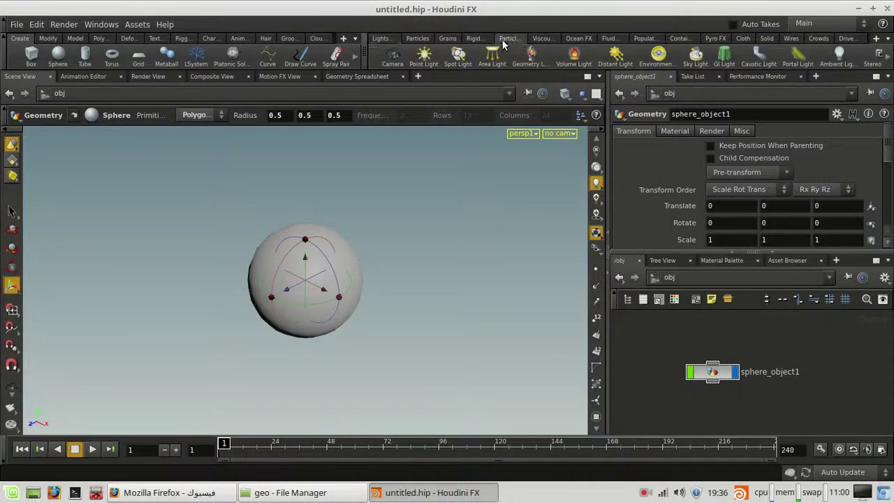
pyautogui.click(510, 40)
pyautogui.click(390, 56)
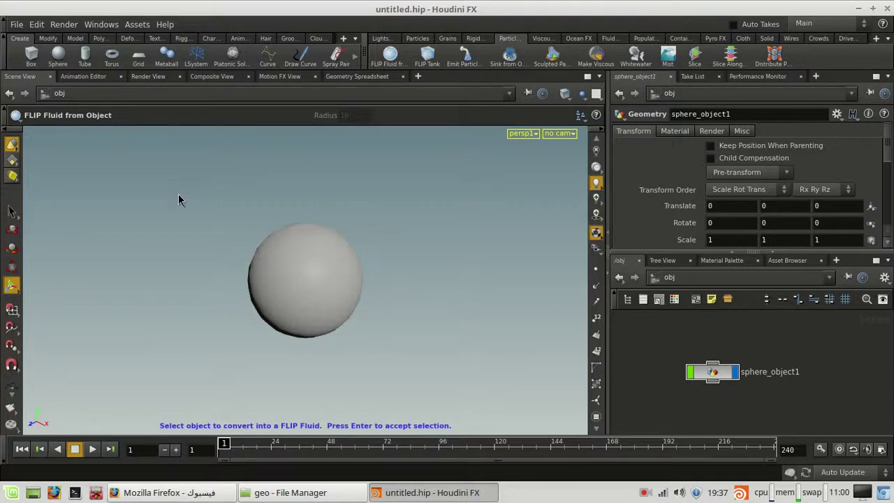
pyautogui.moveTo(185, 193); pyautogui.dragTo(416, 342)
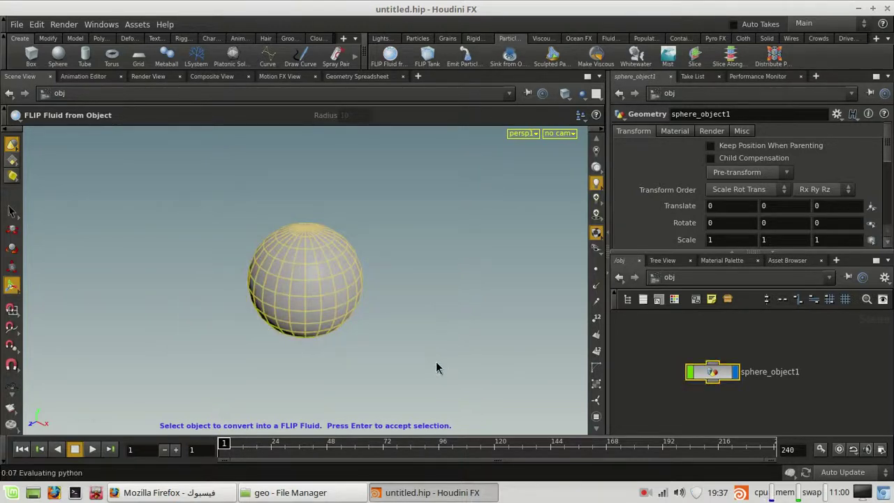
pyautogui.press('Return')
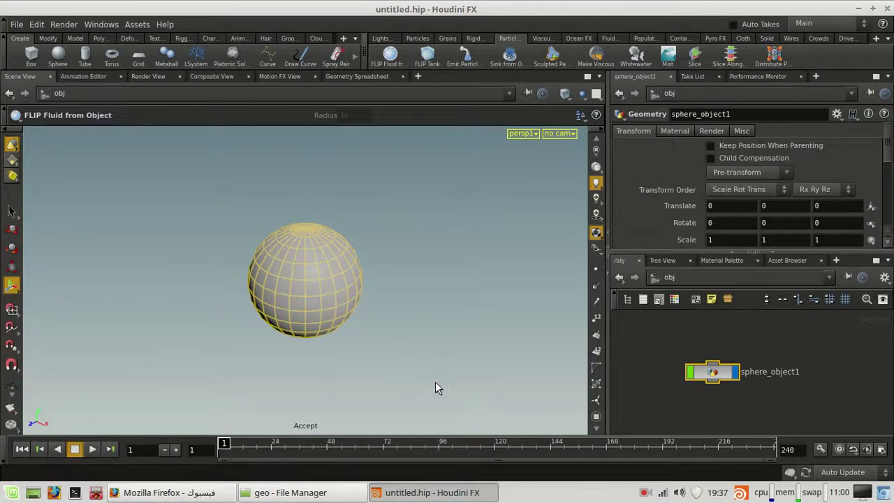
# Move the flipfluidobject1 node away from the flipsolver1 chain in AutoDopNetwork
pyautogui.scroll(4, 764, 368)
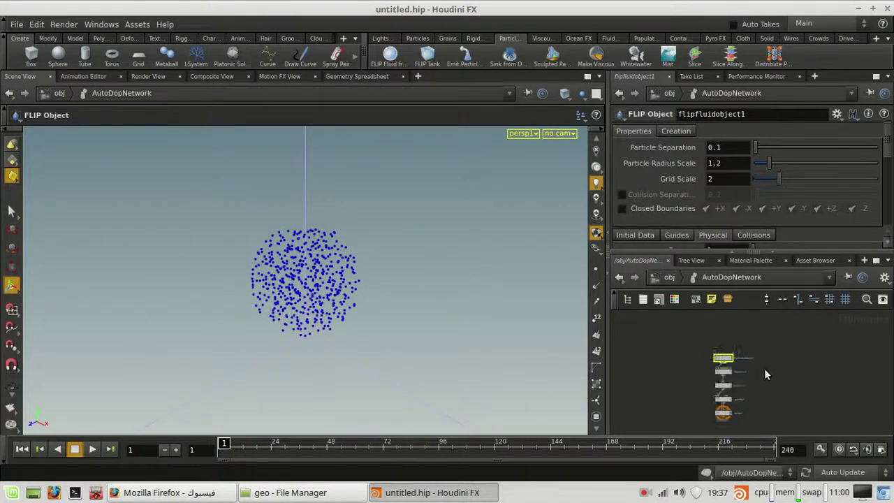
pyautogui.moveTo(744, 376); pyautogui.dragTo(782, 382, button='middle')
pyautogui.scroll(3, 751, 359)
pyautogui.moveTo(751, 357); pyautogui.dragTo(645, 336)
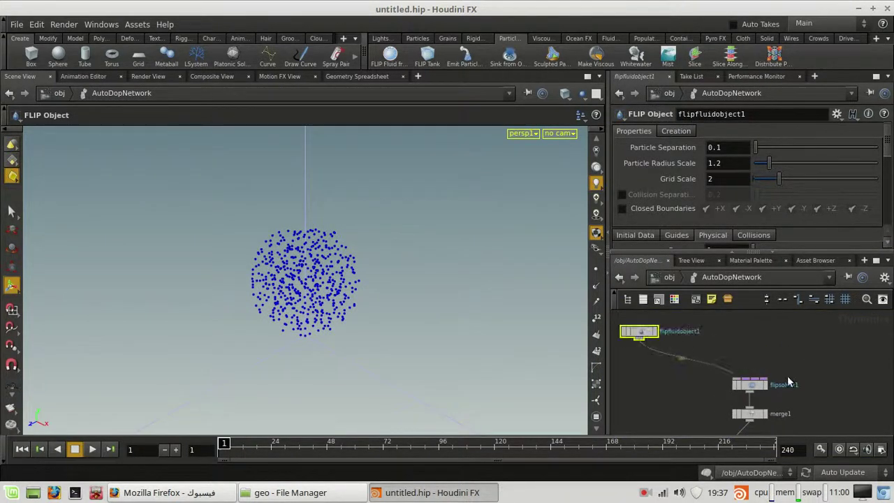
# Go up to the object level and look inside sphere_object1 and sphere_object1_fluid, returning to the object network
pyautogui.click(668, 278)
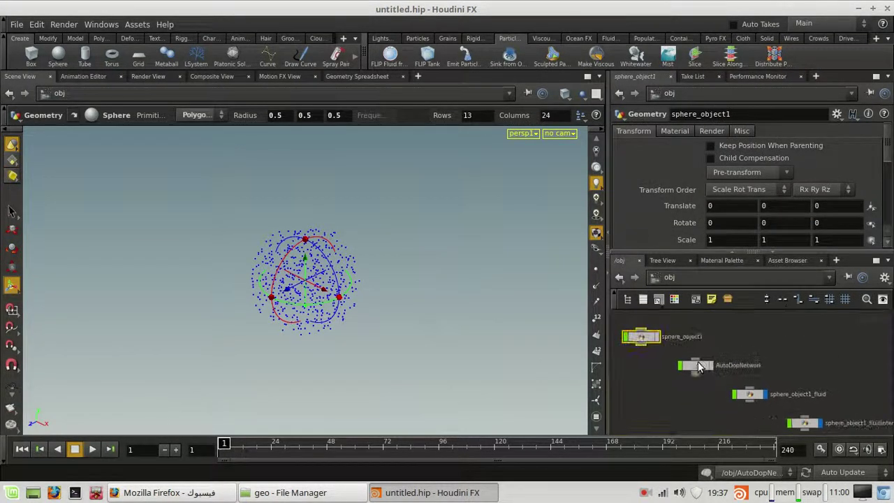
pyautogui.doubleClick(641, 337)
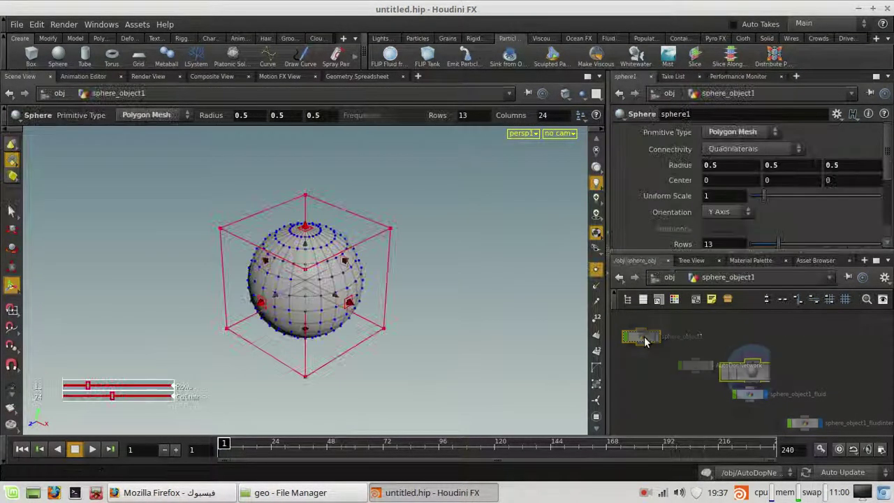
pyautogui.click(668, 277)
pyautogui.moveTo(823, 383); pyautogui.dragTo(835, 364, button='middle')
pyautogui.scroll(1, 830, 364)
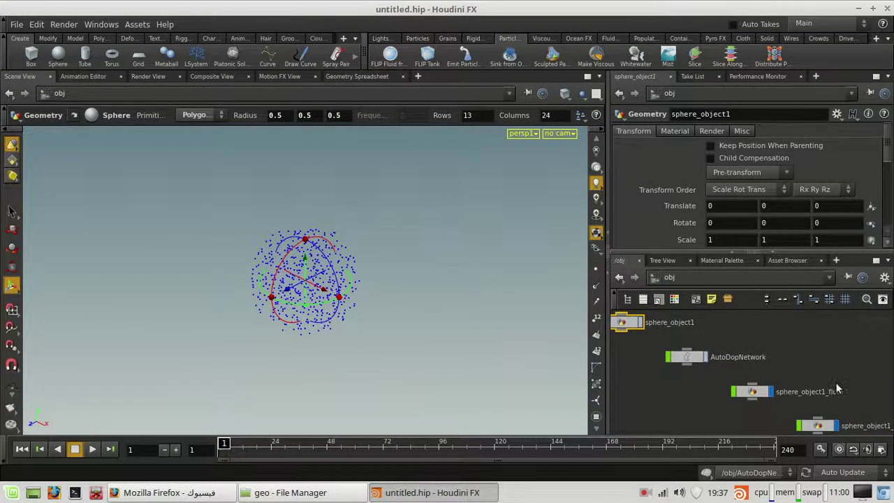
pyautogui.scroll(-3, 835, 384)
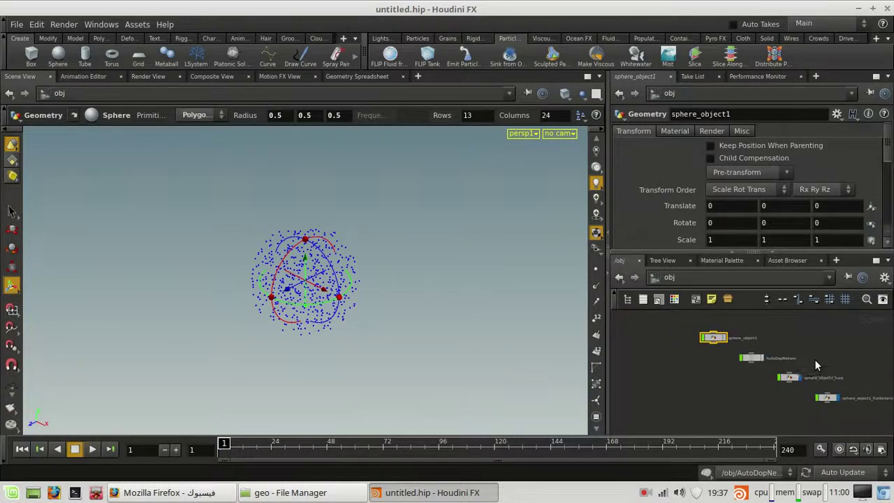
pyautogui.scroll(3, 825, 384)
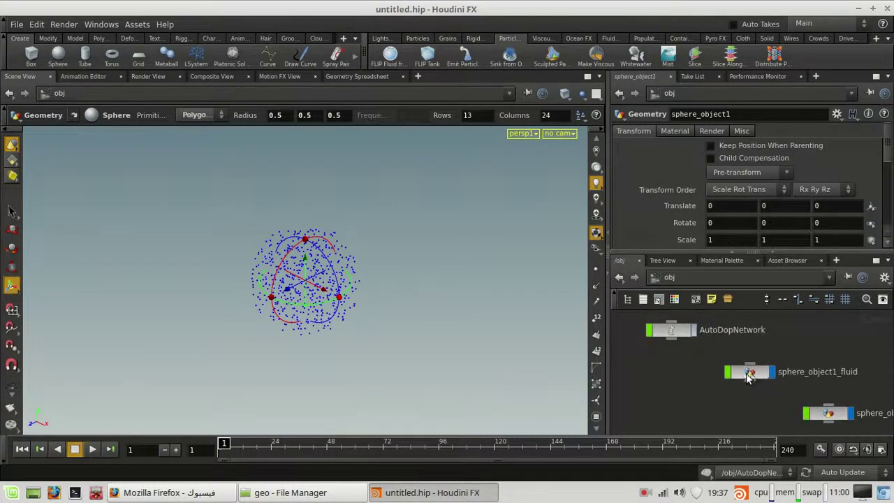
pyautogui.doubleClick(749, 376)
pyautogui.press('u')
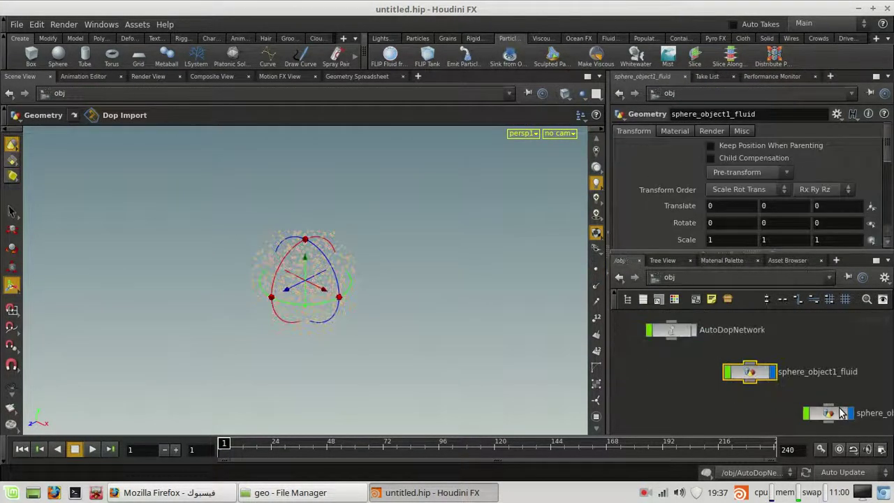
pyautogui.scroll(-4, 844, 372)
pyautogui.scroll(3, 843, 381)
pyautogui.moveTo(741, 386); pyautogui.dragTo(791, 413, button='middle')
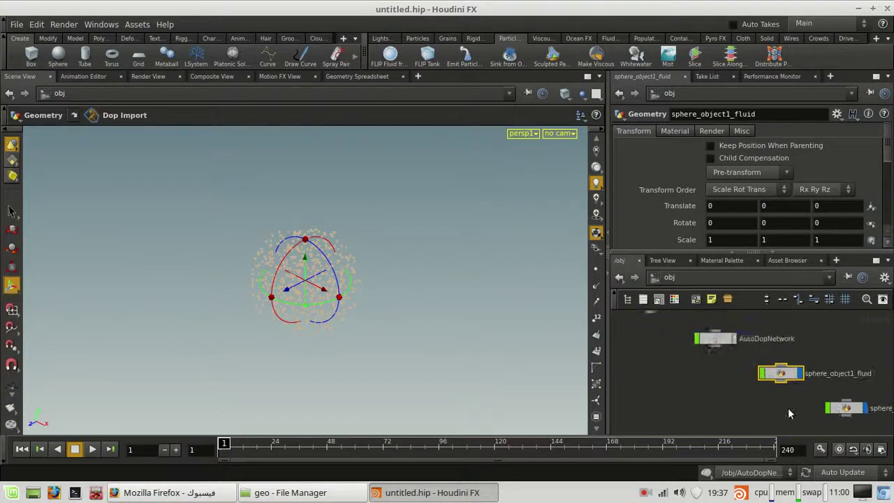
# Enter AutoDopNetwork, play the fluid simulation briefly and return to frame 1
pyautogui.doubleClick(726, 344)
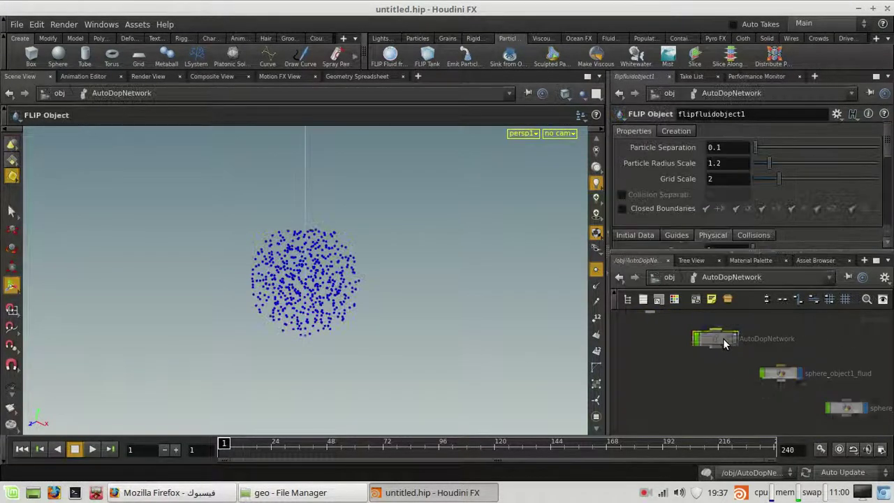
pyautogui.click(90, 449)
pyautogui.click(21, 449)
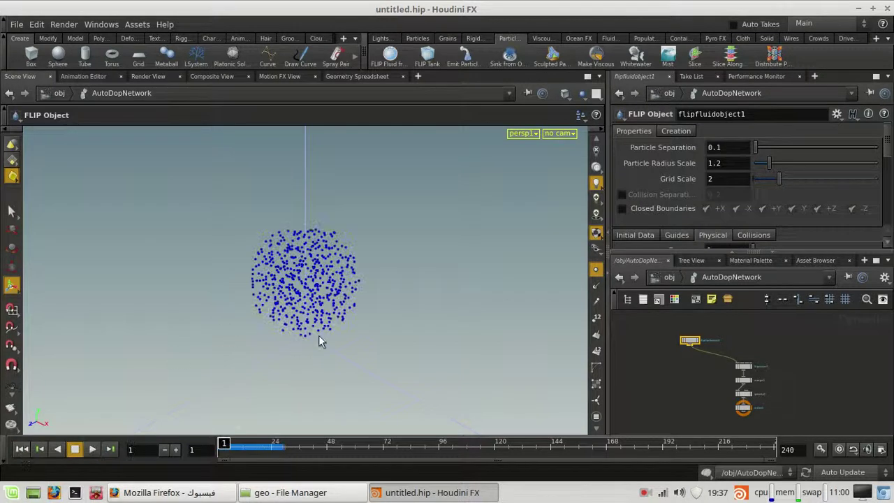
# Step the simulation forward to frame 4 and follow the falling particles
pyautogui.press('Right')
pyautogui.press('Right')
pyautogui.press('Right')
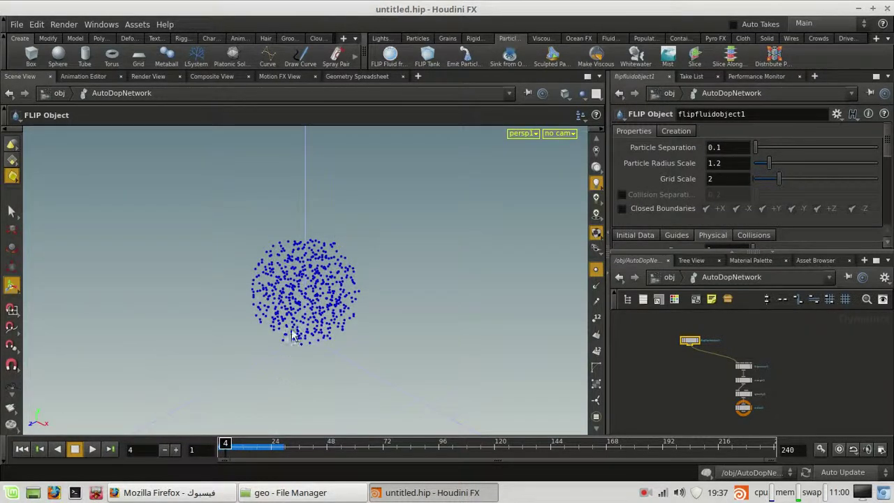
pyautogui.scroll(-5, 301, 330)
pyautogui.moveTo(299, 324); pyautogui.dragTo(241, 229, button='middle')
pyautogui.scroll(4, 240, 228)
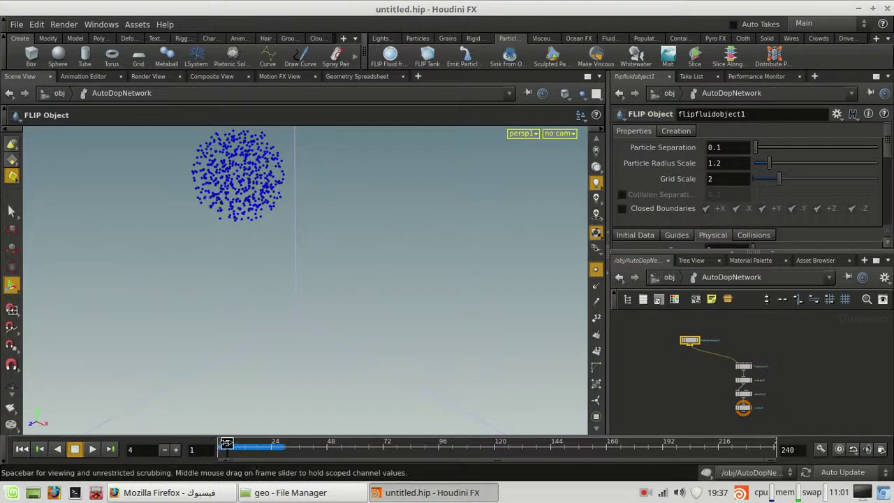
# Scrub the timeline to frame 17 to watch the fluid fall, and return to frame 1
pyautogui.moveTo(227, 443); pyautogui.dragTo(255, 444)
pyautogui.scroll(-3, 328, 343)
pyautogui.moveTo(328, 343); pyautogui.dragTo(354, 298, button='middle')
pyautogui.scroll(-6, 354, 301)
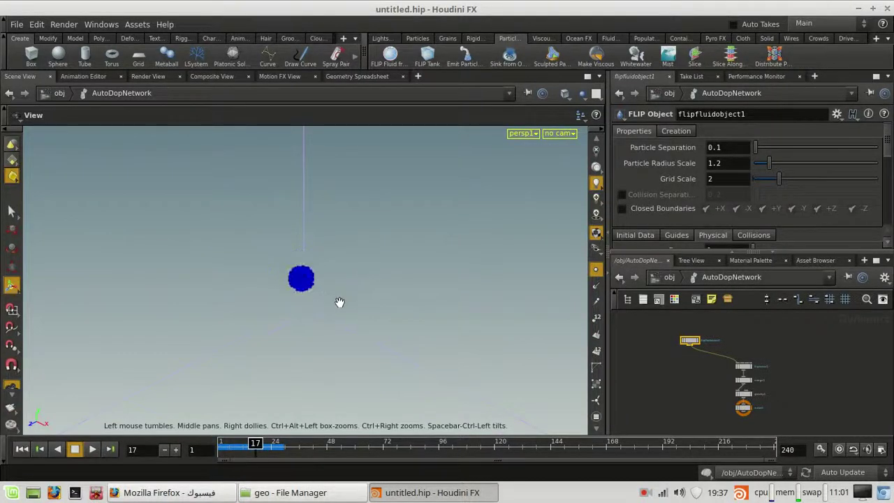
pyautogui.moveTo(256, 444); pyautogui.dragTo(223, 444)
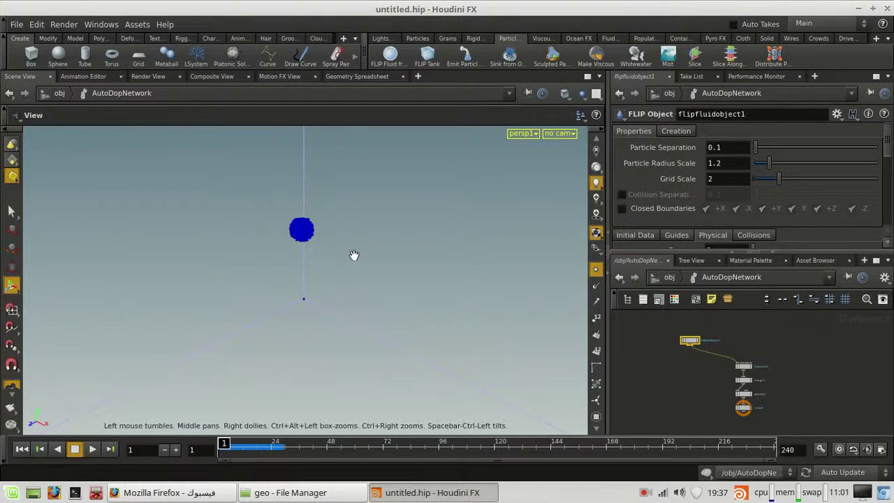
pyautogui.scroll(4, 349, 256)
pyautogui.scroll(3, 392, 251)
pyautogui.moveTo(389, 250); pyautogui.dragTo(401, 318, button='middle')
pyautogui.scroll(3, 401, 317)
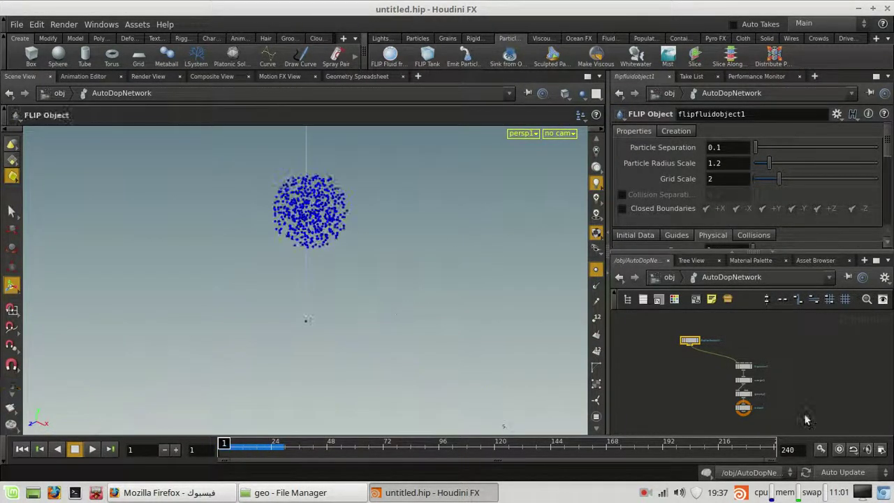
# Move the flipfluidobject1 node back above flipsolver1 and deselect it
pyautogui.scroll(3, 702, 343)
pyautogui.moveTo(684, 341); pyautogui.dragTo(724, 340)
pyautogui.scroll(2, 804, 352)
pyautogui.click(804, 353)
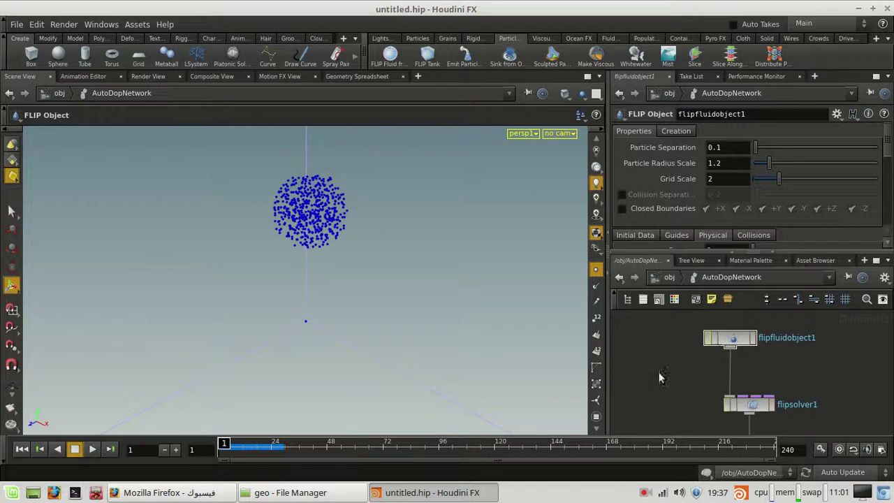
# Review the parameters of flipfluidobject1, and go up to the object level and re-enter AutoDopNetwork
pyautogui.scroll(-3, 827, 212)
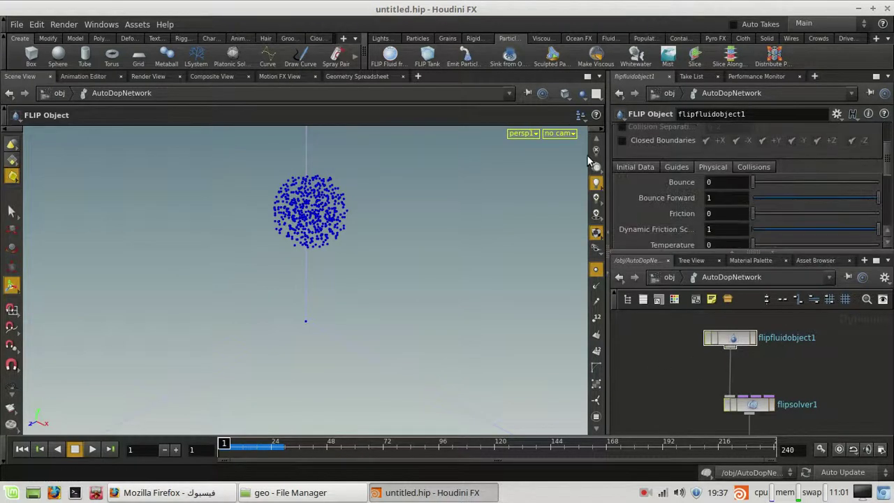
pyautogui.scroll(3, 669, 234)
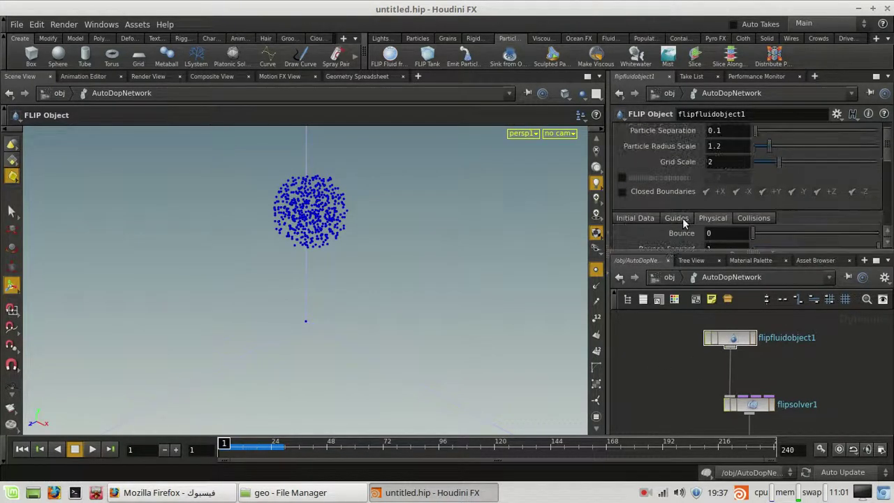
pyautogui.scroll(-4, 820, 362)
pyautogui.moveTo(820, 363); pyautogui.dragTo(776, 352, button='middle')
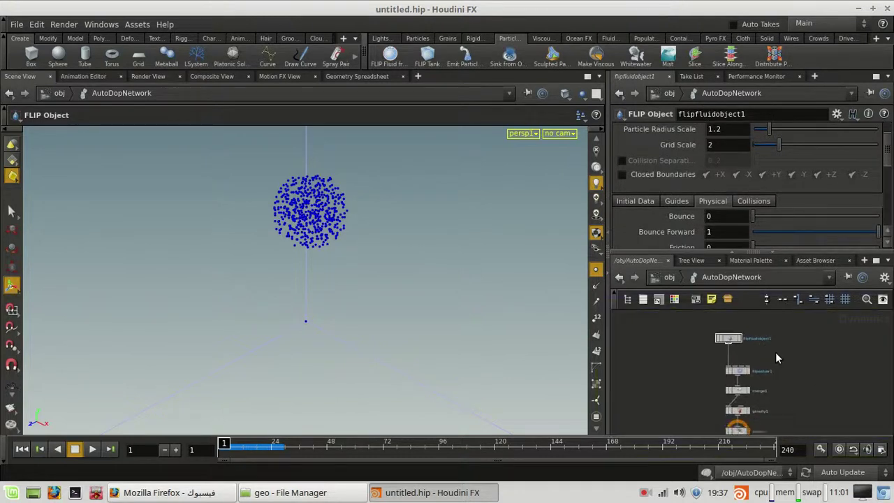
pyautogui.scroll(1, 776, 352)
pyautogui.click(669, 277)
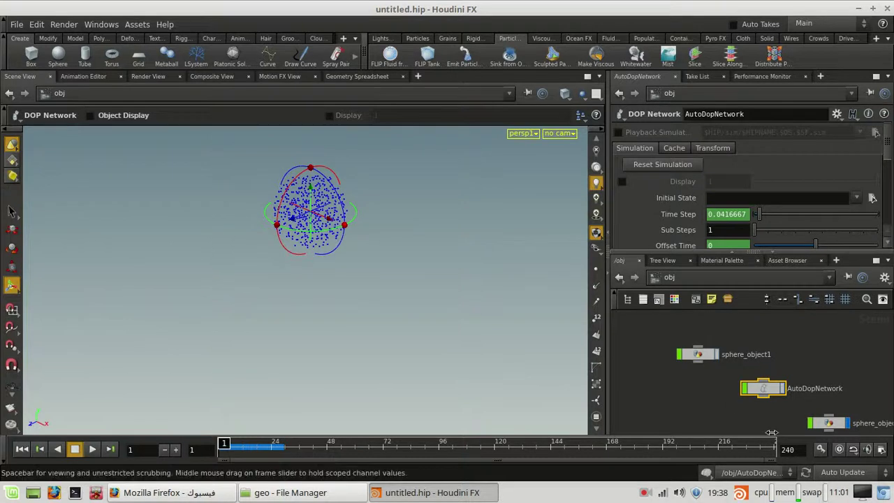
pyautogui.doubleClick(782, 387)
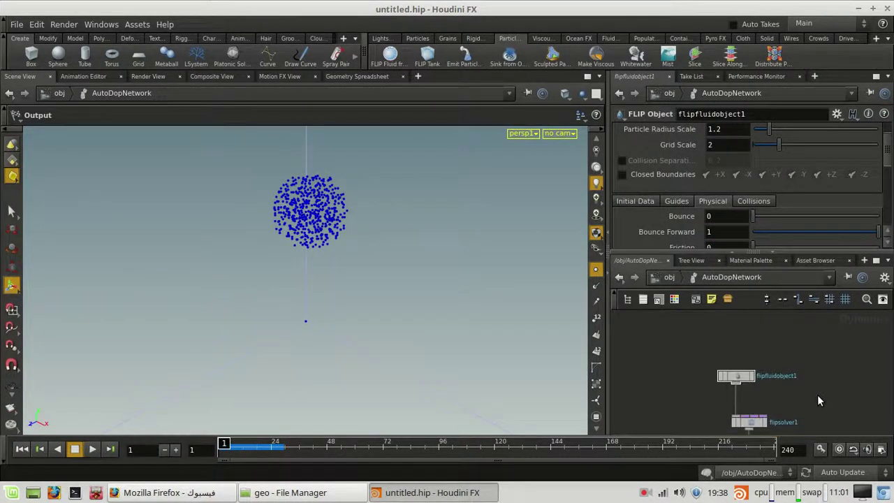
pyautogui.press('Tab')
pyautogui.write('so')
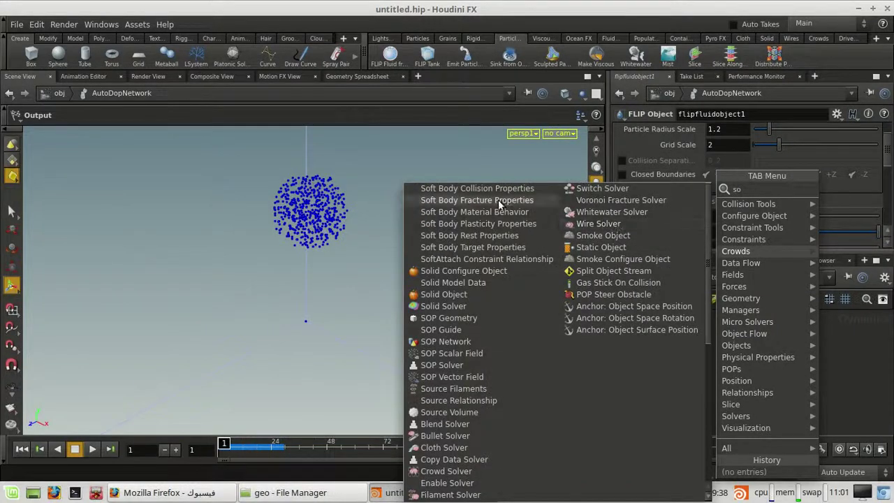
pyautogui.press('Escape')
# Select flipfluidobject1 and examine the SOP Path in its Initial Data settings
pyautogui.scroll(1, 743, 377)
pyautogui.moveTo(743, 377); pyautogui.dragTo(740, 382)
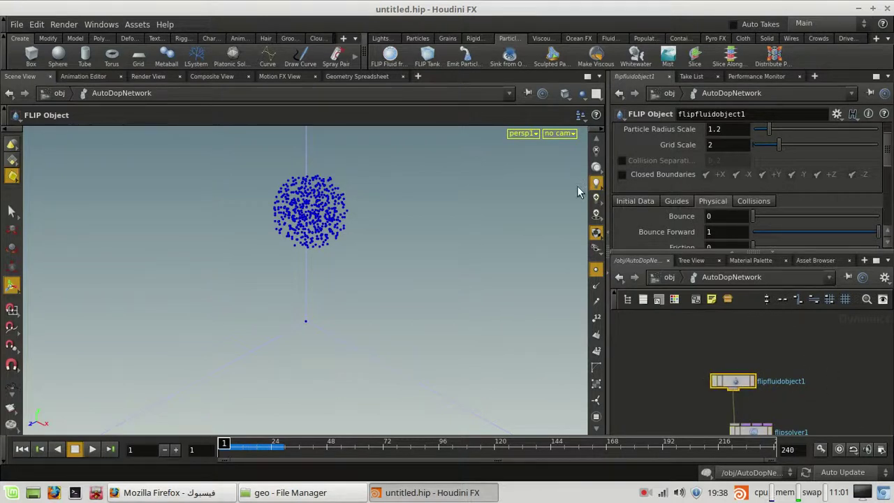
pyautogui.click(637, 200)
pyautogui.scroll(-2, 727, 209)
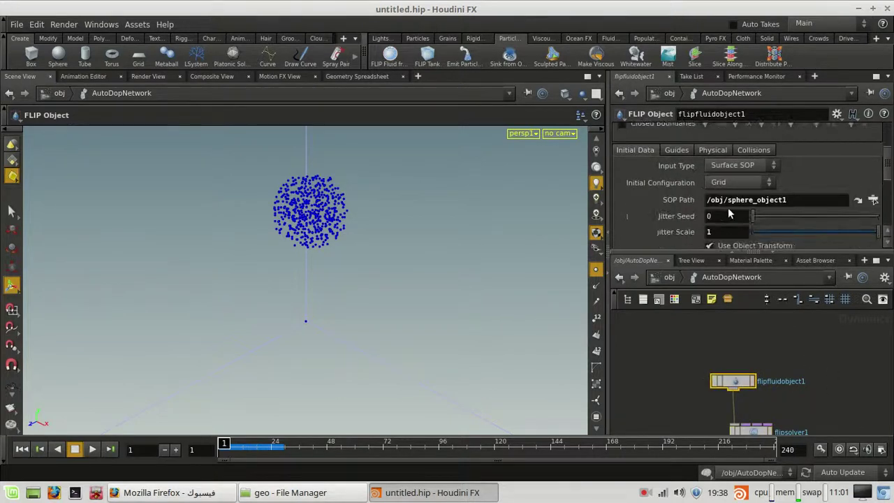
pyautogui.moveTo(834, 195); pyautogui.dragTo(635, 210)
pyautogui.keyDown('alt'); pyautogui.moveTo(346, 223); pyautogui.dragTo(315, 267); pyautogui.keyUp('alt')
pyautogui.scroll(3, 318, 269)
pyautogui.moveTo(799, 201); pyautogui.dragTo(644, 207)
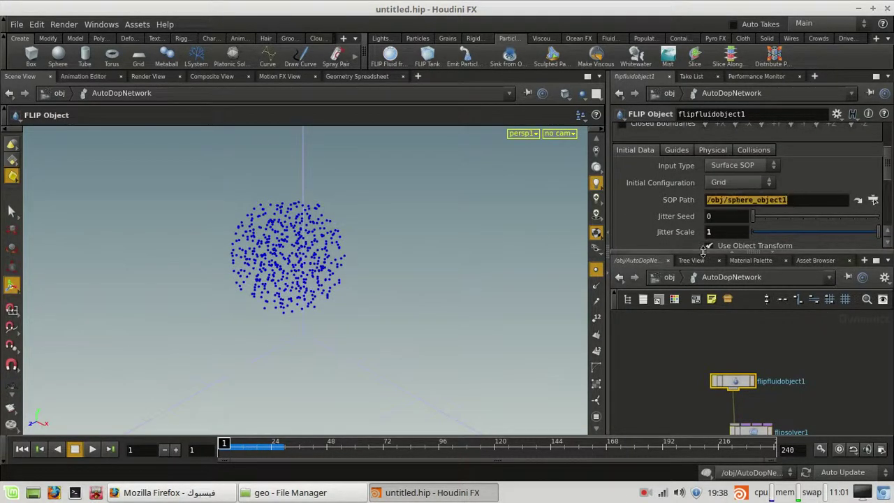
pyautogui.click(831, 414)
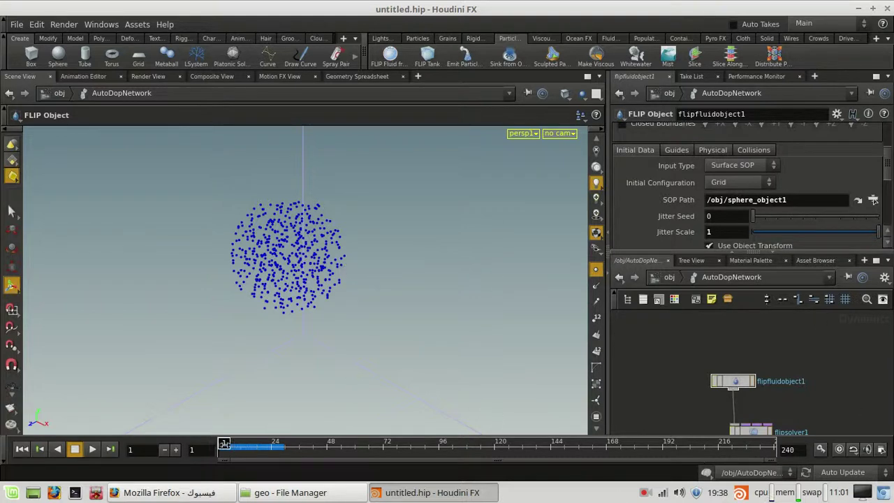
# Look through the Input Type choices of flipfluidobject1 and keep Surface SOP
pyautogui.moveTo(224, 444)
pyautogui.mouseDown()
pyautogui.moveTo(254, 439)
pyautogui.moveTo(211, 446)
pyautogui.mouseUp()
pyautogui.click(739, 167)
pyautogui.click(791, 166)
pyautogui.click(766, 165)
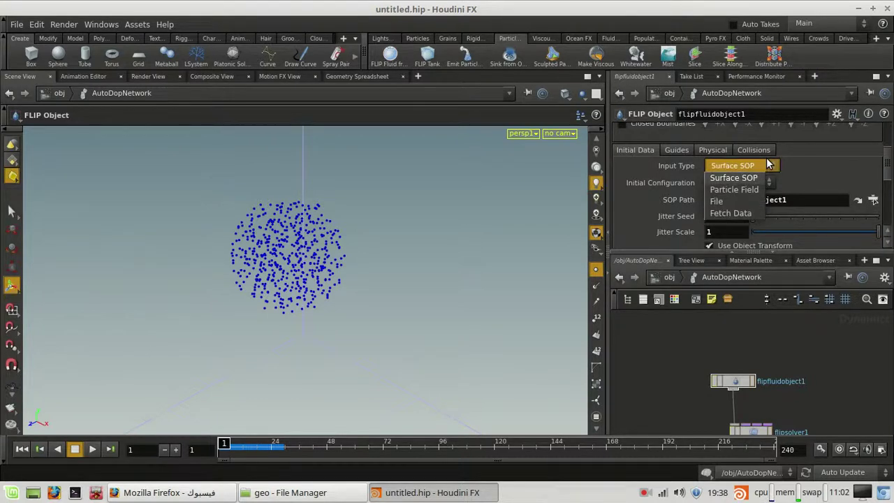
pyautogui.click(759, 177)
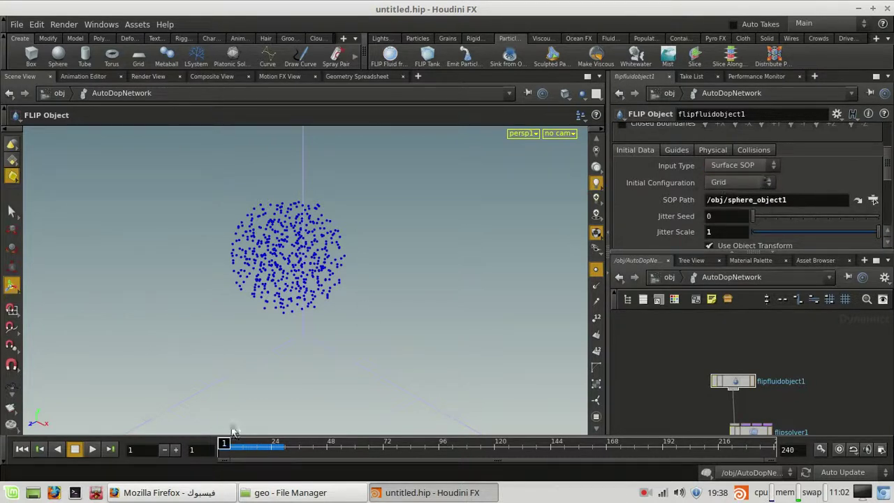
# Examine the fluid particle sphere at frame 1 from several distances and angles
pyautogui.moveTo(224, 443); pyautogui.dragTo(219, 445)
pyautogui.keyDown('alt'); pyautogui.moveTo(295, 353); pyautogui.dragTo(277, 391, button='right'); pyautogui.keyUp('alt')
pyautogui.moveTo(224, 445)
pyautogui.mouseDown()
pyautogui.moveTo(250, 445)
pyautogui.moveTo(224, 444)
pyautogui.mouseUp()
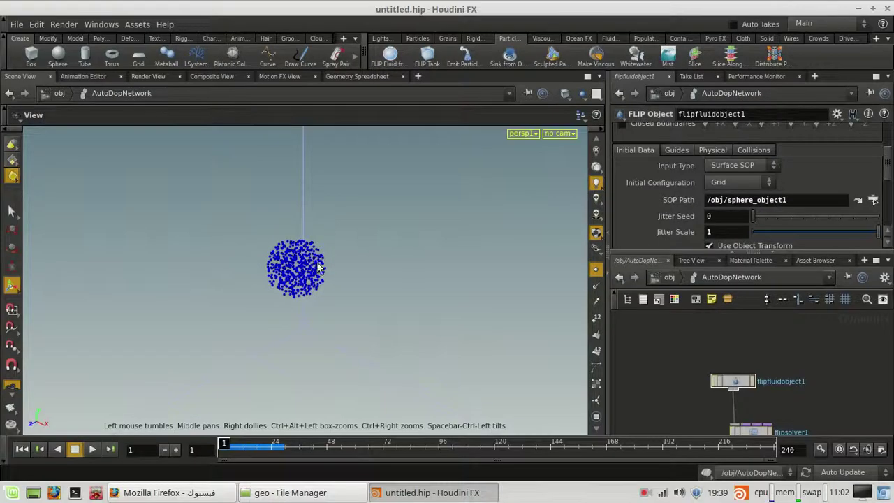
pyautogui.keyDown('alt'); pyautogui.moveTo(319, 268); pyautogui.dragTo(355, 263, button='middle'); pyautogui.keyUp('alt')
pyautogui.scroll(3, 355, 263)
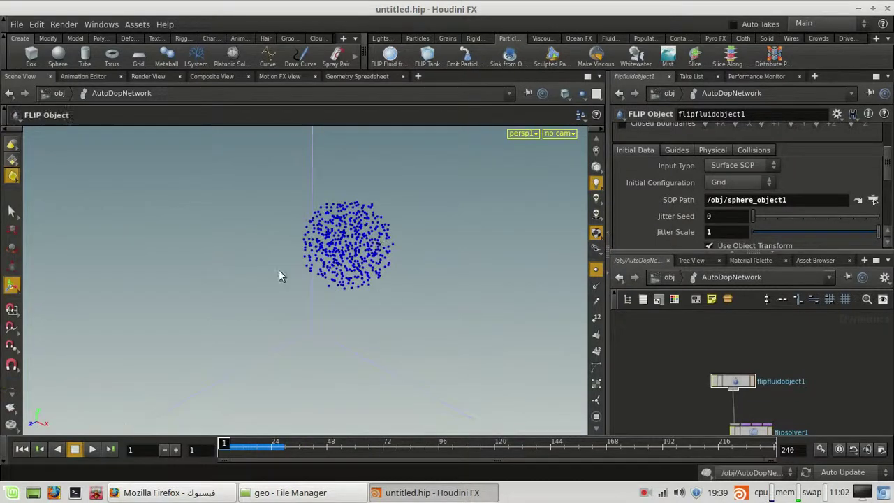
pyautogui.scroll(3, 317, 280)
pyautogui.moveTo(227, 444)
pyautogui.mouseDown()
pyautogui.moveTo(264, 443)
pyautogui.moveTo(224, 444)
pyautogui.mouseUp()
pyautogui.scroll(-2, 333, 266)
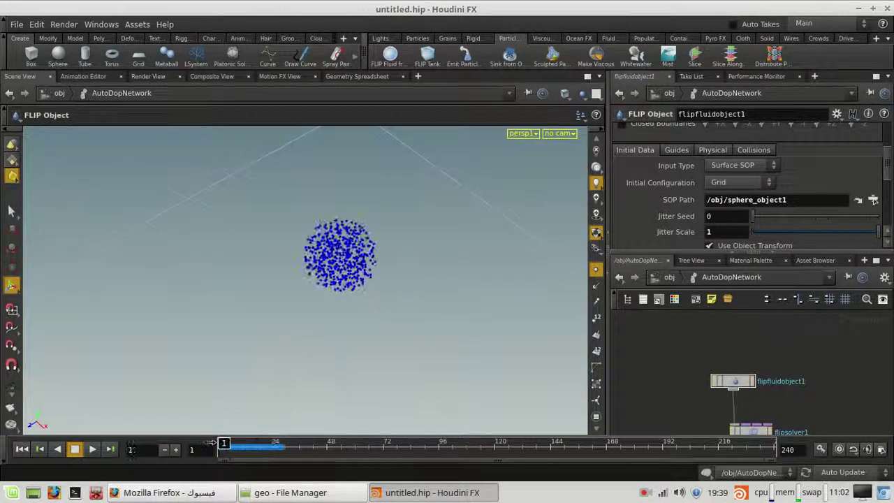
pyautogui.scroll(2, 318, 190)
pyautogui.scroll(-4, 433, 305)
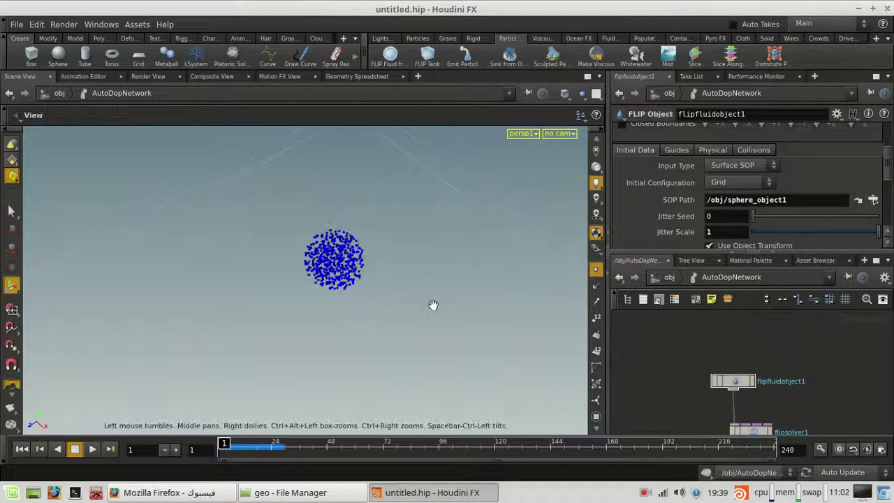
pyautogui.keyDown('alt'); pyautogui.moveTo(433, 306); pyautogui.dragTo(382, 313); pyautogui.keyUp('alt')
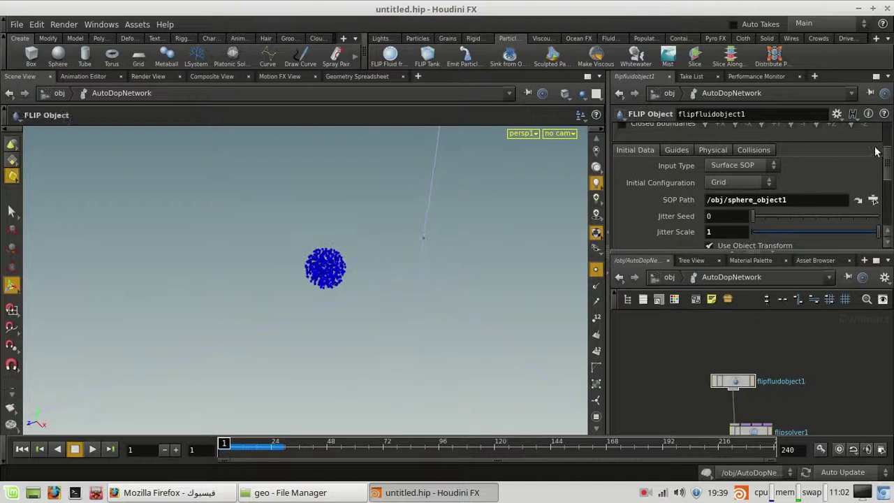
# Review the Input Type alternatives of the FLIP object again without changing the selection
pyautogui.click(771, 165)
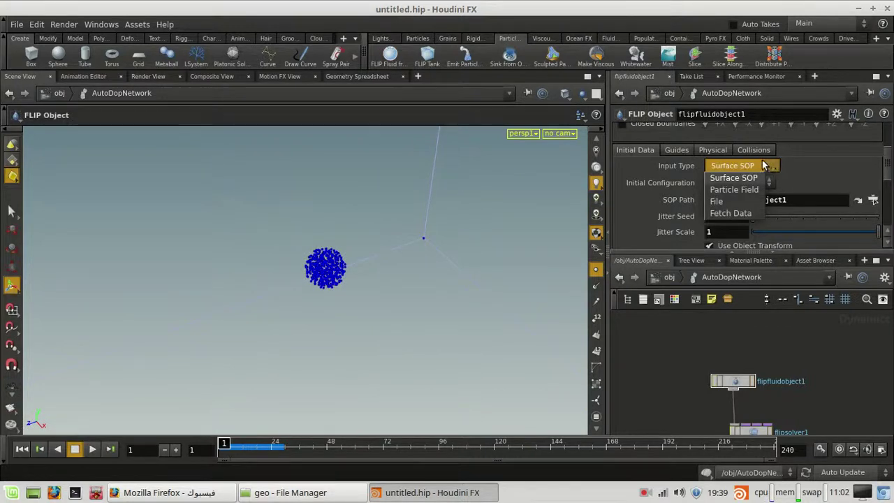
pyautogui.click(755, 166)
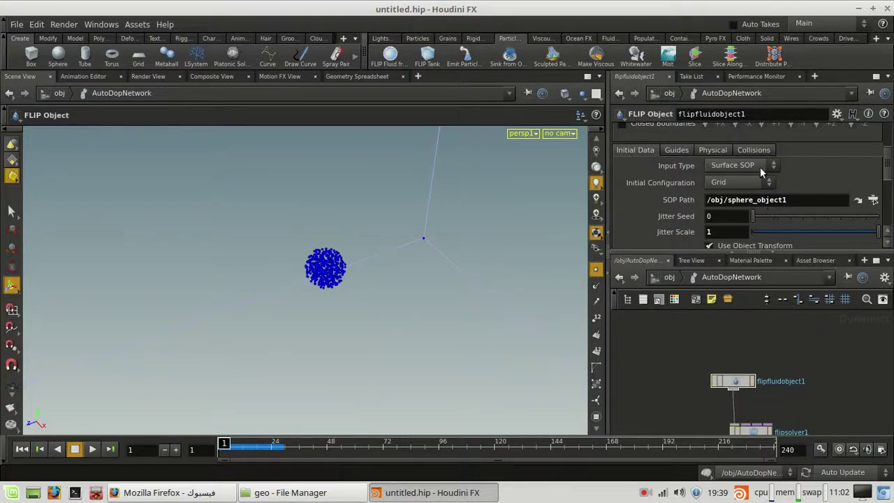
pyautogui.click(755, 163)
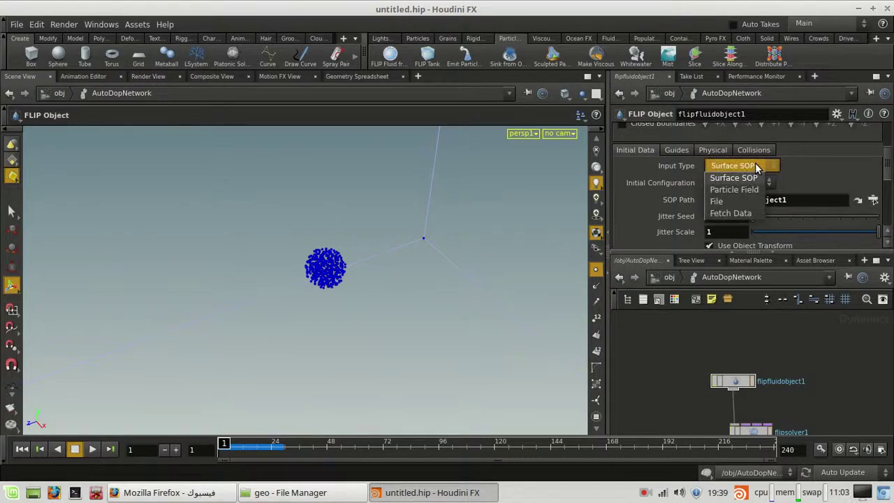
pyautogui.click(755, 165)
pyautogui.click(755, 165)
pyautogui.click(803, 169)
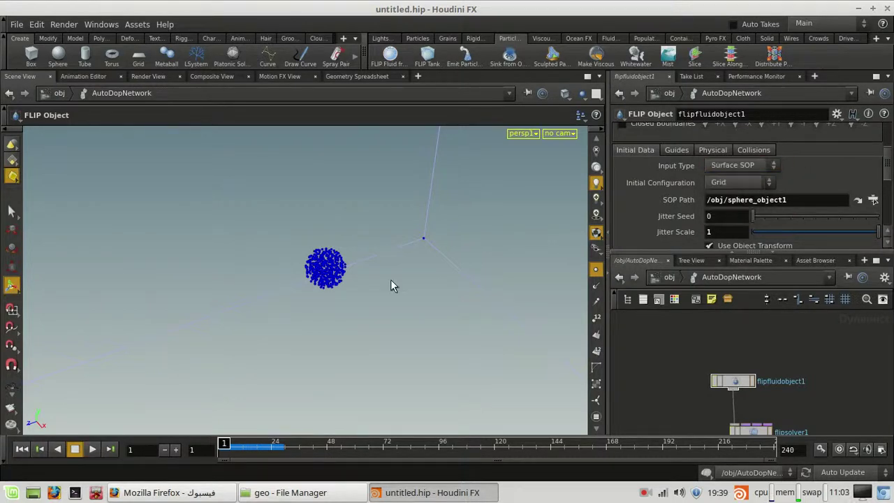
pyautogui.moveTo(224, 444)
pyautogui.mouseDown()
pyautogui.moveTo(249, 445)
pyautogui.moveTo(224, 444)
pyautogui.mouseUp()
pyautogui.scroll(-2, 837, 177)
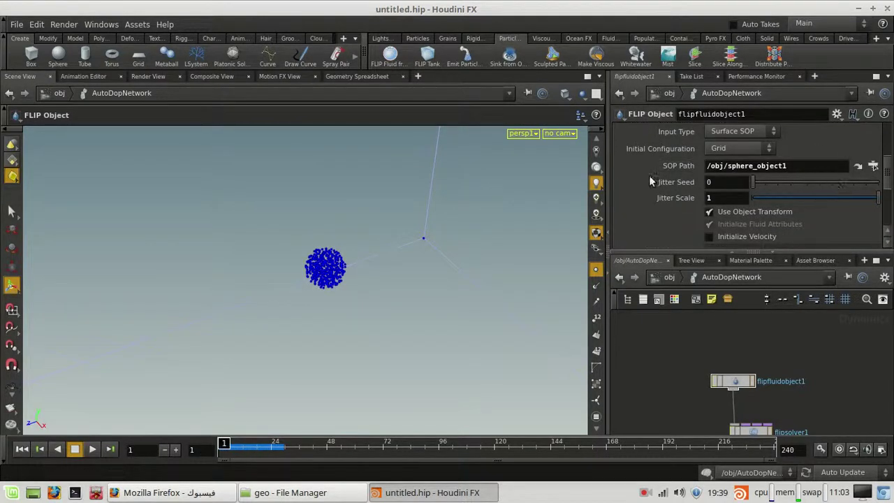
# Inspect the operators available for the FLIP object's SOP Path, including the contents of sphere_object1, and cancel the chooser
pyautogui.moveTo(707, 167); pyautogui.dragTo(788, 166)
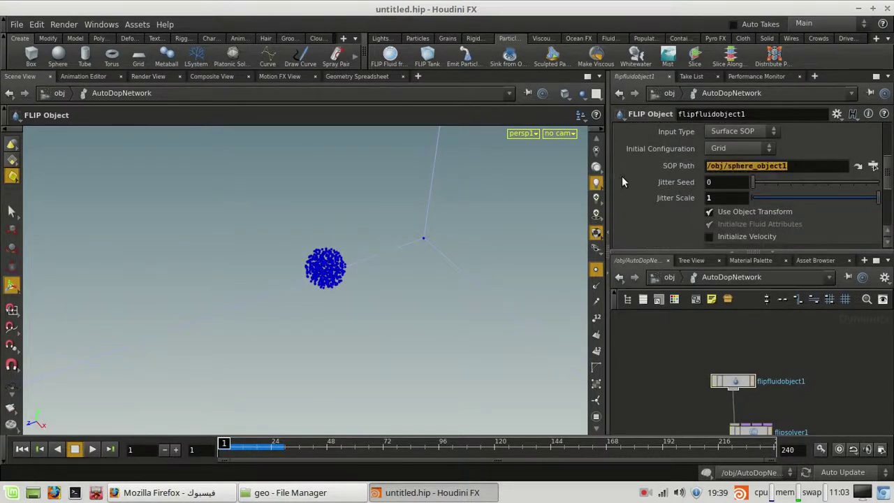
pyautogui.click(873, 167)
pyautogui.click(758, 100)
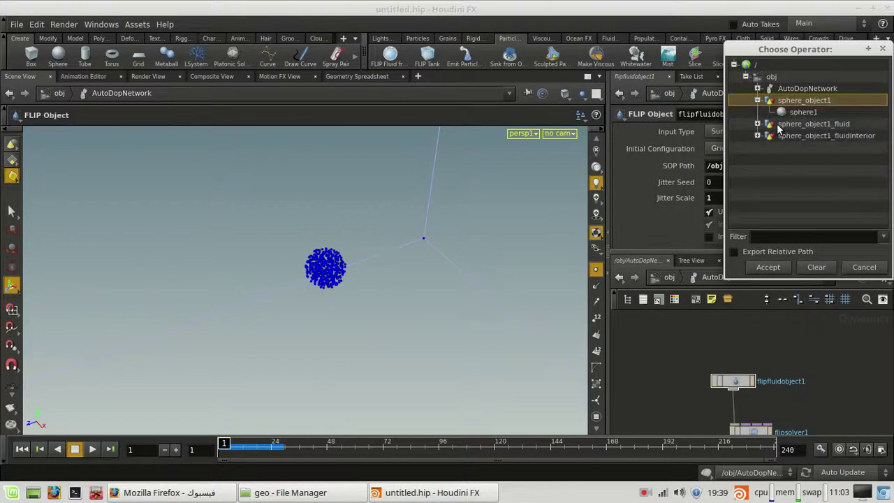
pyautogui.click(865, 267)
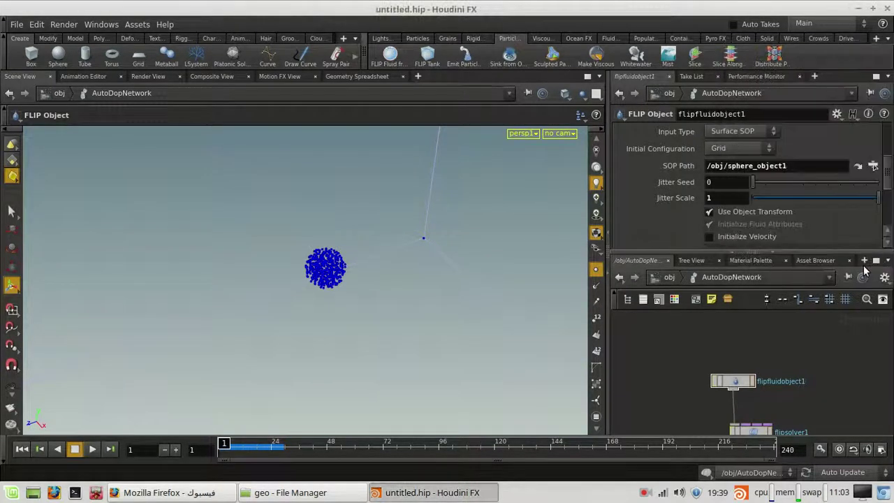
pyautogui.scroll(-2, 725, 224)
pyautogui.scroll(1, 689, 180)
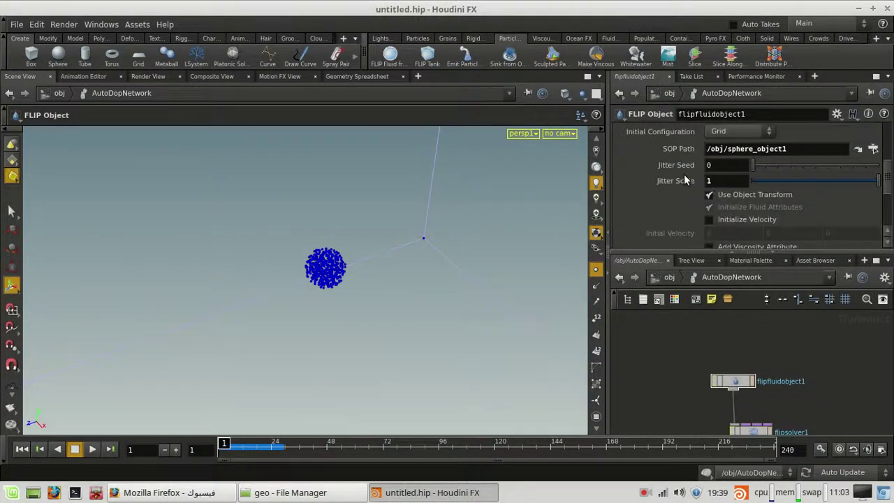
# Try a Jitter Seed of 3 on flipfluidobject1, inspect the particles, and restore the seed to 0
pyautogui.moveTo(788, 184); pyautogui.dragTo(880, 176)
pyautogui.moveTo(766, 166); pyautogui.dragTo(791, 168)
pyautogui.keyDown('alt'); pyautogui.moveTo(383, 319); pyautogui.dragTo(393, 299, button='right'); pyautogui.keyUp('alt')
pyautogui.keyDown('alt'); pyautogui.moveTo(393, 299); pyautogui.dragTo(370, 309, button='middle'); pyautogui.keyUp('alt')
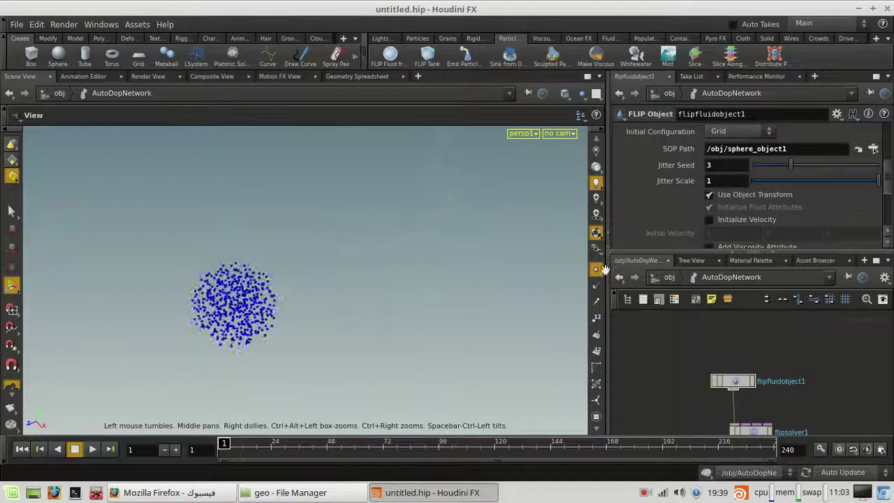
pyautogui.moveTo(791, 167); pyautogui.dragTo(749, 171)
pyautogui.keyDown('alt'); pyautogui.moveTo(382, 321); pyautogui.dragTo(372, 340, button='right'); pyautogui.keyUp('alt')
pyautogui.scroll(-3, 848, 204)
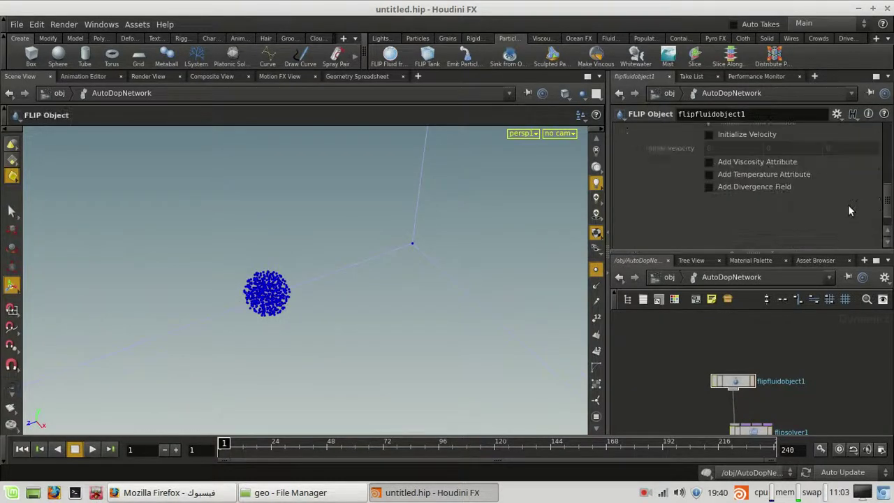
# Go up to the object level, add a Geometry node, and delete the default node inside it
pyautogui.scroll(4, 833, 233)
pyautogui.scroll(-3, 769, 380)
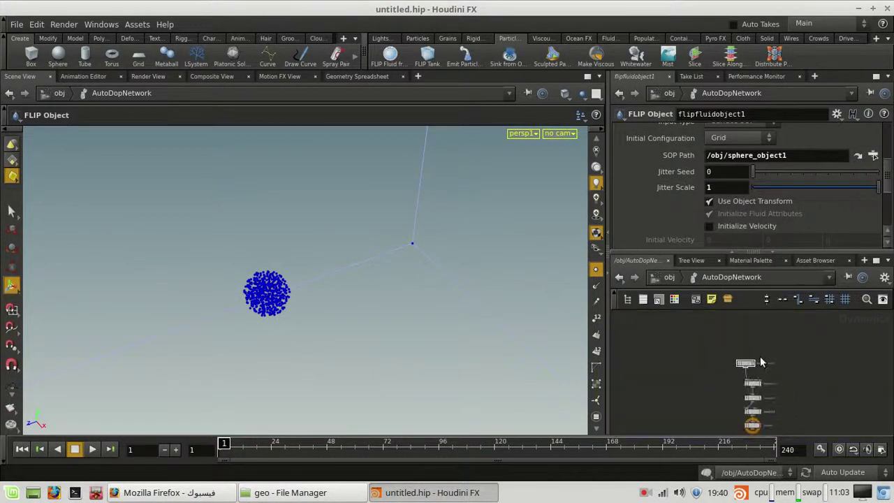
pyautogui.click(668, 280)
pyautogui.scroll(-2, 696, 379)
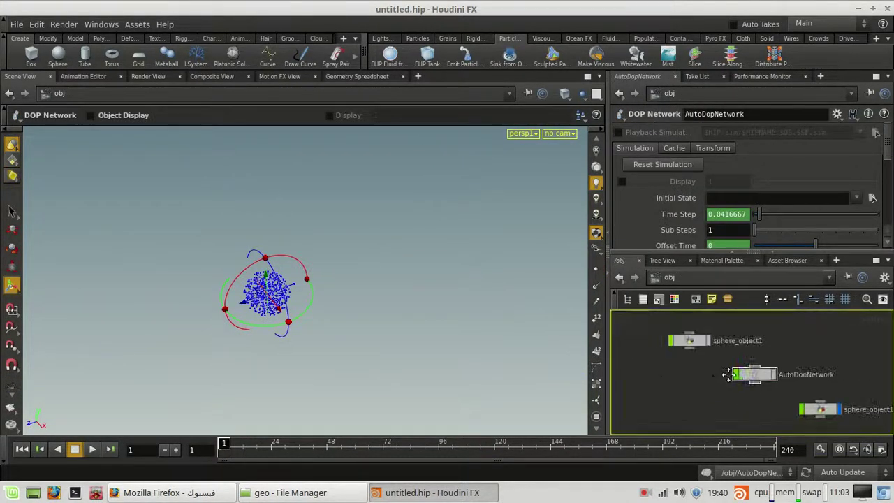
pyautogui.press('Tab')
pyautogui.write('geo')
pyautogui.press('Return')
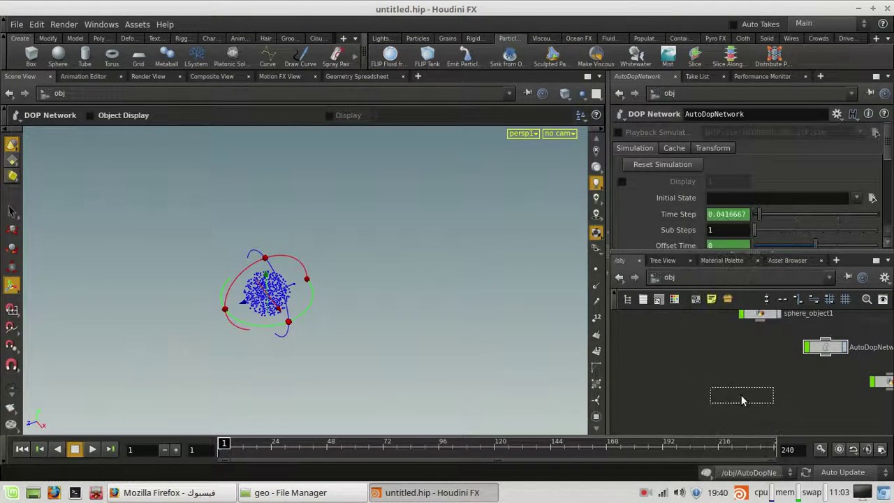
pyautogui.click(745, 369)
pyautogui.doubleClick(745, 369)
pyautogui.press('Delete')
# Add a Grid node inside geo1
pyautogui.press('Tab')
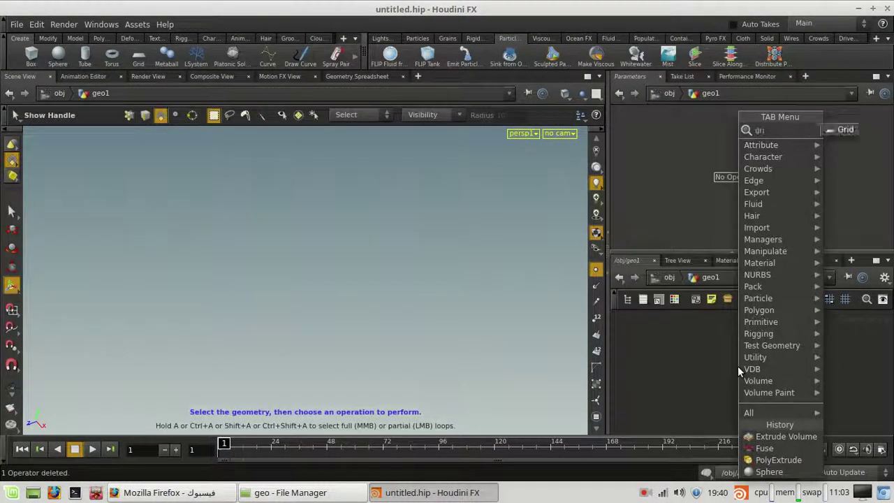
pyautogui.write('grid')
pyautogui.press('Return')
pyautogui.click(738, 366)
# Set the grid's size to 100 by 100 and its rows and columns to 100 each
pyautogui.click(749, 187)
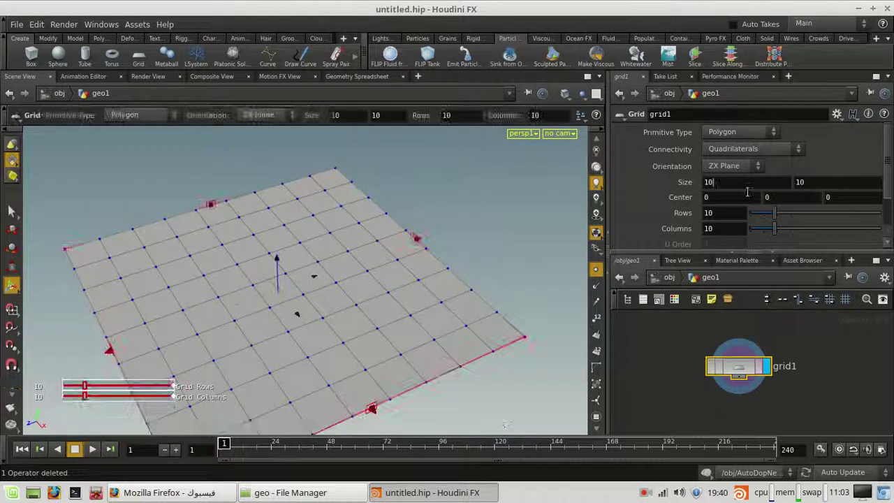
pyautogui.write('0')
pyautogui.press('Tab')
pyautogui.write('100')
pyautogui.press('Tab')
pyautogui.press('Tab')
pyautogui.press('Tab')
pyautogui.press('Tab')
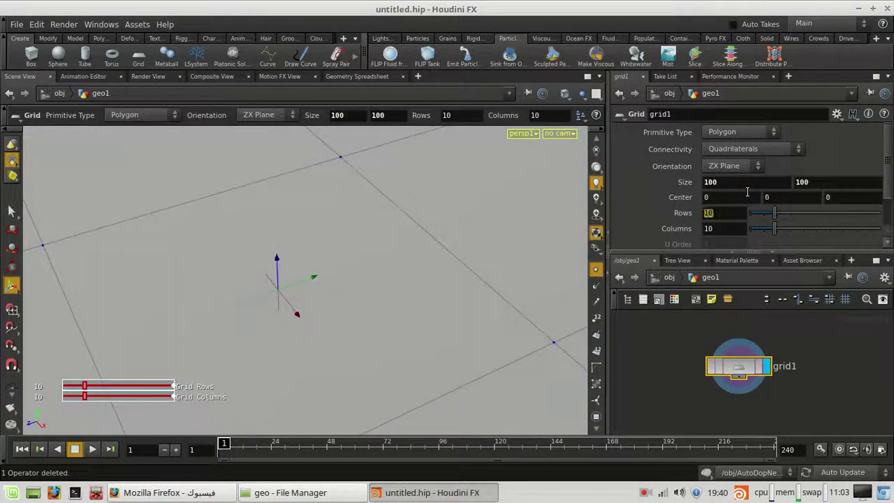
pyautogui.write('100')
pyautogui.press('Tab')
pyautogui.write('100')
pyautogui.press('Return')
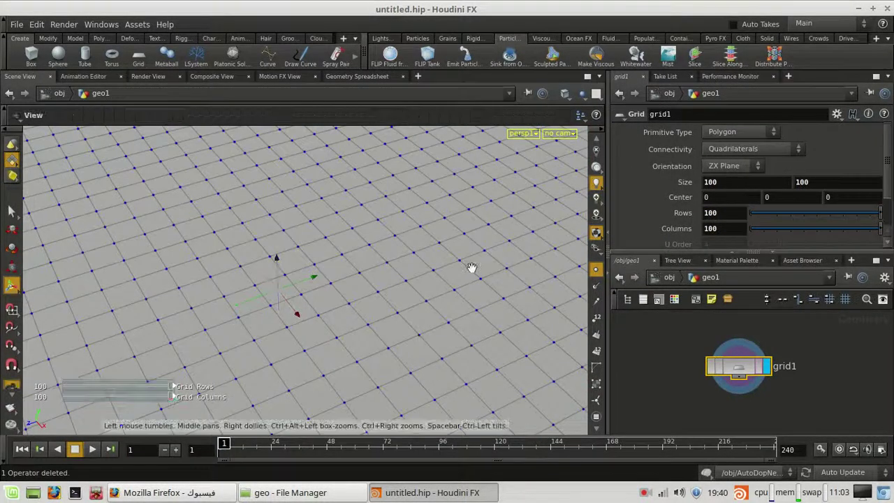
# Return to the object level and bring the whole grid and the geo1 node into view
pyautogui.click(682, 277)
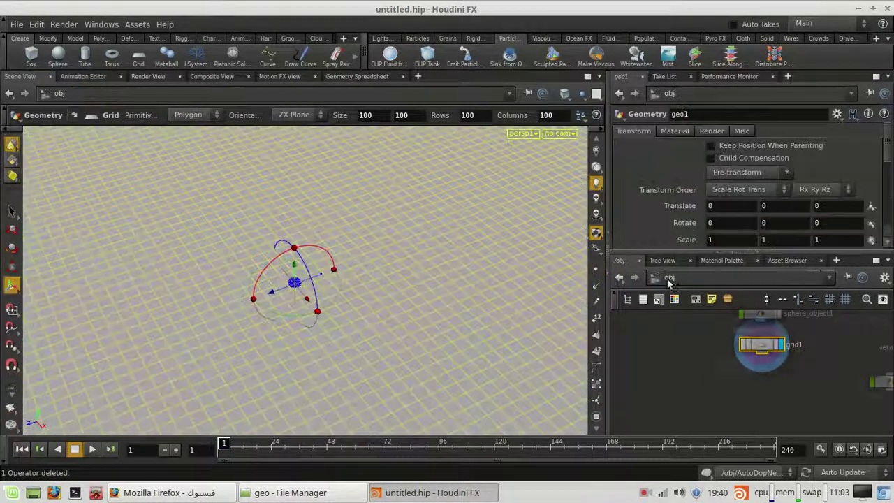
pyautogui.click(701, 342)
pyautogui.scroll(-3, 703, 345)
pyautogui.moveTo(705, 348); pyautogui.dragTo(675, 355, button='middle')
pyautogui.press('Escape')
pyautogui.moveTo(406, 265)
pyautogui.mouseDown()
pyautogui.moveTo(426, 295)
pyautogui.moveTo(387, 248)
pyautogui.moveTo(429, 299)
pyautogui.moveTo(423, 291)
pyautogui.moveTo(459, 275)
pyautogui.moveTo(429, 219)
pyautogui.moveTo(326, 289)
pyautogui.moveTo(389, 207)
pyautogui.moveTo(367, 253)
pyautogui.moveTo(408, 276)
pyautogui.mouseUp()
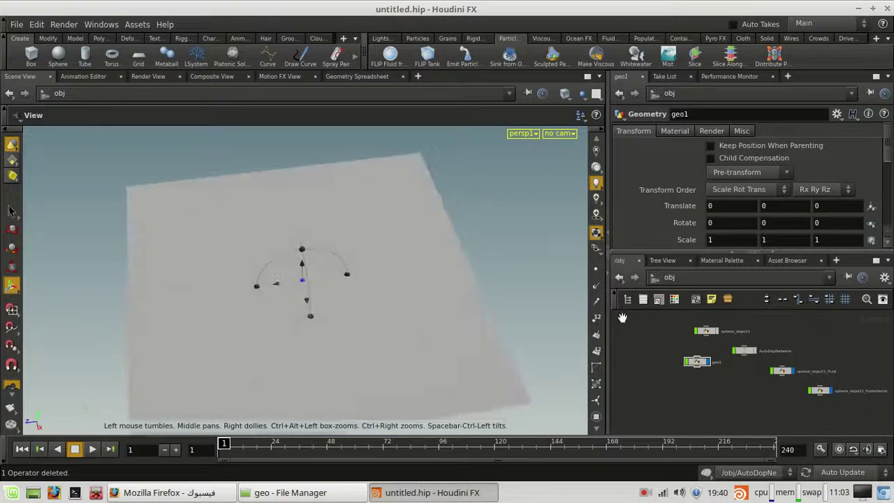
pyautogui.scroll(3, 711, 370)
pyautogui.moveTo(734, 389); pyautogui.dragTo(748, 426)
# Turn the geo1 grid into a rigid body Terrain Object for the simulation
pyautogui.click(477, 39)
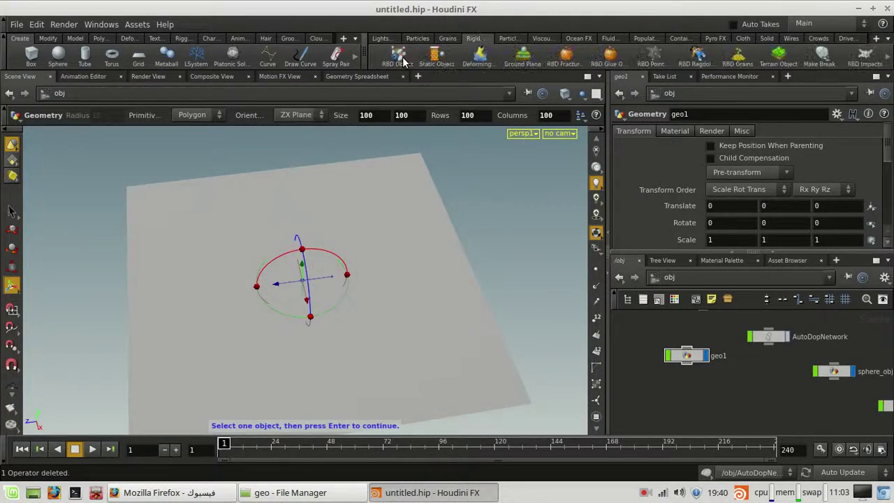
pyautogui.scroll(5, 413, 287)
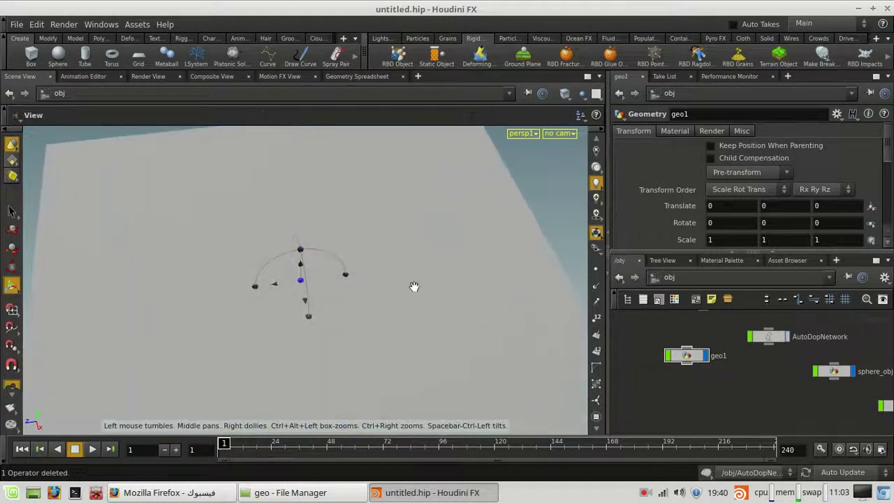
pyautogui.keyDown('alt'); pyautogui.moveTo(413, 287); pyautogui.dragTo(431, 193); pyautogui.keyUp('alt')
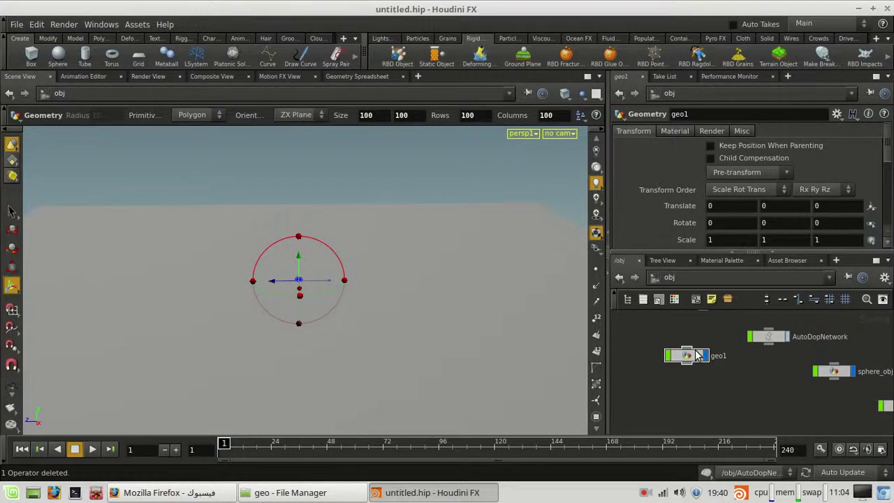
pyautogui.click(787, 61)
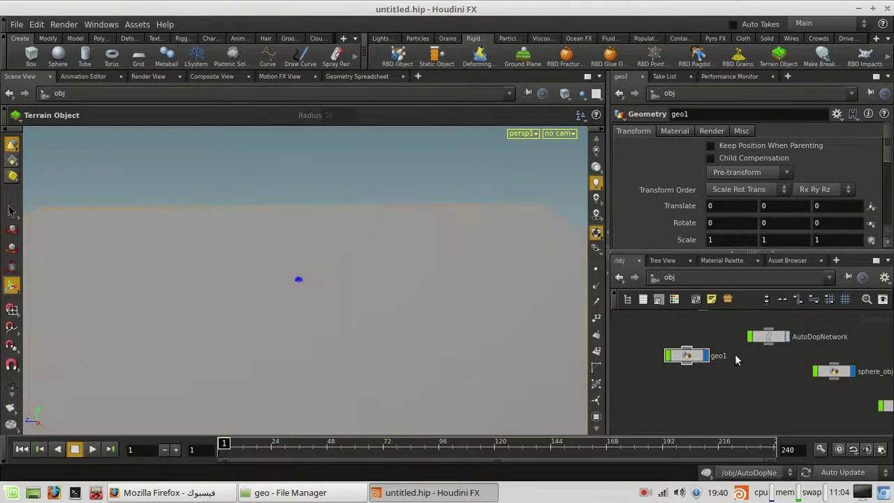
pyautogui.click(385, 305)
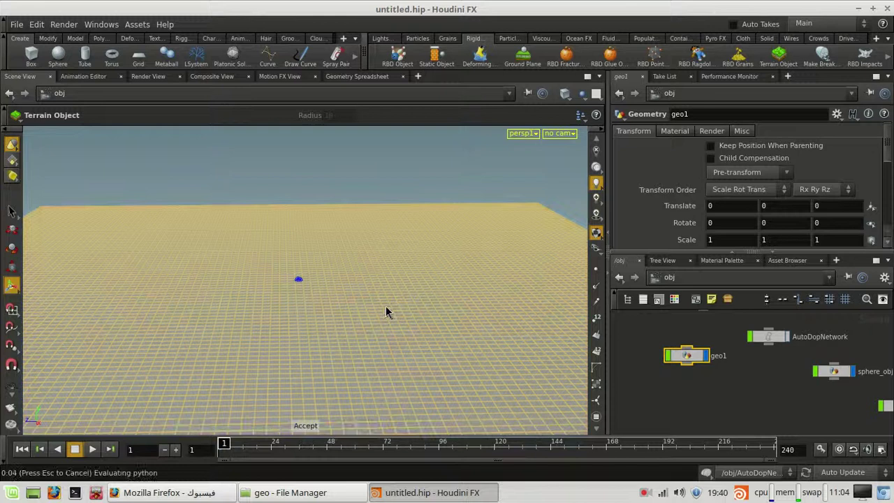
# Go inside AutoDopNetwork, bring the whole ground into view, and turn off the display of points
pyautogui.doubleClick(769, 338)
pyautogui.hotkey('space', 'h')
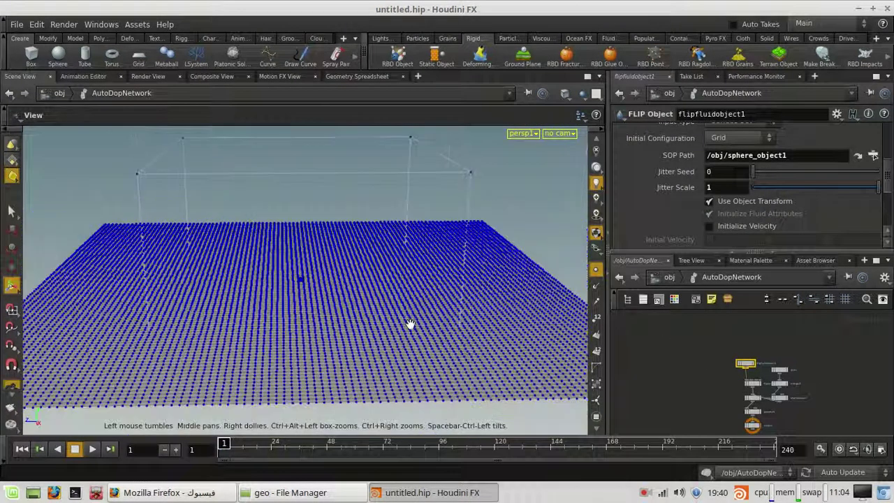
pyautogui.click(596, 270)
pyautogui.scroll(3, 738, 364)
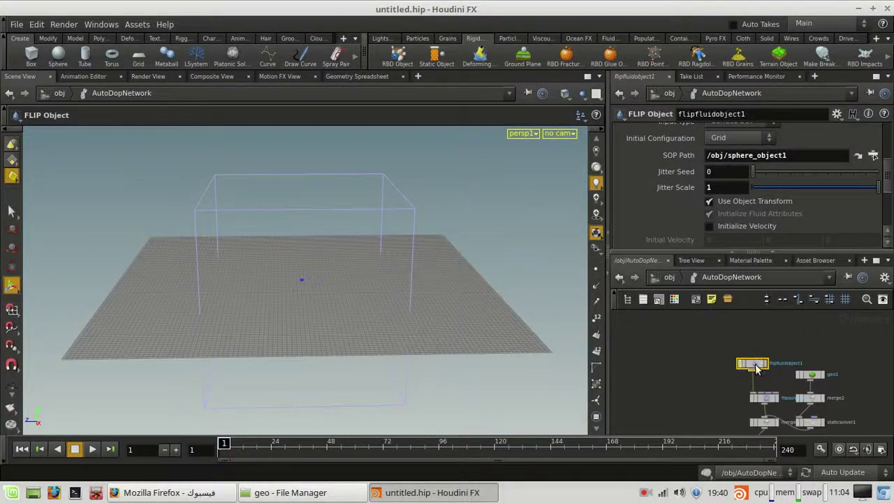
# Lay out the nodes of the dynamics network and select the geo1 terrain object
pyautogui.press('l')
pyautogui.scroll(1, 727, 362)
pyautogui.moveTo(727, 364); pyautogui.dragTo(753, 412, button='middle')
pyautogui.scroll(2, 722, 336)
pyautogui.click(721, 332)
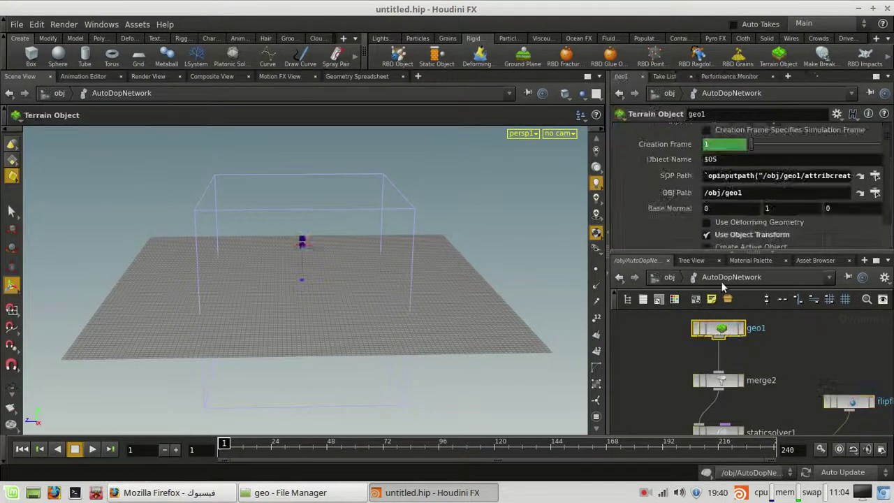
# Show the Collision Guide in the volume collision settings of the geo1 terrain object
pyautogui.scroll(-3, 714, 175)
pyautogui.scroll(-2, 696, 190)
pyautogui.click(671, 166)
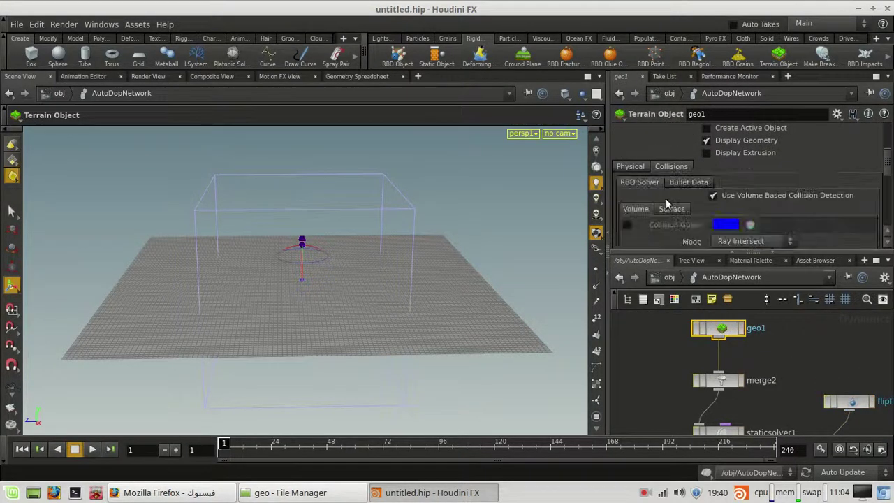
pyautogui.click(627, 225)
pyautogui.moveTo(433, 336); pyautogui.dragTo(419, 294)
# Set the terrain object's Uniform Divisions to 100 and inspect the collision volume from the side and above
pyautogui.scroll(-4, 749, 176)
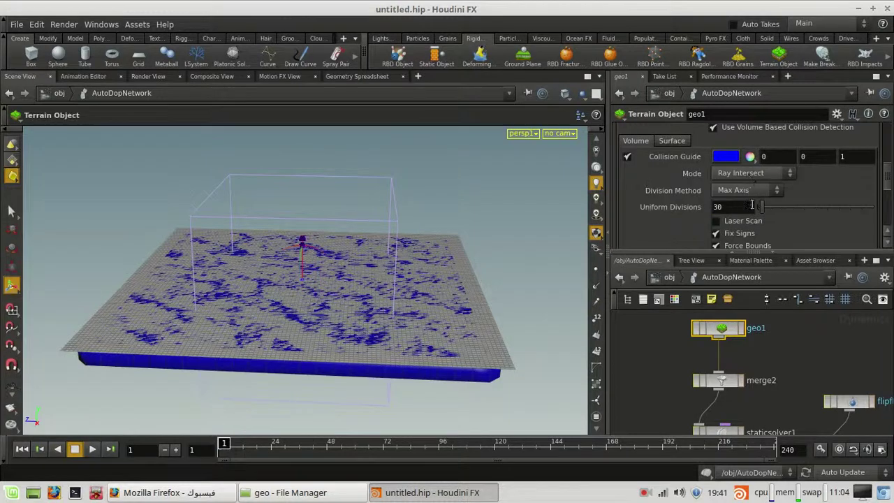
pyautogui.write('0')
pyautogui.press('Return')
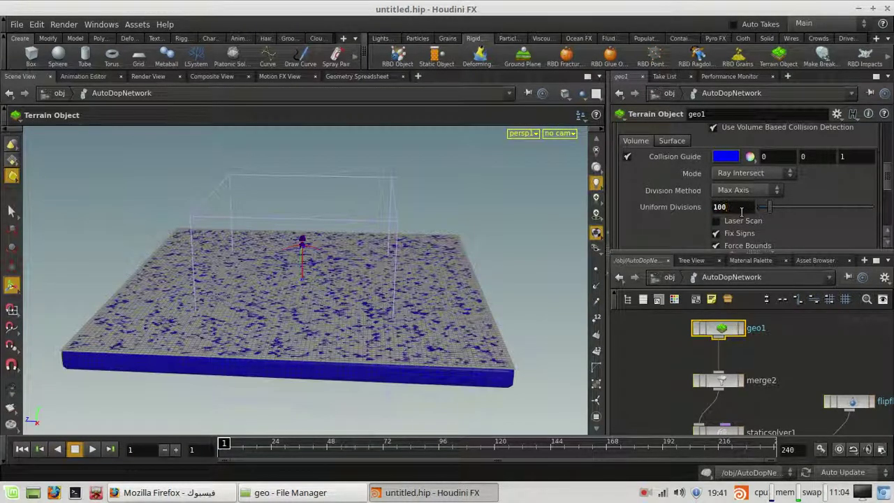
pyautogui.moveTo(482, 321); pyautogui.dragTo(457, 330)
pyautogui.moveTo(457, 331); pyautogui.dragTo(507, 339, button='right')
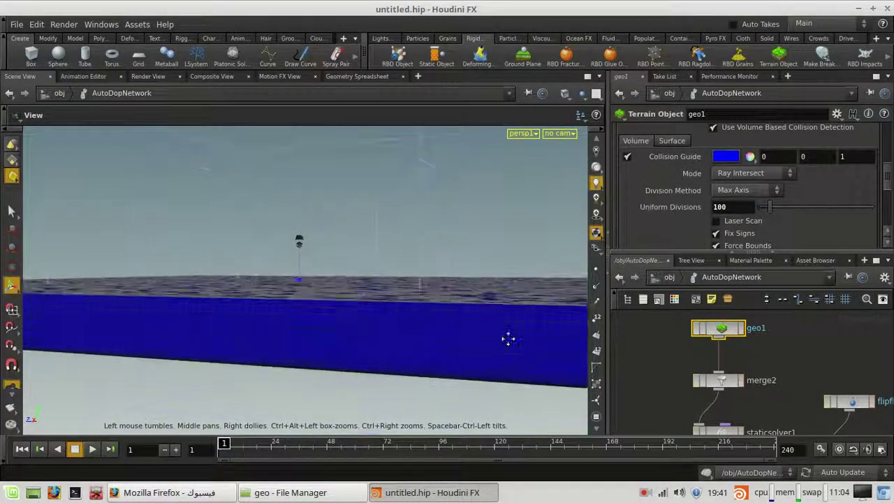
pyautogui.moveTo(507, 340); pyautogui.dragTo(337, 332, button='middle')
pyautogui.moveTo(337, 333); pyautogui.dragTo(454, 314, button='right')
pyautogui.moveTo(455, 315); pyautogui.dragTo(383, 349)
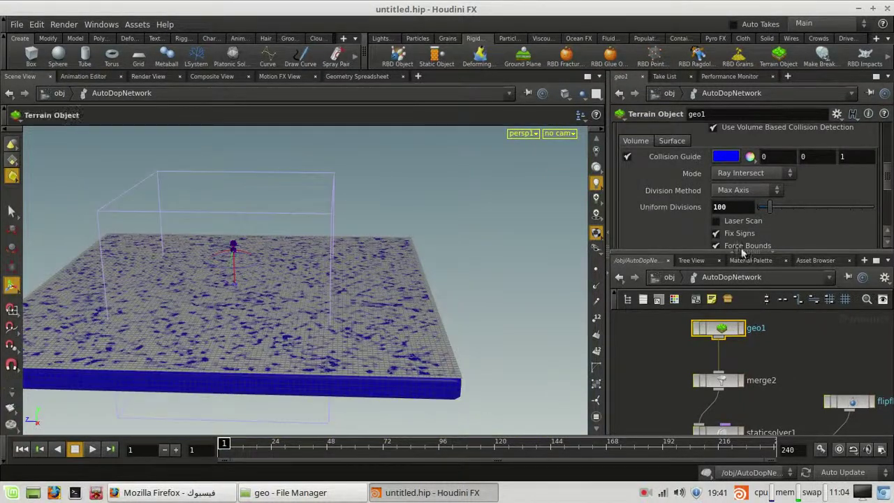
# Hide the terrain object's Collision Guide and view the fluid sphere up close against the ground
pyautogui.click(627, 158)
pyautogui.moveTo(239, 286); pyautogui.dragTo(325, 328)
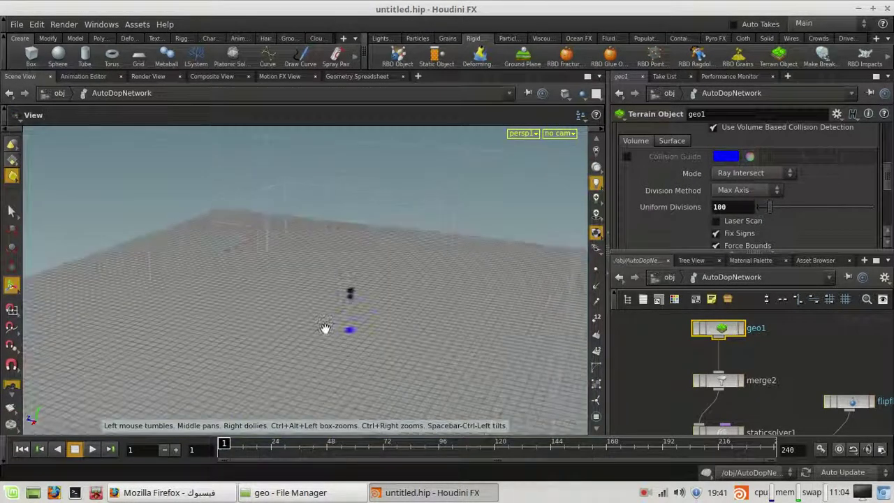
pyautogui.moveTo(324, 328); pyautogui.dragTo(273, 308, button='middle')
pyautogui.moveTo(274, 307); pyautogui.dragTo(297, 321, button='right')
pyautogui.moveTo(297, 321); pyautogui.dragTo(337, 298, button='middle')
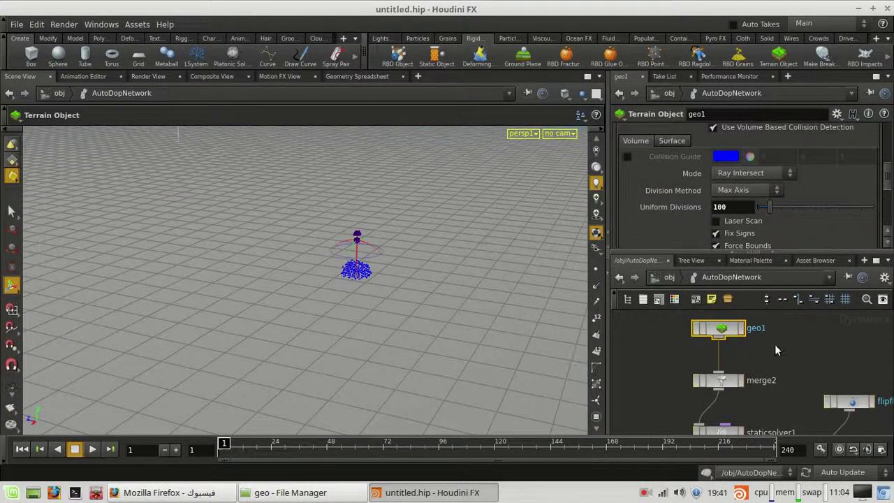
# Return to the object level and move the geo1 grid down along Y to about -1.85
pyautogui.scroll(-3, 777, 350)
pyautogui.click(663, 277)
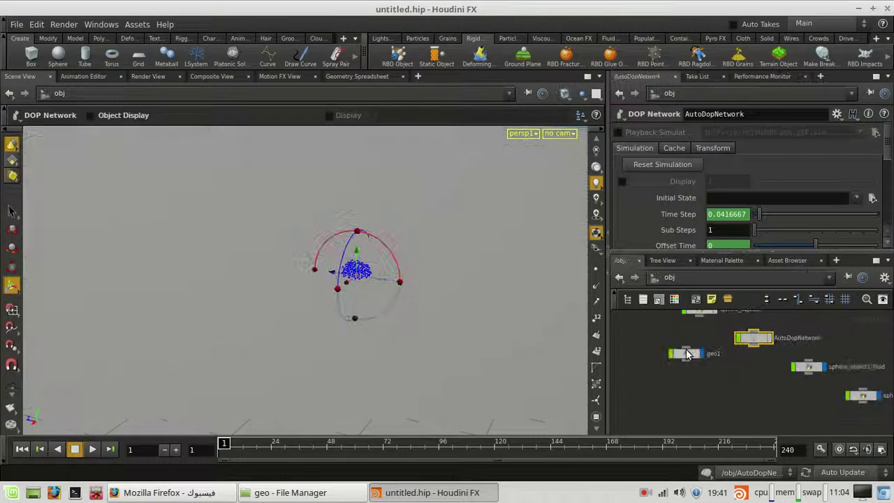
pyautogui.click(692, 352)
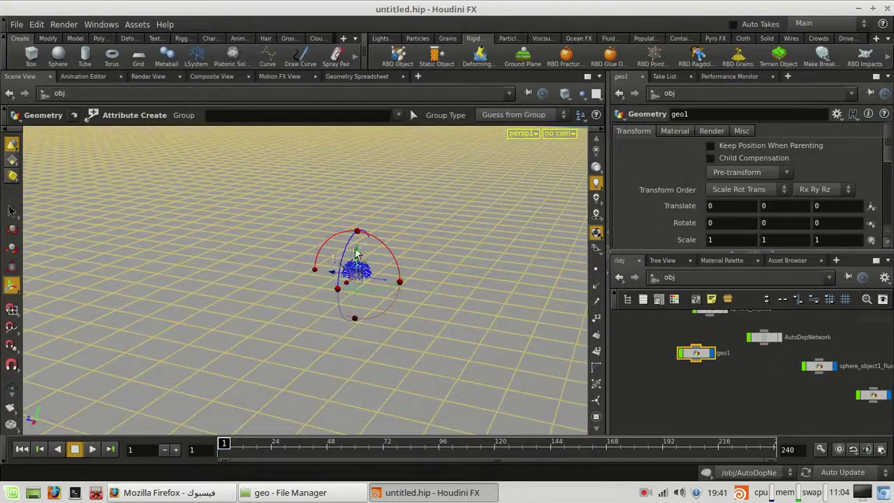
pyautogui.moveTo(357, 254); pyautogui.dragTo(340, 322)
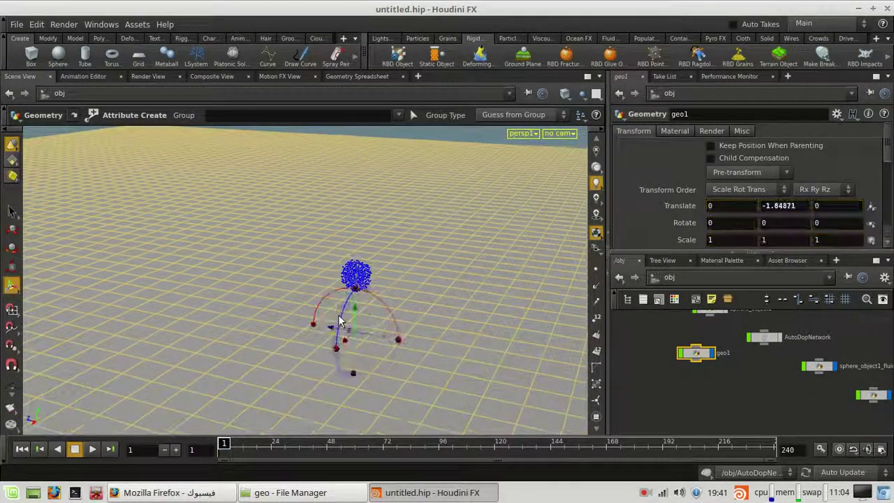
# Play the simulation inside AutoDopNetwork with the fluid falling on the ground, and go back to frame 1
pyautogui.keyDown('alt'); pyautogui.moveTo(360, 355); pyautogui.dragTo(370, 311); pyautogui.keyUp('alt')
pyautogui.doubleClick(770, 337)
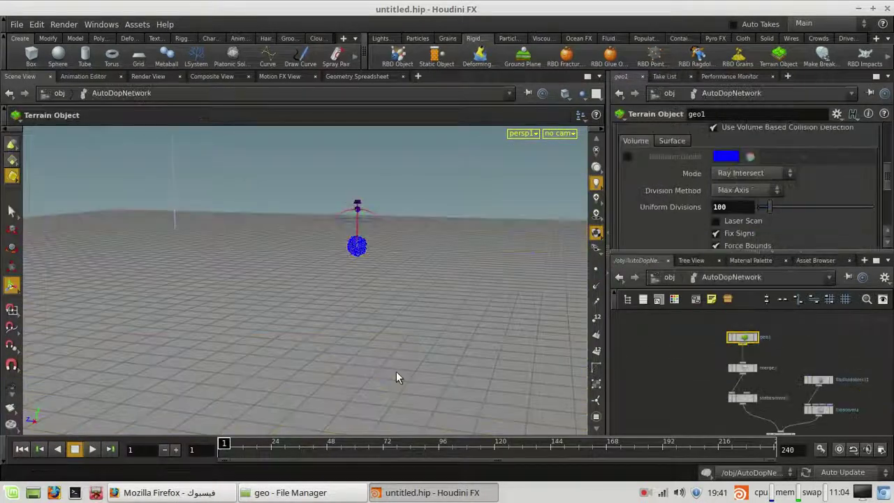
pyautogui.keyDown('alt'); pyautogui.moveTo(396, 374); pyautogui.dragTo(381, 300, button='right'); pyautogui.keyUp('alt')
pyautogui.keyDown('alt'); pyautogui.moveTo(381, 300); pyautogui.dragTo(342, 322, button='middle'); pyautogui.keyUp('alt')
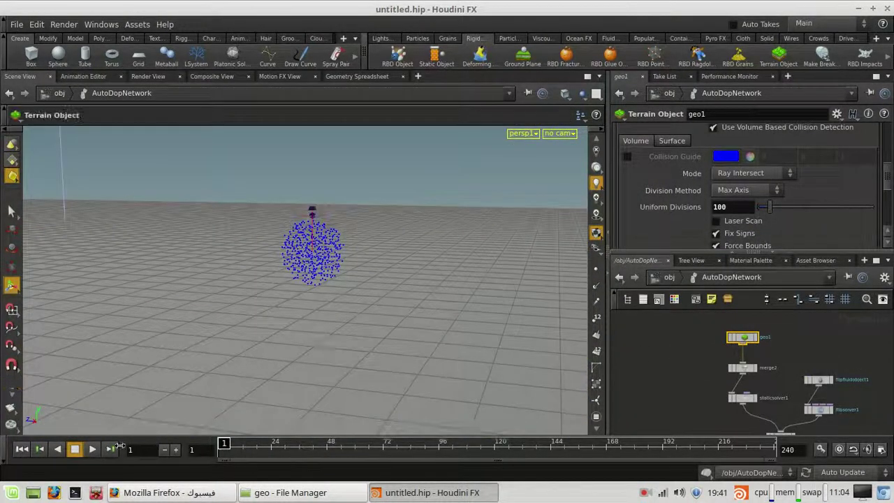
pyautogui.click(95, 449)
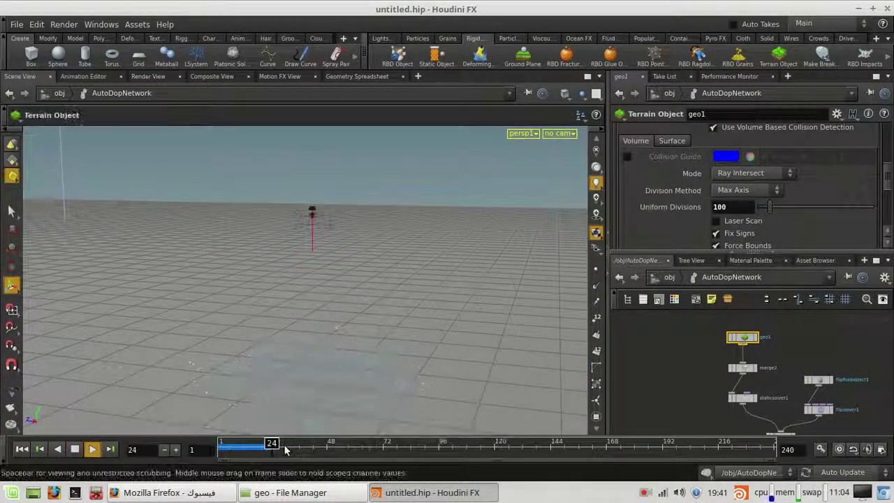
pyautogui.moveTo(258, 452); pyautogui.dragTo(223, 450)
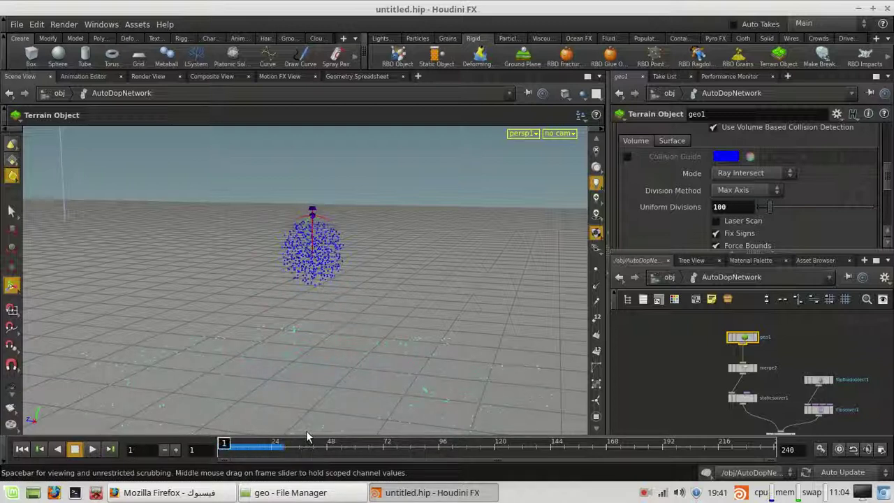
# Set the Particle Separation of flipfluidobject1 to 0.05
pyautogui.click(819, 380)
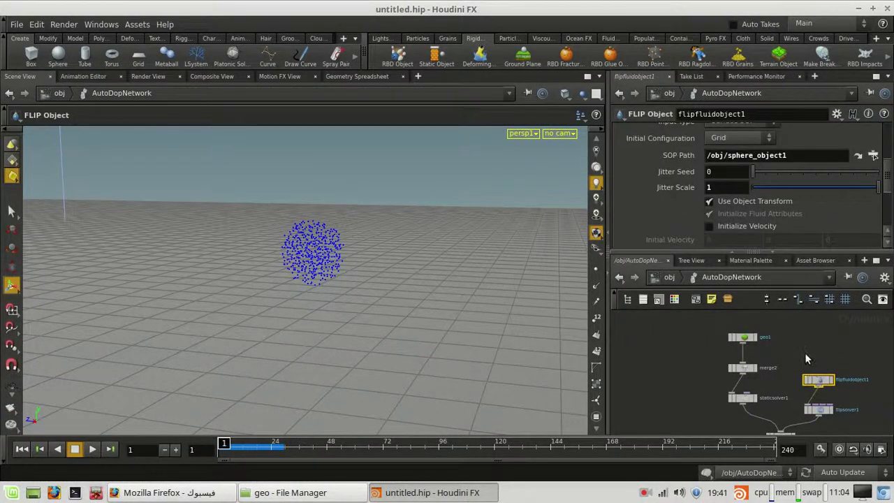
pyautogui.scroll(4, 797, 215)
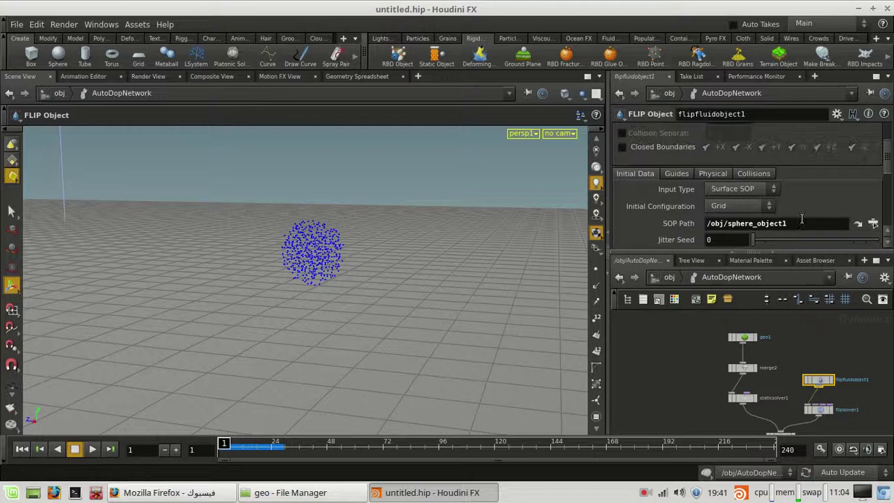
pyautogui.scroll(3, 802, 218)
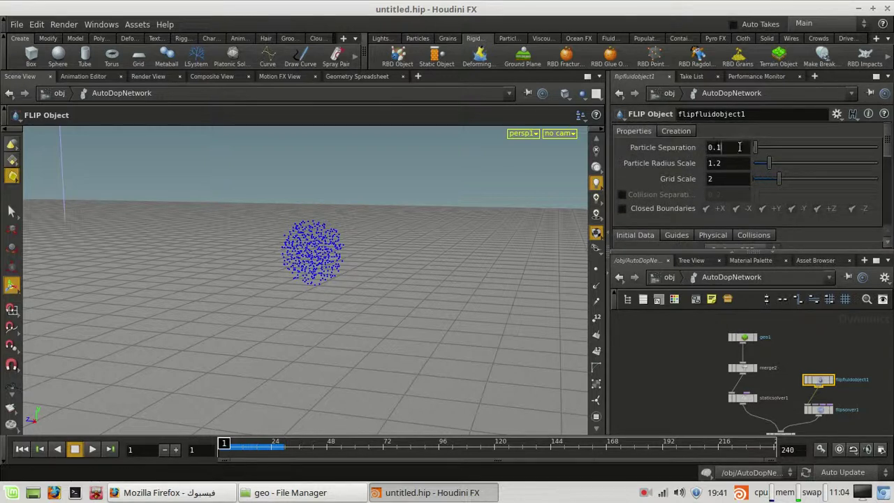
pyautogui.press('BackSpace')
pyautogui.write('05')
pyautogui.press('Return')
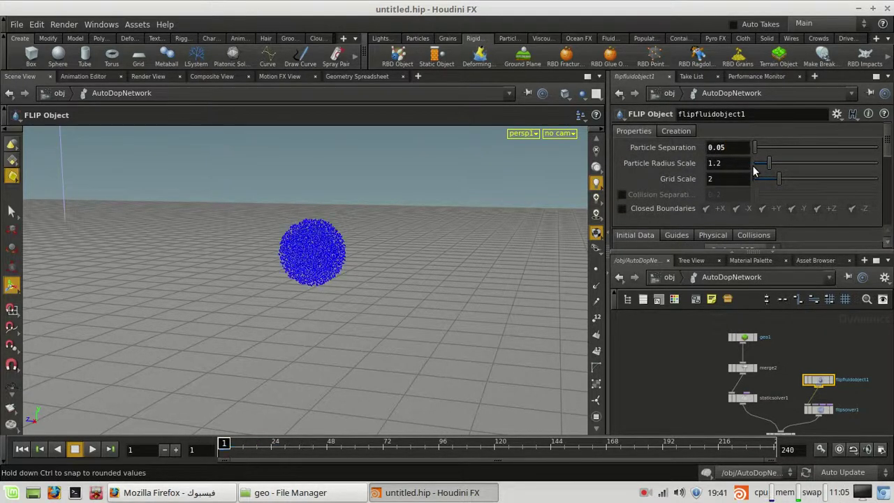
# Check the FLIP object's point count in its node info and set its Particle Separation to 0.01
pyautogui.scroll(3, 810, 377)
pyautogui.middleClick(812, 375)
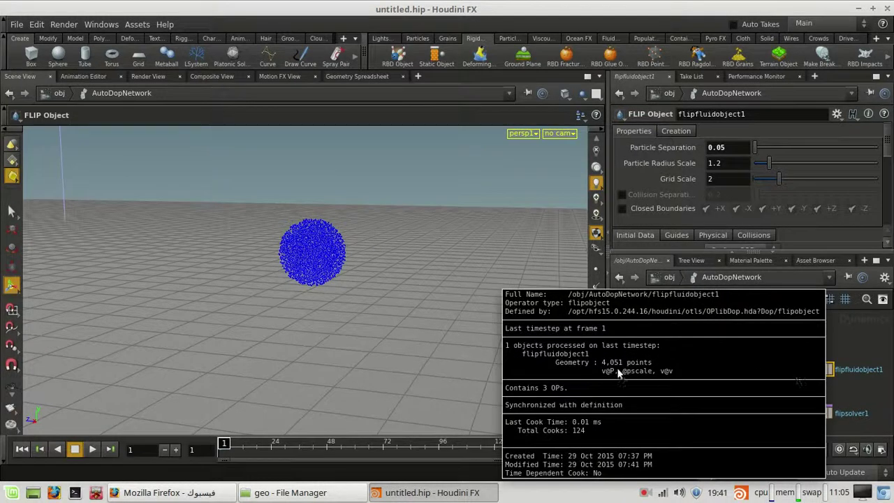
pyautogui.press('BackSpace')
pyautogui.write('1')
pyautogui.press('Return')
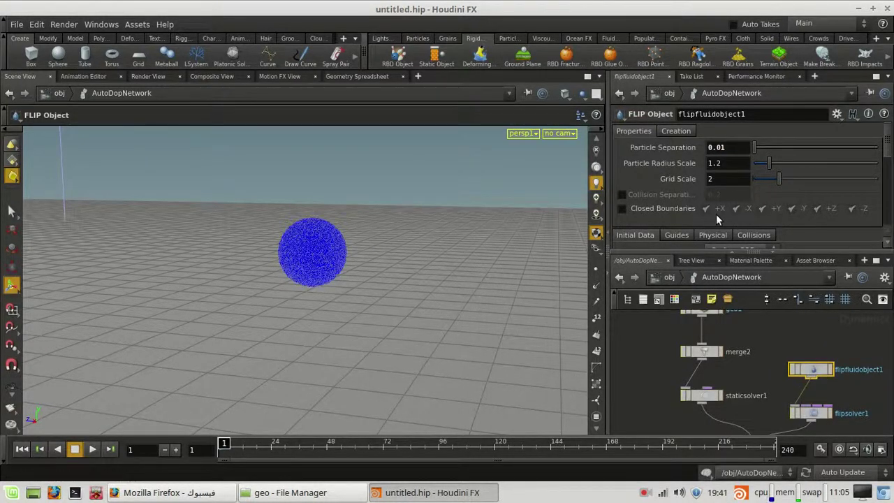
# Set the FLIP object's Particle Separation to 0.005 and check the point count in its node info
pyautogui.middleClick(823, 369)
pyautogui.press('BackSpace')
pyautogui.write('05')
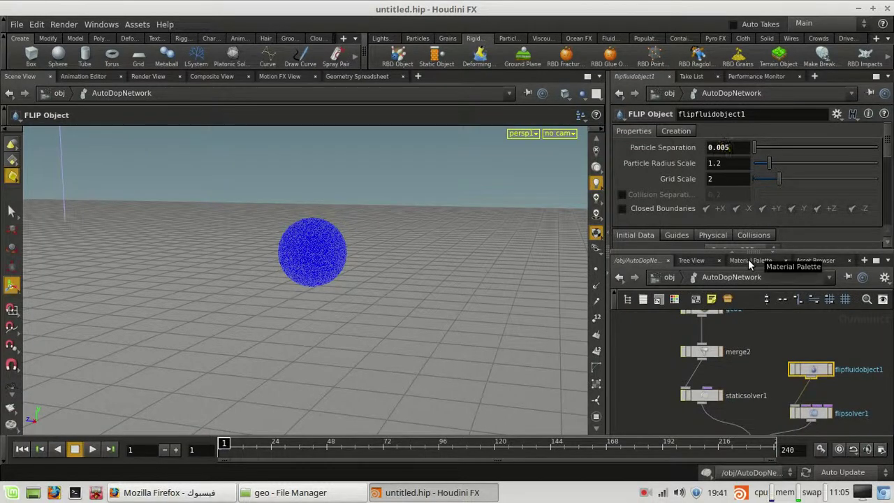
pyautogui.press('Return')
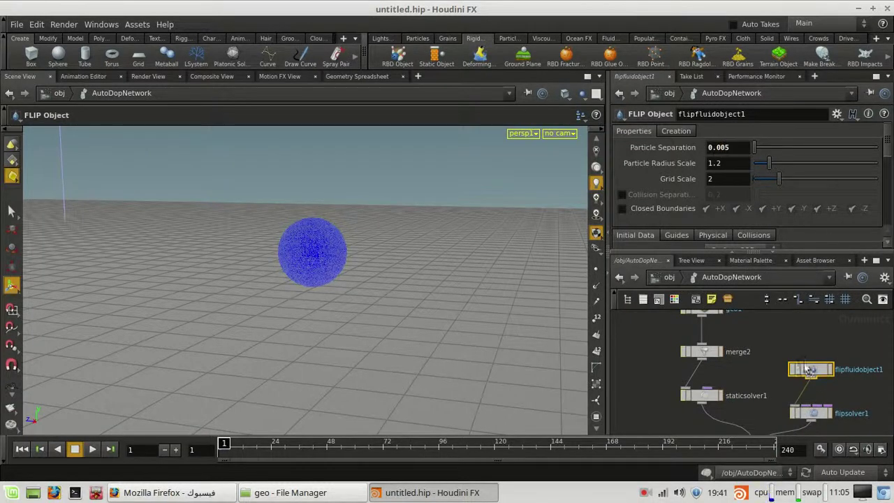
pyautogui.moveTo(807, 369); pyautogui.dragTo(819, 377, button='middle')
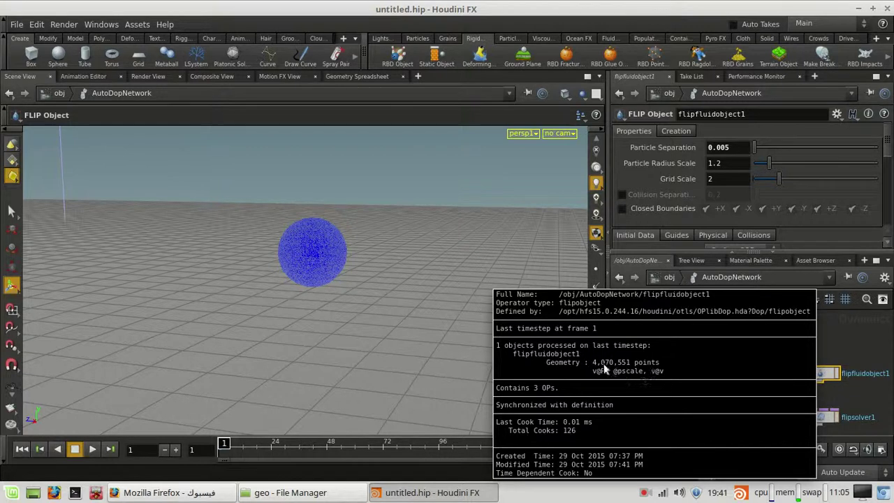
pyautogui.moveTo(605, 369); pyautogui.dragTo(596, 368, button='middle')
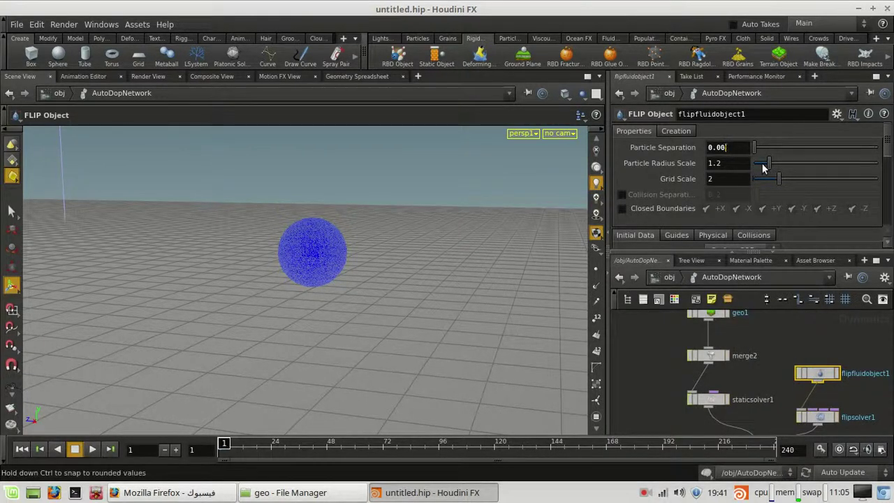
# Set the FLIP object's Particle Separation to 0.008 and play the simulation
pyautogui.keyDown('alt'); pyautogui.moveTo(359, 219); pyautogui.dragTo(419, 293, button='right'); pyautogui.keyUp('alt')
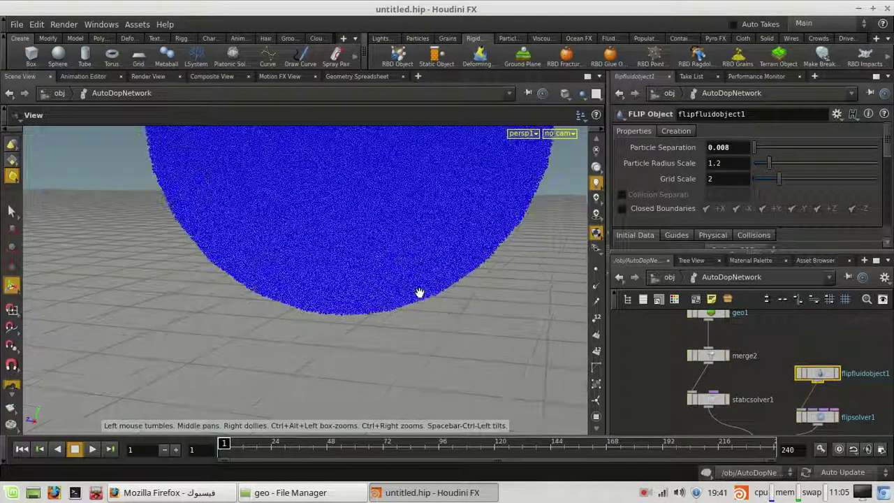
pyautogui.moveTo(836, 382); pyautogui.dragTo(828, 377, button='middle')
pyautogui.keyDown('alt'); pyautogui.moveTo(437, 356); pyautogui.dragTo(300, 276, button='right'); pyautogui.keyUp('alt')
pyautogui.click(92, 449)
pyautogui.click(93, 449)
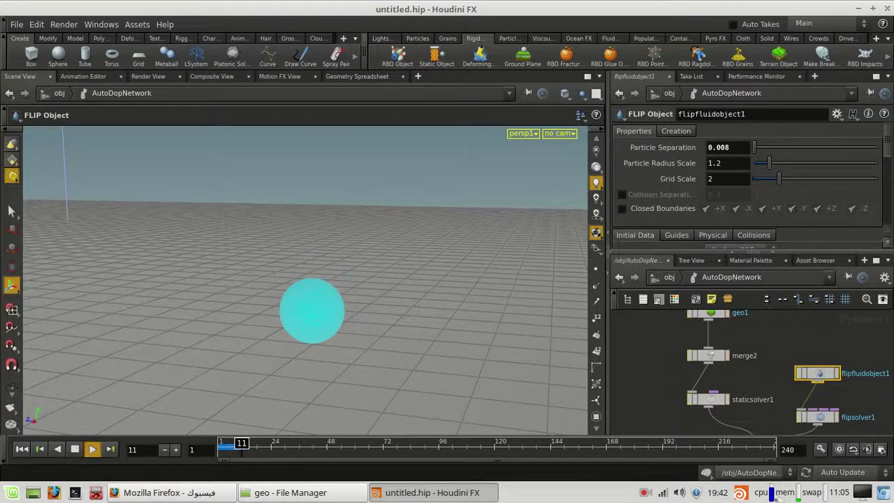
pyautogui.click(647, 493)
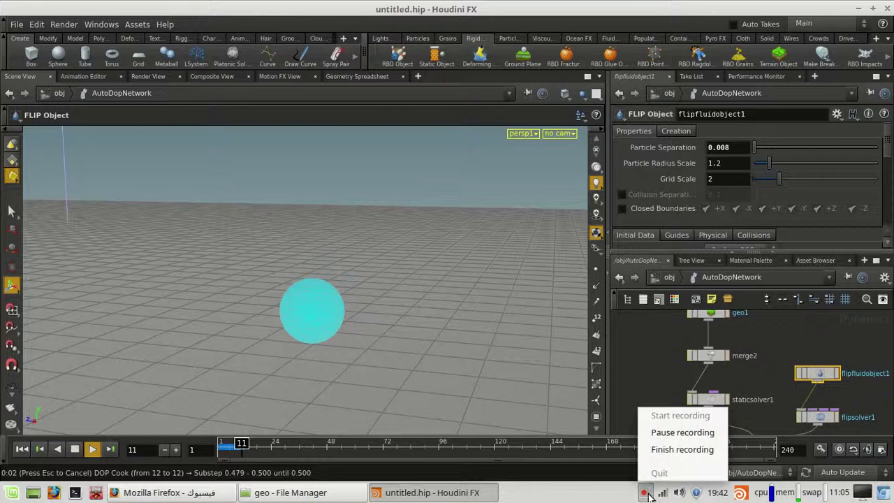
# Stop the simulation playback, return to the start and scrub through the cached frames to frame 17
pyautogui.click(681, 433)
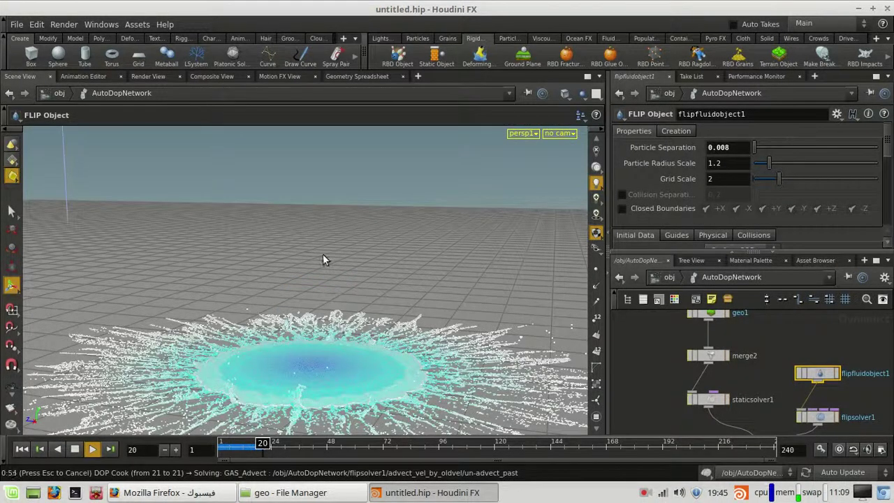
pyautogui.click(75, 450)
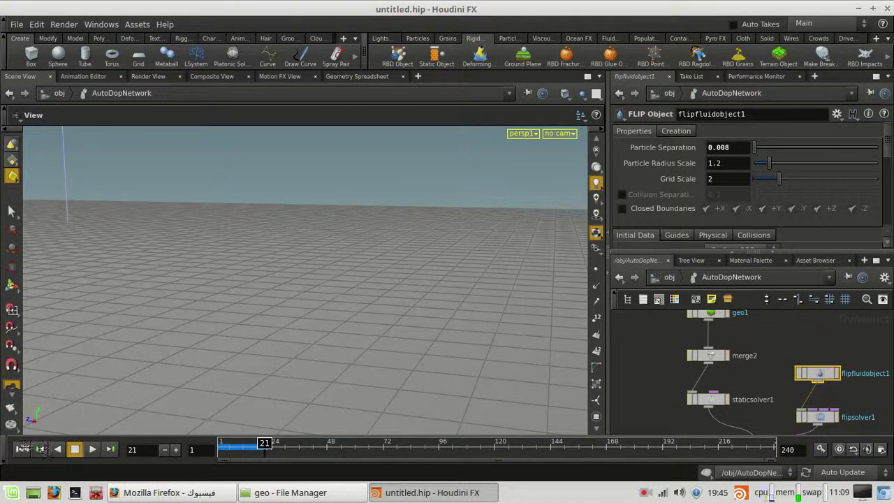
pyautogui.click(21, 449)
pyautogui.moveTo(222, 444); pyautogui.dragTo(258, 450)
# Examine the fluid splash at frame 17 up close and from above
pyautogui.scroll(-3, 359, 365)
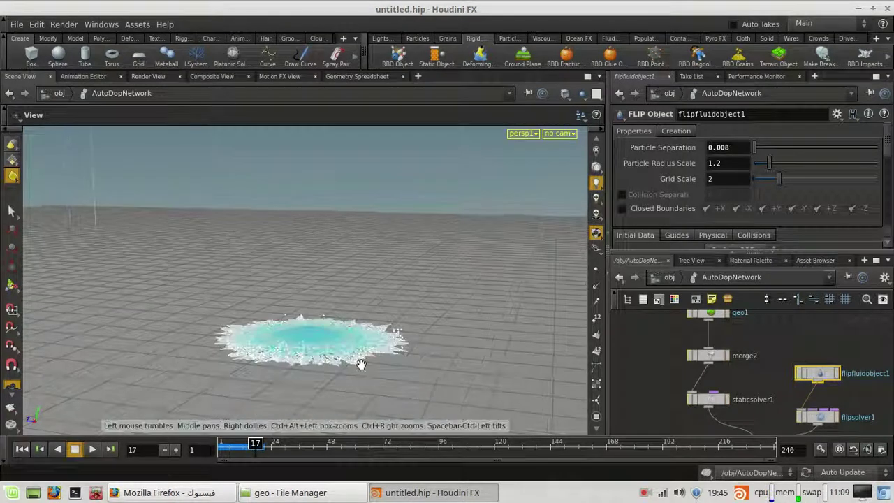
pyautogui.moveTo(361, 363); pyautogui.dragTo(368, 401)
pyautogui.moveTo(367, 401); pyautogui.dragTo(421, 244, button='middle')
pyautogui.moveTo(421, 244); pyautogui.dragTo(503, 318, button='right')
pyautogui.moveTo(503, 318); pyautogui.dragTo(383, 251, button='middle')
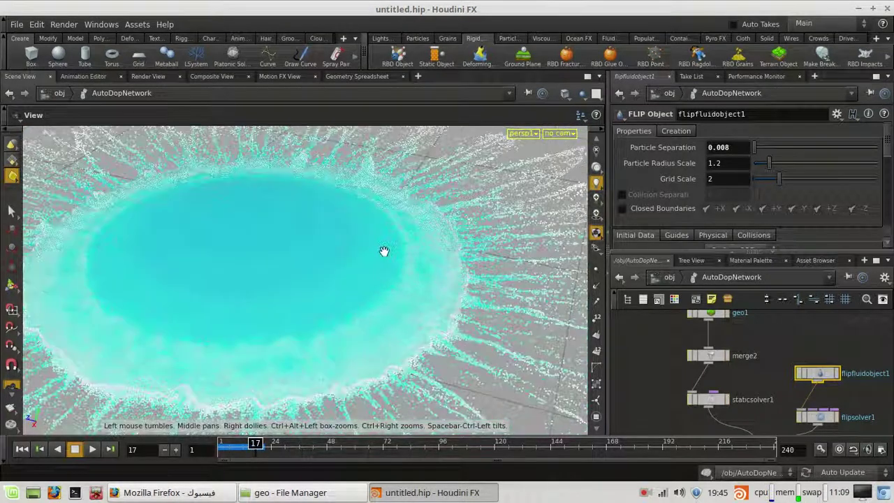
pyautogui.moveTo(383, 251); pyautogui.dragTo(349, 351)
pyautogui.scroll(-4, 300, 398)
# Step back and forth through the cached frames from a low viewpoint to examine the fluid's impact on the ground, ending at frame 1
pyautogui.moveTo(258, 448)
pyautogui.mouseDown()
pyautogui.moveTo(224, 447)
pyautogui.moveTo(256, 446)
pyautogui.mouseUp()
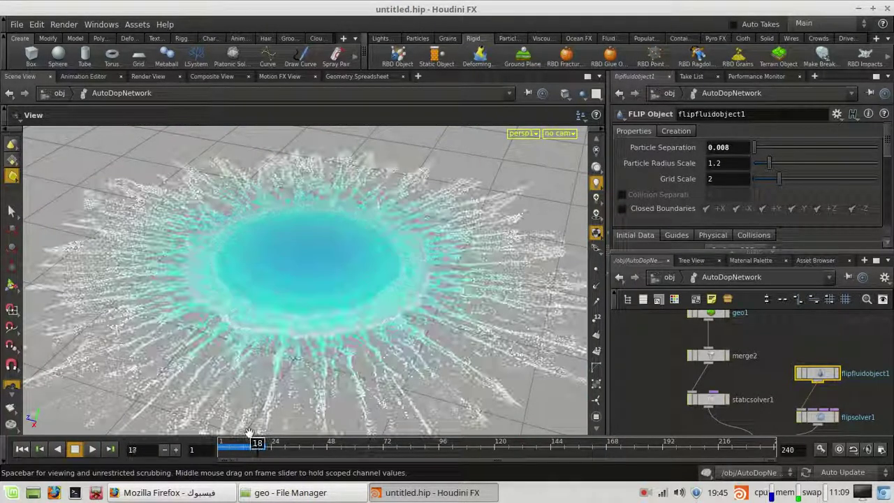
pyautogui.scroll(5, 355, 345)
pyautogui.moveTo(356, 345); pyautogui.dragTo(414, 364)
pyautogui.scroll(-4, 349, 342)
pyautogui.press('Down')
pyautogui.press('Down')
pyautogui.press('Right')
pyautogui.press('Right')
pyautogui.press('Right')
pyautogui.press('Right')
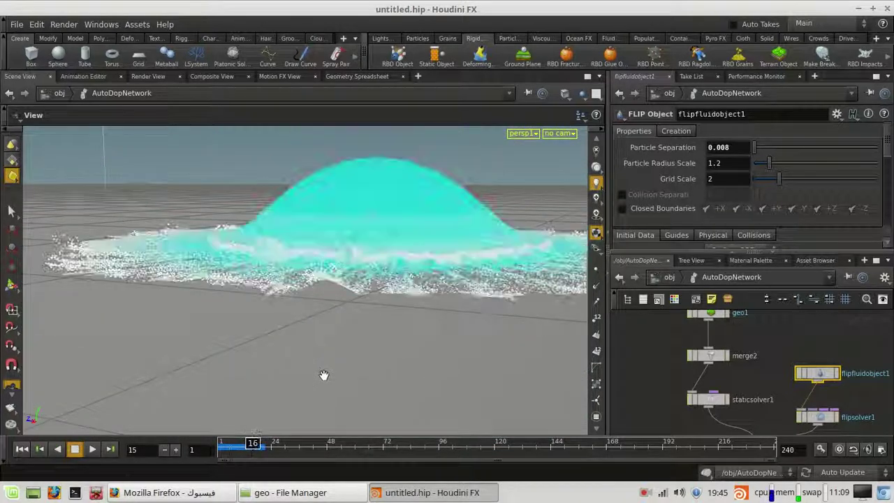
pyautogui.press('Left')
pyautogui.press('Left')
pyautogui.press('Left')
pyautogui.press('Left')
pyautogui.press('Left')
pyautogui.press('Left')
pyautogui.press('Left')
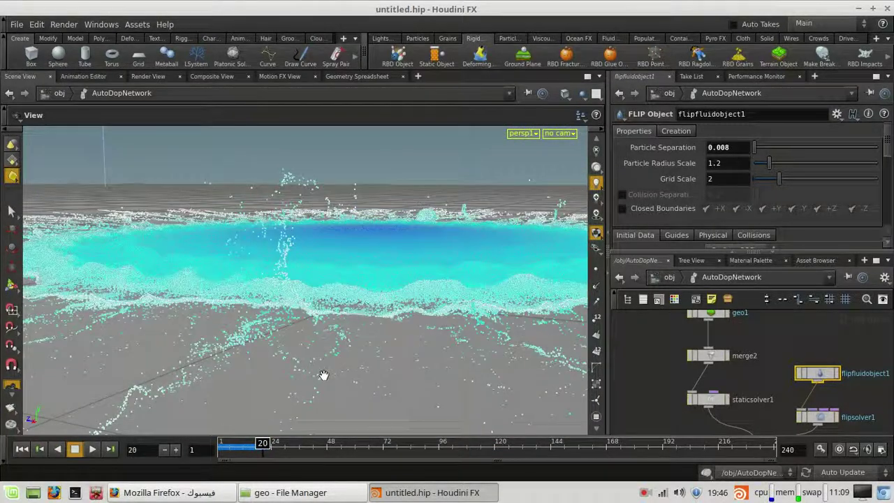
pyautogui.press('Left')
pyautogui.press('Left')
pyautogui.press('Left')
pyautogui.press('Left')
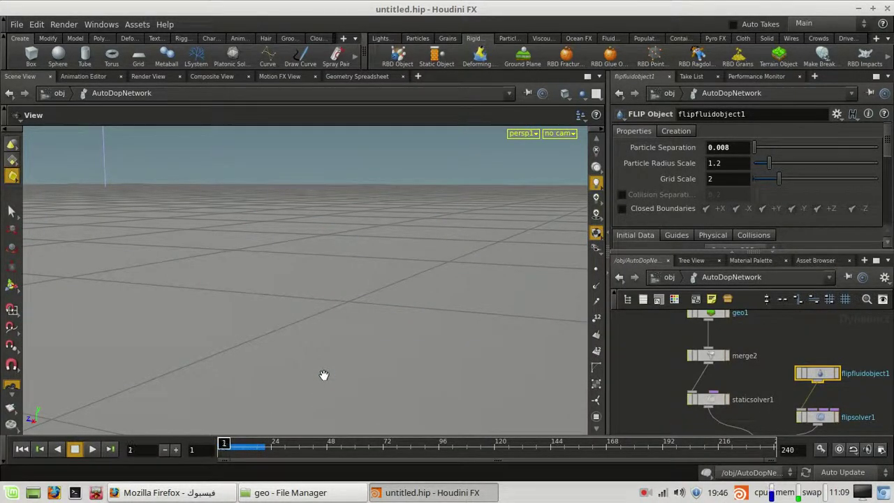
pyautogui.scroll(-5, 355, 349)
pyautogui.moveTo(351, 373); pyautogui.dragTo(422, 315)
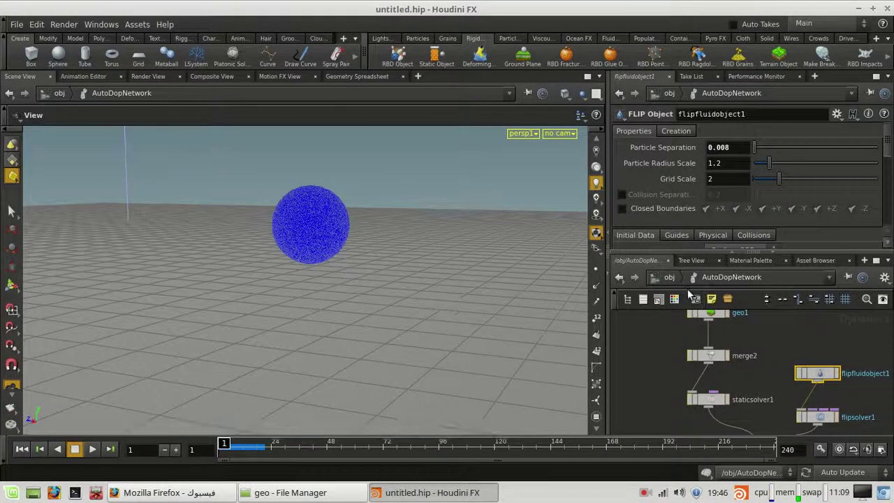
pyautogui.scroll(-3, 675, 331)
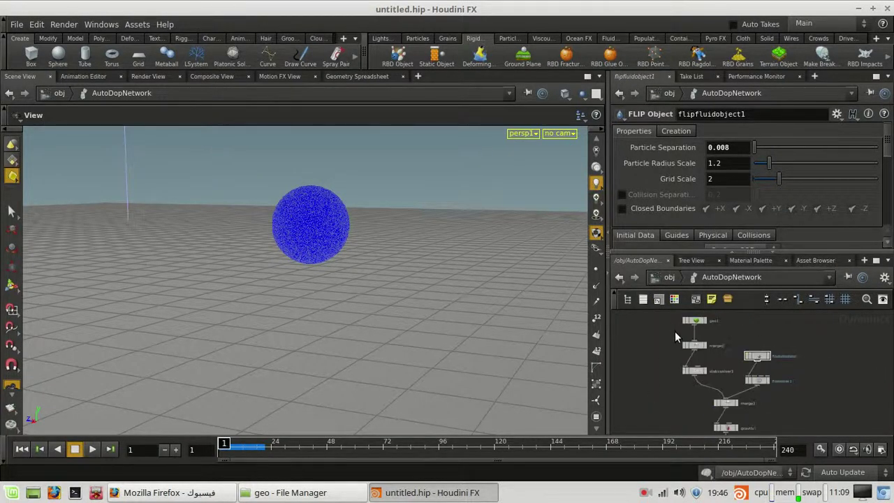
pyautogui.moveTo(669, 347); pyautogui.dragTo(665, 371, button='middle')
pyautogui.scroll(1, 799, 377)
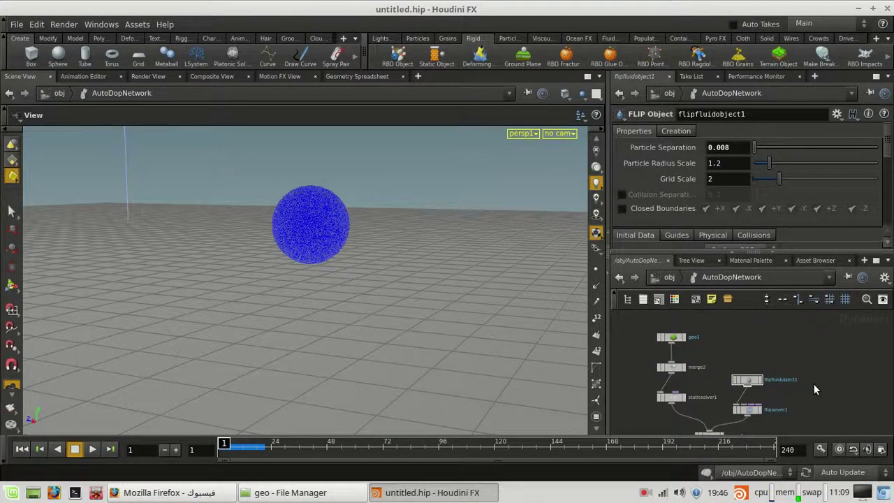
pyautogui.press('d')
pyautogui.press('Escape')
pyautogui.scroll(-2, 807, 405)
pyautogui.moveTo(721, 359); pyautogui.dragTo(727, 339, button='middle')
pyautogui.scroll(1, 728, 340)
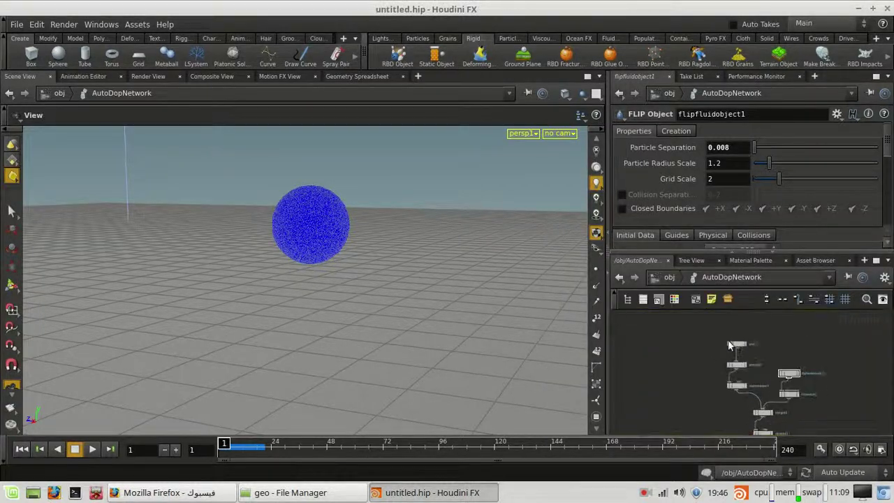
pyautogui.scroll(4, 270, 293)
pyautogui.moveTo(331, 281); pyautogui.dragTo(331, 342, button='middle')
pyautogui.scroll(-2, 670, 190)
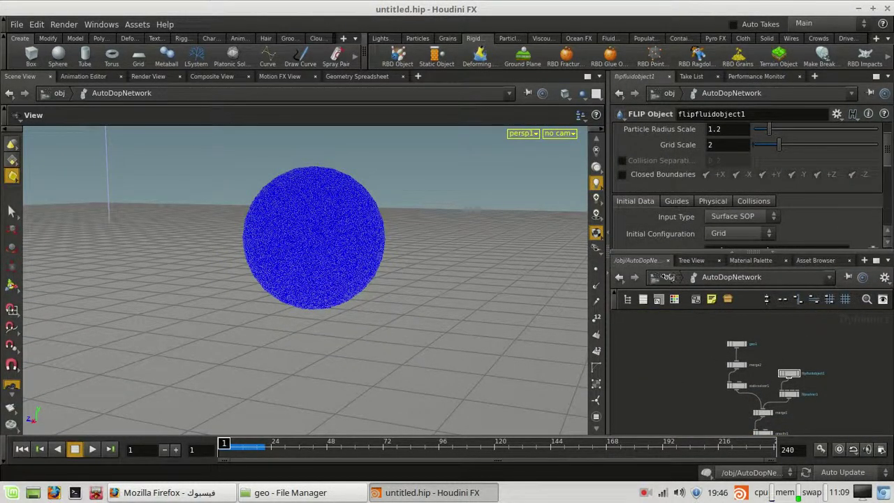
# Go up from AutoDopNetwork to the obj level with the timeline at frame 1 and view the whole ground grid
pyautogui.click(667, 276)
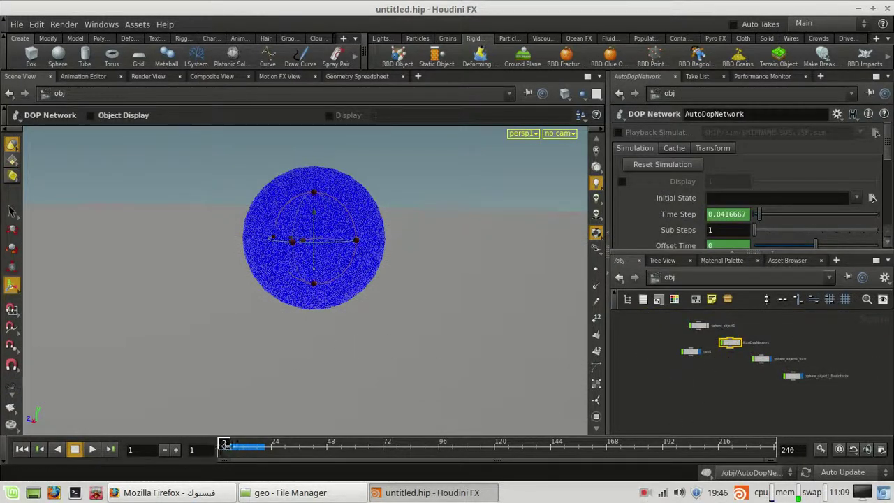
pyautogui.moveTo(226, 445); pyautogui.dragTo(214, 444)
pyautogui.scroll(4, 723, 372)
pyautogui.moveTo(722, 377); pyautogui.dragTo(724, 398, button='middle')
pyautogui.scroll(-4, 723, 398)
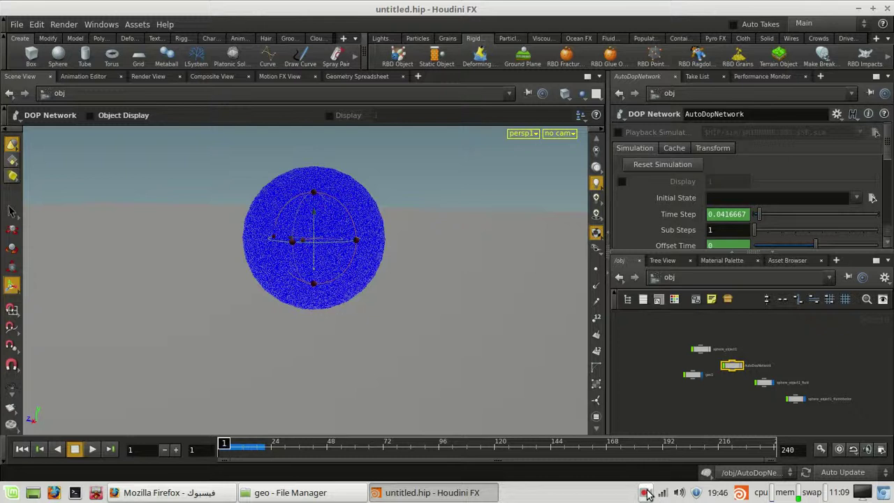
pyautogui.keyDown('alt'); pyautogui.scroll(-6, 393, 316); pyautogui.keyUp('alt')
pyautogui.moveTo(395, 308)
pyautogui.keyDown('alt'); pyautogui.mouseDown()
pyautogui.moveTo(385, 339)
pyautogui.moveTo(380, 316)
pyautogui.moveTo(403, 296)
pyautogui.mouseUp(); pyautogui.keyUp('alt')
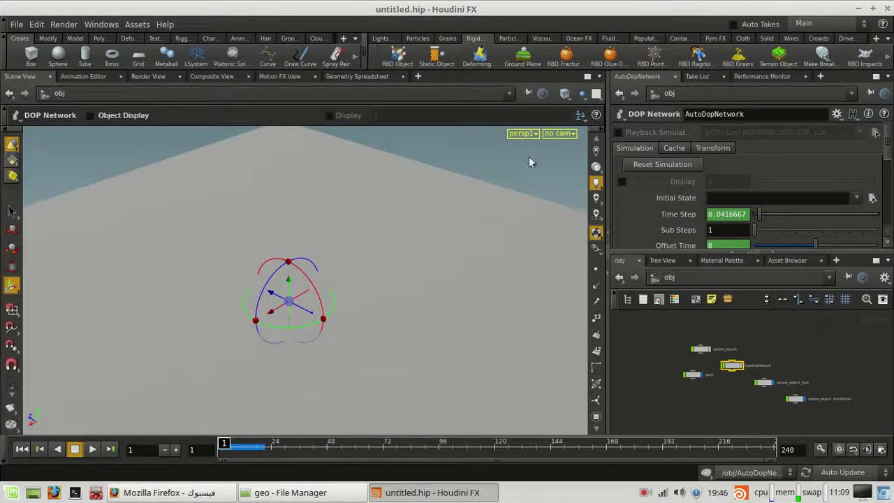